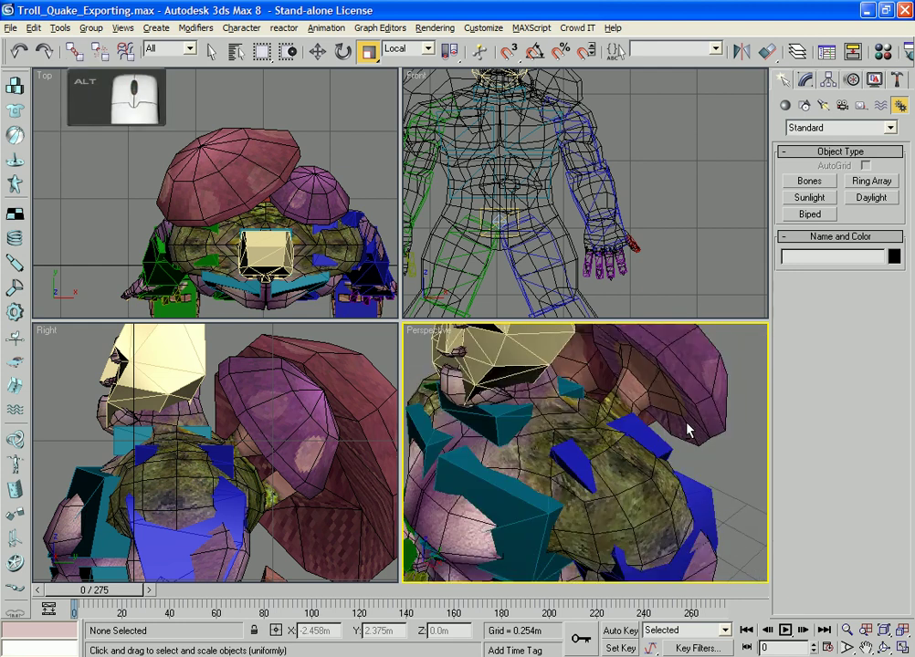
# Draw a chain of three standard bones in the perspective view beside the small purple mushroom
pyautogui.rightClick(259, 169)
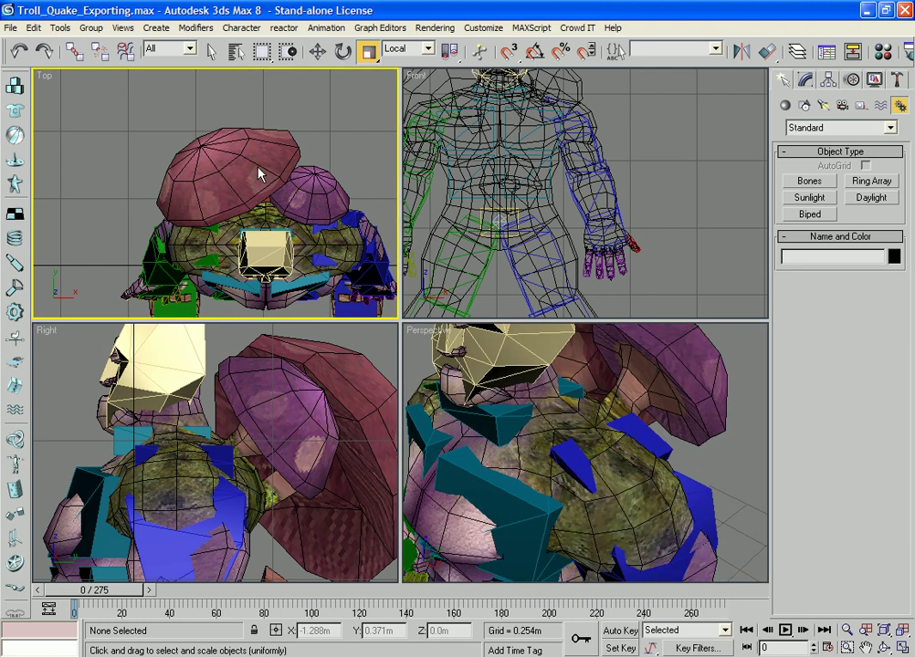
pyautogui.scroll(-3, 525, 197)
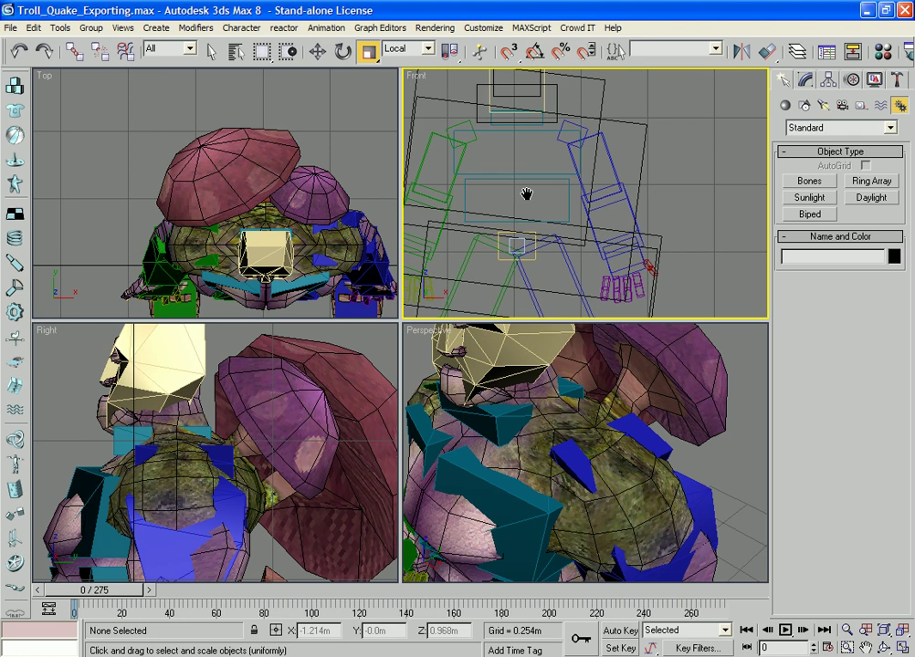
pyautogui.scroll(-2, 566, 240)
pyautogui.scroll(3, 553, 349)
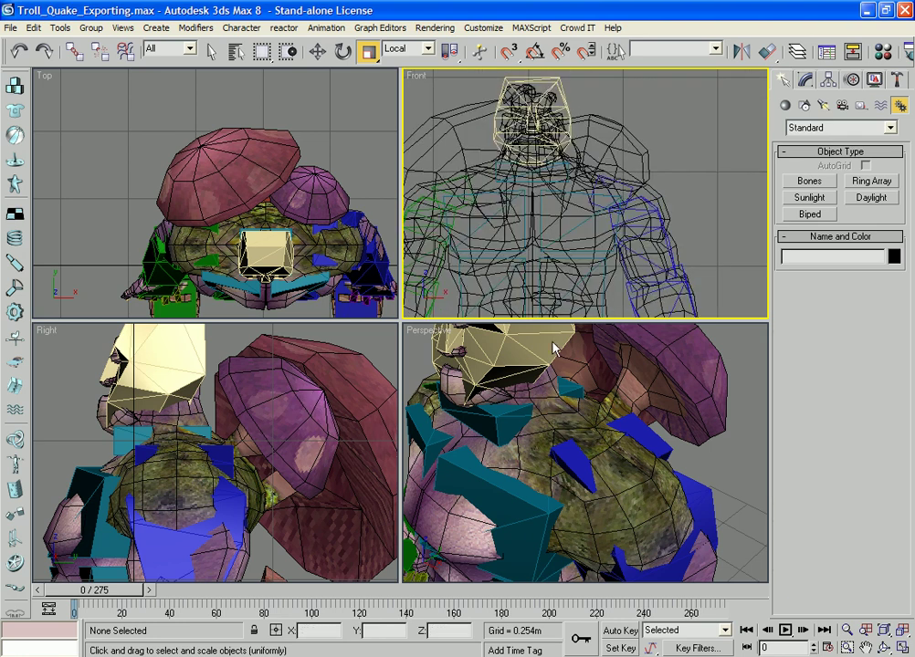
pyautogui.click(810, 181)
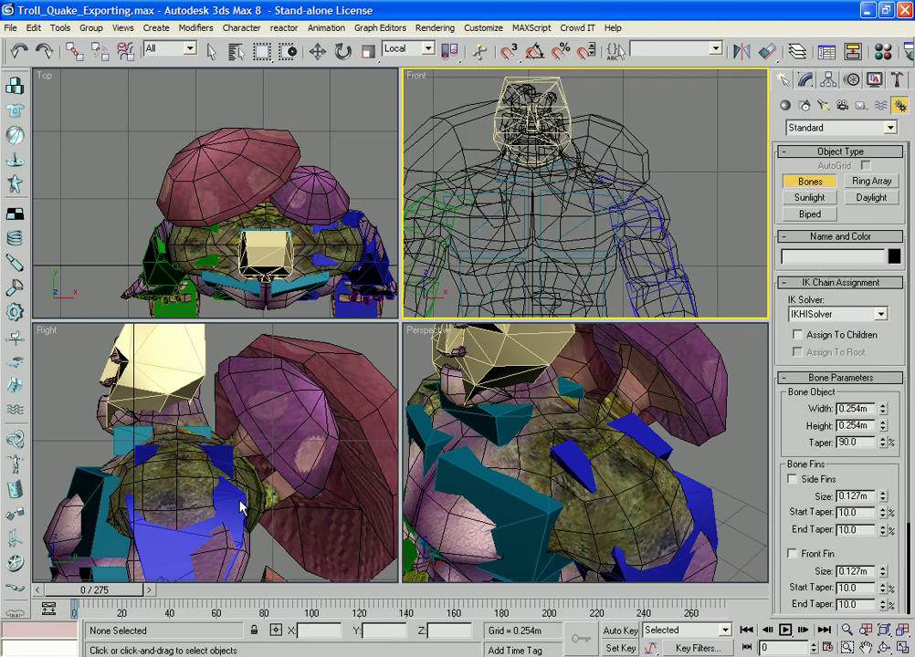
pyautogui.moveTo(291, 449); pyautogui.dragTo(268, 448, button='middle')
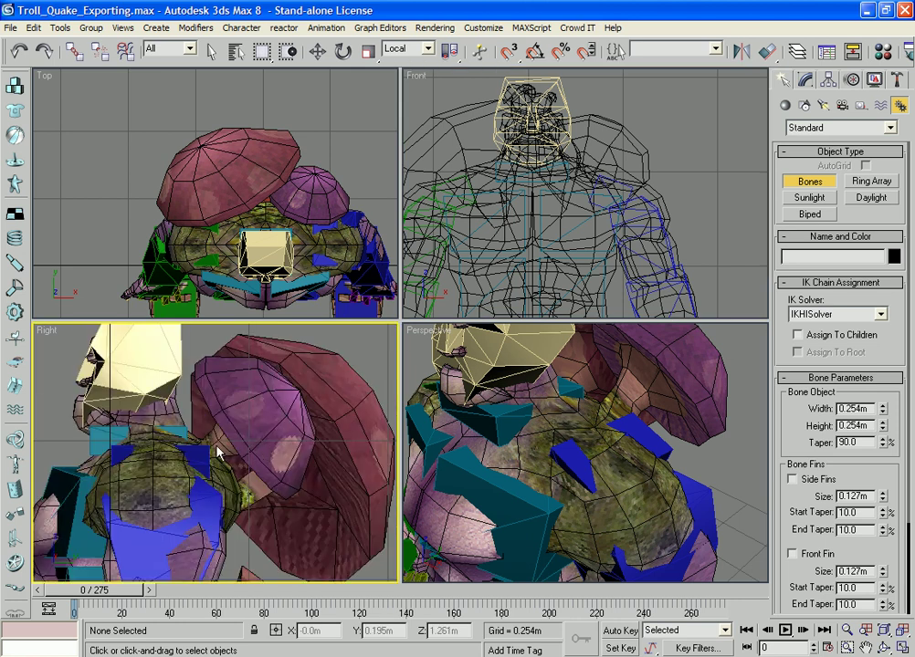
pyautogui.keyDown('alt'); pyautogui.moveTo(681, 413); pyautogui.dragTo(650, 429, button='middle'); pyautogui.keyUp('alt')
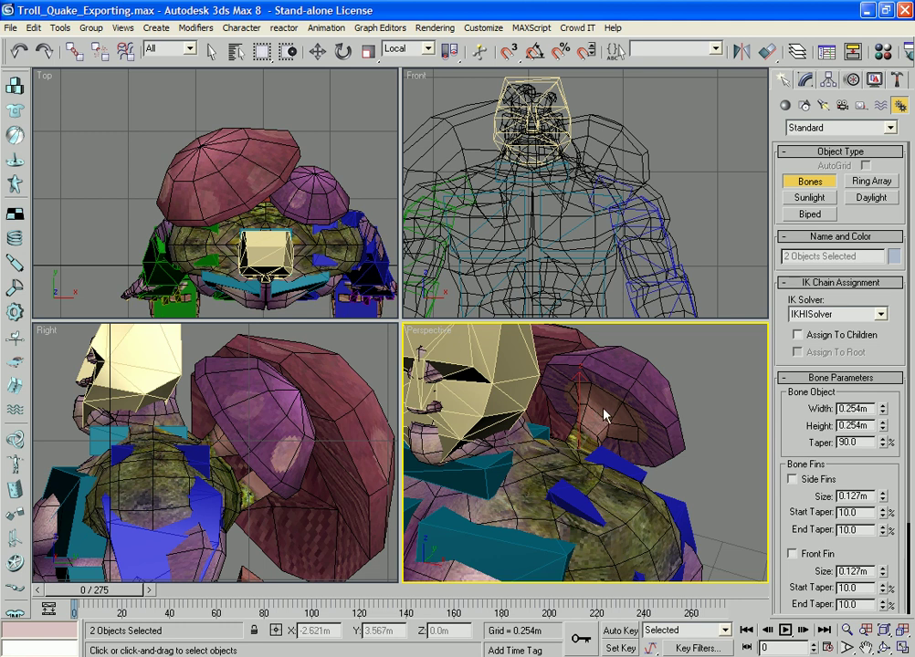
pyautogui.keyDown('ctrl'); pyautogui.click(667, 419); pyautogui.keyUp('ctrl')
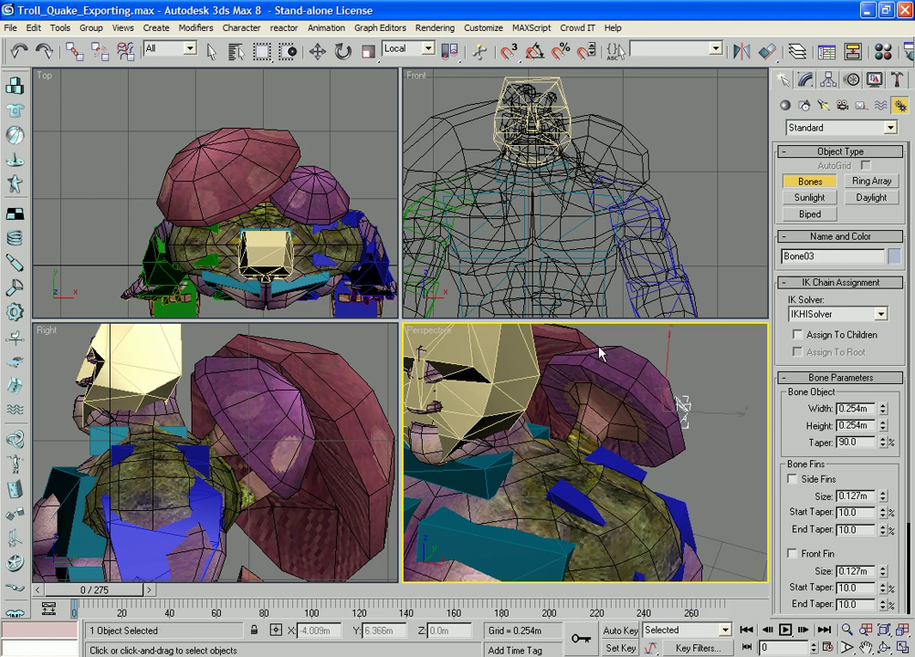
# Select all three new bones and move them in the front view from ground level up to the troll's head height
pyautogui.middleClick(635, 172)
pyautogui.scroll(-7, 613, 180)
pyautogui.scroll(3, 606, 207)
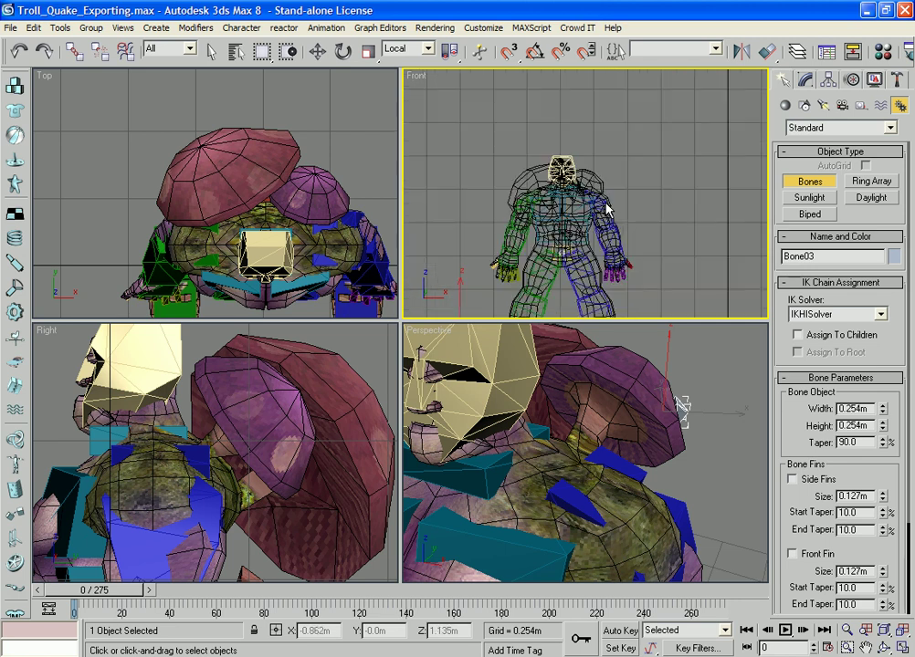
pyautogui.scroll(-3, 596, 219)
pyautogui.press('w')
pyautogui.click(553, 269)
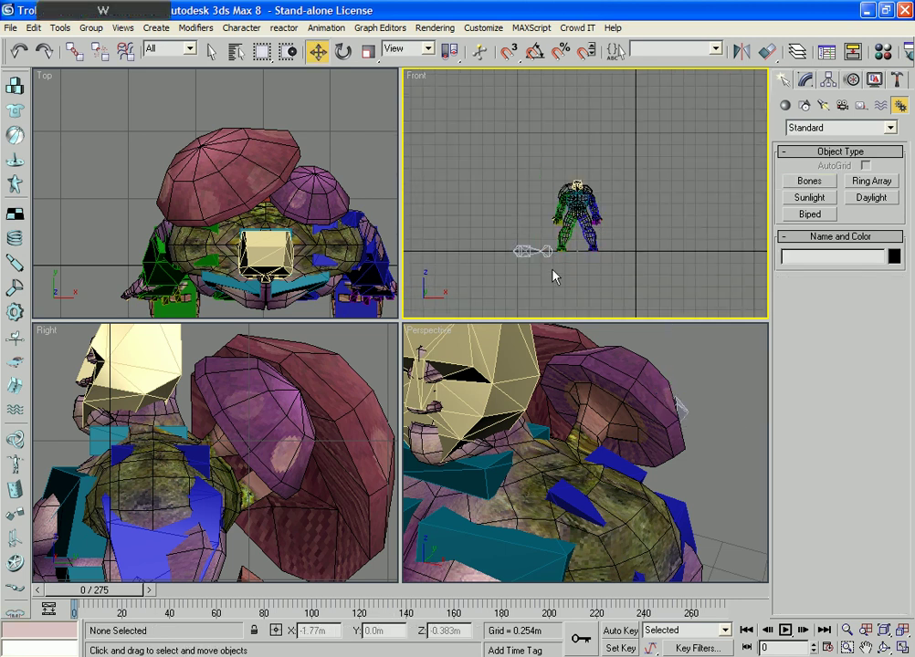
pyautogui.moveTo(555, 270); pyautogui.dragTo(629, 172)
# Scale the three-bone chain down to suit the size of the troll's shoulder mushrooms
pyautogui.scroll(-8, 645, 400)
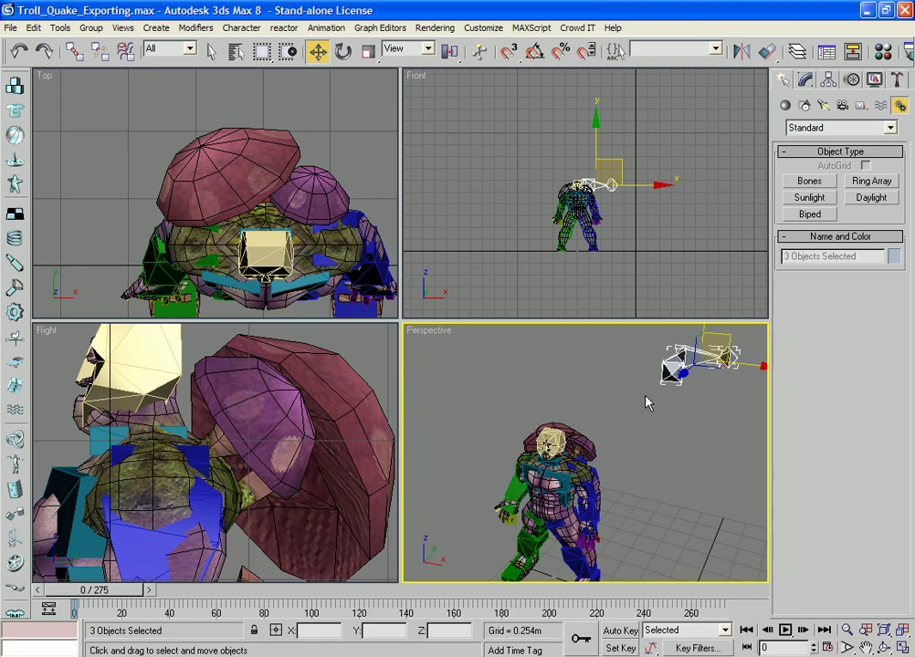
pyautogui.keyDown('alt'); pyautogui.moveTo(646, 400); pyautogui.dragTo(601, 409, button='middle'); pyautogui.keyUp('alt')
pyautogui.scroll(3, 637, 199)
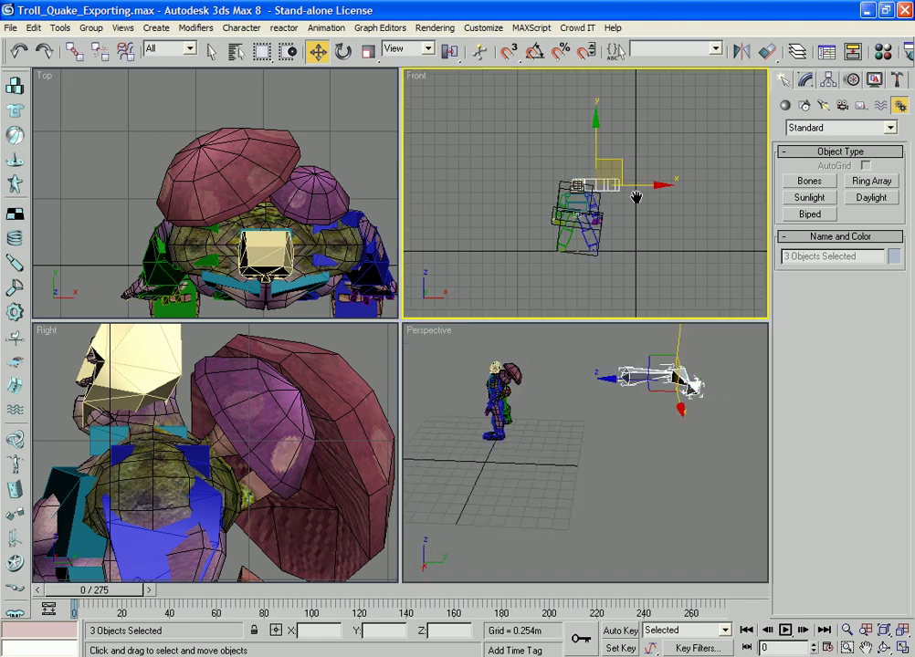
pyautogui.press('r')
pyautogui.moveTo(586, 180); pyautogui.dragTo(617, 273)
pyautogui.scroll(5, 589, 192)
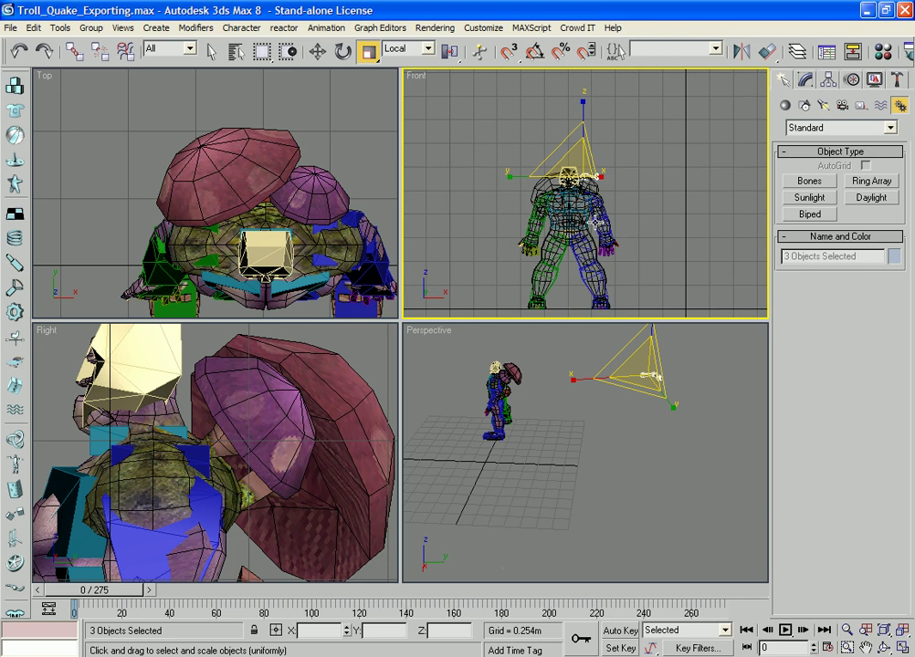
# Move the bone chain through the scene's depth to the troll's back, level with the purple mushroom
pyautogui.scroll(5, 451, 433)
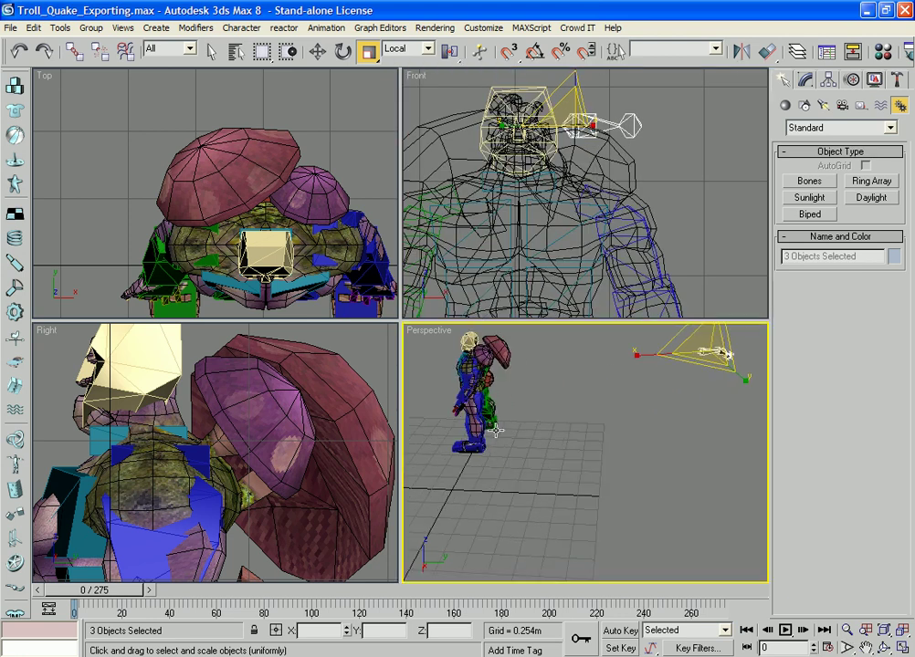
pyautogui.press('w')
pyautogui.moveTo(747, 358); pyautogui.dragTo(508, 363)
pyautogui.moveTo(268, 412); pyautogui.dragTo(217, 441, button='middle')
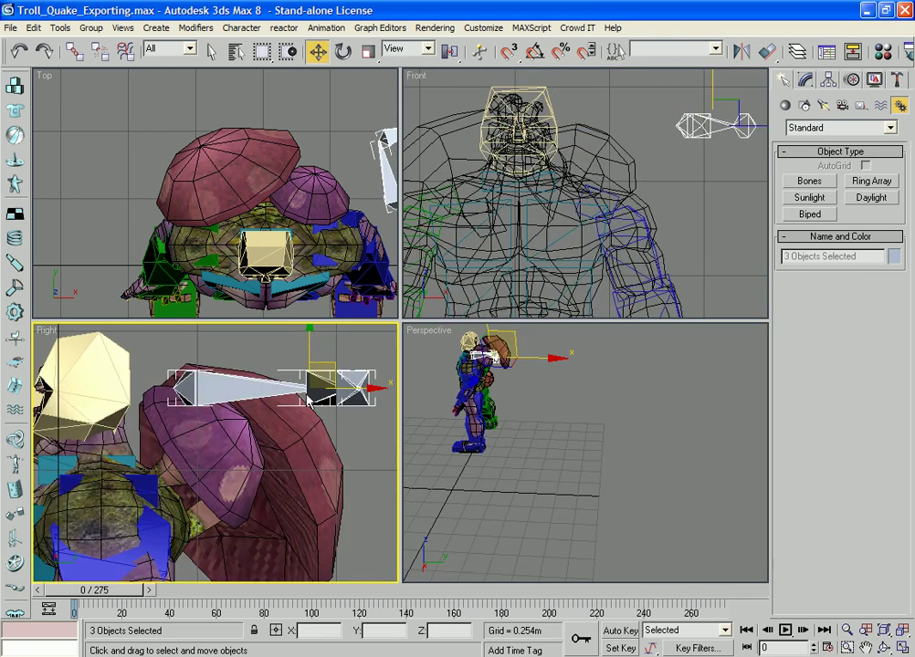
pyautogui.moveTo(340, 394); pyautogui.dragTo(336, 398, button='middle')
pyautogui.moveTo(345, 391); pyautogui.dragTo(294, 445)
# Move the bone chain sideways into the purple mushroom and rotate it about -25.52 degrees around its local X axis
pyautogui.moveTo(636, 208); pyautogui.dragTo(552, 278, button='middle')
pyautogui.scroll(2, 618, 232)
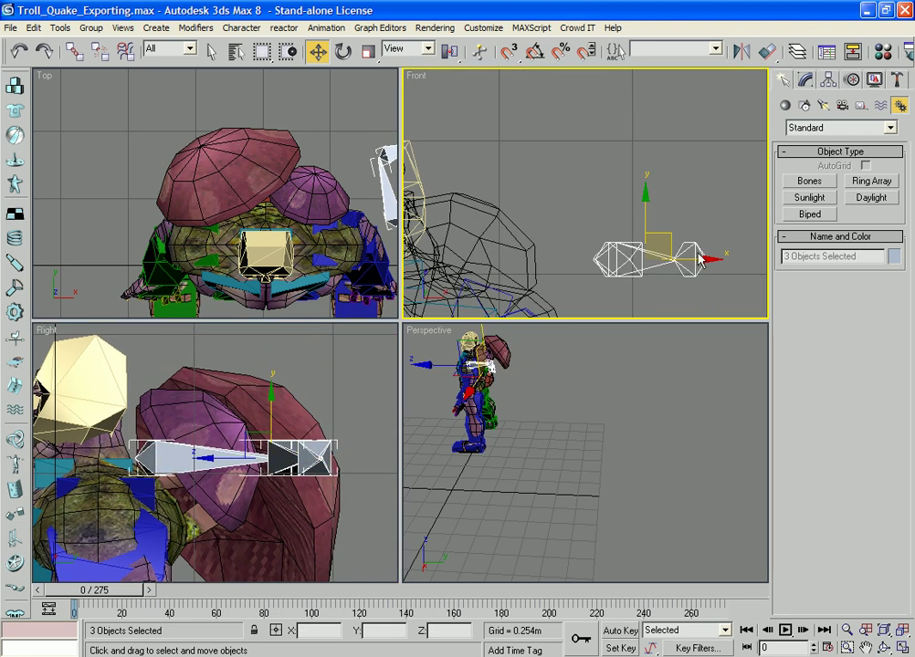
pyautogui.hotkey('ctrl', 'z')
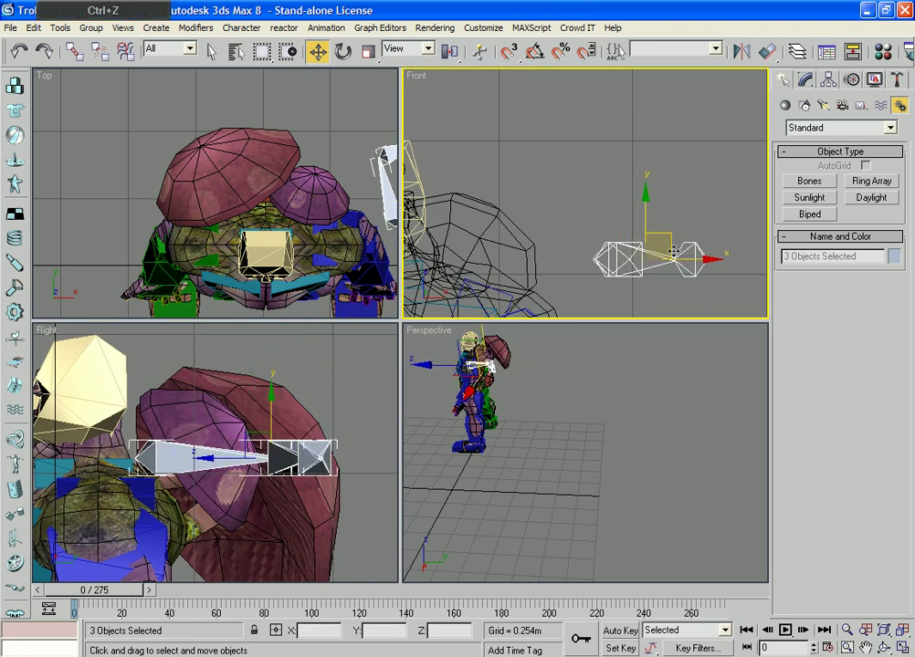
pyautogui.moveTo(673, 252); pyautogui.dragTo(487, 243)
pyautogui.press('e')
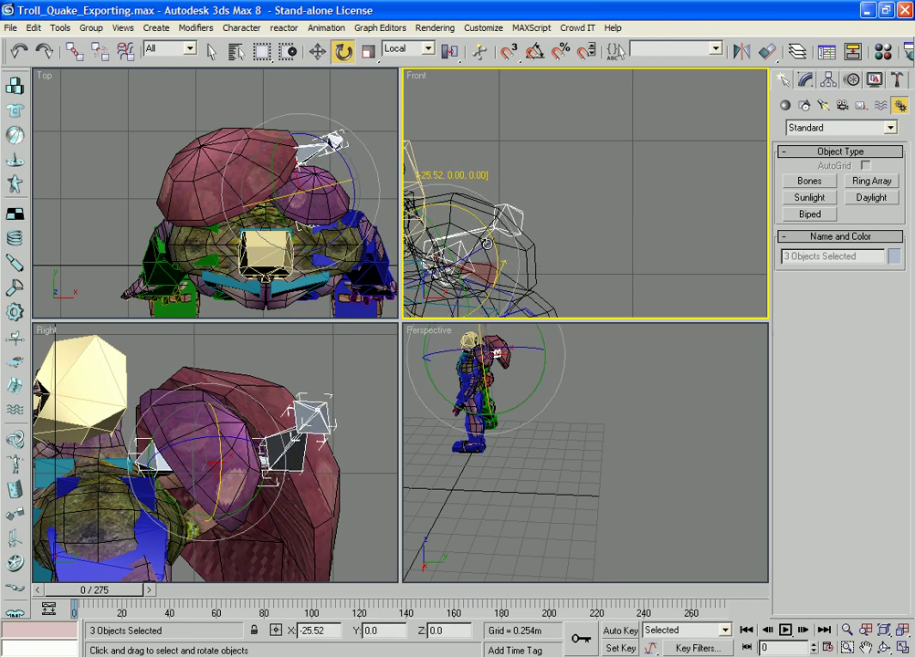
pyautogui.click(588, 228)
# Select the first bone of the chain, beneath the purple mushroom, and scale it down
pyautogui.click(598, 465)
pyautogui.keyDown('alt'); pyautogui.moveTo(598, 465); pyautogui.dragTo(603, 362, button='middle'); pyautogui.keyUp('alt')
pyautogui.moveTo(505, 422); pyautogui.dragTo(631, 392, button='middle')
pyautogui.scroll(3, 631, 391)
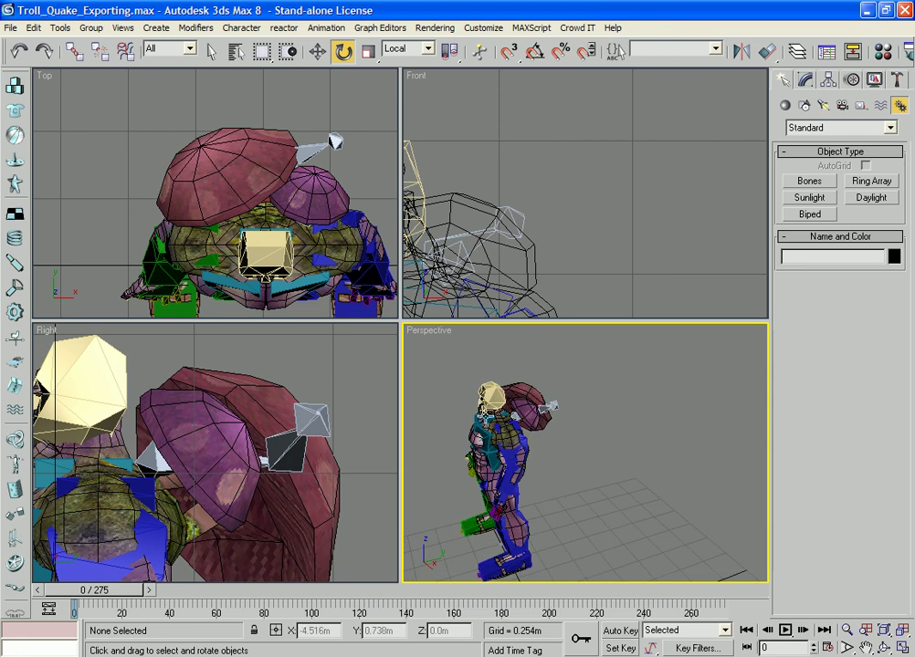
pyautogui.click(514, 415)
pyautogui.press('z')
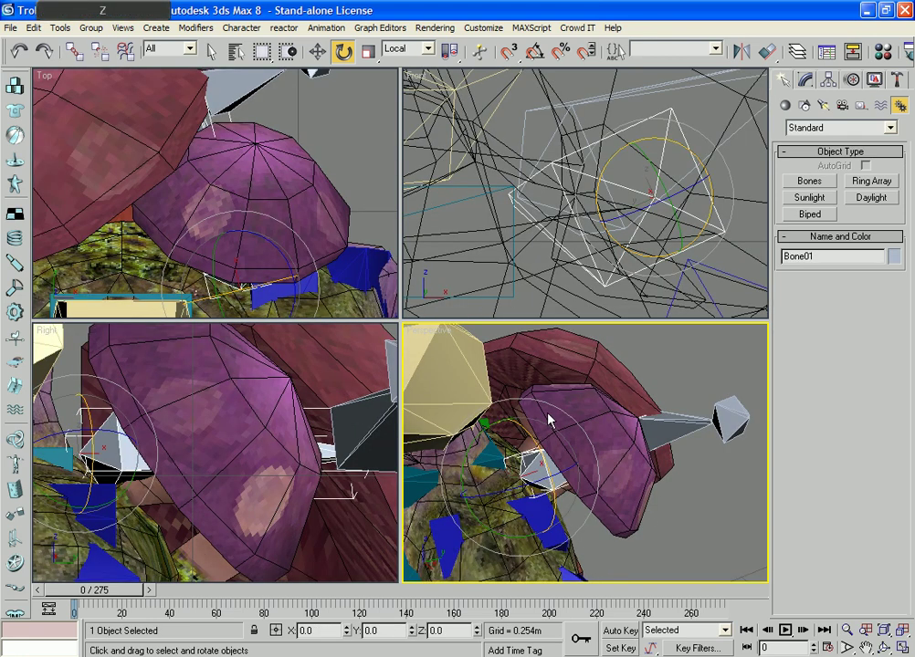
pyautogui.keyDown('alt'); pyautogui.moveTo(563, 410); pyautogui.dragTo(617, 417, button='middle'); pyautogui.keyUp('alt')
pyautogui.rightClick(239, 443)
pyautogui.press('r')
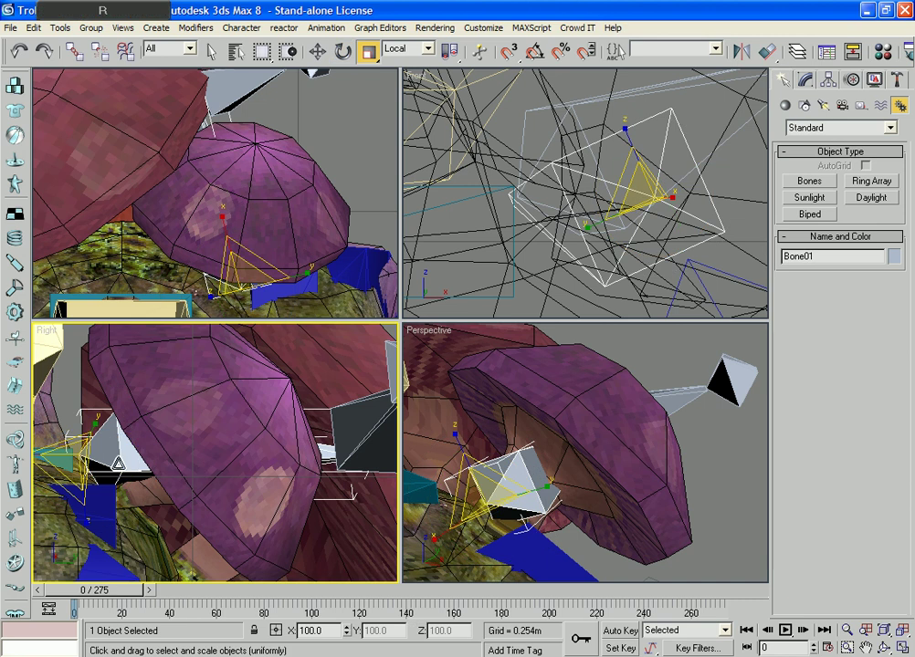
pyautogui.moveTo(117, 465); pyautogui.dragTo(203, 449, button='middle')
pyautogui.moveTo(138, 449); pyautogui.dragTo(196, 459)
# Lower the first bone toward the base of the purple mushroom's stem and rotate it toward the cap
pyautogui.moveTo(236, 474); pyautogui.dragTo(227, 439, button='middle')
pyautogui.press('w')
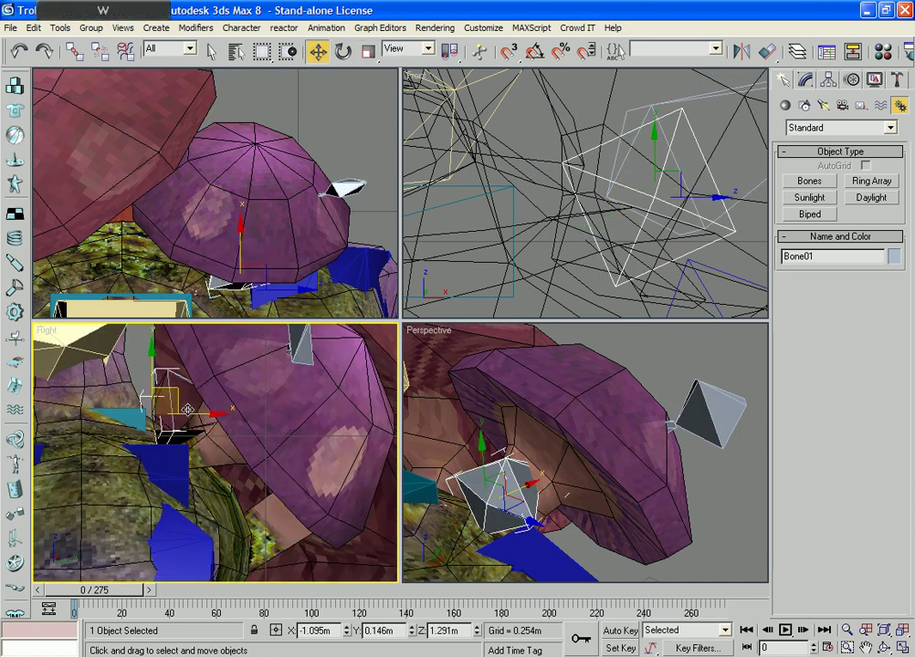
pyautogui.moveTo(176, 399); pyautogui.dragTo(183, 434)
pyautogui.press('e')
pyautogui.moveTo(200, 491); pyautogui.dragTo(210, 485)
pyautogui.moveTo(194, 428); pyautogui.dragTo(161, 440)
# Reposition the first bone directly under the purple mushroom's stem
pyautogui.scroll(-5, 485, 221)
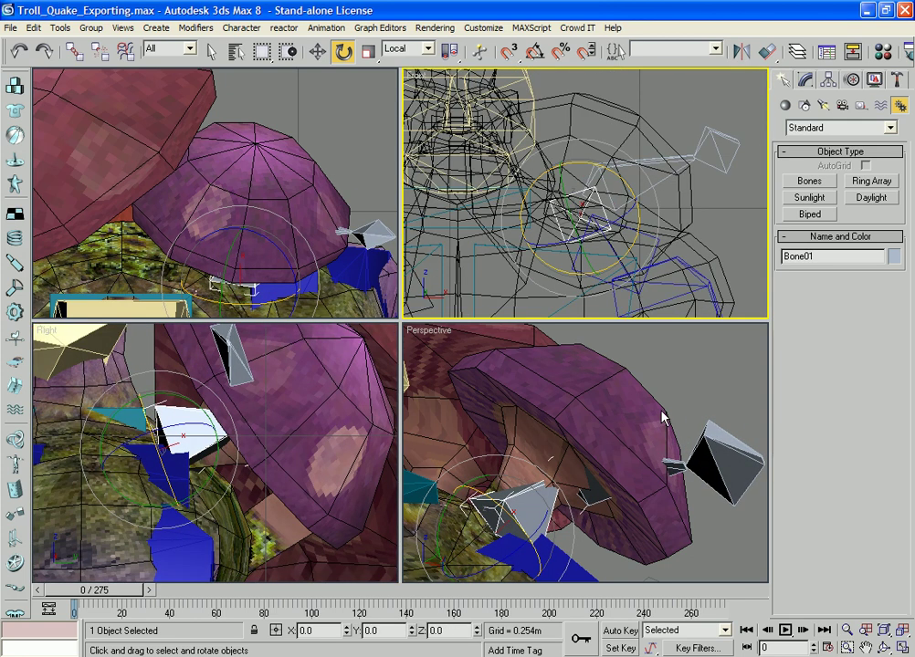
pyautogui.keyDown('alt'); pyautogui.moveTo(663, 417); pyautogui.dragTo(552, 518, button='middle'); pyautogui.keyUp('alt')
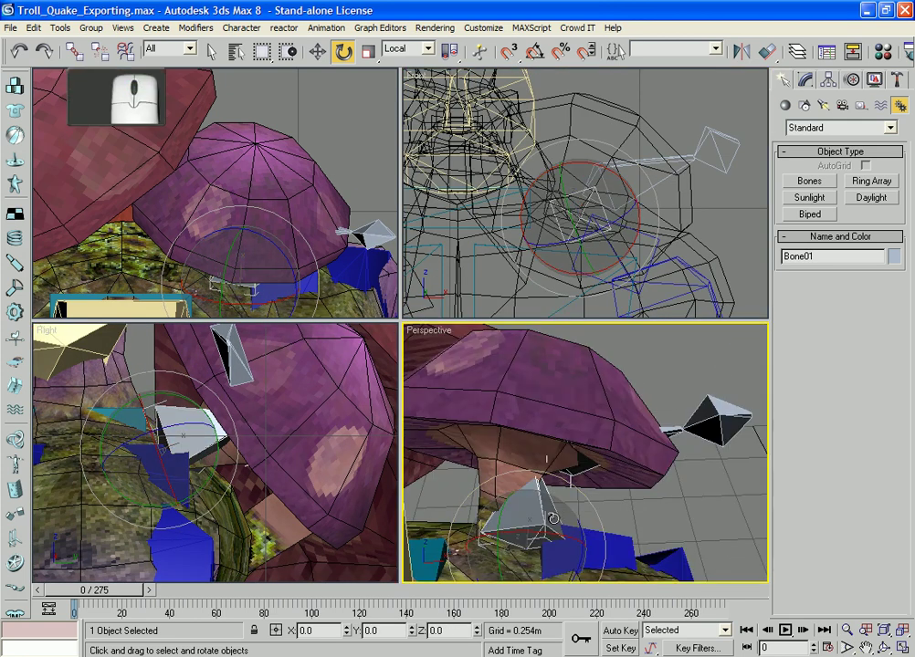
pyautogui.press('w')
pyautogui.moveTo(556, 535); pyautogui.dragTo(530, 519)
# Display the Right view in wireframe and scale the first bone to fit the mushroom's stem
pyautogui.rightClick(288, 474)
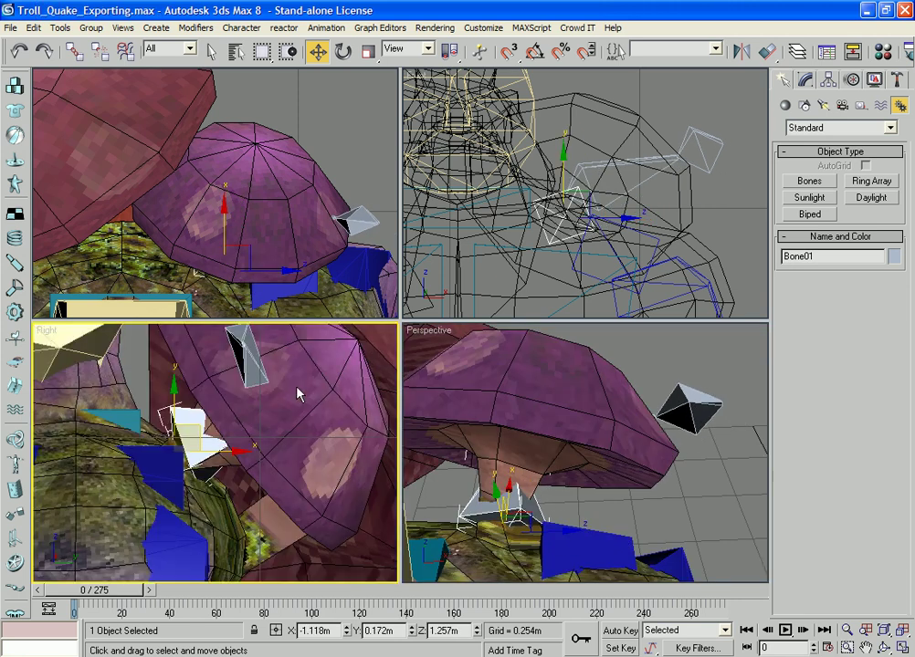
pyautogui.press('F3')
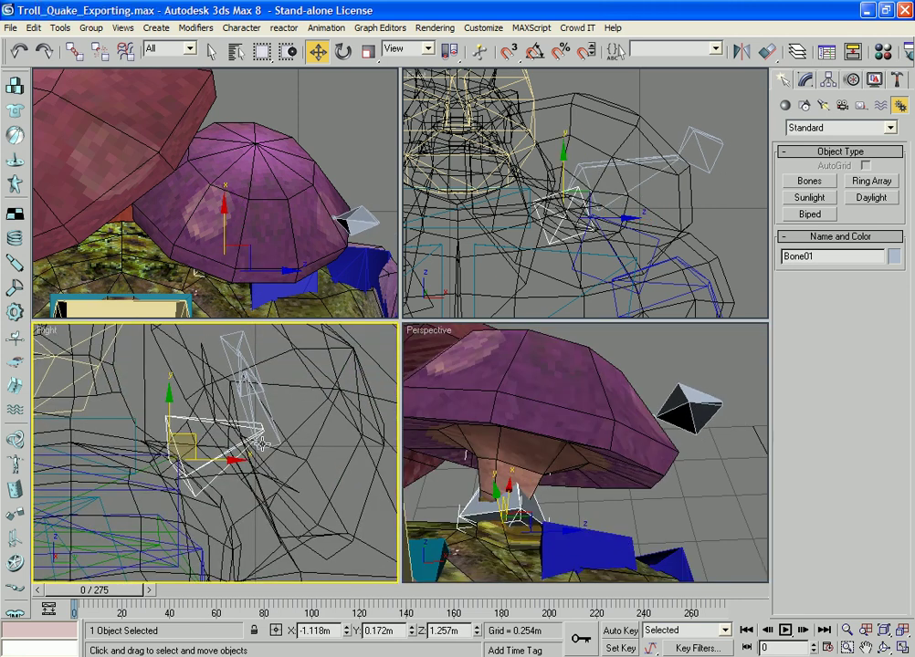
pyautogui.press('r')
pyautogui.moveTo(241, 429); pyautogui.dragTo(200, 453)
# Select the chain's second bone and rotate it to lie along the underside of the purple mushroom cap
pyautogui.click(597, 467)
pyautogui.press('e')
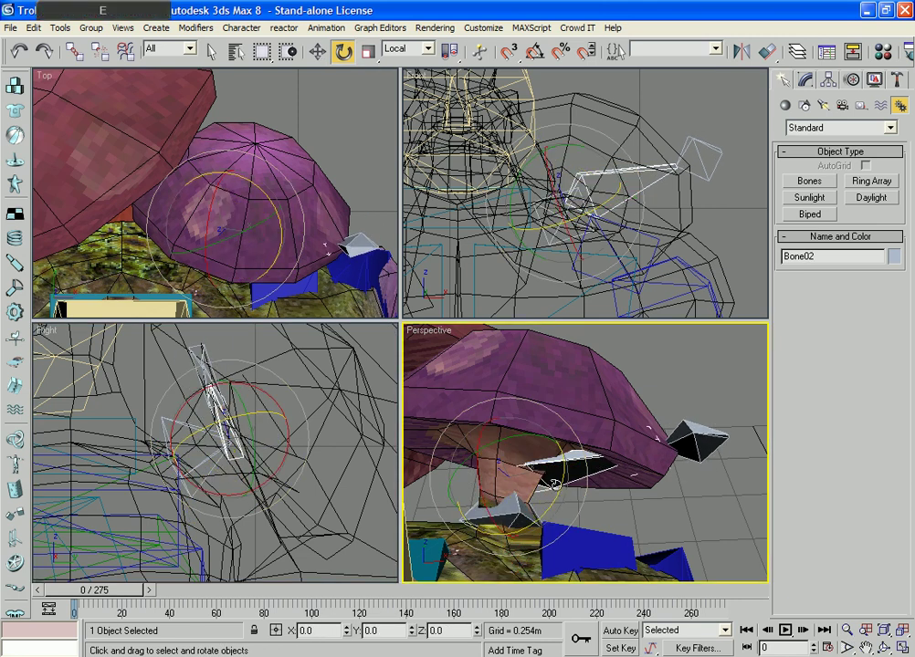
pyautogui.moveTo(434, 387)
pyautogui.mouseDown()
pyautogui.moveTo(512, 411)
pyautogui.moveTo(541, 530)
pyautogui.moveTo(552, 519)
pyautogui.mouseUp()
pyautogui.press('F3')
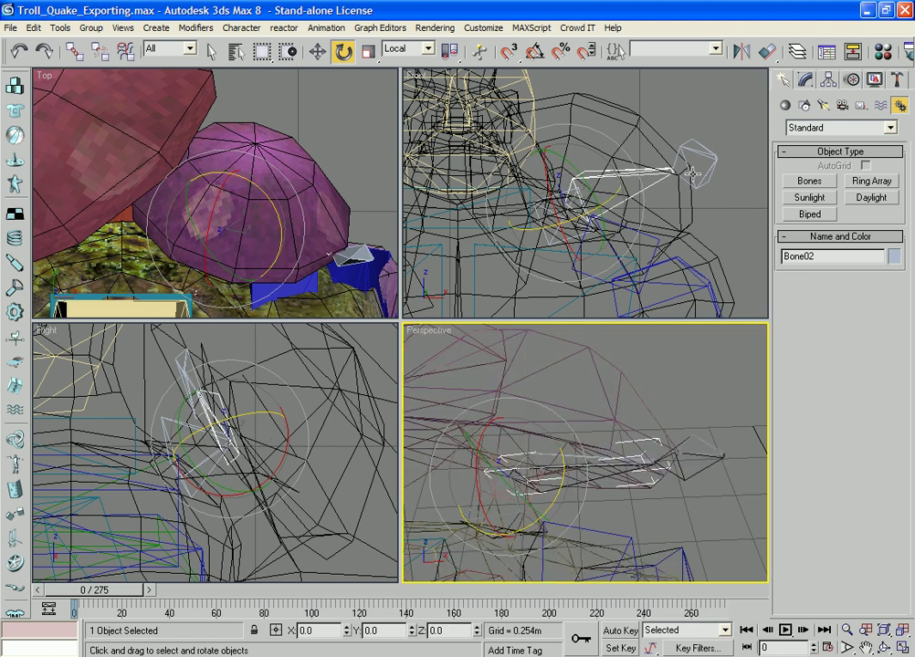
pyautogui.press('F3')
pyautogui.press('w')
pyautogui.press('e')
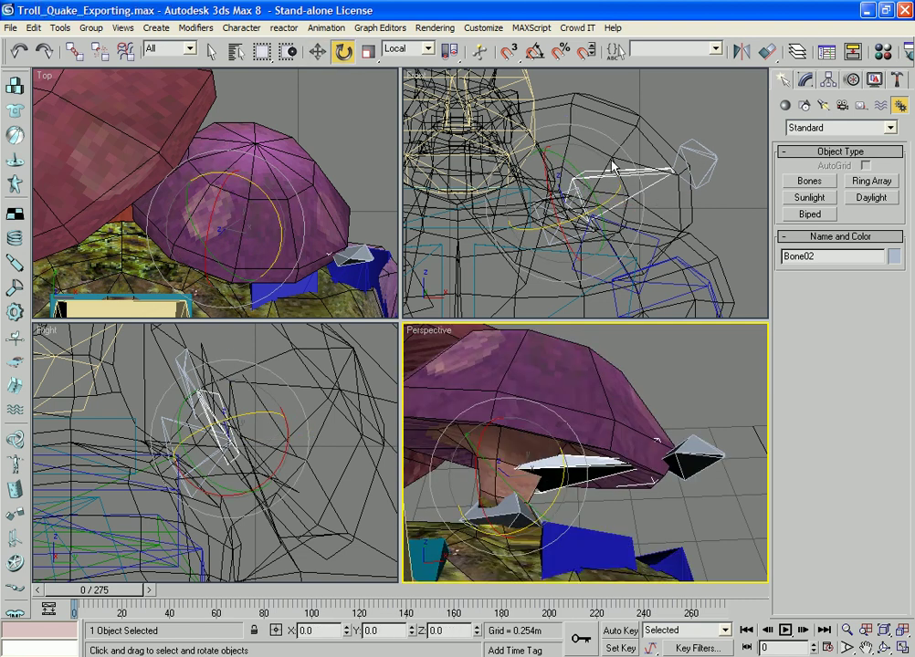
pyautogui.moveTo(611, 167); pyautogui.dragTo(632, 147)
# Enable side, front and back fins on the second bone and set its width to 0.424 m
pyautogui.click(805, 80)
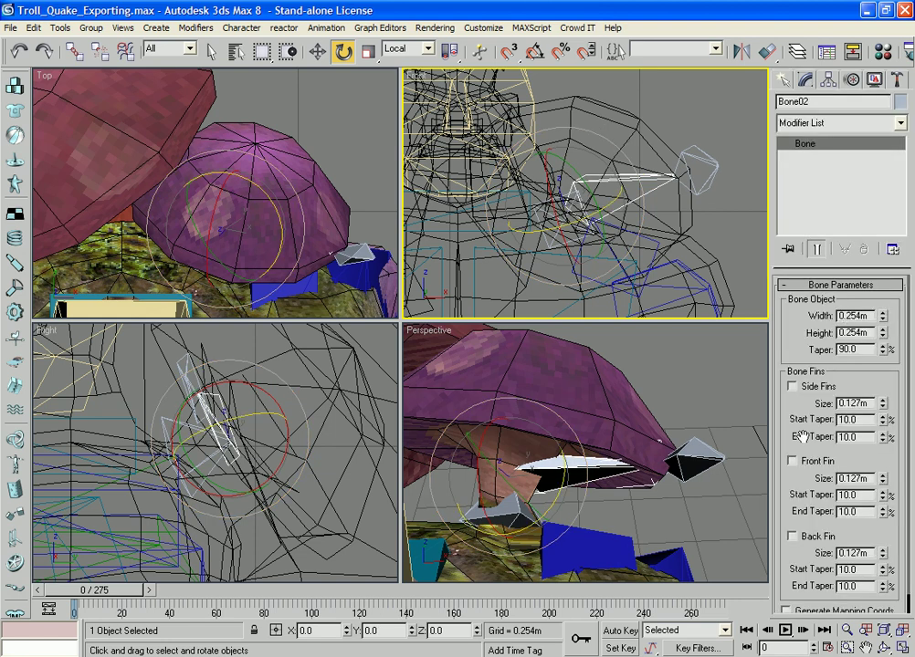
pyautogui.click(792, 386)
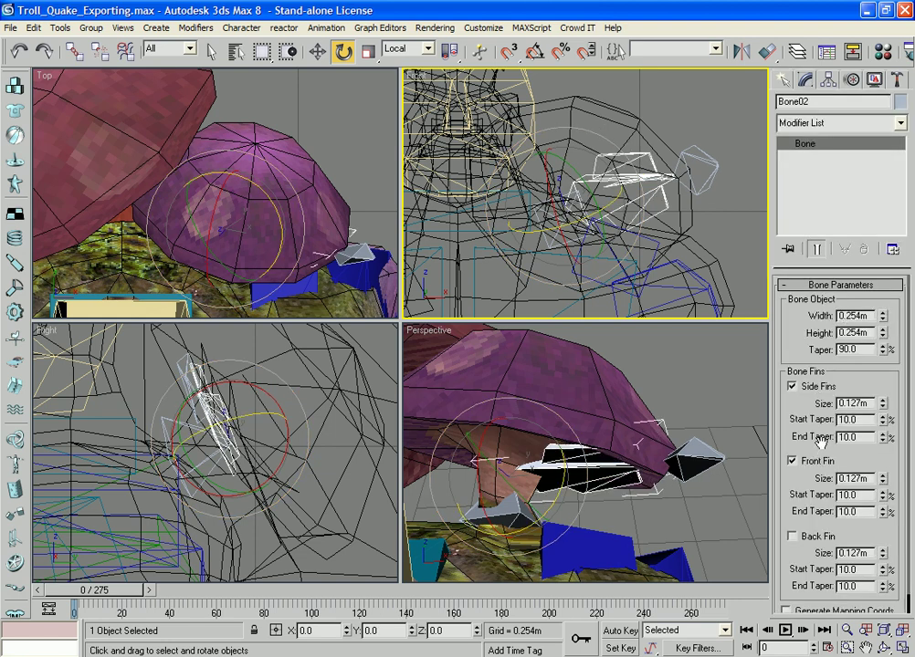
pyautogui.scroll(-1, 819, 493)
pyautogui.click(819, 518)
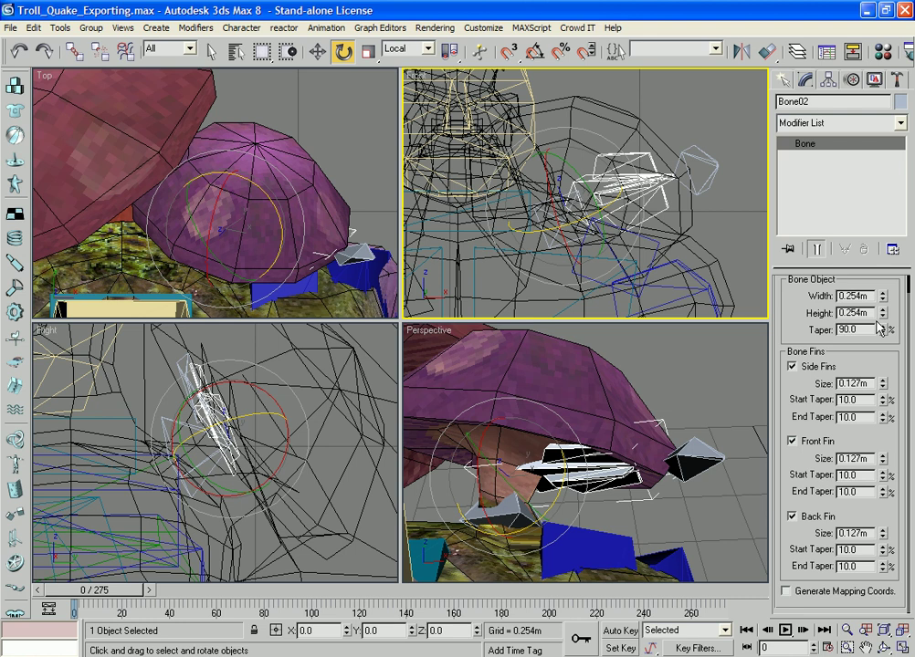
pyautogui.moveTo(883, 300); pyautogui.dragTo(837, 241)
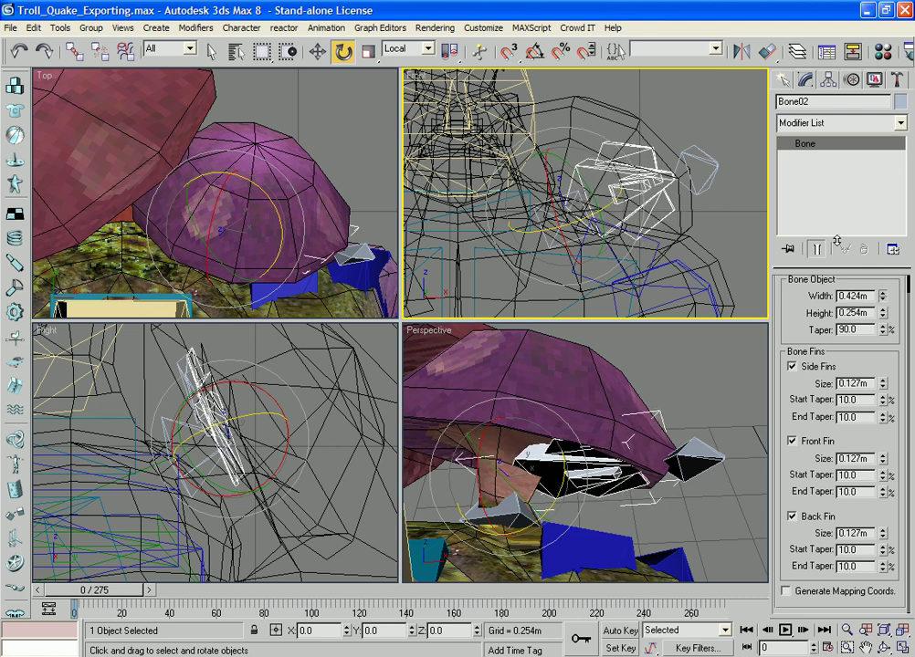
# Copy the finned second bone up toward the head, inside the purple mushroom cap
pyautogui.press('w')
pyautogui.scroll(3, 605, 211)
pyautogui.scroll(-3, 606, 211)
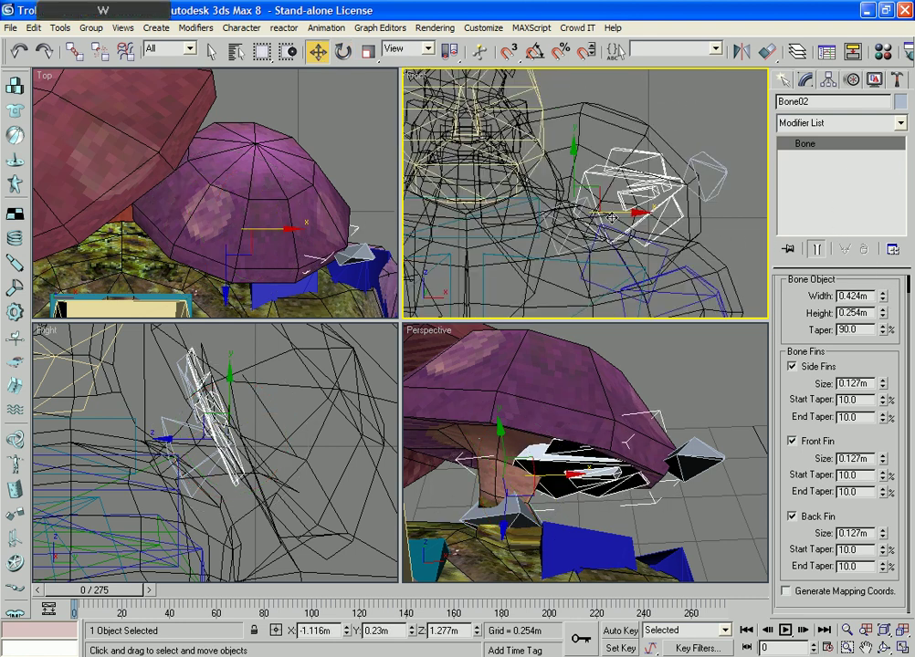
pyautogui.press('e')
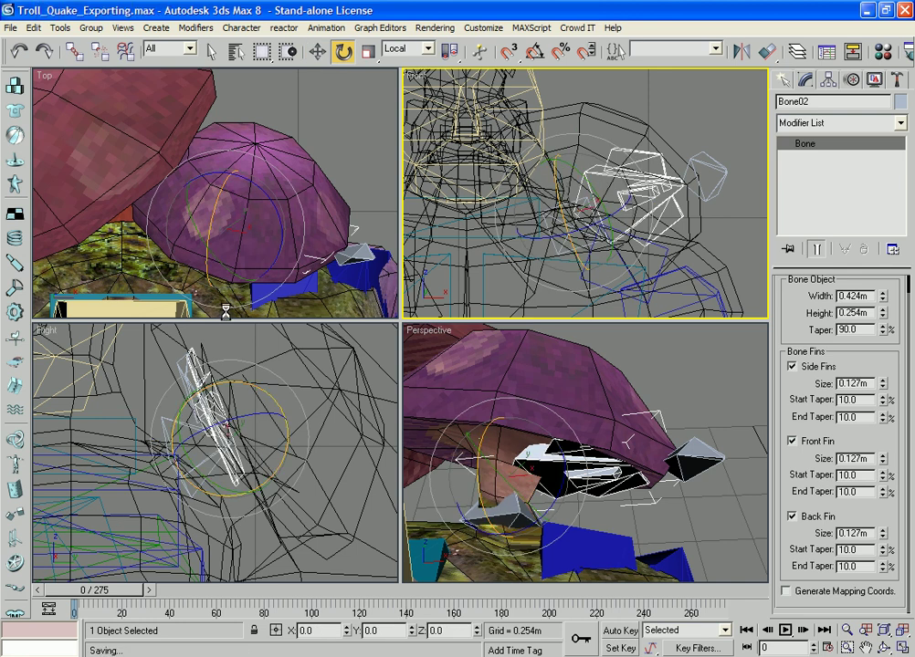
pyautogui.press('w')
pyautogui.keyDown('shift'); pyautogui.moveTo(603, 203); pyautogui.dragTo(550, 148); pyautogui.keyUp('shift')
pyautogui.click(406, 403)
pyautogui.press('e')
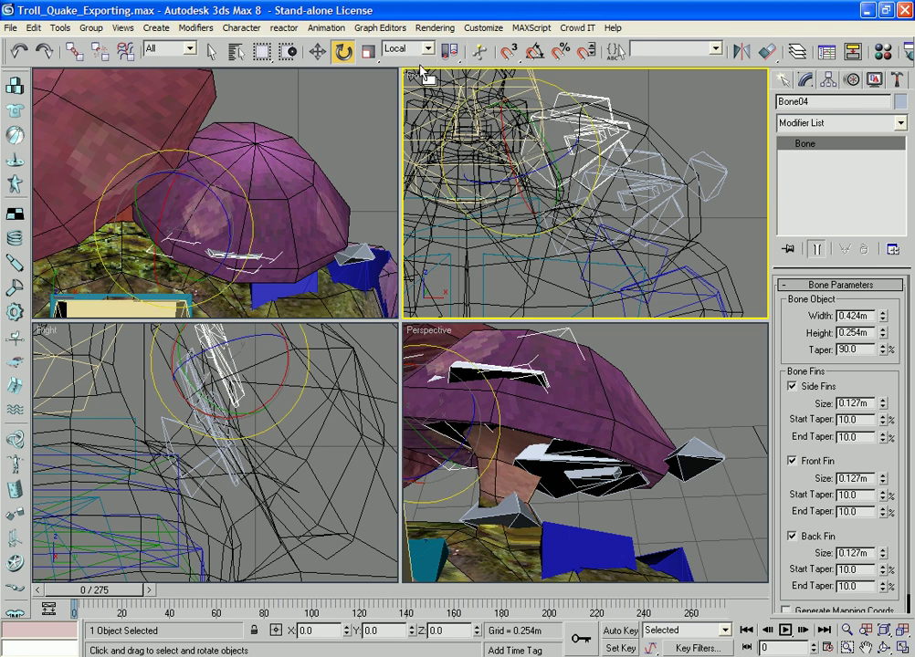
# Rotate the copied bone toward the upper part of the purple cap, keeping its base beside the mushroom's stem
pyautogui.moveTo(489, 85); pyautogui.dragTo(383, 137)
pyautogui.press('w')
pyautogui.moveTo(560, 156); pyautogui.dragTo(606, 198)
pyautogui.press('e')
pyautogui.moveTo(552, 498); pyautogui.dragTo(568, 490, button='middle')
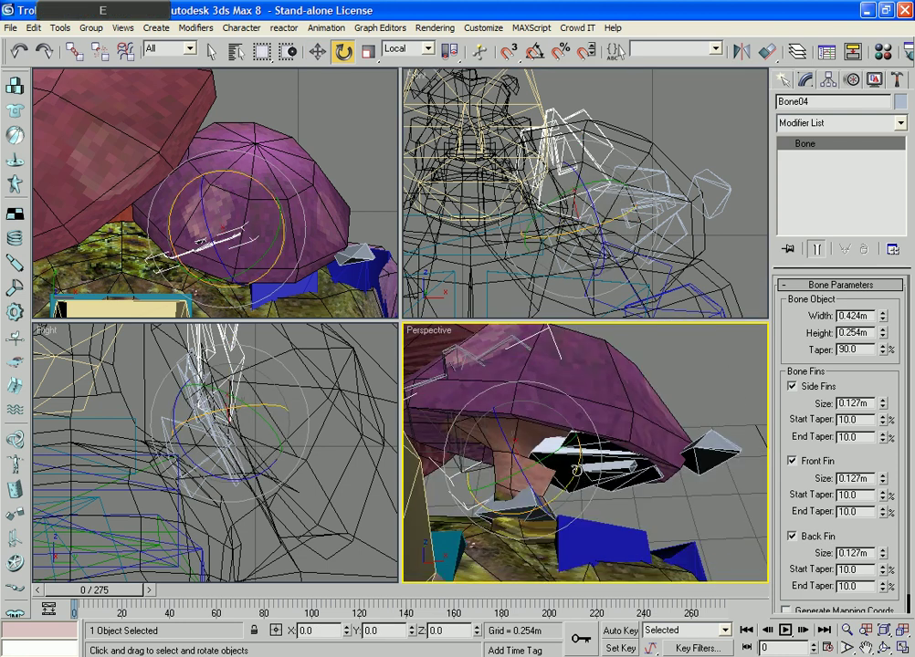
pyautogui.moveTo(574, 447); pyautogui.dragTo(568, 485)
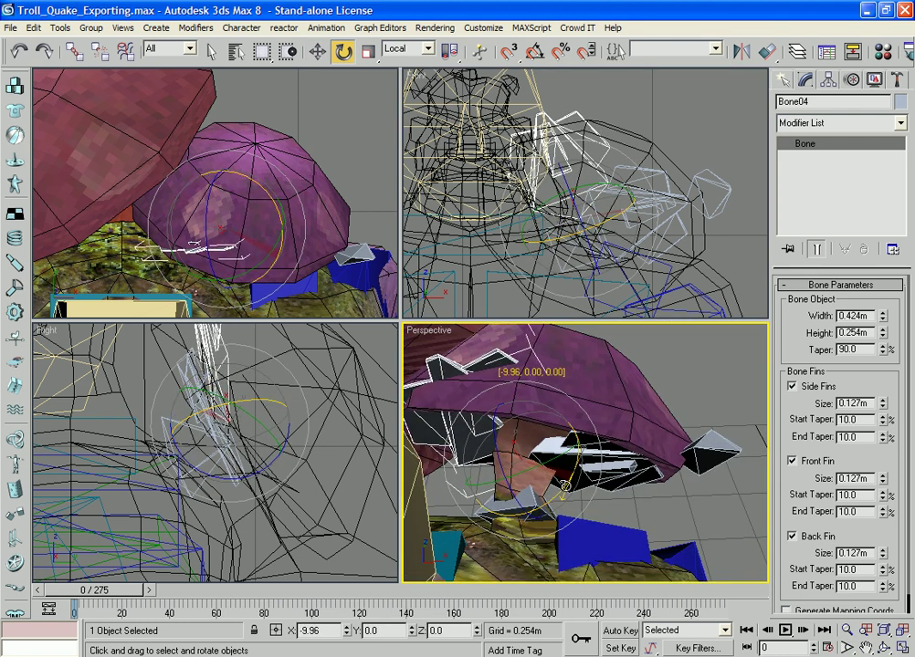
# Nudge the copied bone toward the cap's centre and tilt it to follow the cap's underside
pyautogui.rightClick(596, 242)
pyautogui.press('w')
pyautogui.moveTo(609, 211)
pyautogui.mouseDown()
pyautogui.moveTo(643, 200)
pyautogui.moveTo(614, 194)
pyautogui.mouseUp()
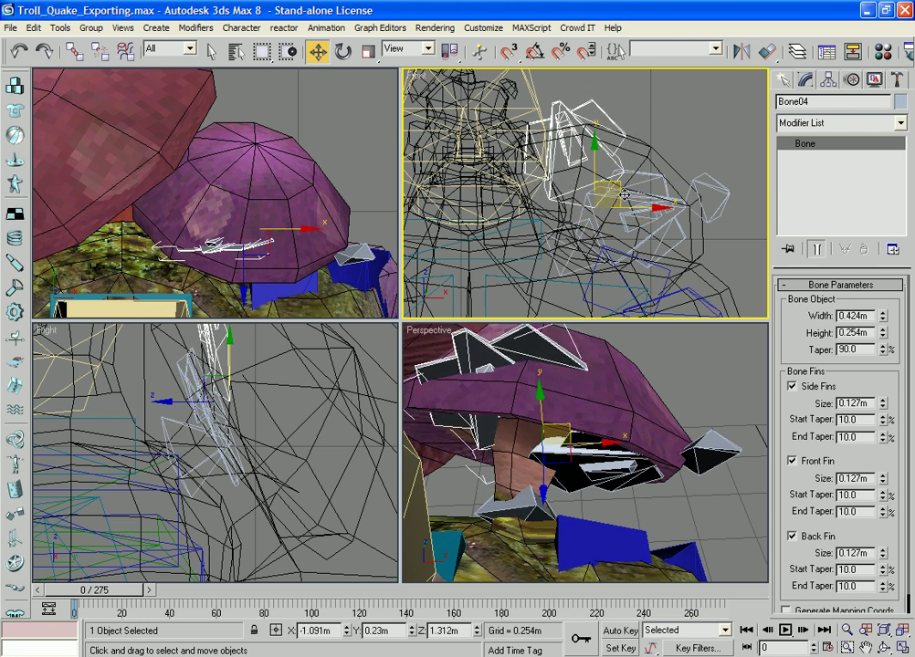
pyautogui.keyDown('alt'); pyautogui.moveTo(544, 351); pyautogui.dragTo(541, 481, button='middle'); pyautogui.keyUp('alt')
pyautogui.press('e')
pyautogui.press('F3')
pyautogui.moveTo(539, 484); pyautogui.dragTo(541, 491)
pyautogui.press('w')
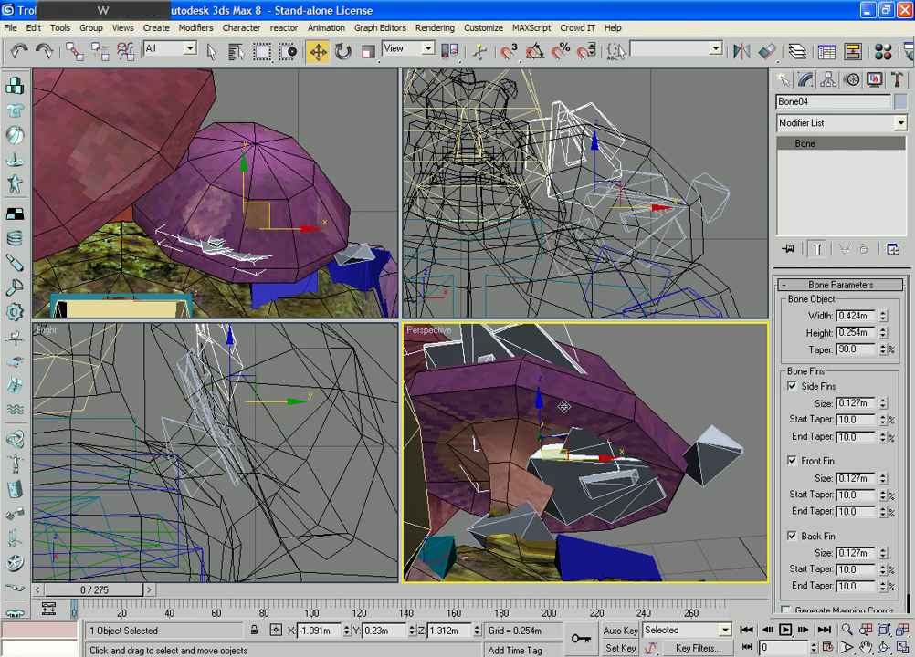
# Select the first bone at the mushroom's stem and scale it slightly along its local X axis
pyautogui.press('F3')
pyautogui.click(566, 482)
pyautogui.press('F3')
pyautogui.click(526, 521)
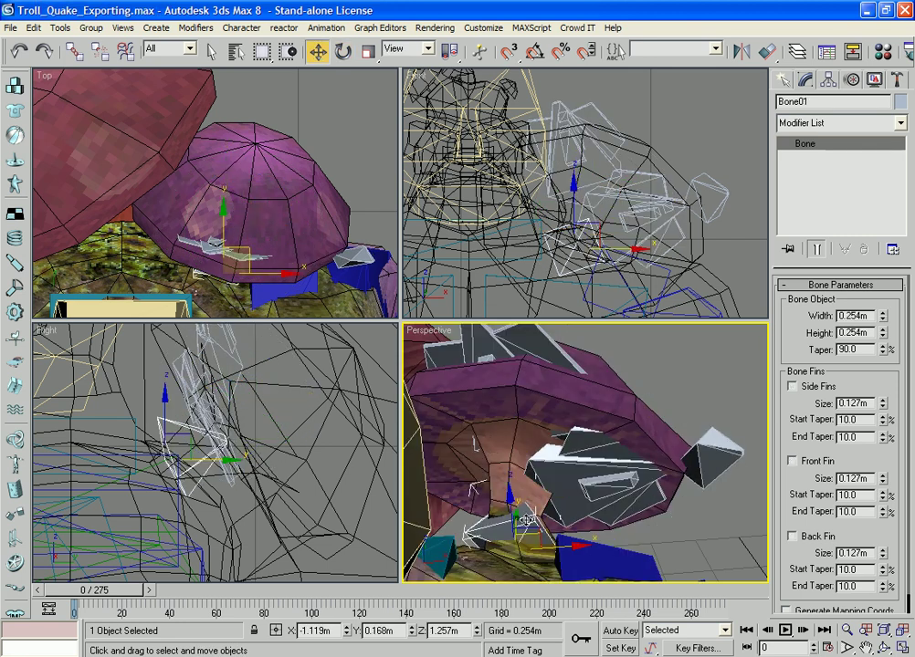
pyautogui.hotkey('ctrl', 'z')
pyautogui.press('r')
pyautogui.keyDown('alt'); pyautogui.moveTo(526, 515); pyautogui.dragTo(544, 458, button='middle'); pyautogui.keyUp('alt')
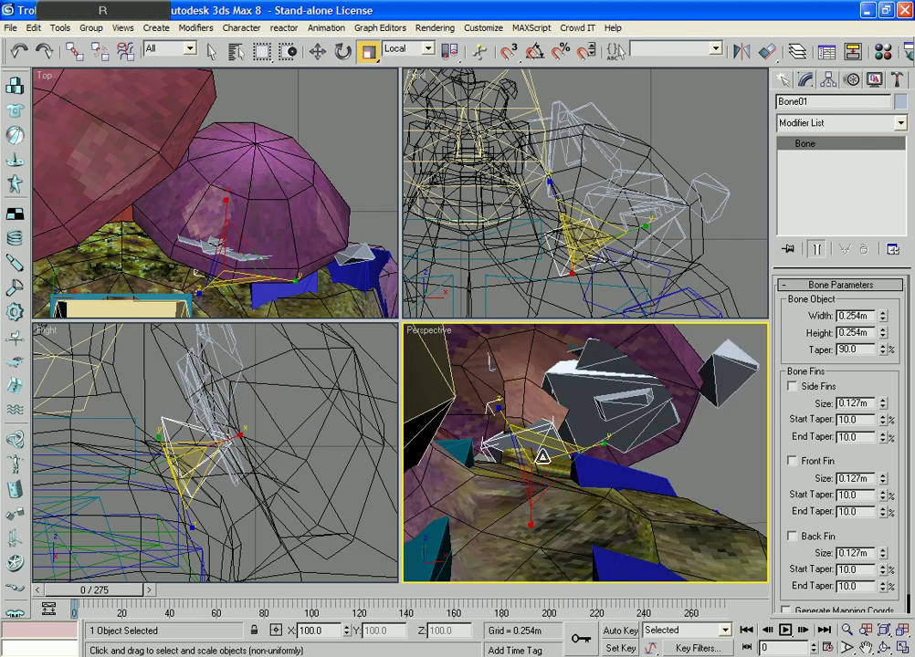
pyautogui.moveTo(532, 519); pyautogui.dragTo(532, 517)
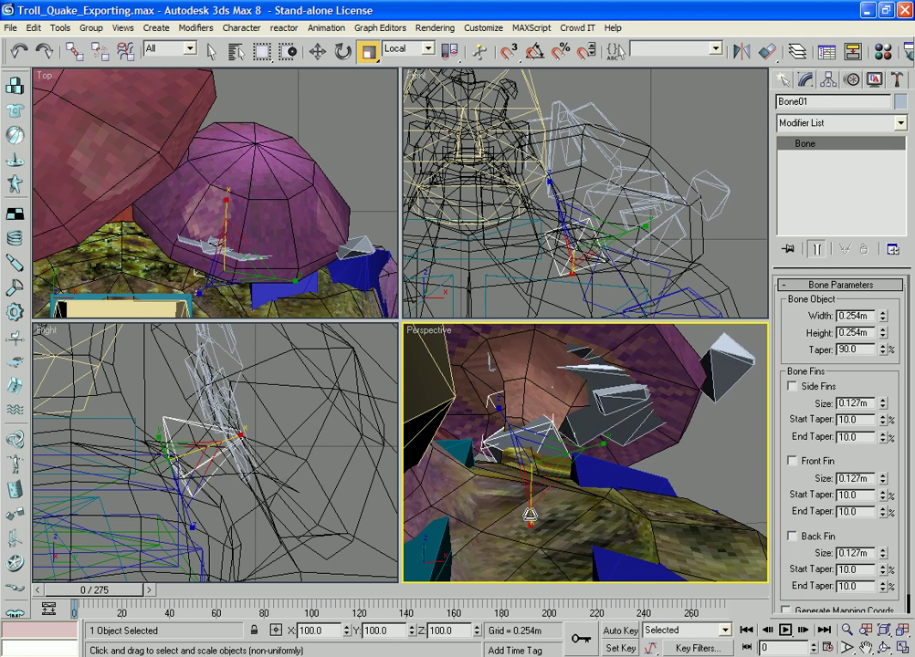
# Move the copied upper bone slightly closer to the troll's head and scale it along its local X axis
pyautogui.keyDown('alt'); pyautogui.moveTo(538, 484); pyautogui.dragTo(610, 427, button='middle'); pyautogui.keyUp('alt')
pyautogui.click(509, 407)
pyautogui.keyDown('alt'); pyautogui.moveTo(519, 369); pyautogui.dragTo(535, 396, button='middle'); pyautogui.keyUp('alt')
pyautogui.press('w')
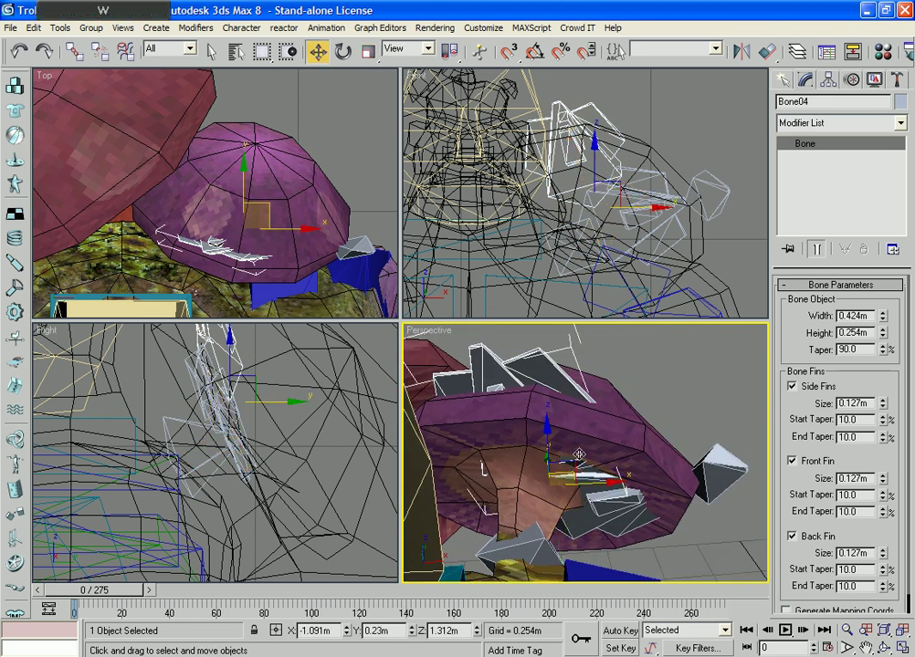
pyautogui.moveTo(576, 469); pyautogui.dragTo(568, 472)
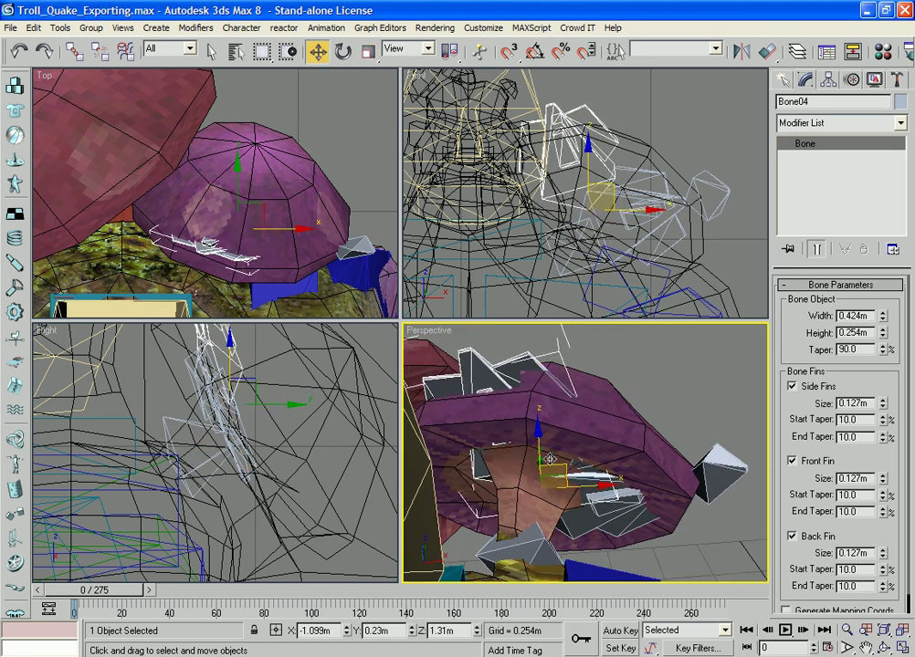
pyautogui.press('r')
pyautogui.moveTo(515, 435); pyautogui.dragTo(514, 445)
# Link the copied upper bone to the stem bone as its parent
pyautogui.moveTo(319, 384); pyautogui.dragTo(260, 425, button='middle')
pyautogui.scroll(-2, 260, 425)
pyautogui.scroll(2, 262, 422)
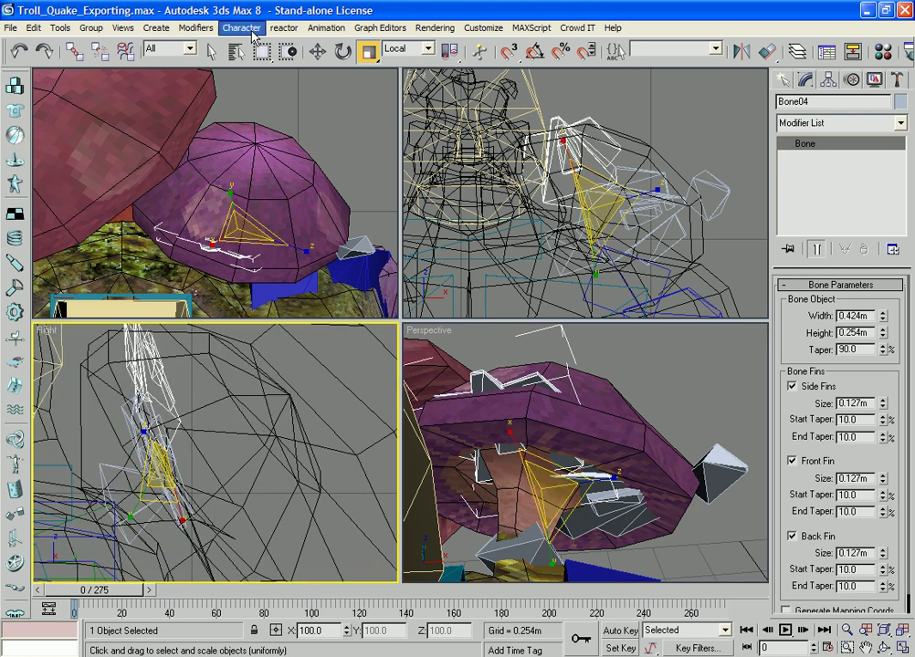
pyautogui.click(84, 53)
pyautogui.click(546, 485)
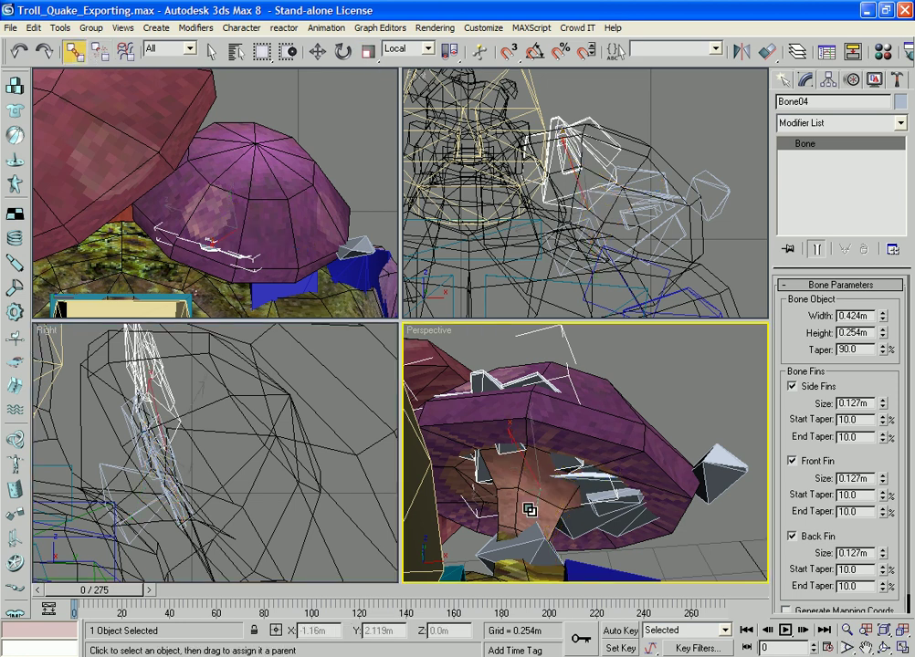
# Rotate the stem bone about its local X axis to test the linked cap bones, and undo the rotation
pyautogui.press('e')
pyautogui.click(566, 548)
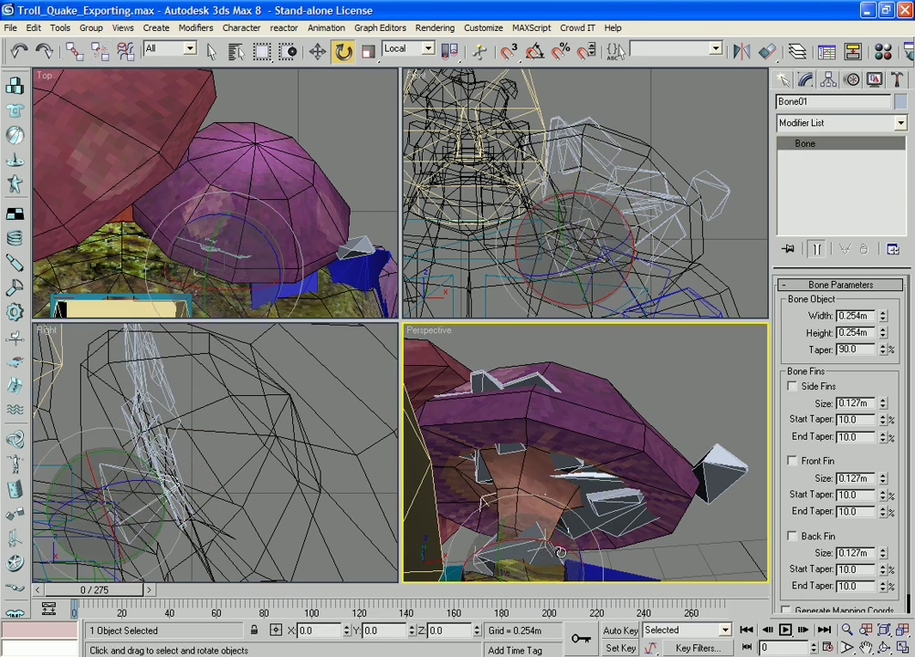
pyautogui.moveTo(584, 559); pyautogui.dragTo(659, 552)
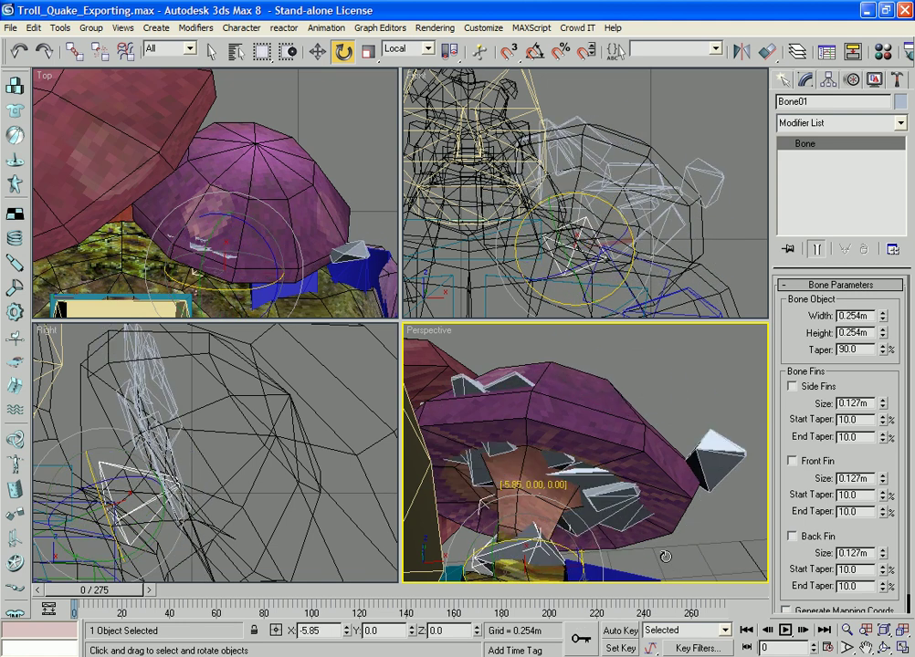
pyautogui.hotkey('ctrl', 'z')
# Select the finned second bone inside the purple cap and make one copy of it, offset outward along X
pyautogui.click(513, 451)
pyautogui.press('w')
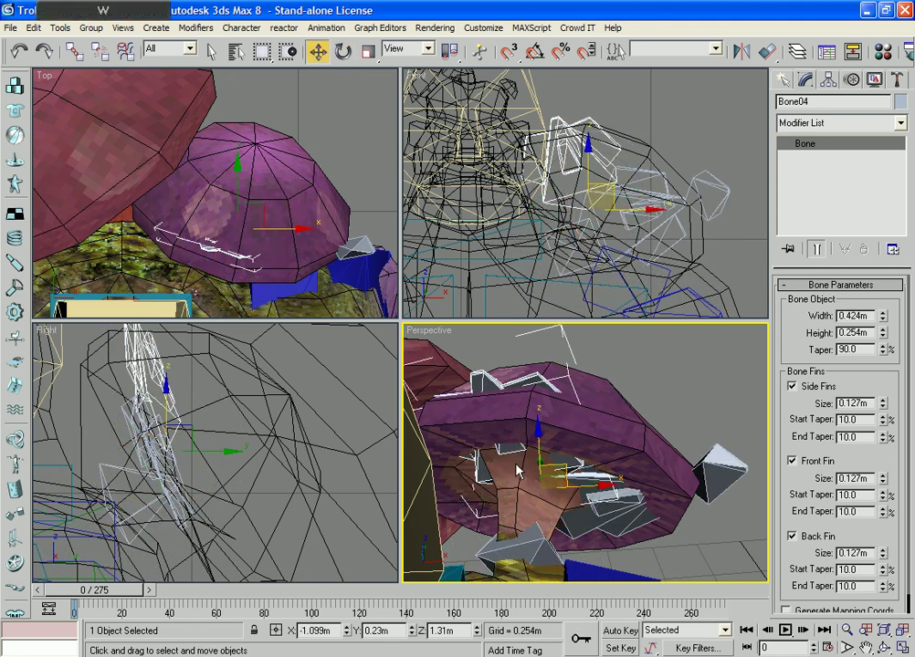
pyautogui.press('F3')
pyautogui.press('F3')
pyautogui.click(585, 503)
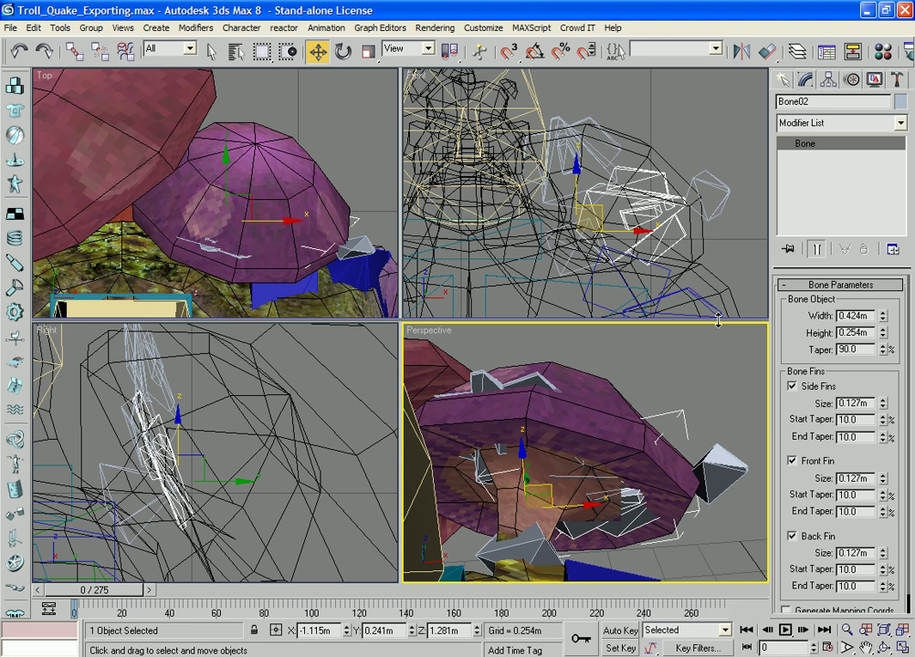
pyautogui.click(680, 394)
pyautogui.click(604, 527)
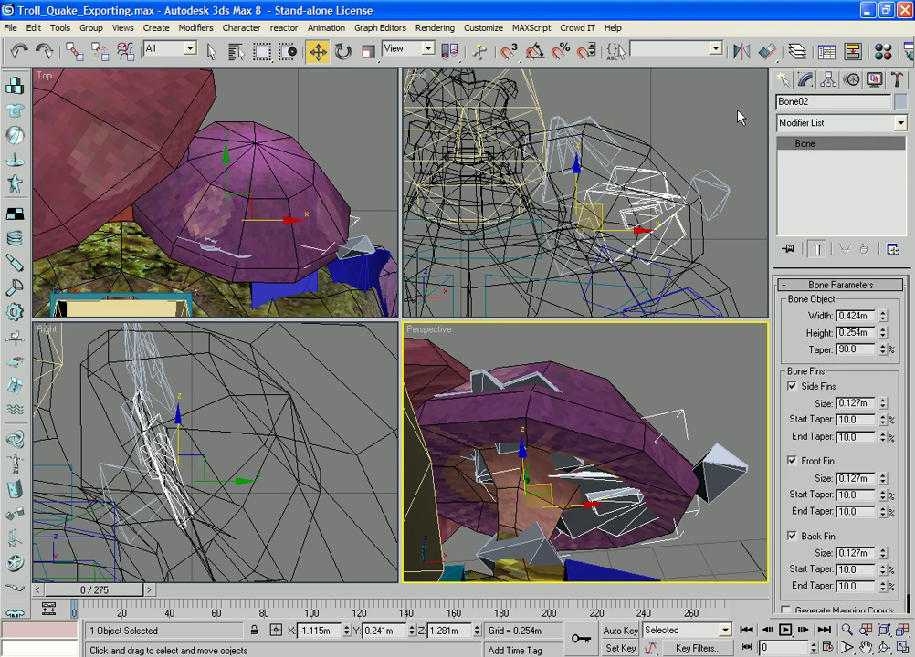
pyautogui.scroll(5, 613, 241)
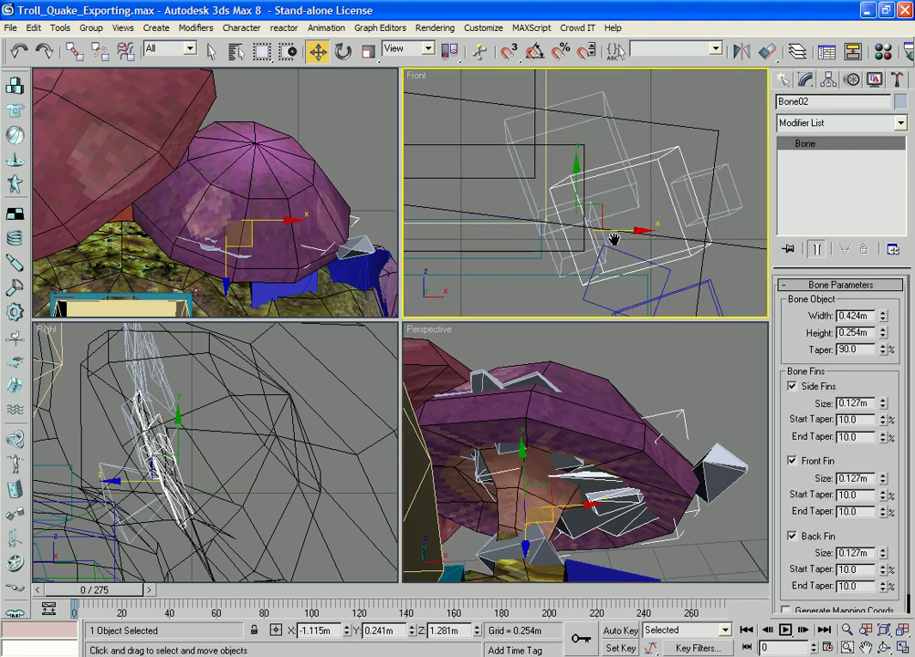
pyautogui.scroll(-5, 613, 241)
pyautogui.moveTo(628, 230)
pyautogui.keyDown('shift'); pyautogui.mouseDown()
pyautogui.moveTo(731, 240)
pyautogui.moveTo(577, 284)
pyautogui.mouseUp(); pyautogui.keyUp('shift')
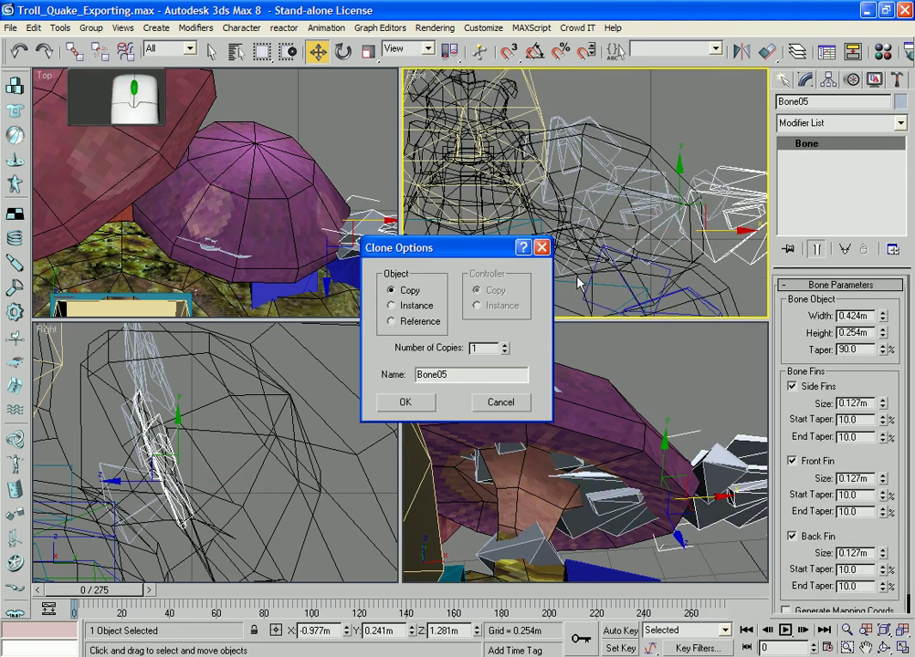
pyautogui.click(405, 402)
# Mirror the new bone across X without cloning and move it along X to the head side of the stem
pyautogui.moveTo(624, 198); pyautogui.dragTo(550, 186, button='middle')
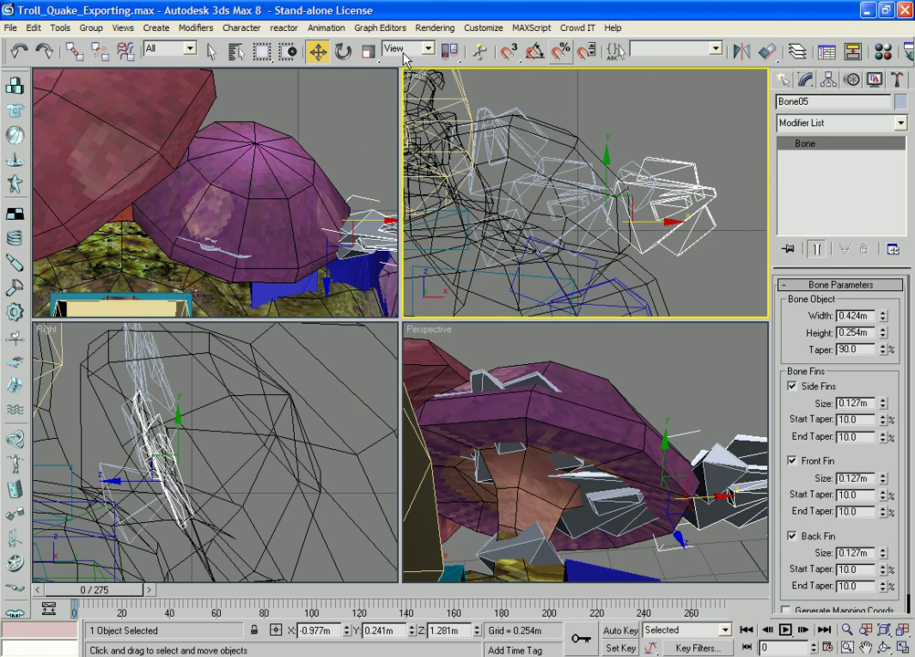
pyautogui.click(739, 53)
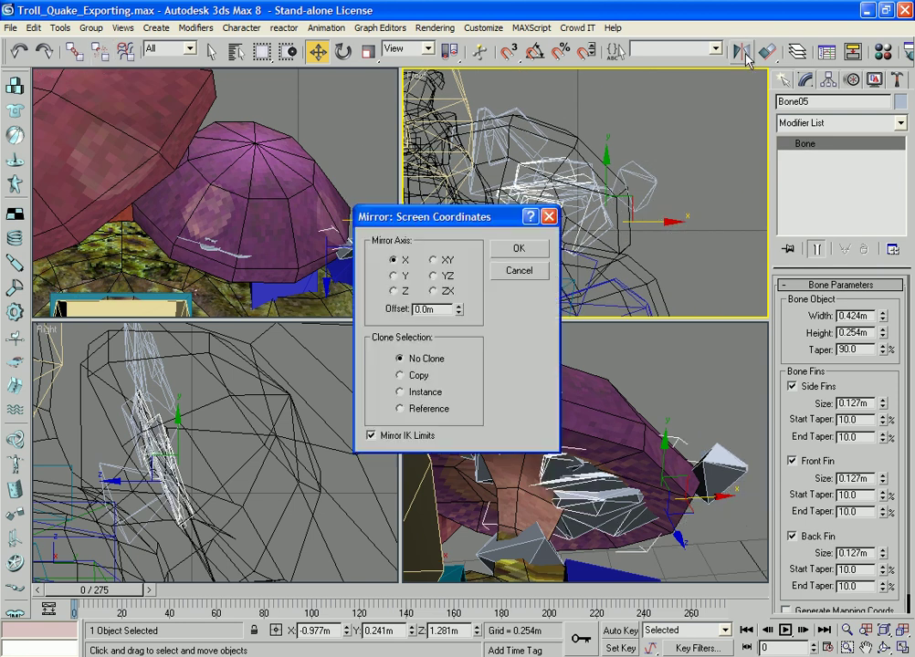
pyautogui.click(532, 256)
pyautogui.scroll(3, 585, 225)
pyautogui.scroll(-3, 659, 219)
pyautogui.moveTo(684, 222); pyautogui.dragTo(558, 219)
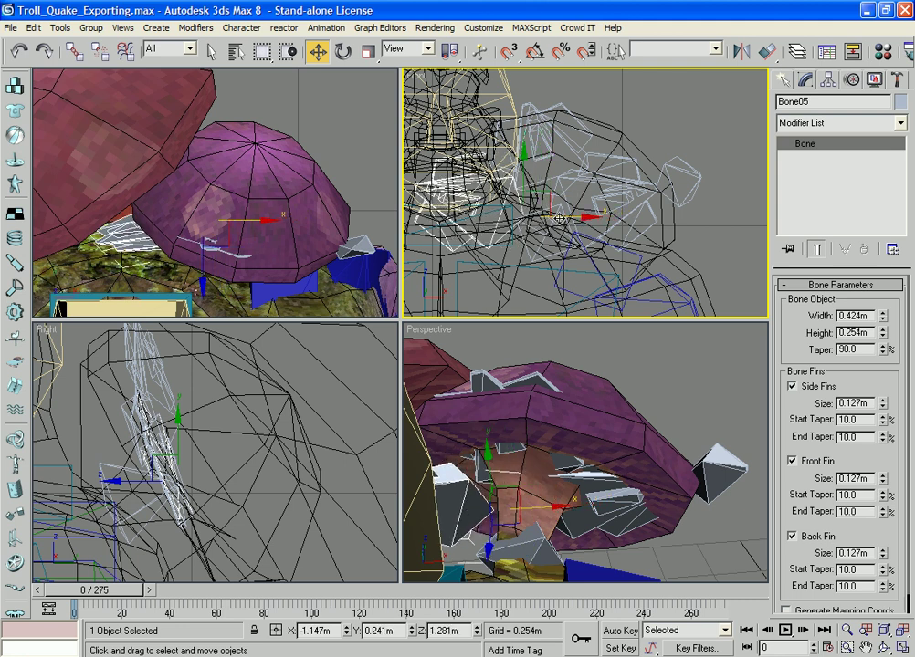
# Select the mushroom bones together with the mushroom mesh and hide all unselected objects
pyautogui.keyDown('alt'); pyautogui.moveTo(601, 567); pyautogui.dragTo(589, 455, button='middle'); pyautogui.keyUp('alt')
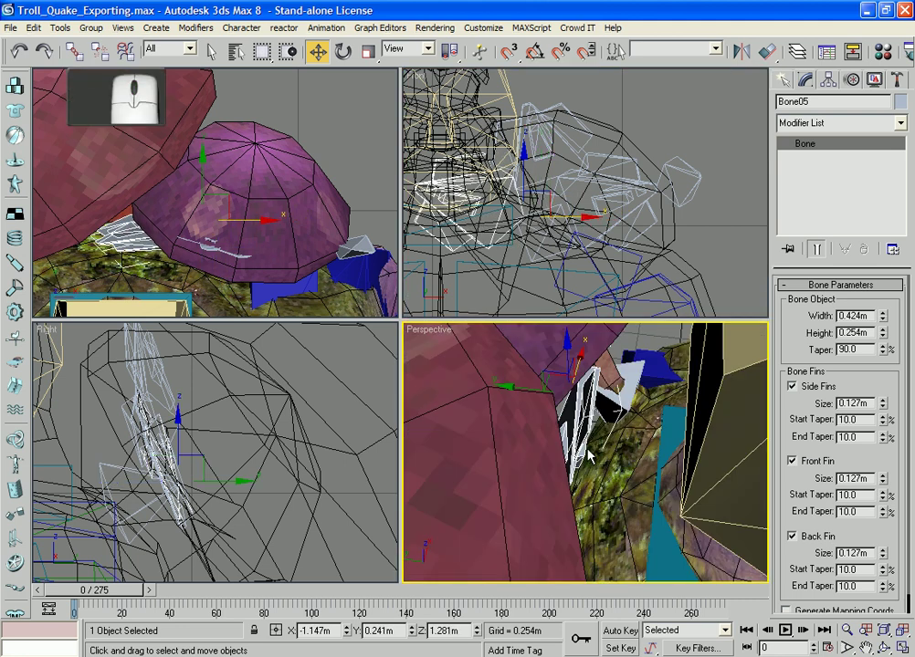
pyautogui.keyDown('alt'); pyautogui.moveTo(609, 418); pyautogui.dragTo(629, 420, button='middle'); pyautogui.keyUp('alt')
pyautogui.scroll(-3, 609, 430)
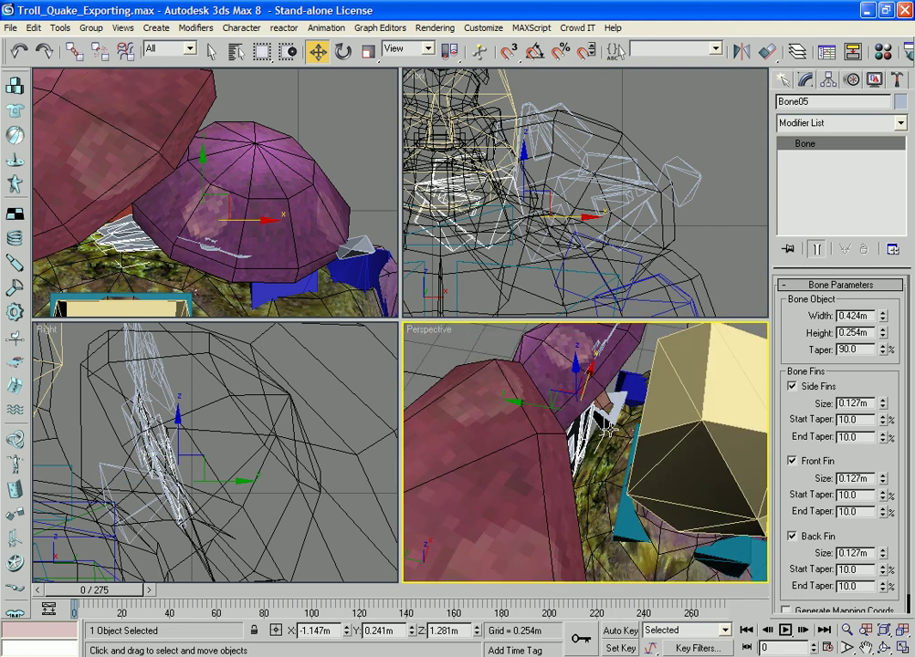
pyautogui.click(788, 80)
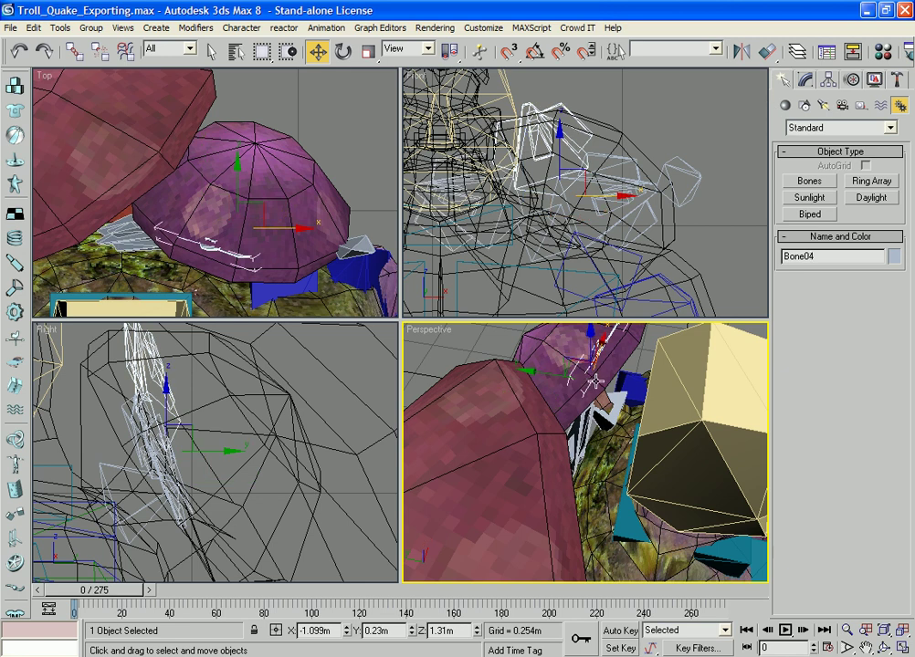
pyautogui.keyDown('ctrl'); pyautogui.click(624, 209); pyautogui.keyUp('ctrl')
pyautogui.keyDown('ctrl'); pyautogui.click(554, 242); pyautogui.keyUp('ctrl')
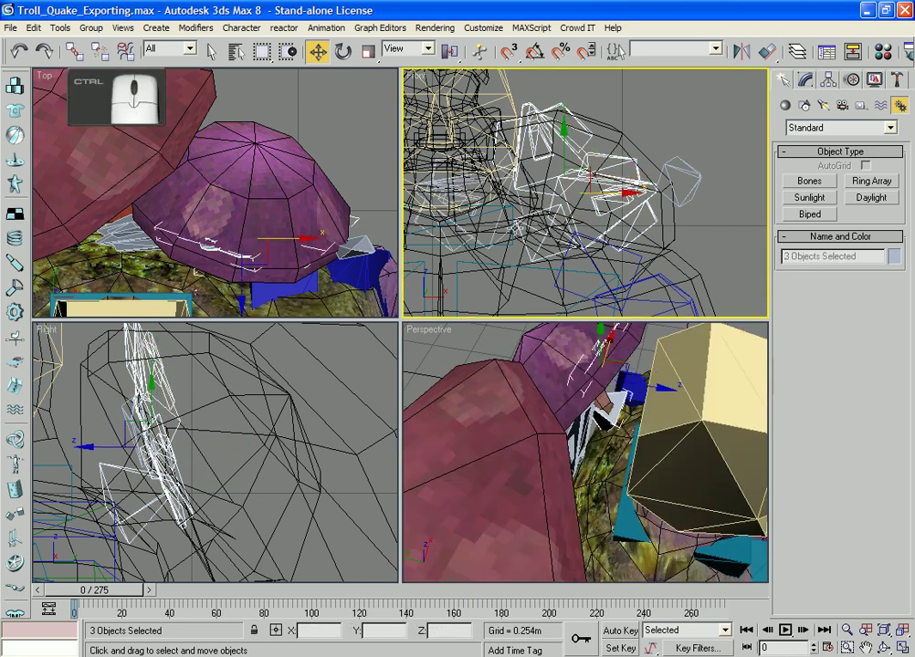
pyautogui.keyDown('ctrl'); pyautogui.click(481, 216); pyautogui.keyUp('ctrl')
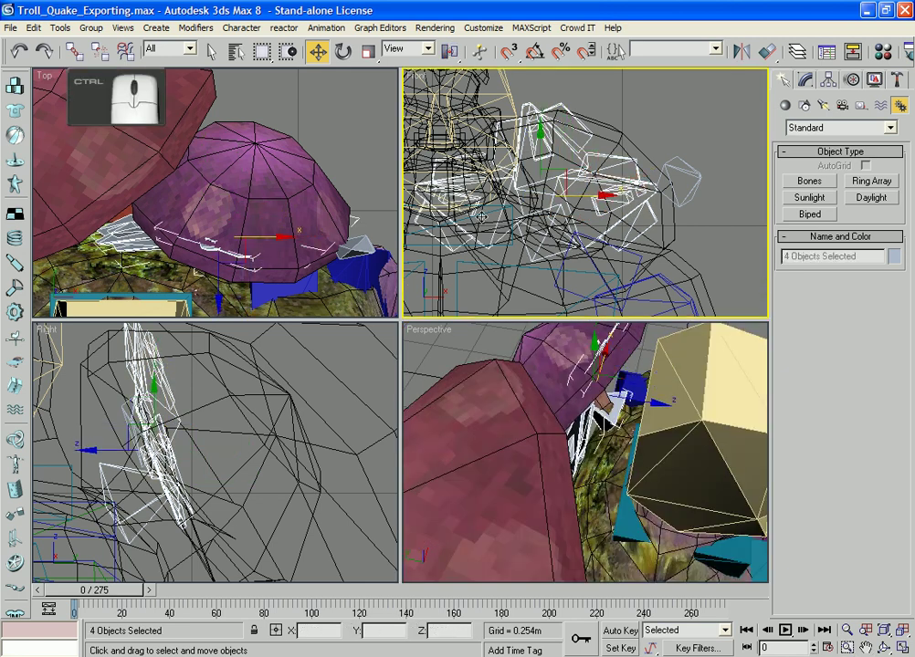
pyautogui.rightClick(658, 242)
pyautogui.click(682, 138)
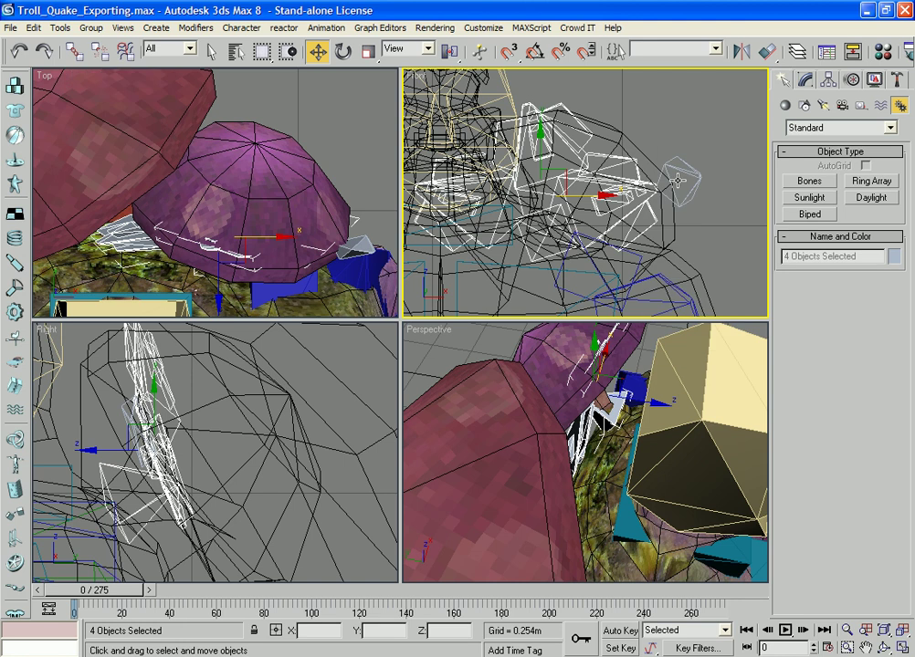
pyautogui.keyDown('ctrl'); pyautogui.click(659, 215); pyautogui.keyUp('ctrl')
pyautogui.rightClick(659, 214)
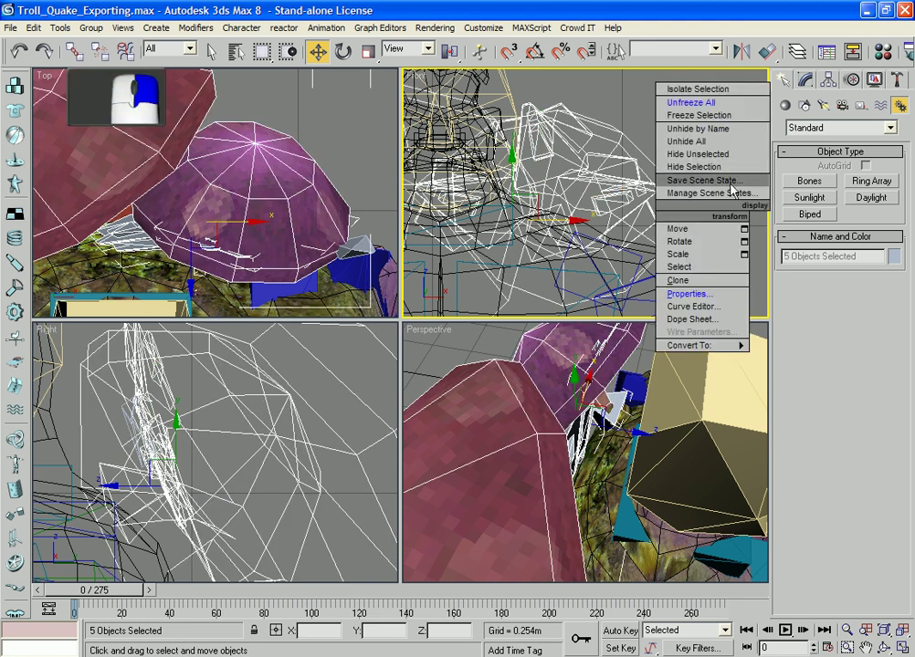
pyautogui.click(720, 155)
# Select the mirrored bone and rotate it about its local Z axis to angle it into the purple cap
pyautogui.keyDown('alt'); pyautogui.moveTo(670, 441); pyautogui.dragTo(584, 392, button='middle'); pyautogui.keyUp('alt')
pyautogui.click(716, 464)
pyautogui.click(563, 402)
pyautogui.scroll(4, 580, 263)
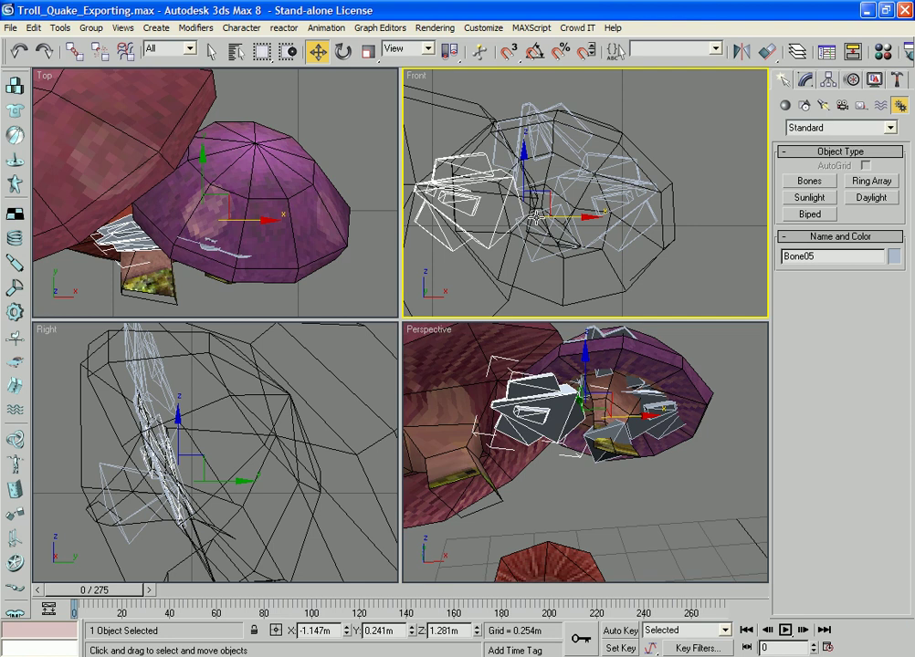
pyautogui.press('e')
pyautogui.moveTo(514, 253); pyautogui.dragTo(545, 262)
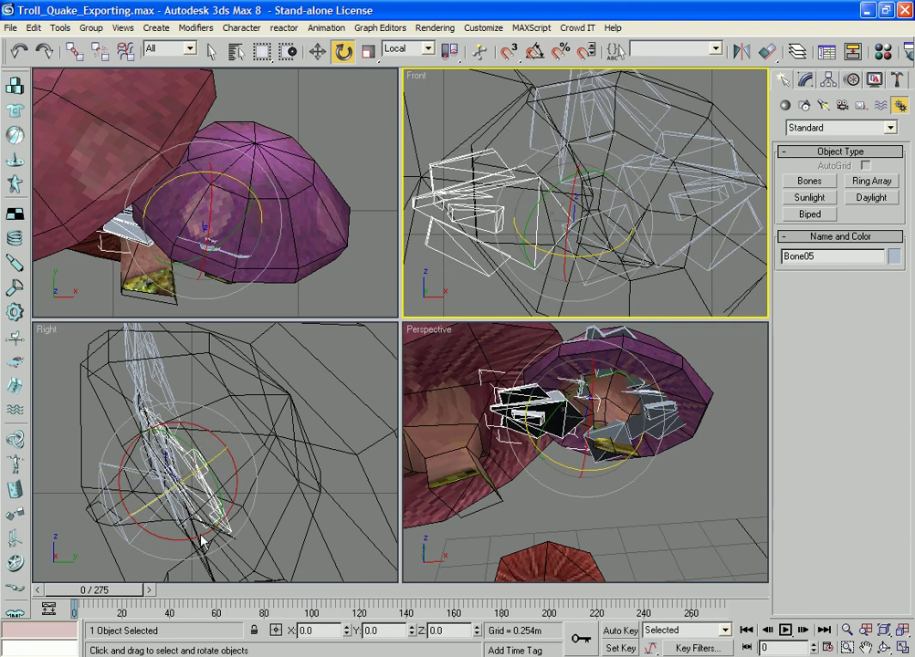
pyautogui.press('w')
pyautogui.moveTo(208, 213); pyautogui.dragTo(234, 210, button='middle')
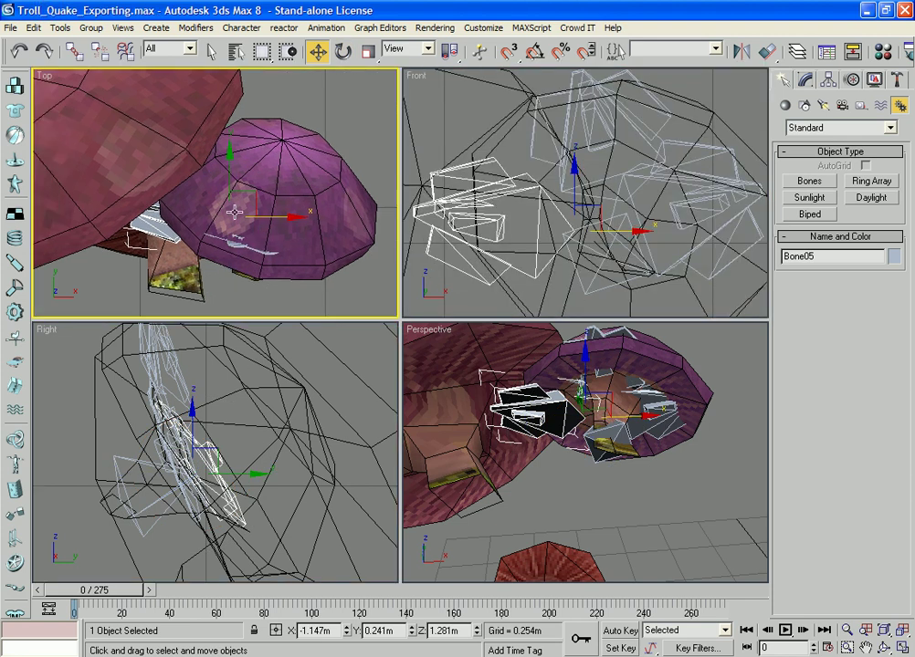
pyautogui.moveTo(239, 206); pyautogui.dragTo(245, 195)
pyautogui.hotkey('ctrl', 'z')
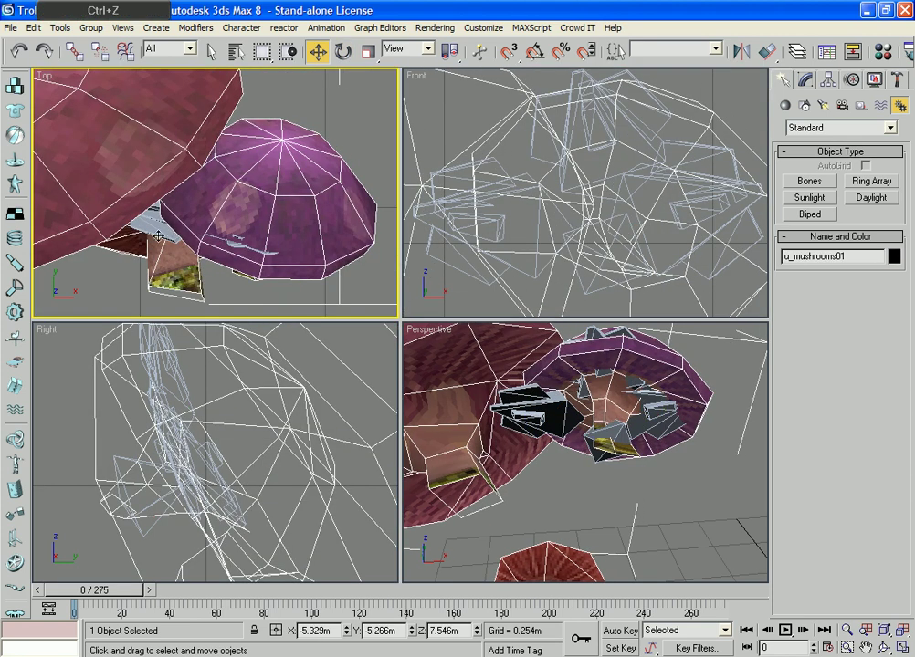
# Select the mirrored bone and move it deeper into the purple cap, about 0.017 m in X and 0.022 m in Y
pyautogui.scroll(5, 545, 416)
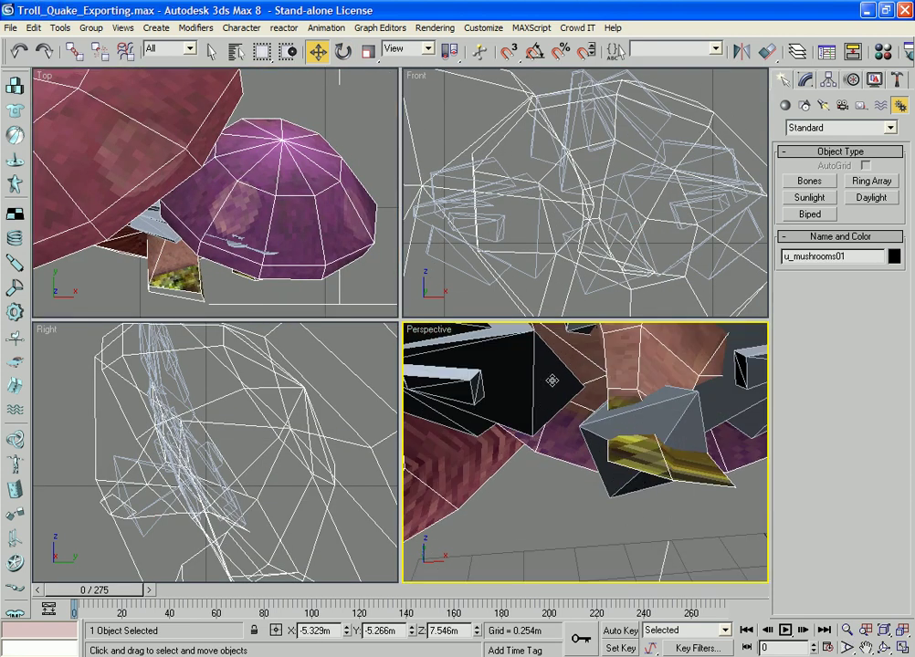
pyautogui.click(552, 380)
pyautogui.moveTo(540, 376); pyautogui.dragTo(533, 419, button='middle')
pyautogui.press('F3')
pyautogui.press('F3')
pyautogui.moveTo(567, 207); pyautogui.dragTo(563, 220, button='middle')
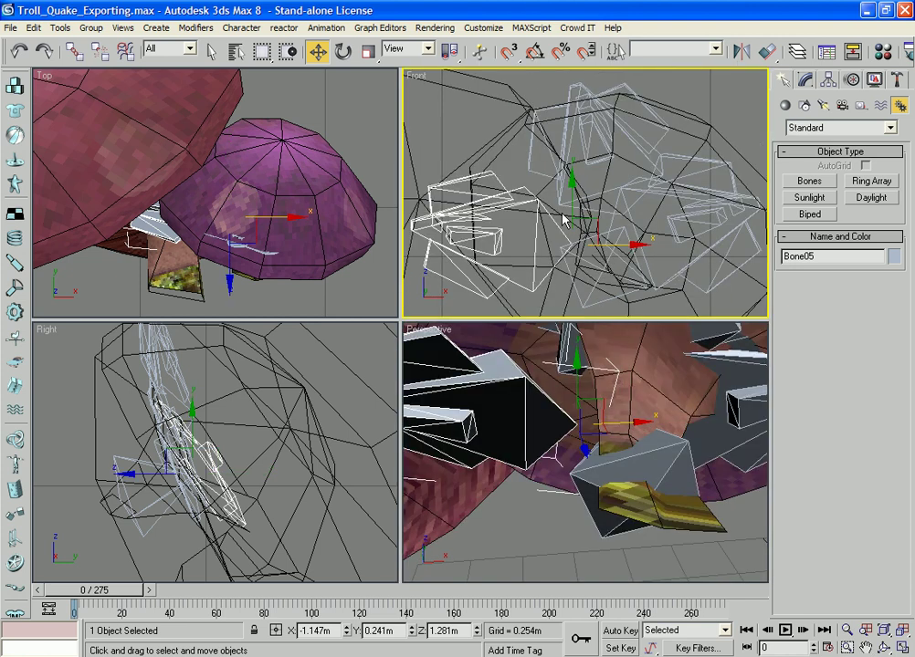
pyautogui.rightClick(209, 236)
pyautogui.moveTo(256, 198); pyautogui.dragTo(269, 181)
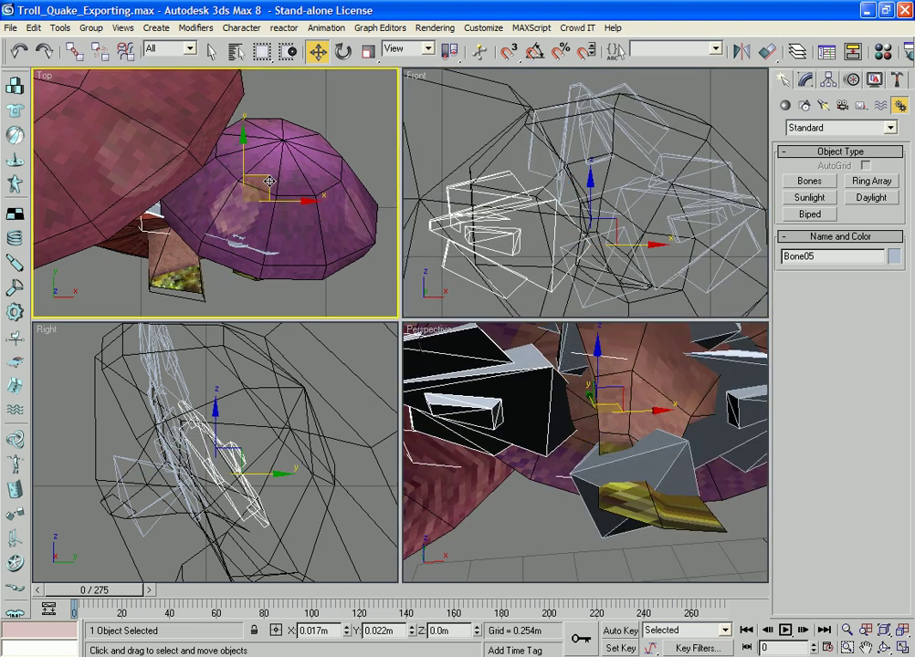
# Rotate the mirrored bone slightly about its local Z axis to refine its angle inside the purple cap
pyautogui.press('e')
pyautogui.press('F3')
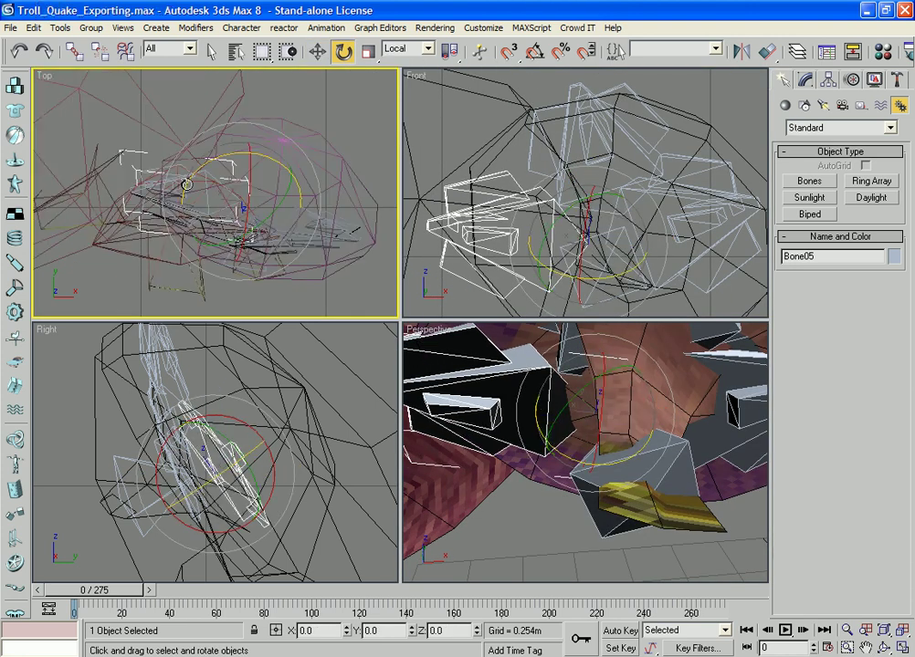
pyautogui.press('F3')
pyautogui.moveTo(186, 184); pyautogui.dragTo(192, 168)
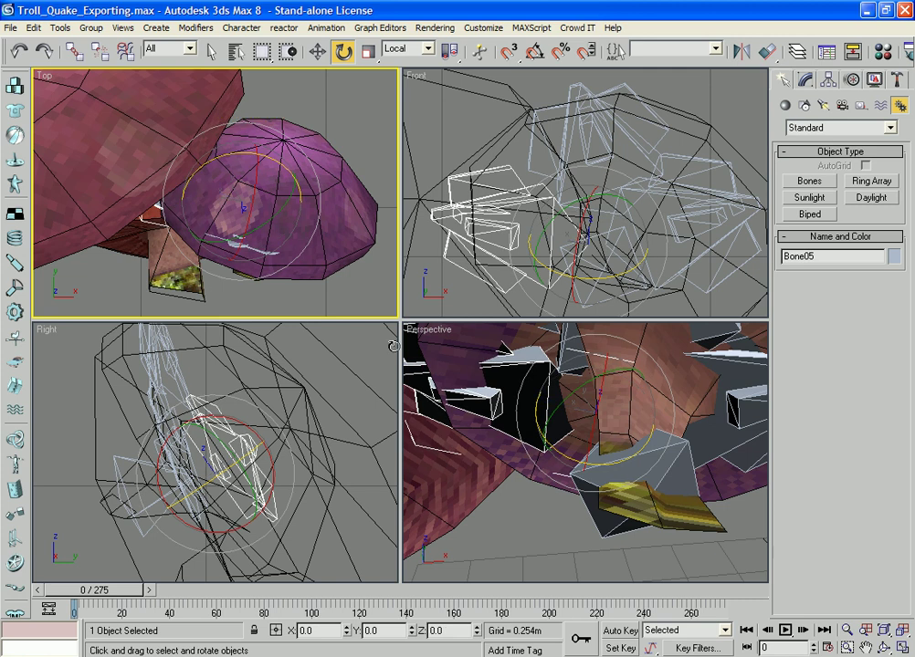
pyautogui.scroll(-5, 622, 440)
pyautogui.moveTo(623, 440)
pyautogui.keyDown('alt'); pyautogui.mouseDown(button='middle')
pyautogui.moveTo(638, 433)
pyautogui.moveTo(618, 451)
pyautogui.mouseUp(button='middle'); pyautogui.keyUp('alt')
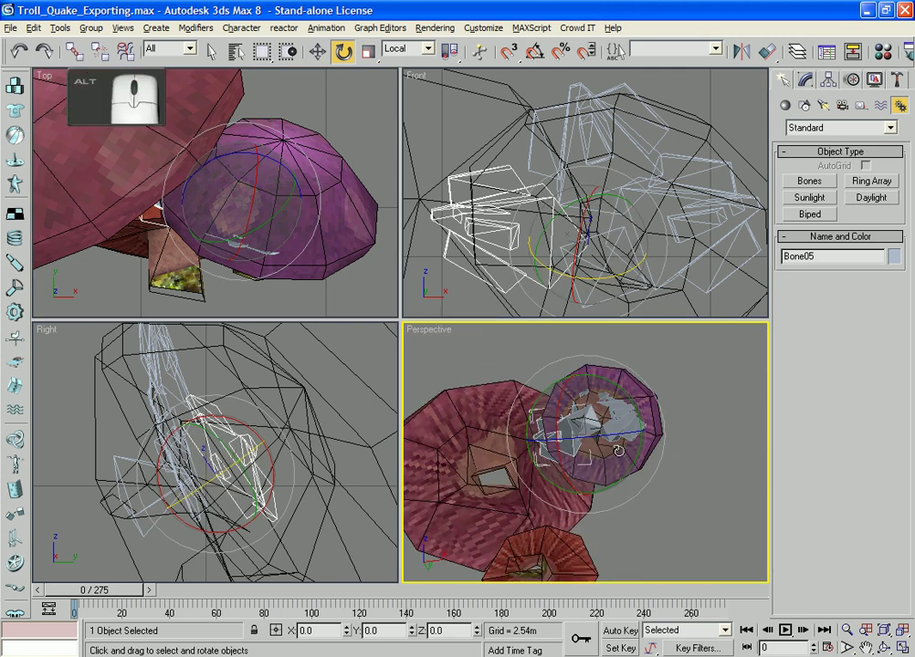
pyautogui.scroll(6, 619, 451)
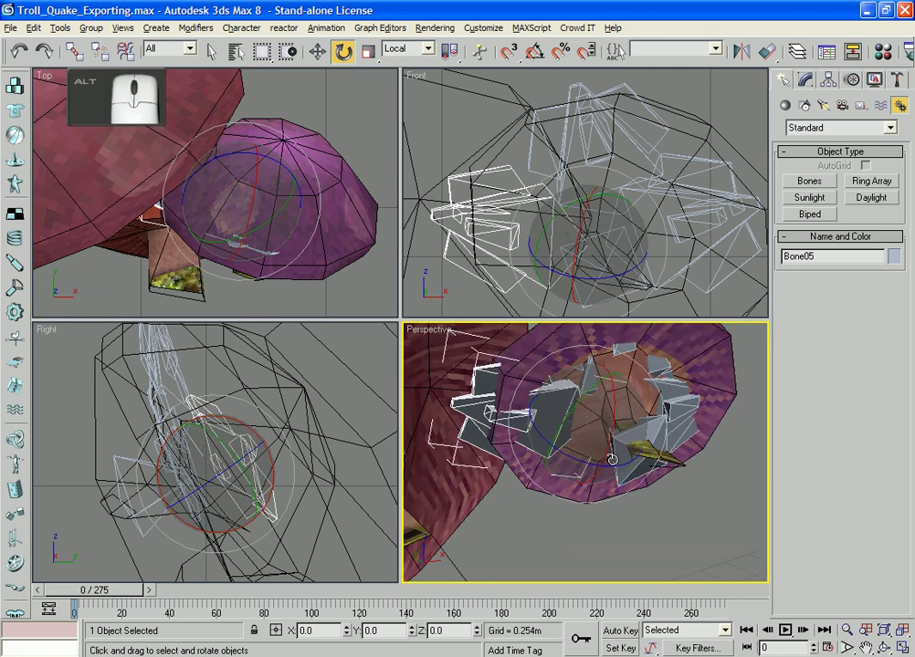
pyautogui.keyDown('alt'); pyautogui.moveTo(599, 429); pyautogui.dragTo(609, 413, button='middle'); pyautogui.keyUp('alt')
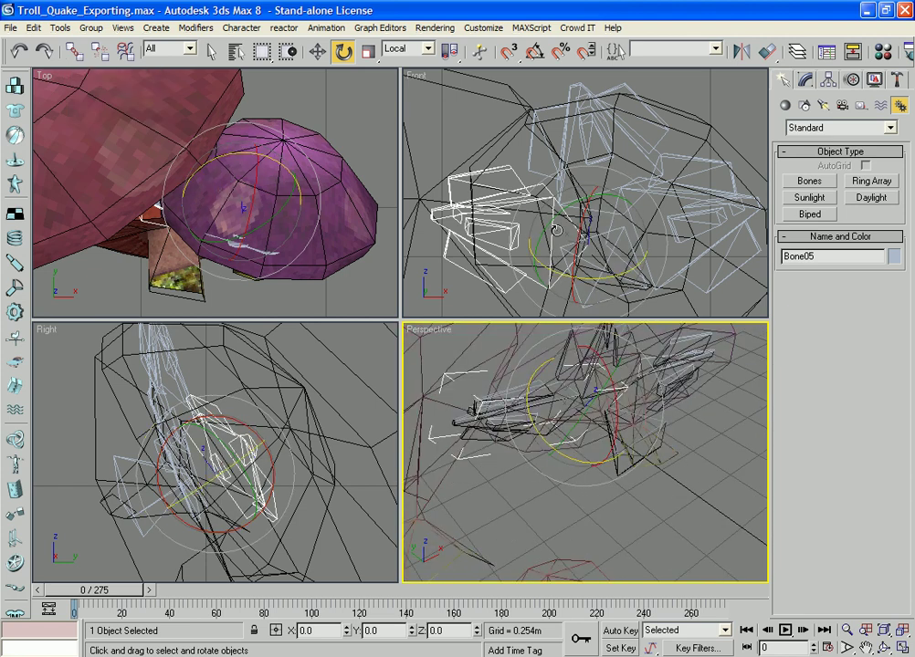
# Scale the mirrored bone down along its local X axis so it fits within the purple cap
pyautogui.rightClick(557, 232)
pyautogui.press('r')
pyautogui.moveTo(658, 261); pyautogui.dragTo(640, 259)
pyautogui.press('r')
pyautogui.keyDown('alt'); pyautogui.moveTo(680, 479); pyautogui.dragTo(639, 570, button='middle'); pyautogui.keyUp('alt')
pyautogui.click(639, 569)
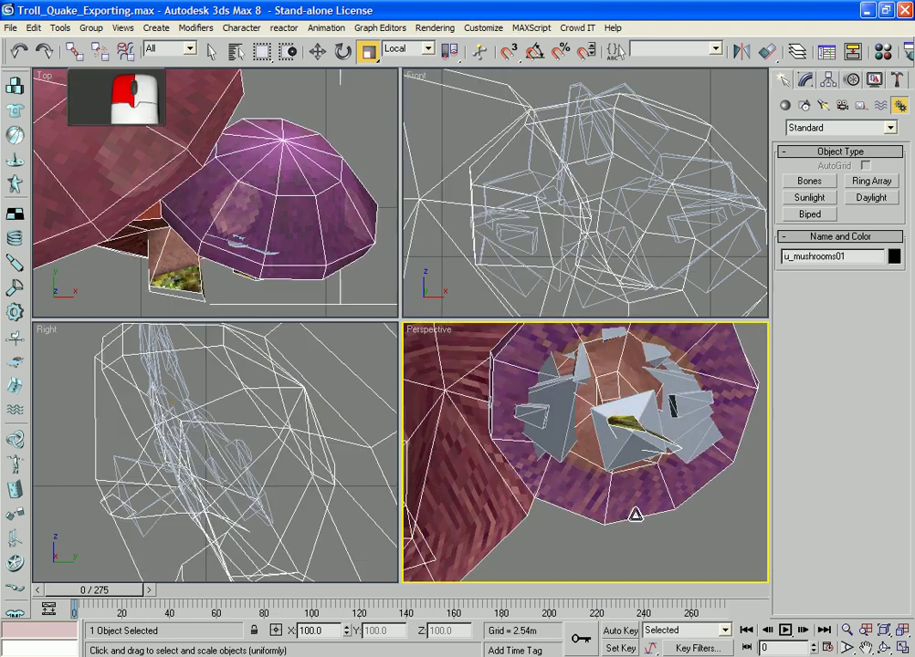
pyautogui.click(703, 536)
pyautogui.click(692, 442)
pyautogui.keyDown('alt'); pyautogui.moveTo(749, 455); pyautogui.dragTo(566, 521, button='middle'); pyautogui.keyUp('alt')
pyautogui.click(598, 557)
pyautogui.click(569, 430)
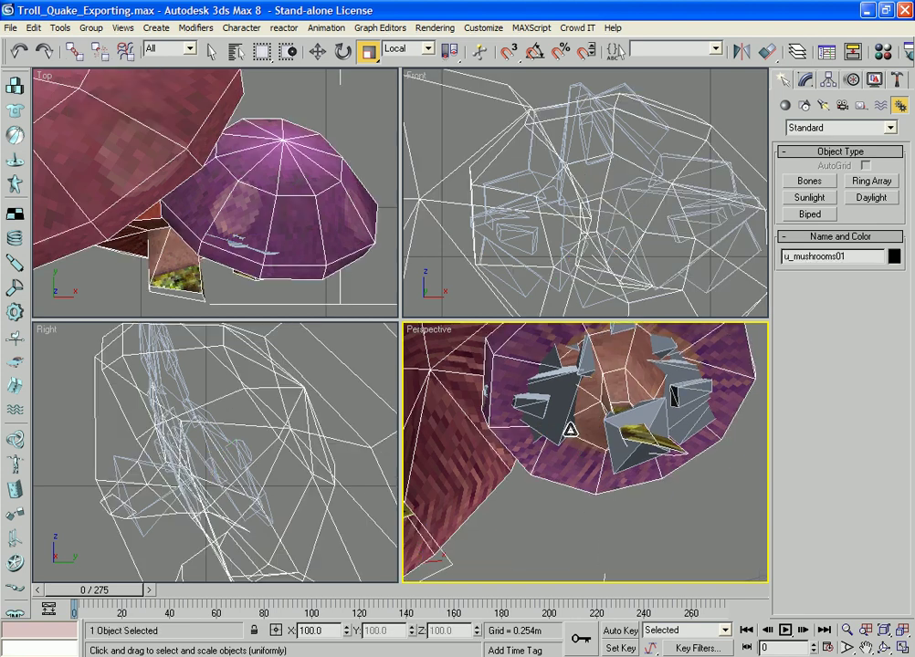
# Select the mirrored bone and link it to the purple mushroom's stem bone as its parent
pyautogui.click(561, 426)
pyautogui.keyDown('alt'); pyautogui.moveTo(561, 424); pyautogui.dragTo(608, 442, button='middle'); pyautogui.keyUp('alt')
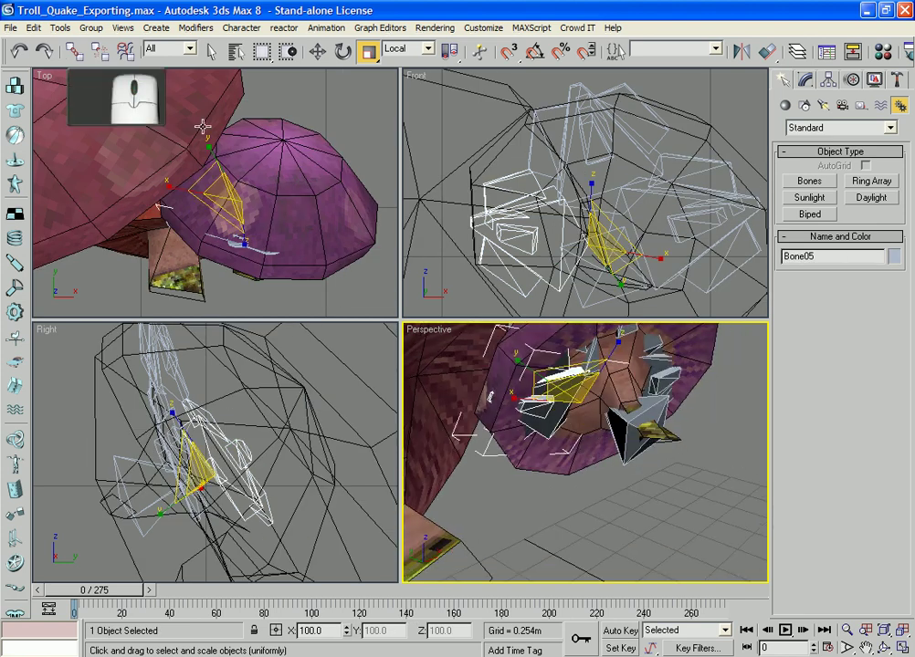
pyautogui.click(74, 52)
pyautogui.moveTo(215, 192); pyautogui.dragTo(334, 213)
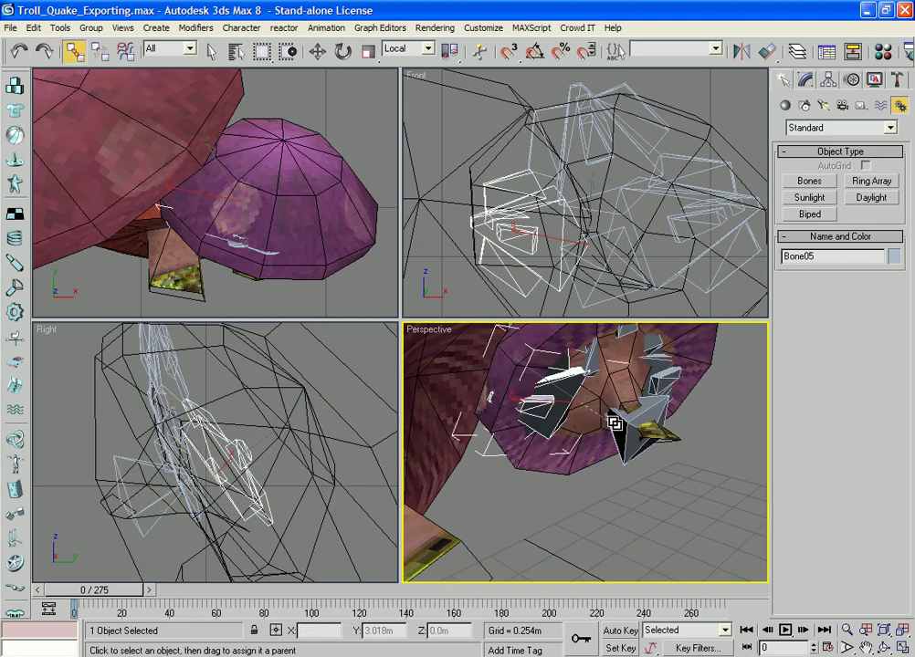
pyautogui.moveTo(614, 423); pyautogui.dragTo(629, 426)
pyautogui.scroll(-3, 648, 493)
pyautogui.moveTo(647, 494); pyautogui.dragTo(641, 474, button='middle')
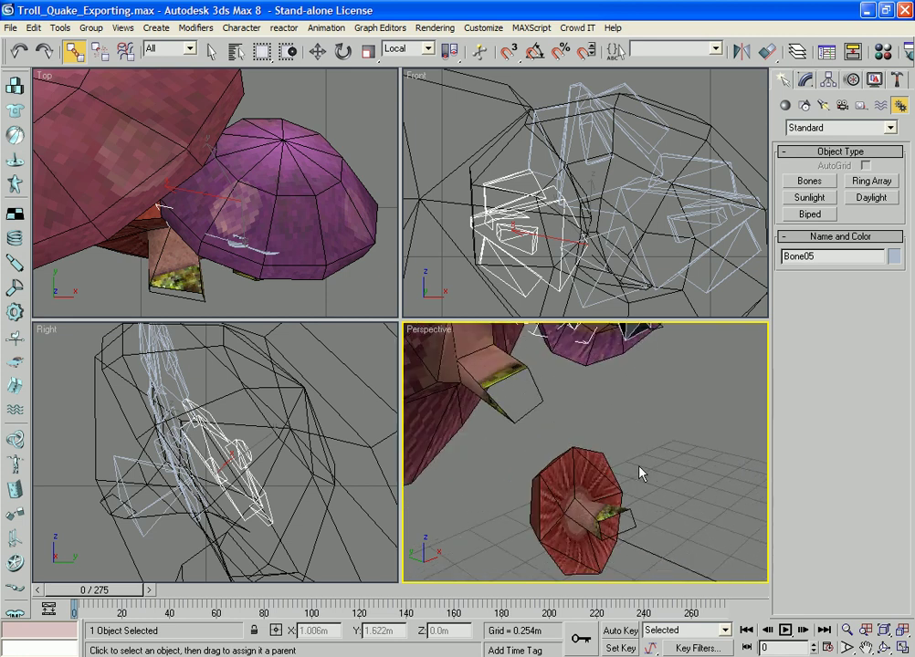
pyautogui.click(810, 214)
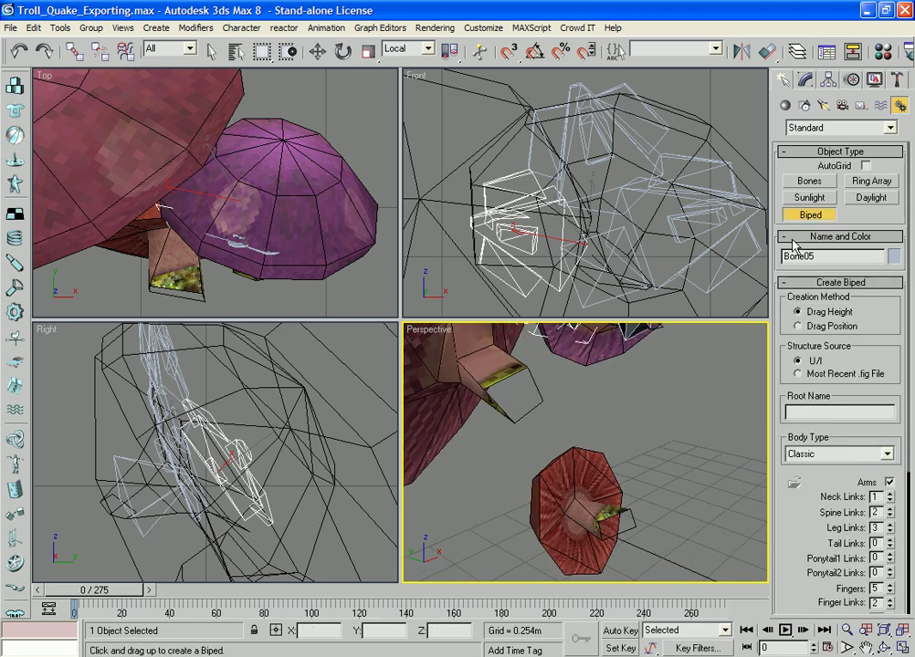
pyautogui.click(810, 182)
pyautogui.scroll(8, 622, 515)
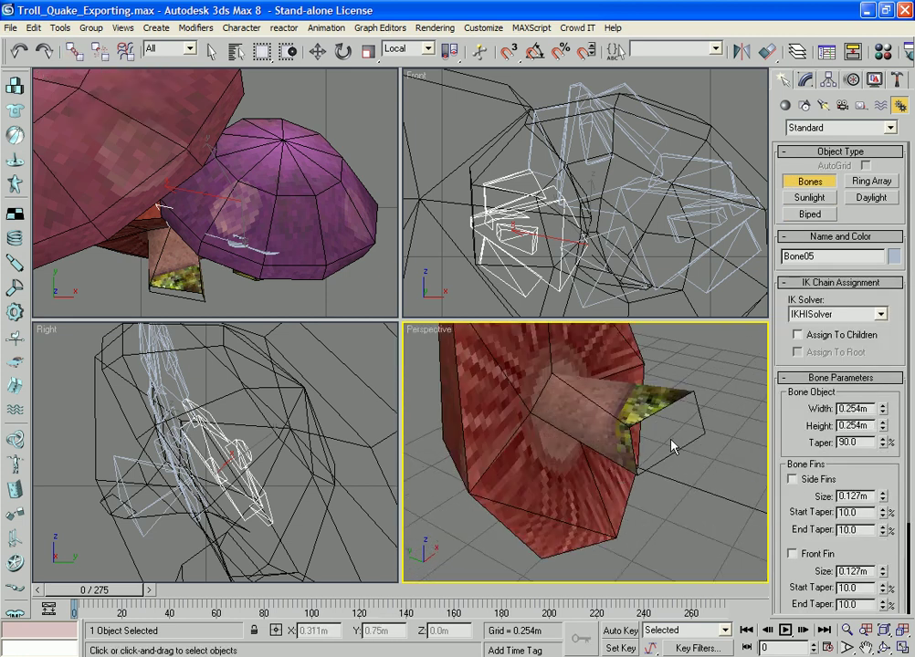
pyautogui.rightClick(672, 446)
pyautogui.scroll(-5, 201, 539)
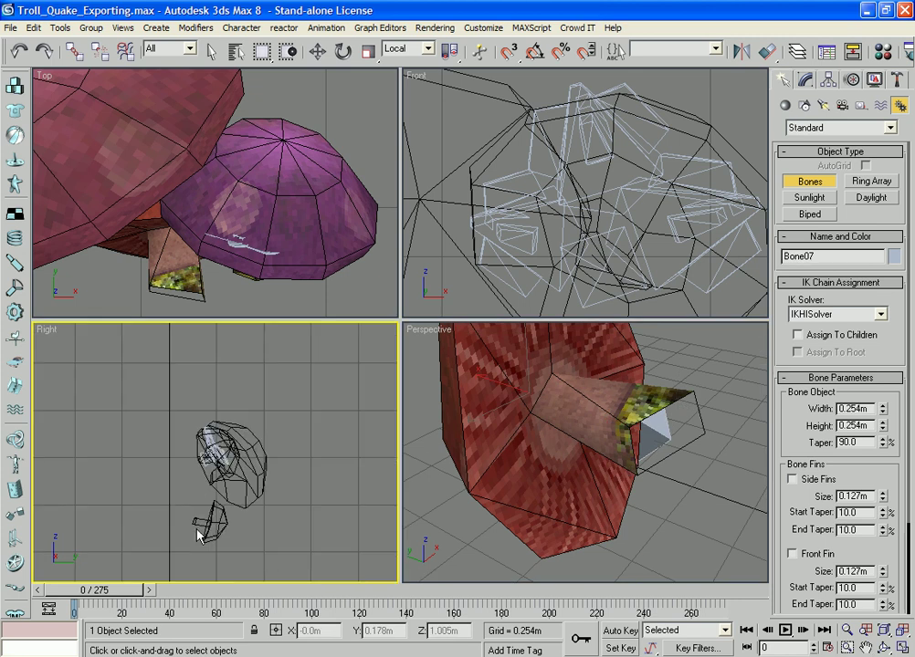
pyautogui.moveTo(185, 550); pyautogui.dragTo(237, 474, button='middle')
pyautogui.scroll(1, 237, 474)
pyautogui.hotkey('ctrl', 'z')
pyautogui.moveTo(304, 484); pyautogui.dragTo(231, 461, button='middle')
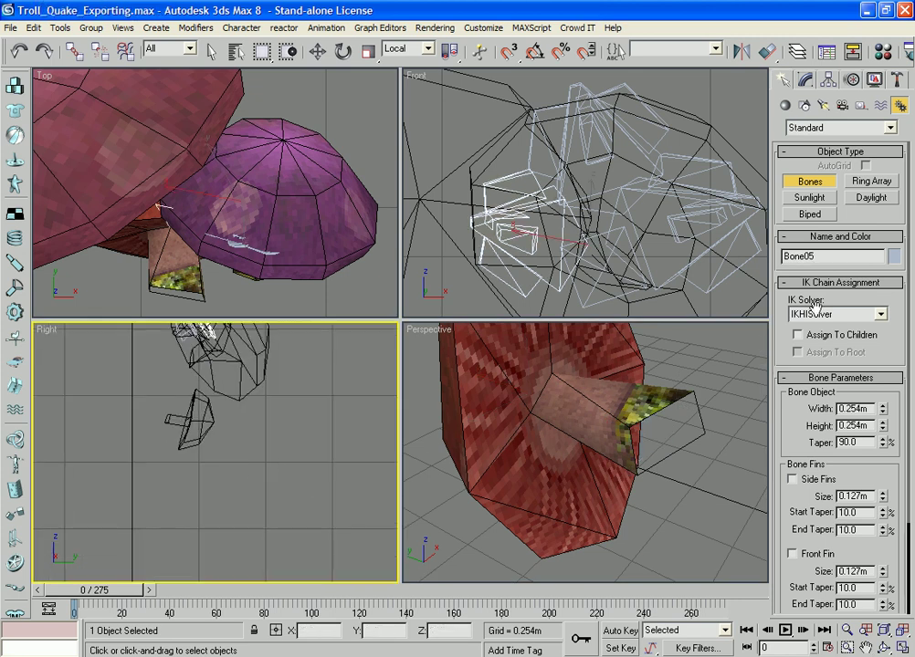
# In the Right view, draw a bone with an end bone from the small red mushroom's stem base through its cap
pyautogui.scroll(3, 183, 437)
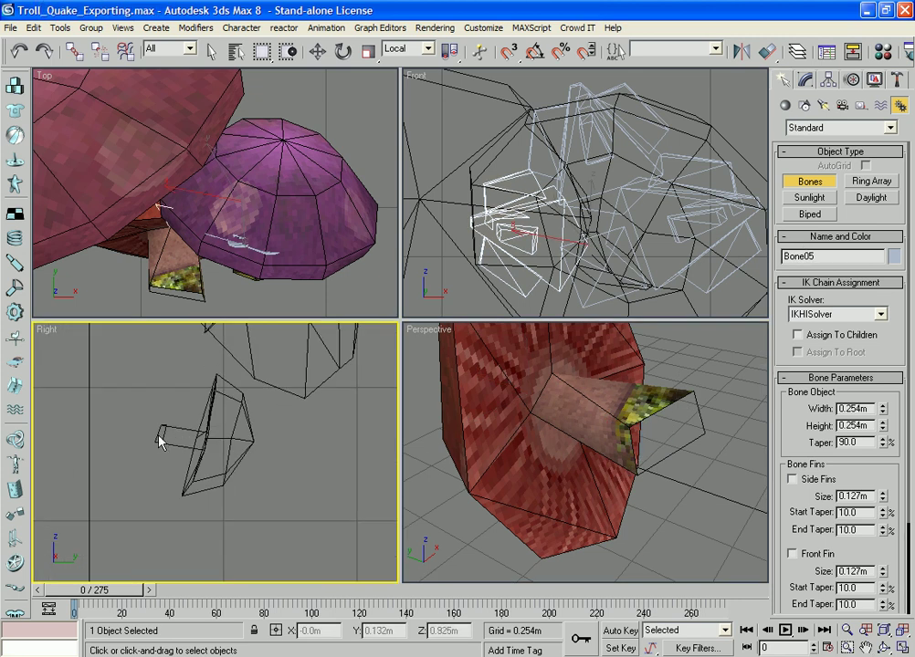
pyautogui.click(159, 439)
pyautogui.click(260, 449)
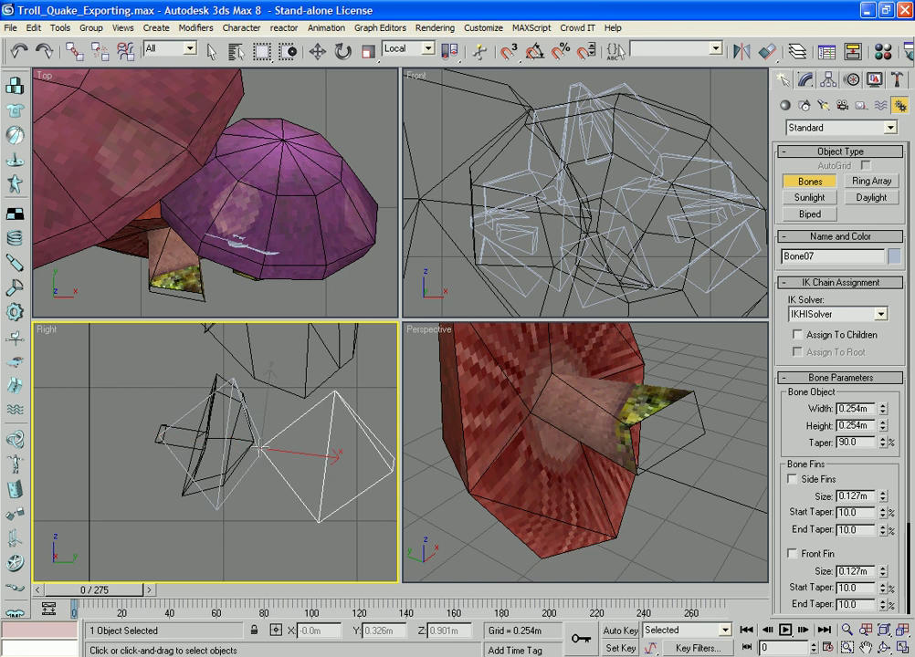
# Select both new bones and move them along X in the Top view onto the small red mushroom
pyautogui.scroll(-4, 290, 482)
pyautogui.scroll(-6, 219, 196)
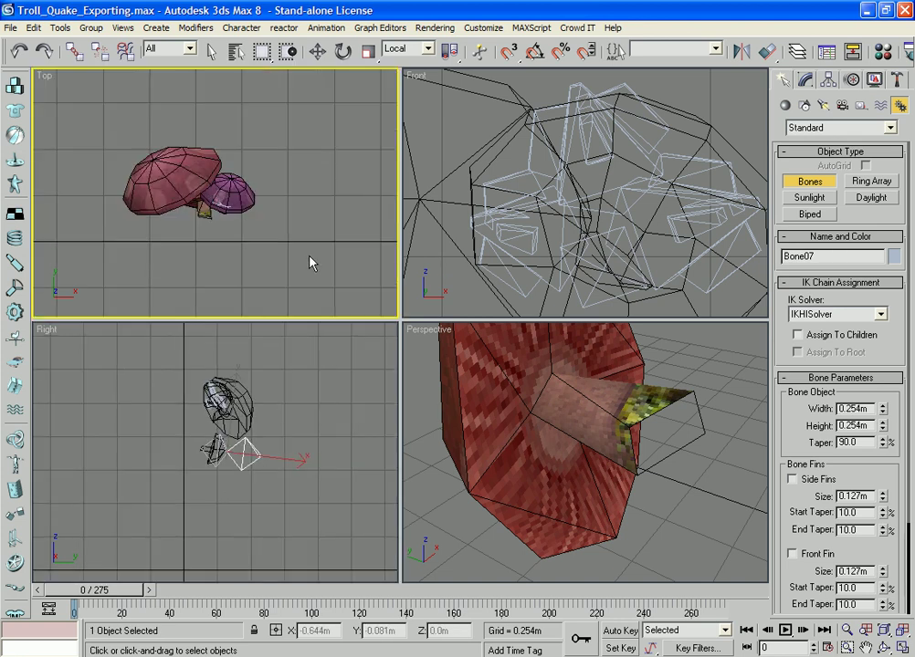
pyautogui.scroll(-5, 309, 257)
pyautogui.press('w')
pyautogui.moveTo(310, 226); pyautogui.dragTo(252, 169)
pyautogui.moveTo(299, 191); pyautogui.dragTo(244, 192)
# Select the end bone of the small red mushroom and scale it down uniformly
pyautogui.keyDown('alt'); pyautogui.moveTo(559, 433); pyautogui.dragTo(539, 461, button='middle'); pyautogui.keyUp('alt')
pyautogui.press('r')
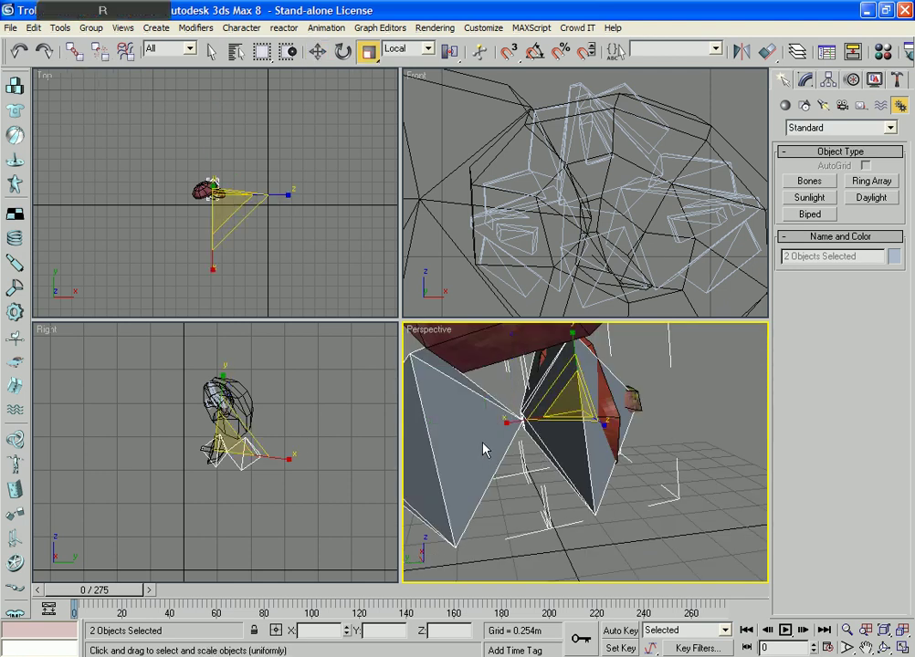
pyautogui.click(470, 461)
pyautogui.moveTo(504, 414); pyautogui.dragTo(561, 568)
# Select the small red mushroom's main bone and rename it Lower_Mushroom_Bone
pyautogui.click(589, 427)
pyautogui.moveTo(593, 435)
pyautogui.mouseDown(button='middle')
pyautogui.moveTo(639, 477)
pyautogui.moveTo(647, 449)
pyautogui.moveTo(597, 451)
pyautogui.mouseUp(button='middle')
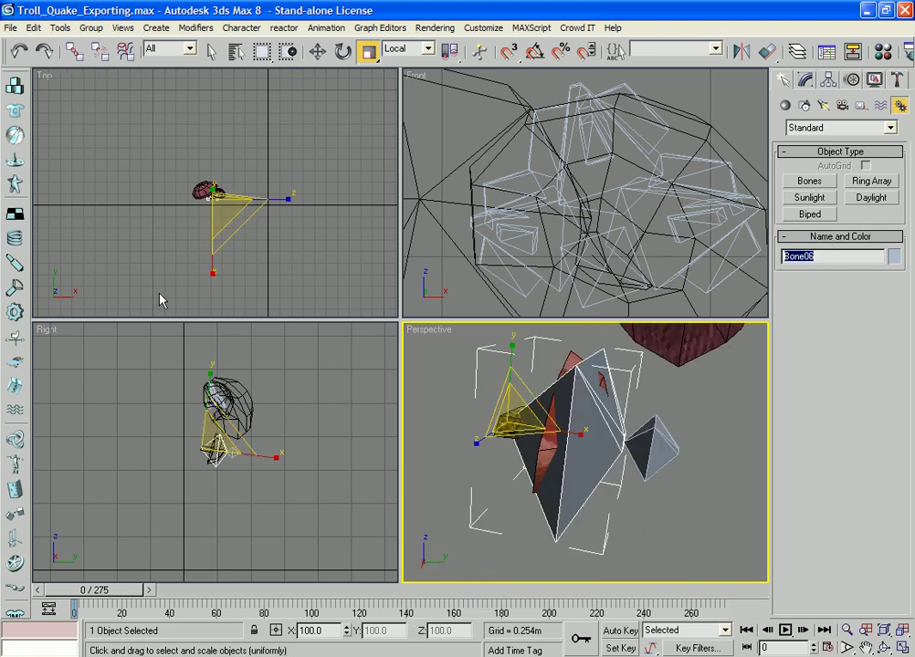
pyautogui.write('Lower_Mushroom_')
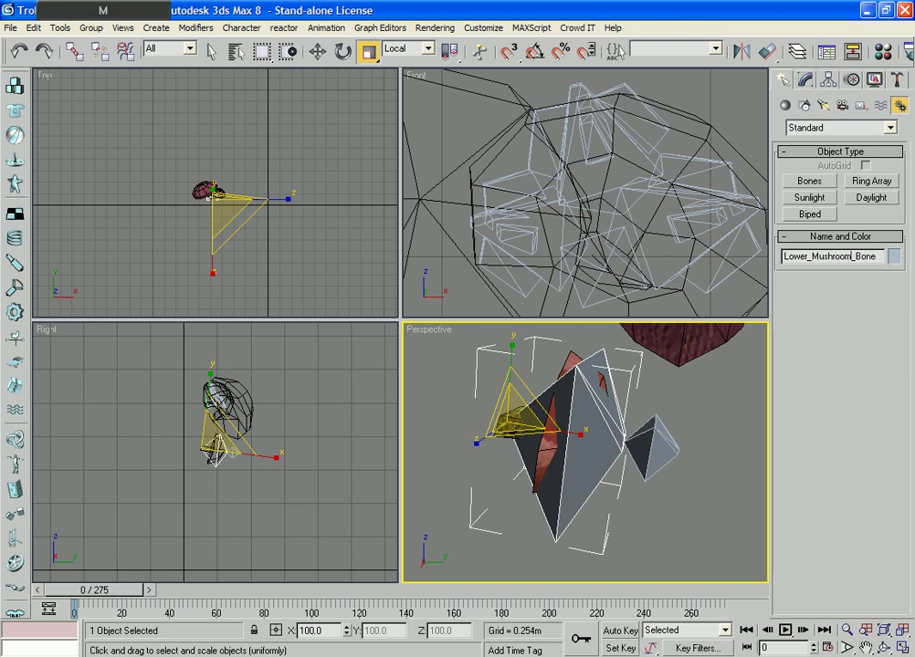
# Select the stem bone of the purple mushroom and rename it Upper_Mushroom_Bone
pyautogui.click(647, 388)
pyautogui.keyDown('alt'); pyautogui.moveTo(647, 388); pyautogui.dragTo(560, 427, button='middle'); pyautogui.keyUp('alt')
pyautogui.click(546, 391)
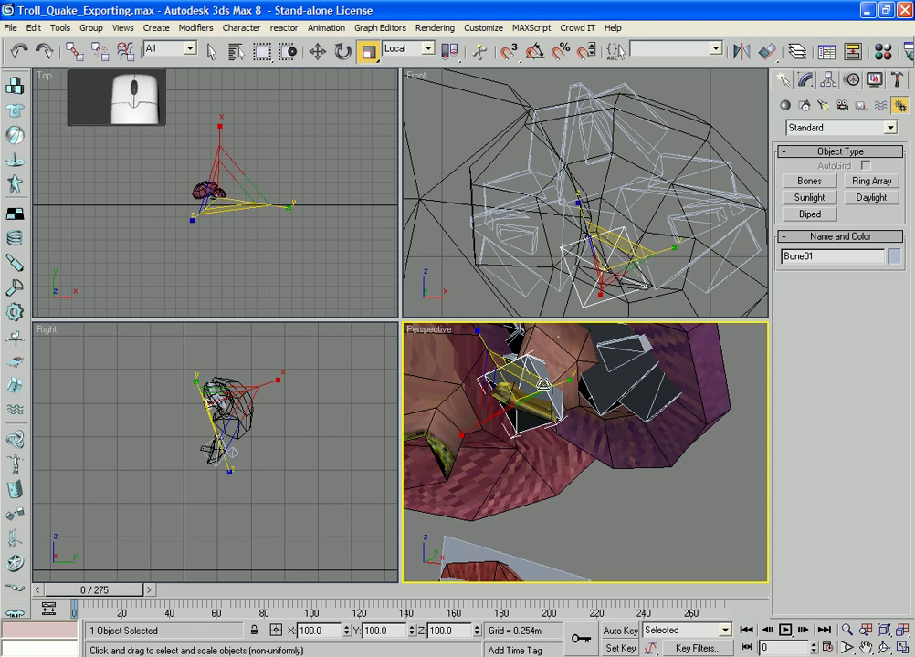
pyautogui.write('Upper_Mushroom_')
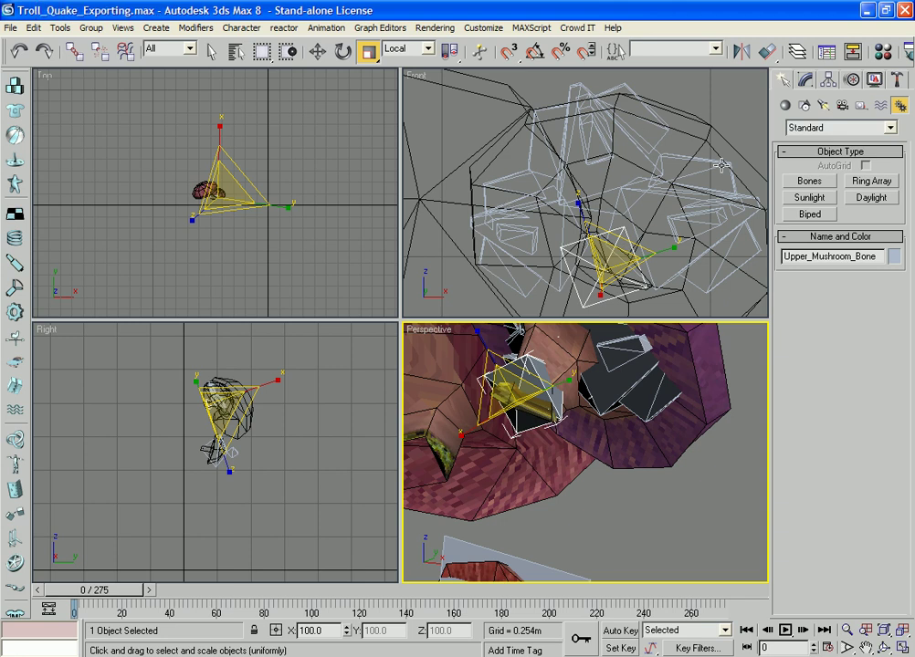
# In the Right view, draw a bone with an end bone from the large mushroom's stem base through its cap
pyautogui.scroll(5, 205, 511)
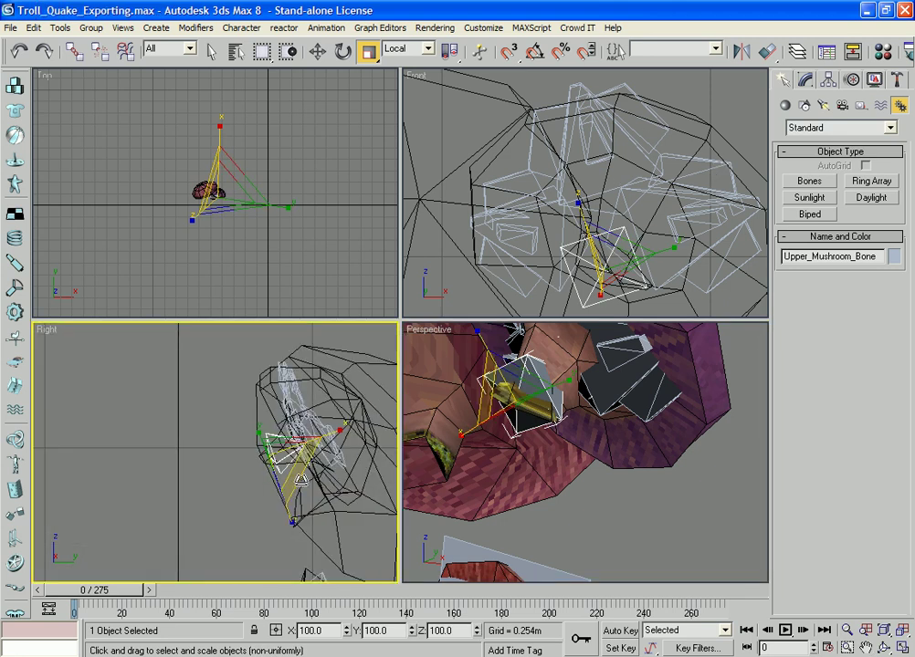
pyautogui.click(174, 486)
pyautogui.scroll(2, 261, 429)
pyautogui.scroll(-4, 260, 432)
pyautogui.scroll(2, 299, 464)
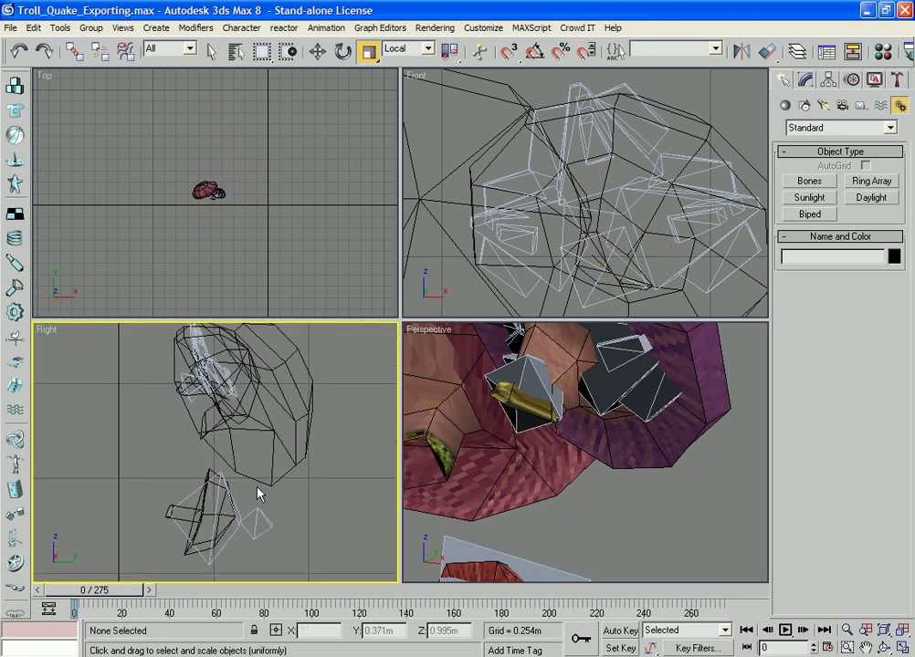
pyautogui.click(810, 182)
pyautogui.moveTo(253, 419); pyautogui.dragTo(243, 442, button='middle')
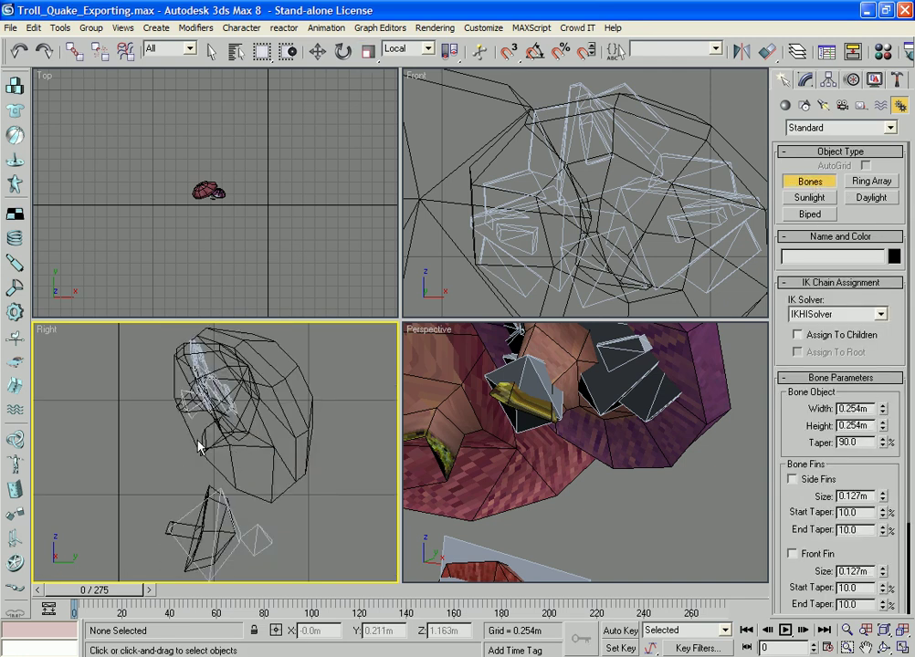
pyautogui.click(198, 446)
pyautogui.click(292, 403)
pyautogui.click(320, 383)
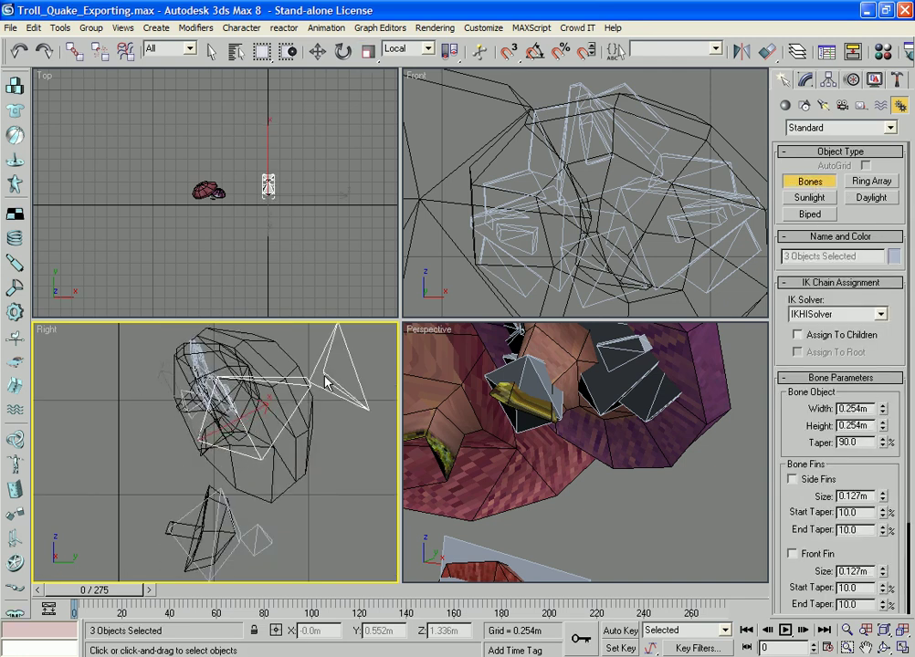
pyautogui.rightClick(328, 388)
# Select the large mushroom's two new bones and move them along X in the Top view onto that mushroom
pyautogui.moveTo(297, 200); pyautogui.dragTo(298, 216, button='middle')
pyautogui.scroll(2, 298, 215)
pyautogui.press('w')
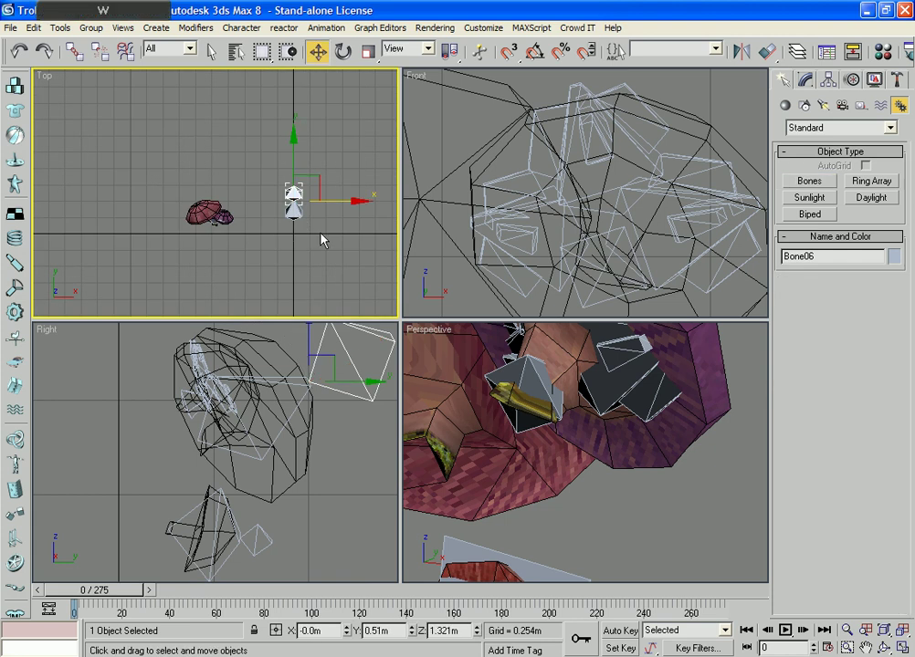
pyautogui.moveTo(320, 234); pyautogui.dragTo(208, 200)
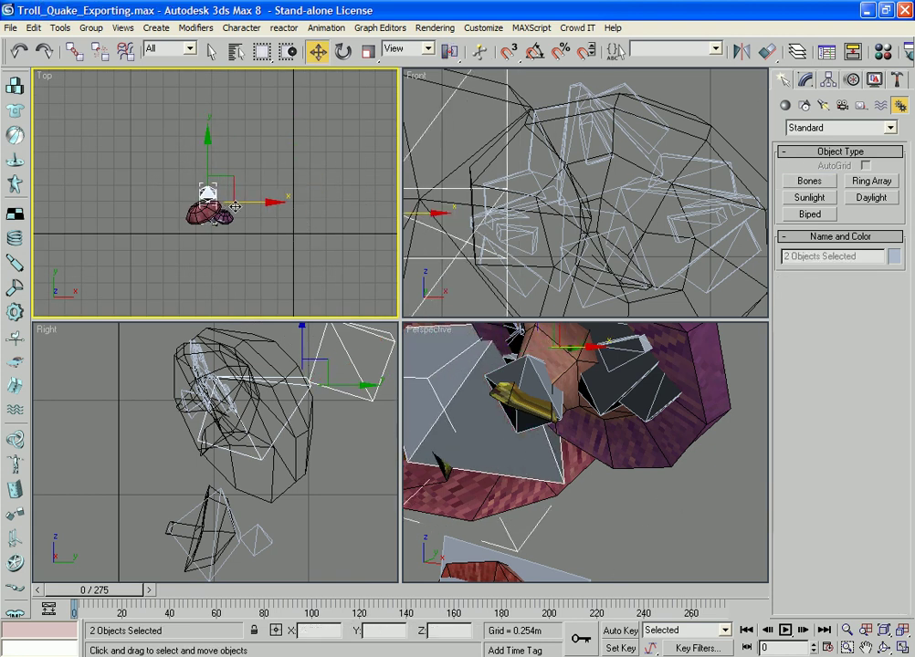
# Shift the two bones along X and rotate them to follow the tilt of the large mushroom
pyautogui.scroll(-3, 515, 208)
pyautogui.scroll(-5, 605, 503)
pyautogui.keyDown('alt'); pyautogui.moveTo(537, 466); pyautogui.dragTo(599, 465, button='middle'); pyautogui.keyUp('alt')
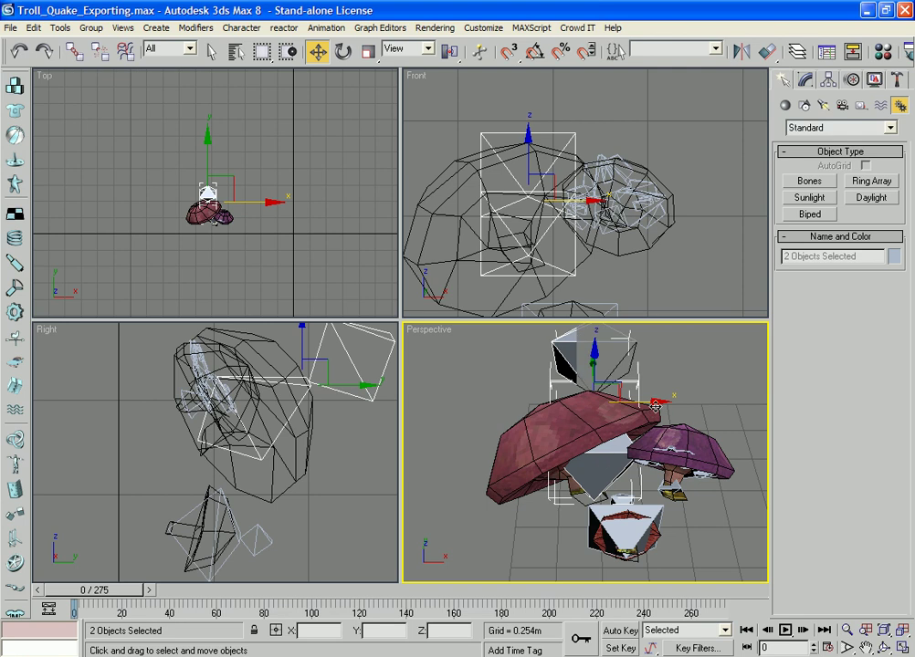
pyautogui.moveTo(650, 403); pyautogui.dragTo(633, 452)
pyautogui.press('e')
pyautogui.keyDown('alt'); pyautogui.moveTo(550, 398); pyautogui.dragTo(537, 396, button='middle'); pyautogui.keyUp('alt')
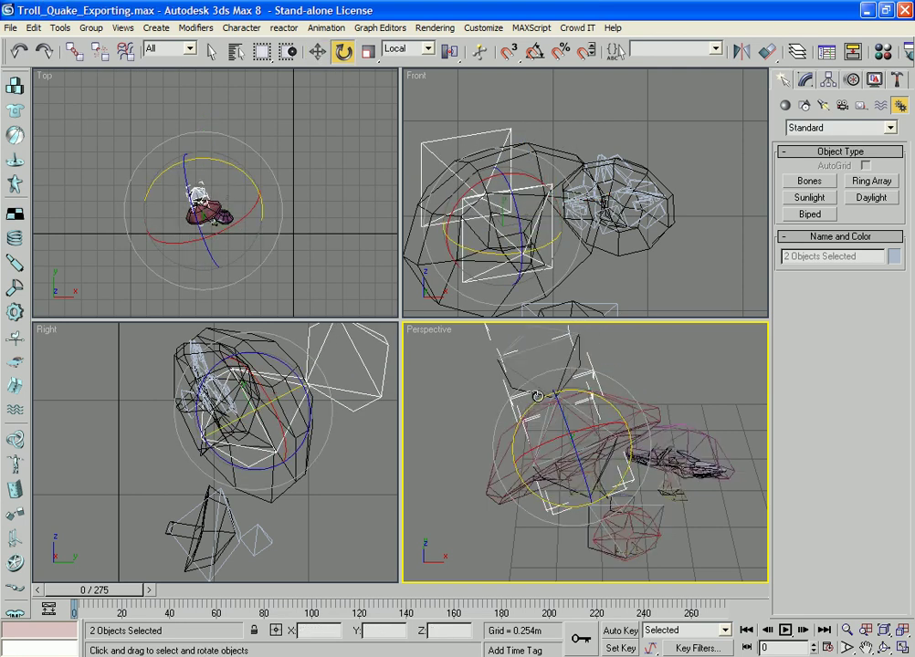
# Select the end bone above the large mushroom's cap and scale it down uniformly
pyautogui.scroll(4, 577, 402)
pyautogui.press('r')
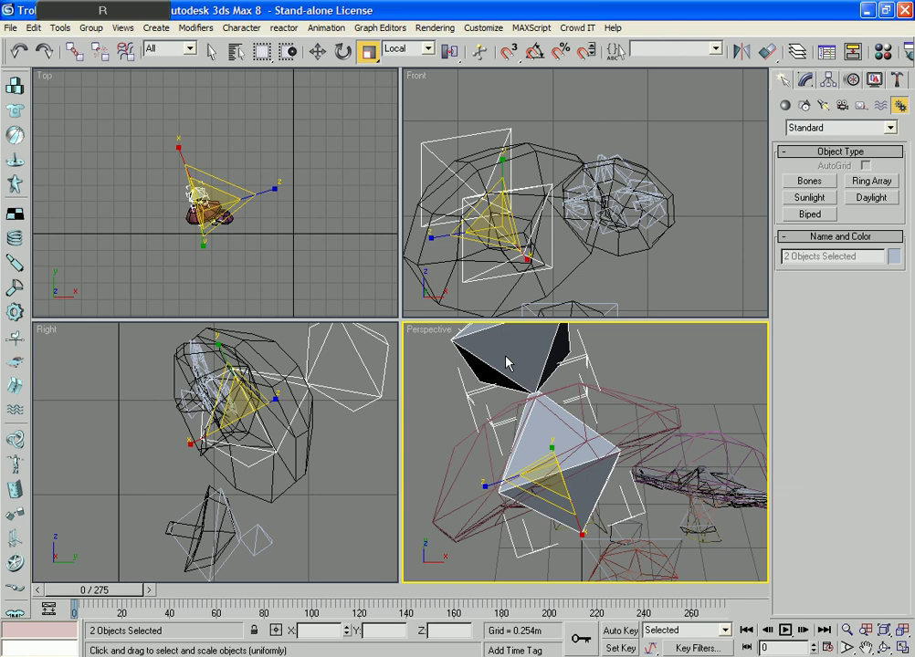
pyautogui.click(536, 401)
pyautogui.press('r')
pyautogui.moveTo(527, 434); pyautogui.dragTo(571, 529)
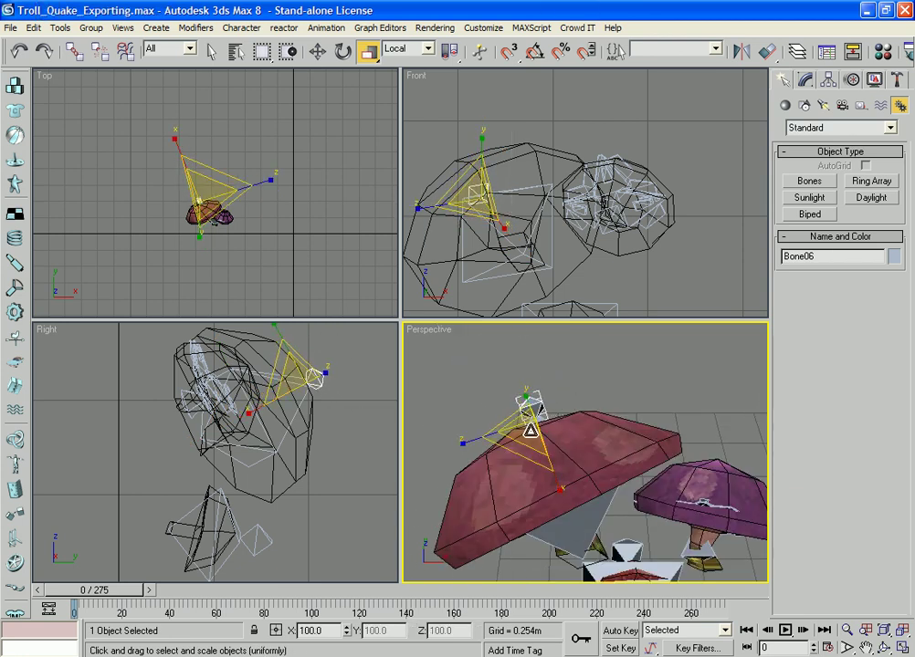
# Select the bone running through the large mushroom and rename it upper_Mushroom2_bone
pyautogui.moveTo(594, 420); pyautogui.dragTo(610, 380, button='middle')
pyautogui.click(646, 540)
pyautogui.click(623, 486)
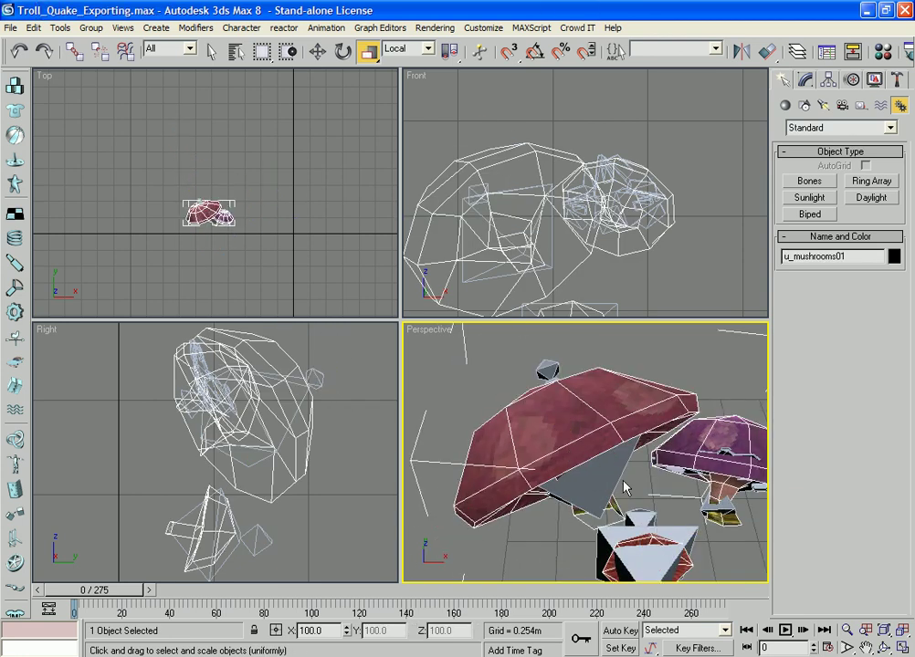
pyautogui.click(619, 484)
pyautogui.hotkey('ctrl', 'v')
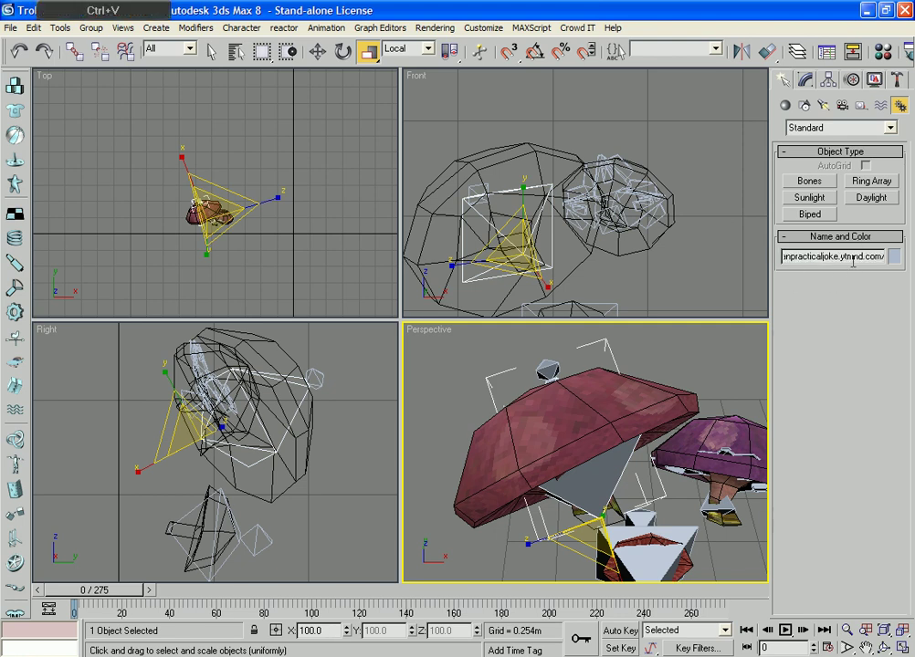
pyautogui.hotkey('ctrl', 'z')
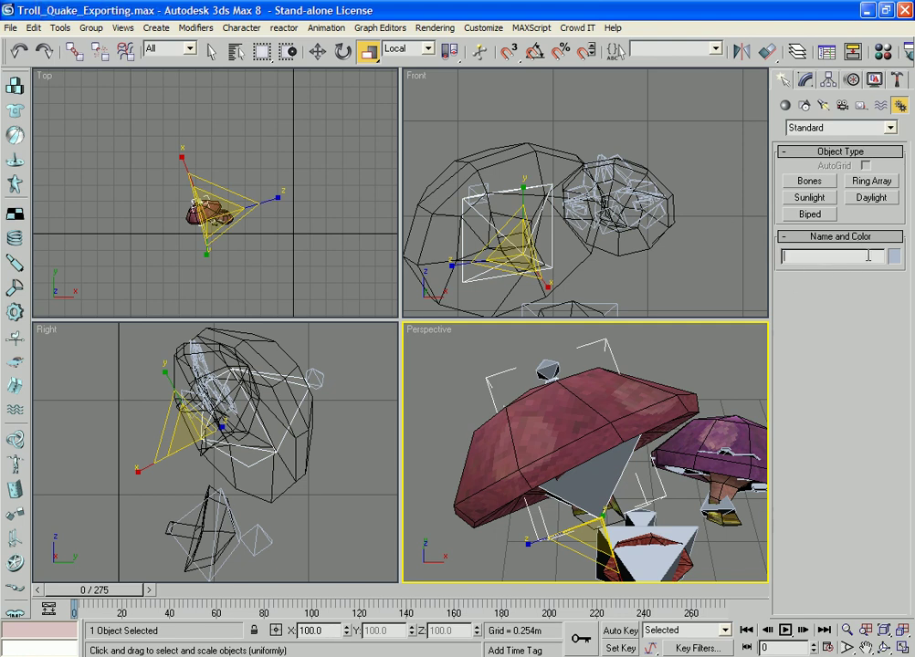
pyautogui.write('upper_Mushro')
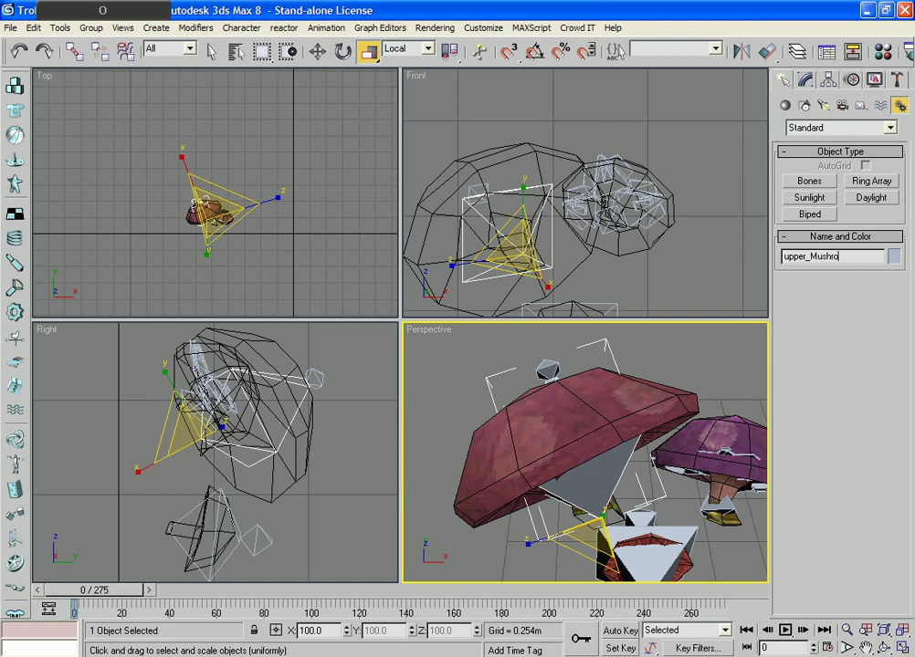
pyautogui.write('n')
pyautogui.press('BackSpace')
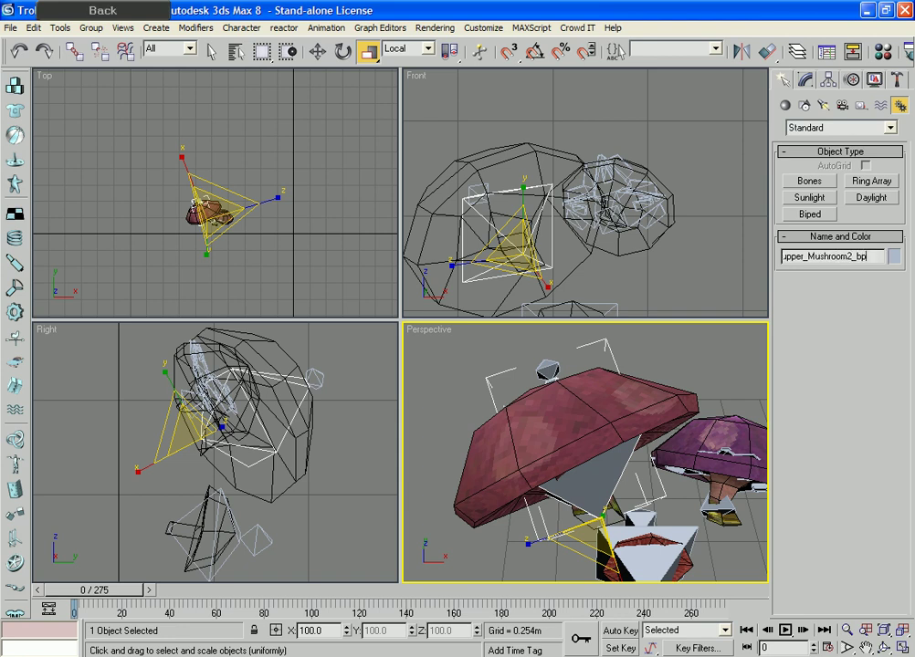
pyautogui.click(712, 166)
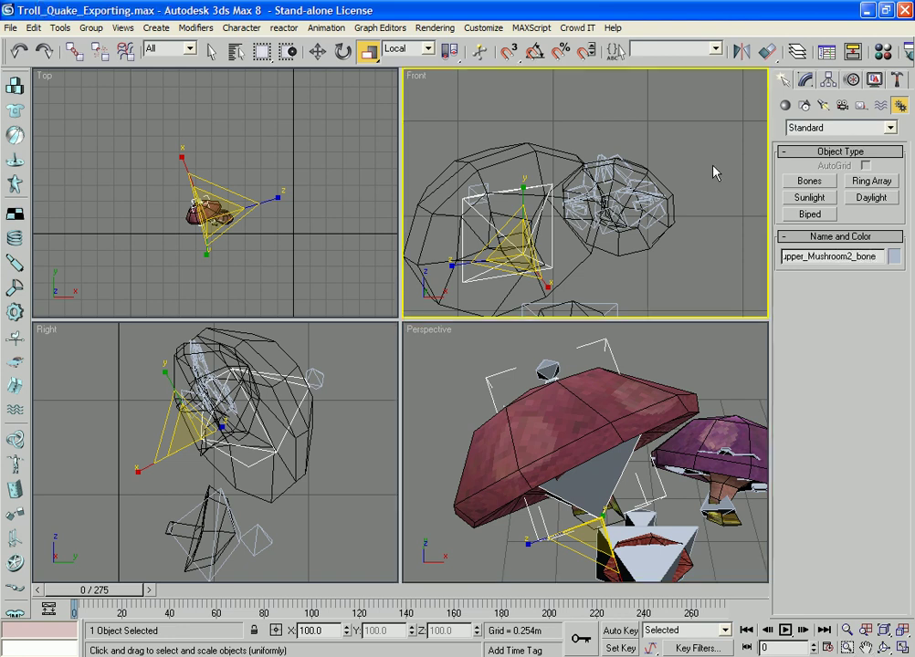
# Unhide all objects, select the second troll copy in the Front view and hide it
pyautogui.rightClick(712, 165)
pyautogui.click(737, 91)
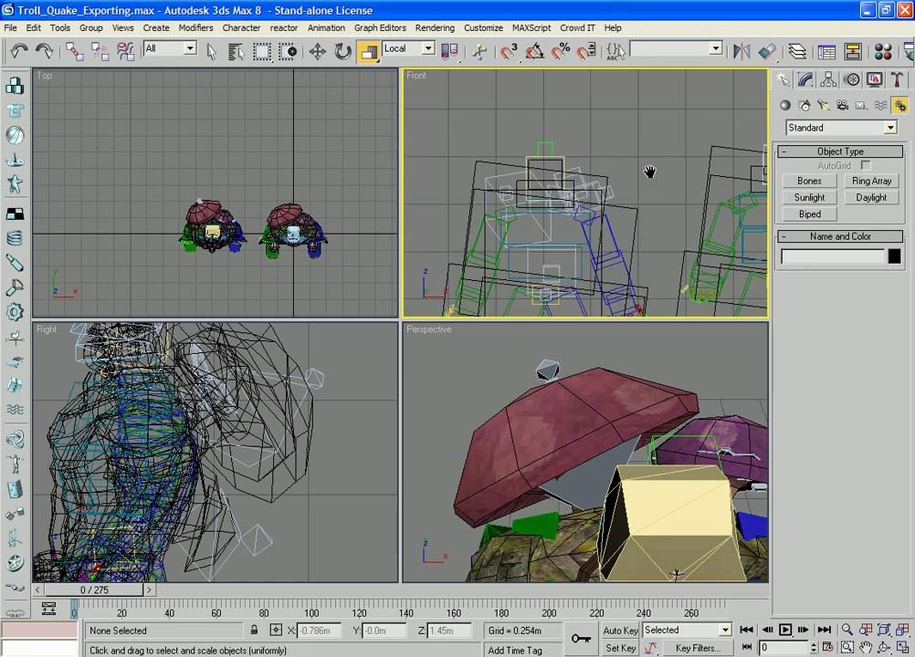
pyautogui.moveTo(541, 84); pyautogui.dragTo(539, 83)
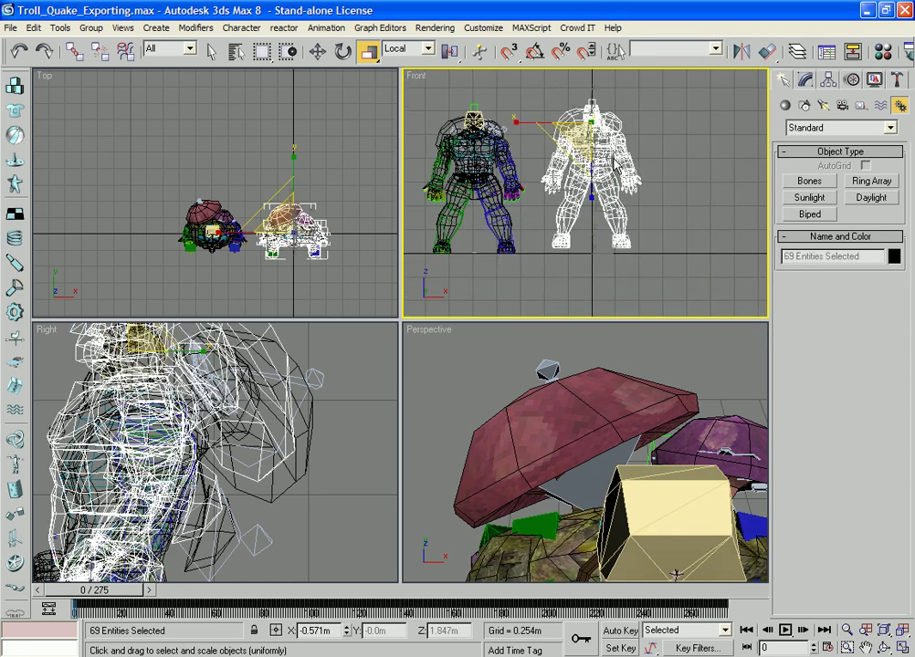
pyautogui.rightClick(604, 143)
pyautogui.click(644, 108)
# Select the remaining troll's torso mesh u_torso01 and hide it to expose the biped bones
pyautogui.keyDown('alt'); pyautogui.moveTo(557, 530); pyautogui.dragTo(681, 409, button='middle'); pyautogui.keyUp('alt')
pyautogui.rightClick(611, 505)
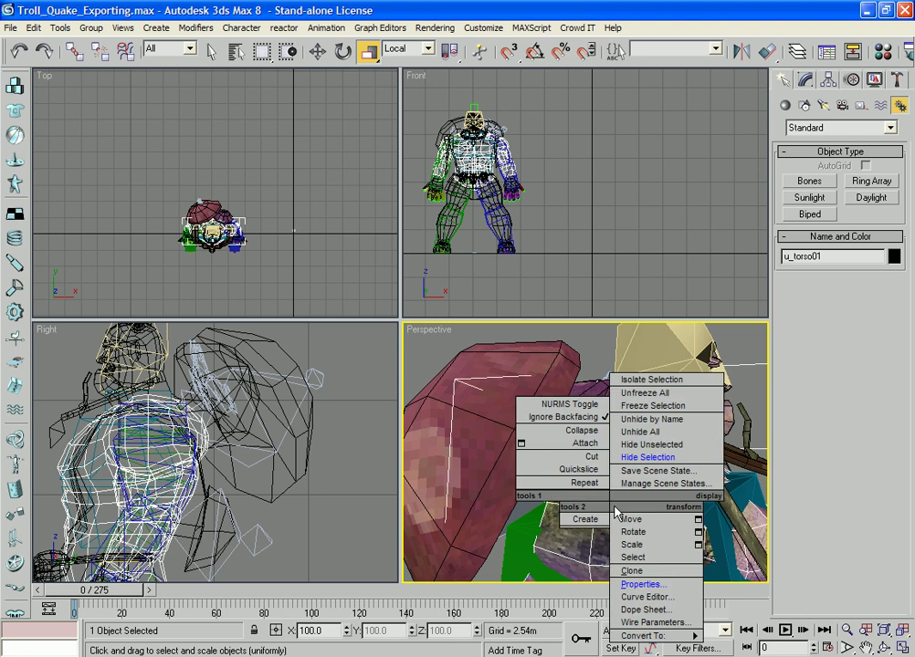
pyautogui.click(654, 411)
# Select Lower_Mushroom_Bone and link it to the biped's lower spine bone
pyautogui.moveTo(650, 501); pyautogui.dragTo(658, 460, button='middle')
pyautogui.click(670, 437)
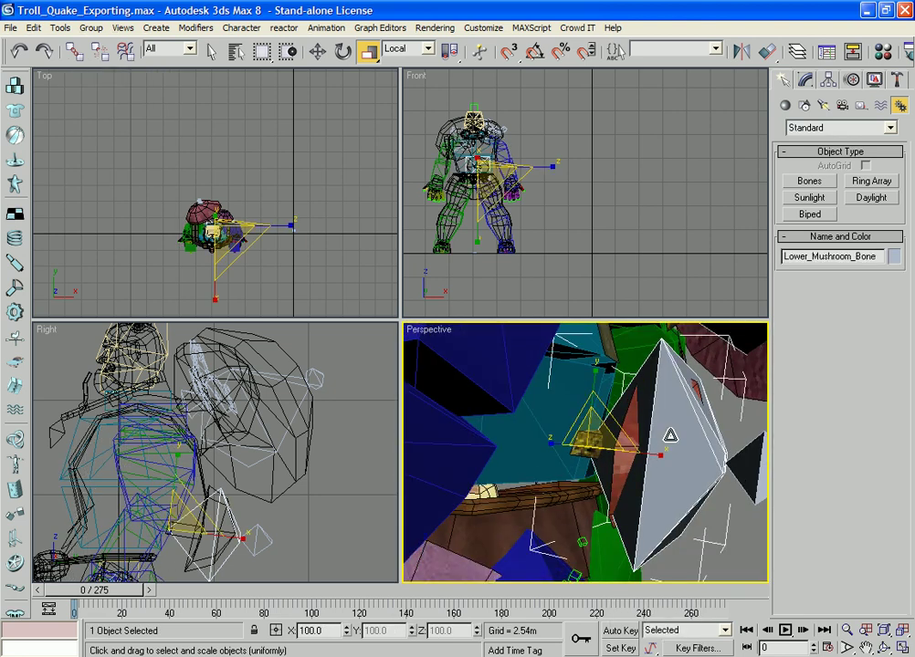
pyautogui.click(73, 52)
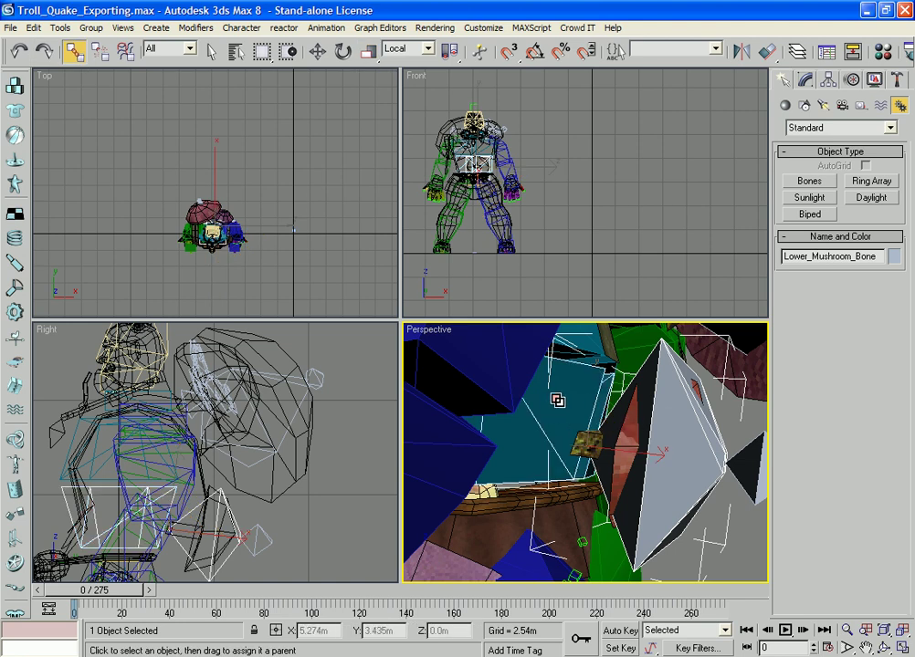
pyautogui.moveTo(557, 400)
pyautogui.keyDown('alt'); pyautogui.mouseDown(button='middle')
pyautogui.moveTo(603, 439)
pyautogui.moveTo(610, 402)
pyautogui.moveTo(596, 419)
pyautogui.moveTo(632, 475)
pyautogui.moveTo(639, 535)
pyautogui.moveTo(676, 532)
pyautogui.moveTo(689, 518)
pyautogui.mouseUp(button='middle'); pyautogui.keyUp('alt')
pyautogui.press('w')
# Link Upper_Mushroom_Bone to Bip02 Spine1 as its parent and select that spine bone
pyautogui.click(627, 504)
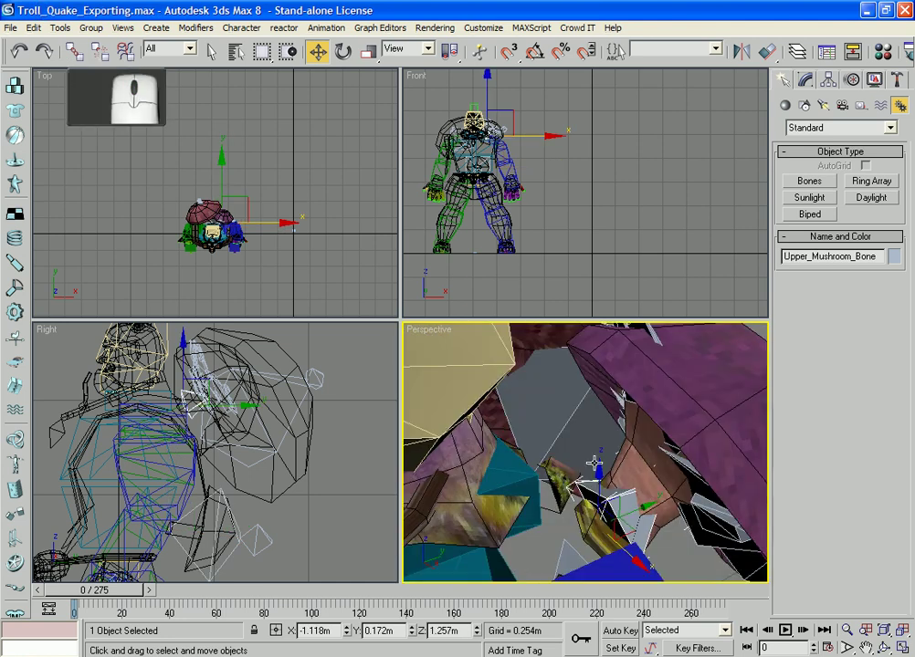
pyautogui.click(73, 52)
pyautogui.press('h')
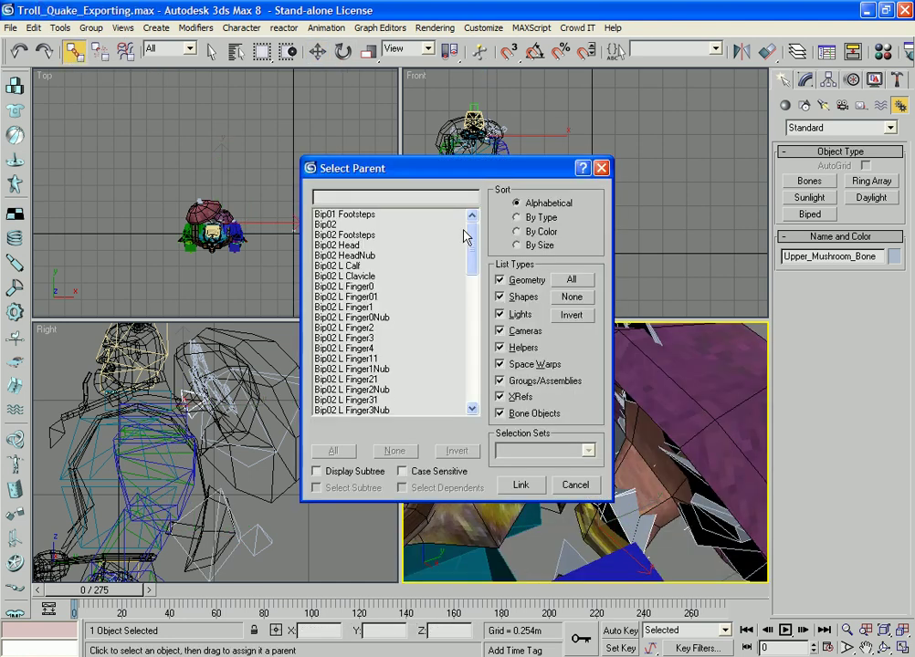
pyautogui.moveTo(475, 247); pyautogui.dragTo(474, 358)
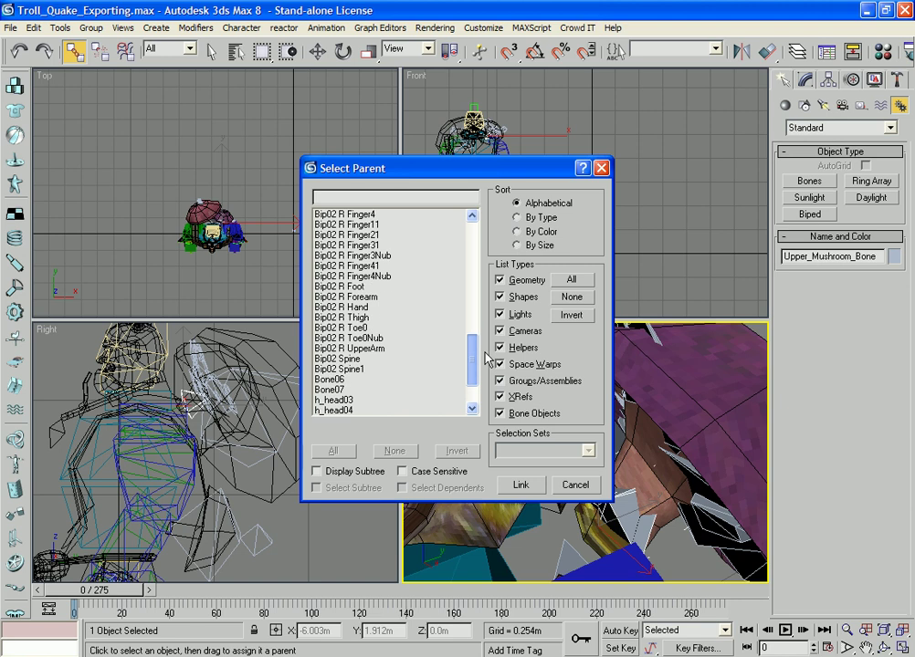
pyautogui.doubleClick(364, 373)
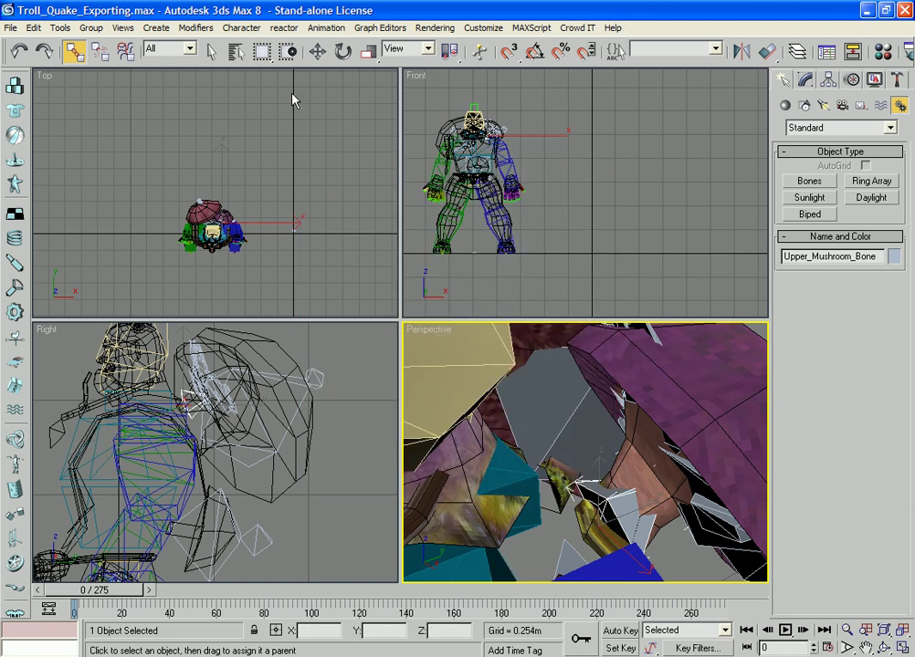
pyautogui.press('w')
pyautogui.click(62, 356)
pyautogui.click(73, 452)
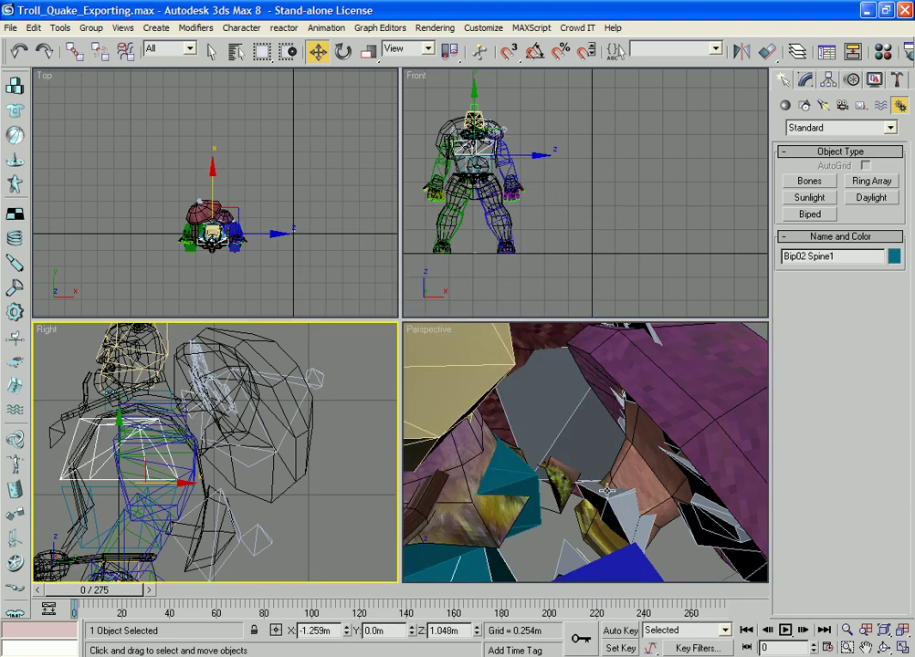
# Select the large mushroom's bone, upper_Mushroom2_bone, and link it to Bip02 Spine1 as its parent
pyautogui.keyDown('alt'); pyautogui.moveTo(606, 490); pyautogui.dragTo(531, 379, button='middle'); pyautogui.keyUp('alt')
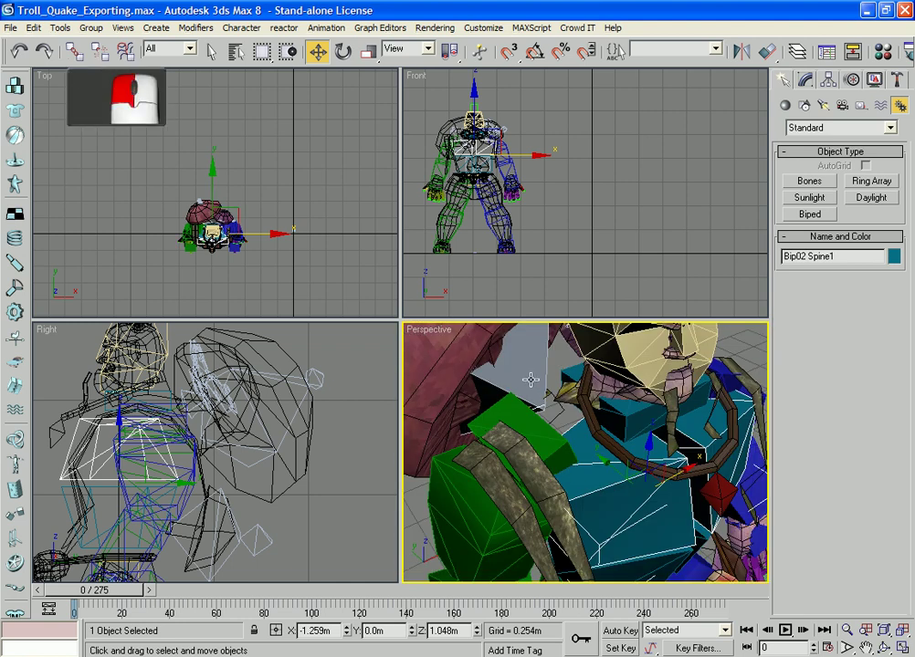
pyautogui.click(530, 379)
pyautogui.click(74, 52)
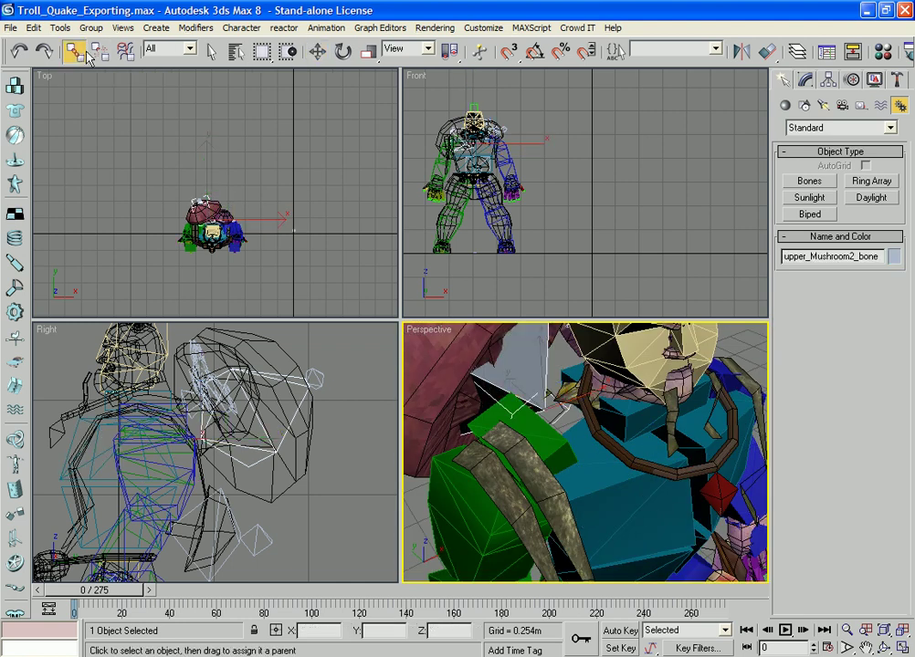
pyautogui.press('h')
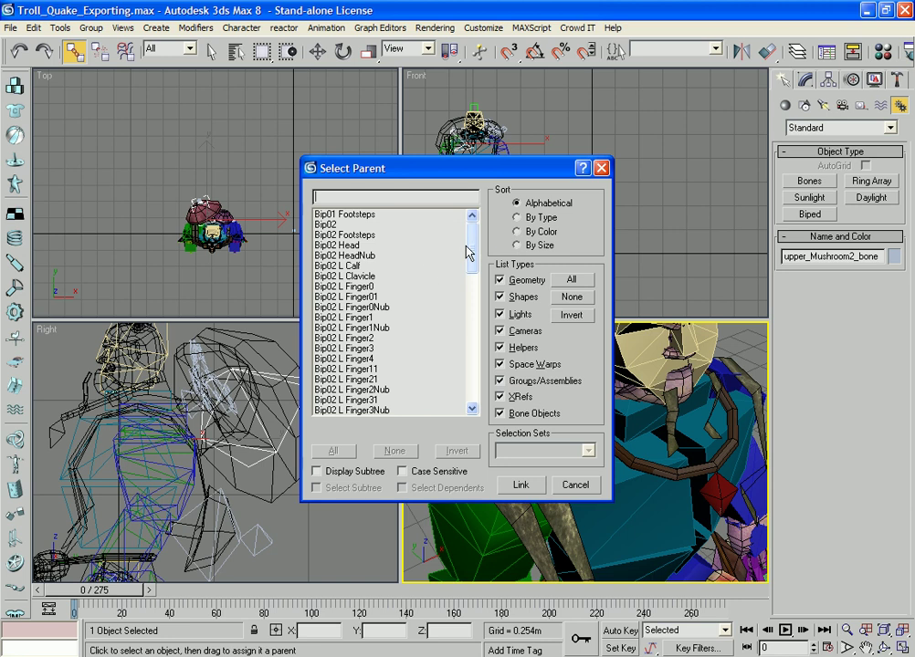
pyautogui.moveTo(470, 247); pyautogui.dragTo(491, 231)
pyautogui.scroll(-15, 393, 273)
pyautogui.click(371, 329)
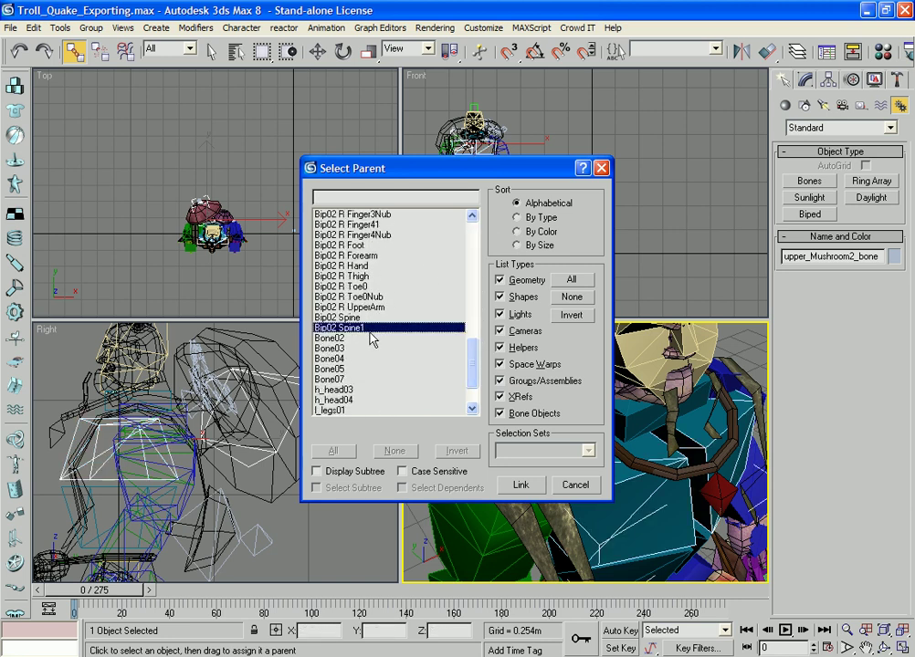
pyautogui.press('Return')
pyautogui.press('w')
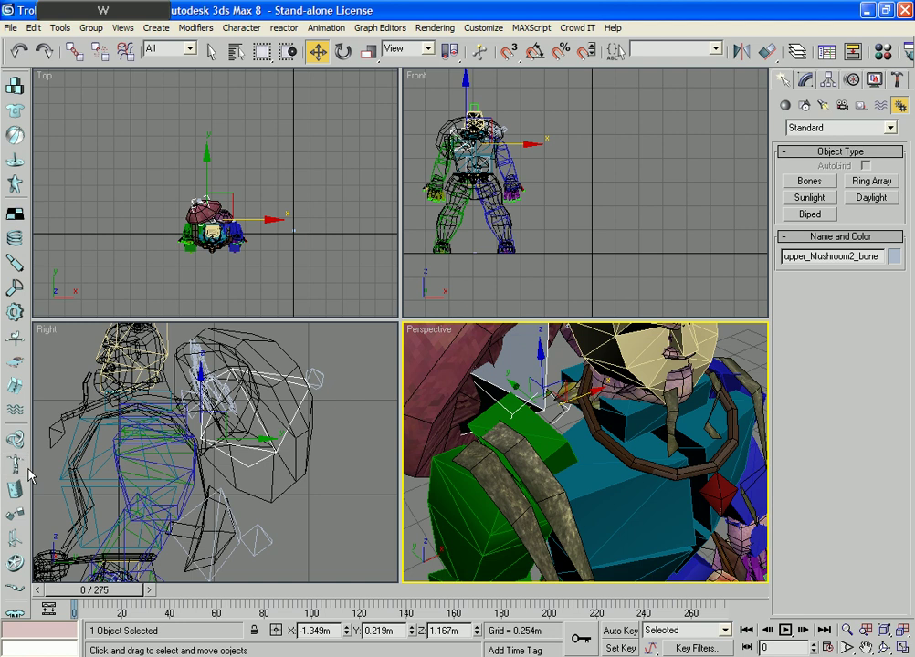
# Test the mushroom bone links by rotating Bip02 Spine1 in the Right view, and undo the rotation
pyautogui.click(73, 448)
pyautogui.press('e')
pyautogui.moveTo(178, 472); pyautogui.dragTo(271, 456)
pyautogui.hotkey('ctrl', 'z')
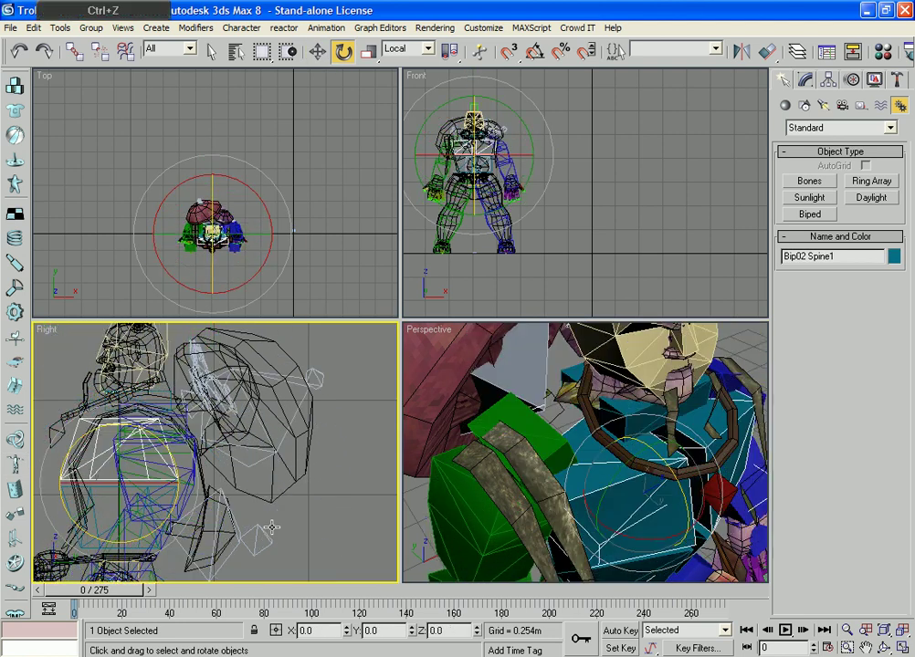
# Unhide every object again and hide the second troll with its biped
pyautogui.click(335, 480)
pyautogui.rightClick(334, 481)
pyautogui.click(388, 404)
pyautogui.click(616, 218)
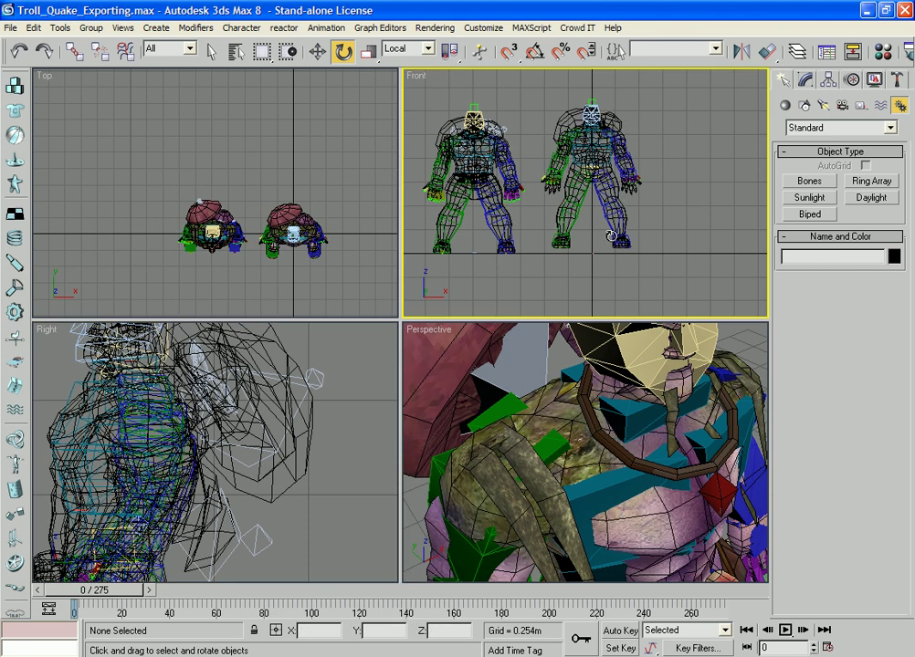
pyautogui.moveTo(683, 293); pyautogui.dragTo(539, 85)
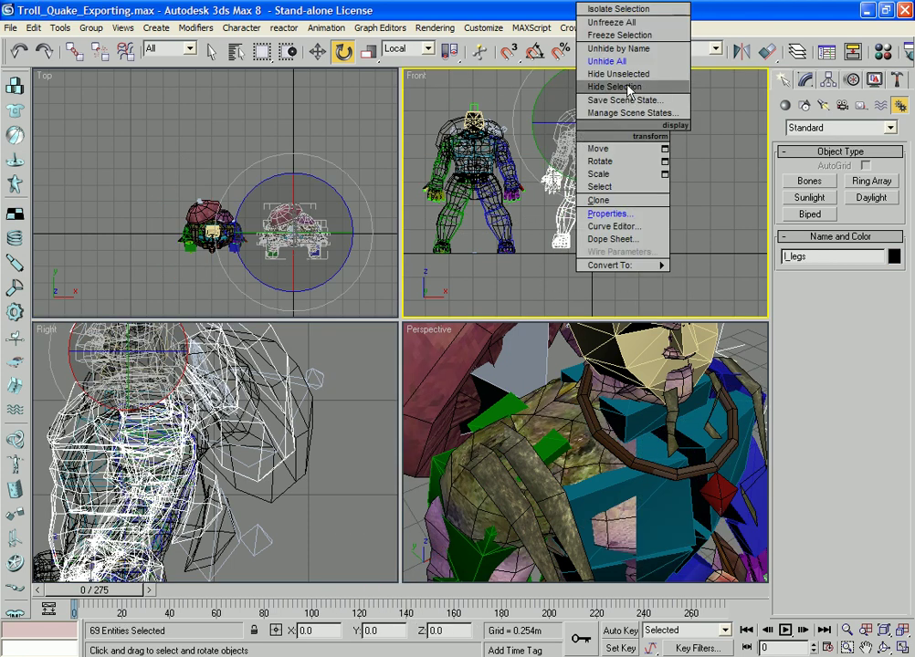
pyautogui.click(614, 86)
# Select by name the meshes u_torso01, u_mushrooms01, u_hands01, u_accessories01, l_legs01, h_head04 and h_head03
pyautogui.press('h')
pyautogui.moveTo(468, 261); pyautogui.dragTo(471, 415)
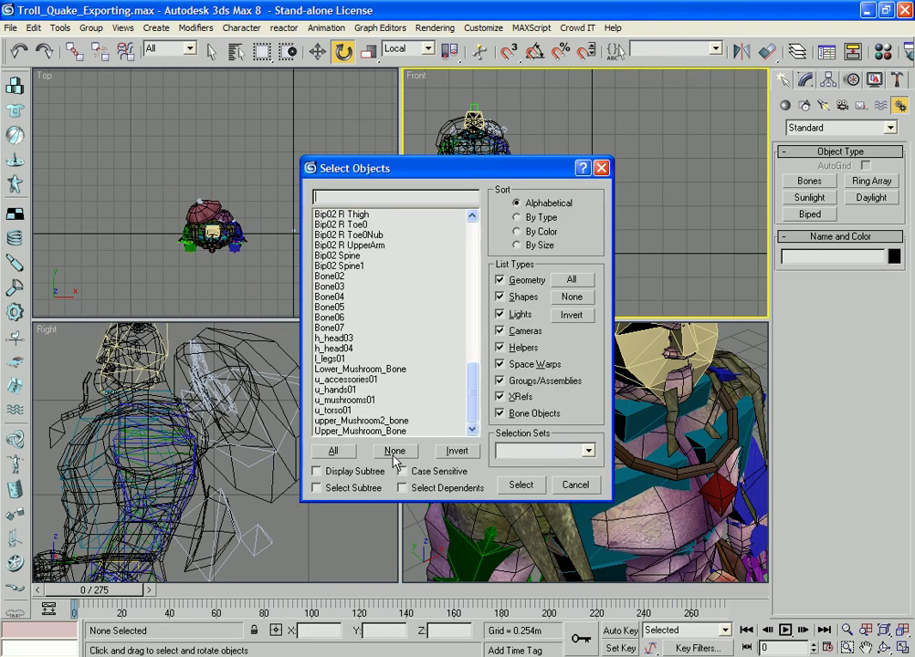
pyautogui.click(343, 411)
pyautogui.keyDown('ctrl'); pyautogui.click(348, 401); pyautogui.keyUp('ctrl')
pyautogui.keyDown('ctrl'); pyautogui.click(352, 391); pyautogui.keyUp('ctrl')
pyautogui.keyDown('ctrl'); pyautogui.click(357, 380); pyautogui.keyUp('ctrl')
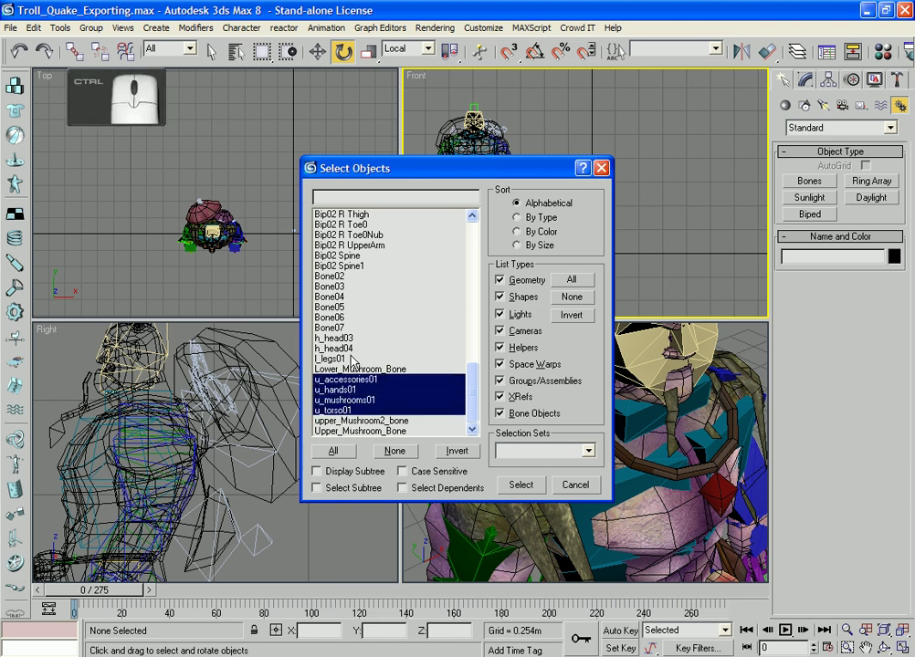
pyautogui.keyDown('ctrl'); pyautogui.moveTo(352, 361); pyautogui.dragTo(356, 338); pyautogui.keyUp('ctrl')
pyautogui.click(520, 484)
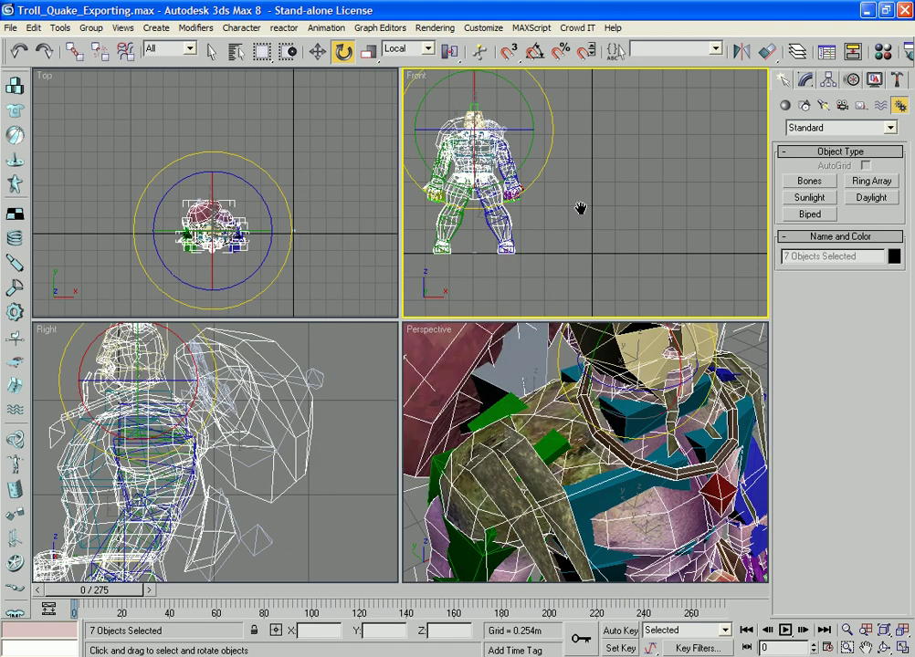
# Save the scene file with the seven troll meshes selected
pyautogui.scroll(3, 652, 216)
pyautogui.moveTo(580, 208); pyautogui.dragTo(680, 208, button='middle')
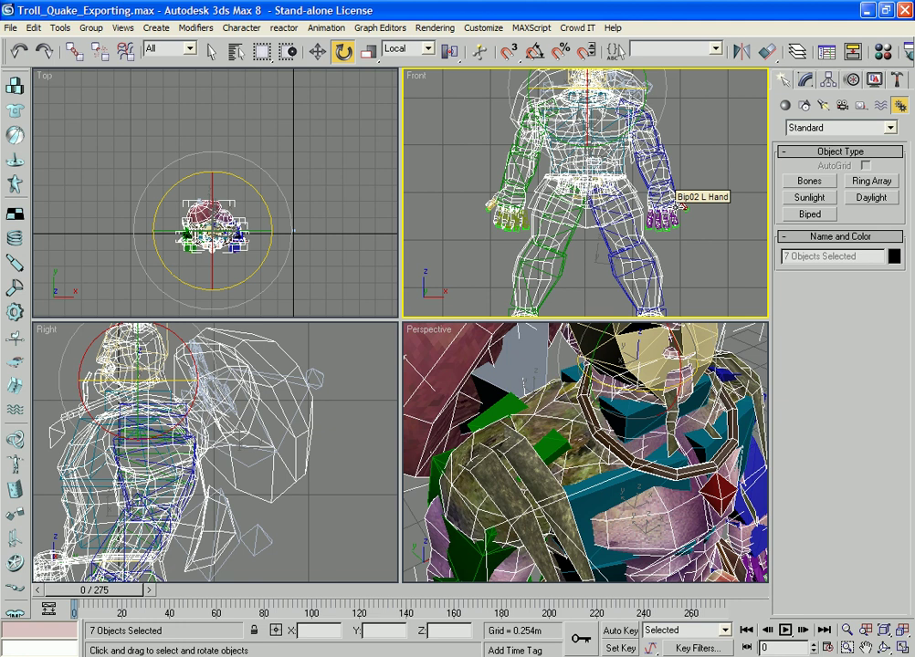
pyautogui.hotkey('ctrl', 's')
# Apply a Physique modifier to the seven selected troll meshes
pyautogui.scroll(-5, 628, 456)
pyautogui.keyDown('alt'); pyautogui.moveTo(628, 455); pyautogui.dragTo(594, 421, button='middle'); pyautogui.keyUp('alt')
pyautogui.moveTo(650, 499); pyautogui.dragTo(647, 439, button='middle')
pyautogui.scroll(3, 648, 440)
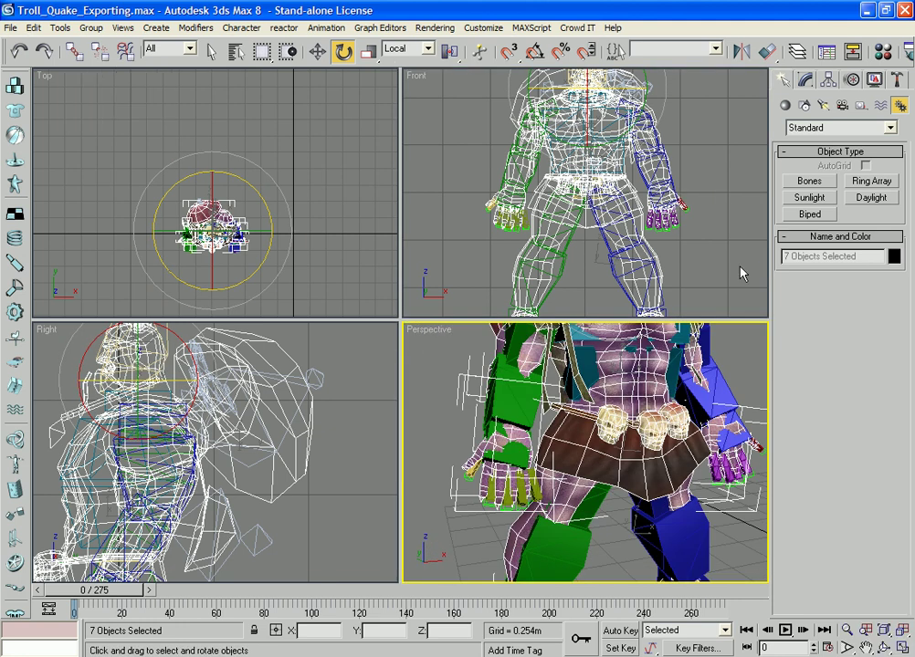
pyautogui.press('w')
pyautogui.click(807, 82)
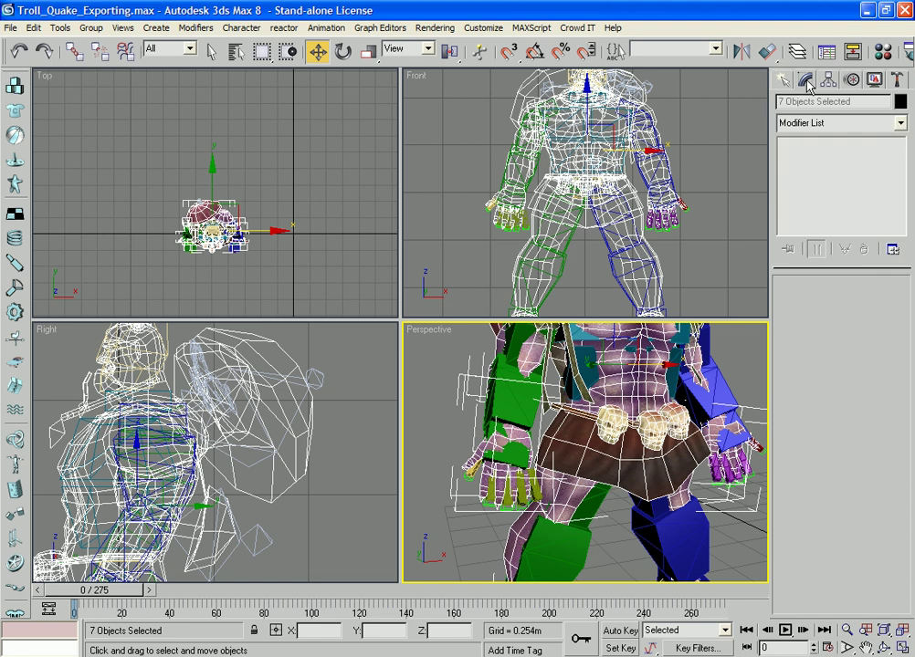
pyautogui.click(898, 124)
pyautogui.moveTo(901, 146); pyautogui.dragTo(899, 392)
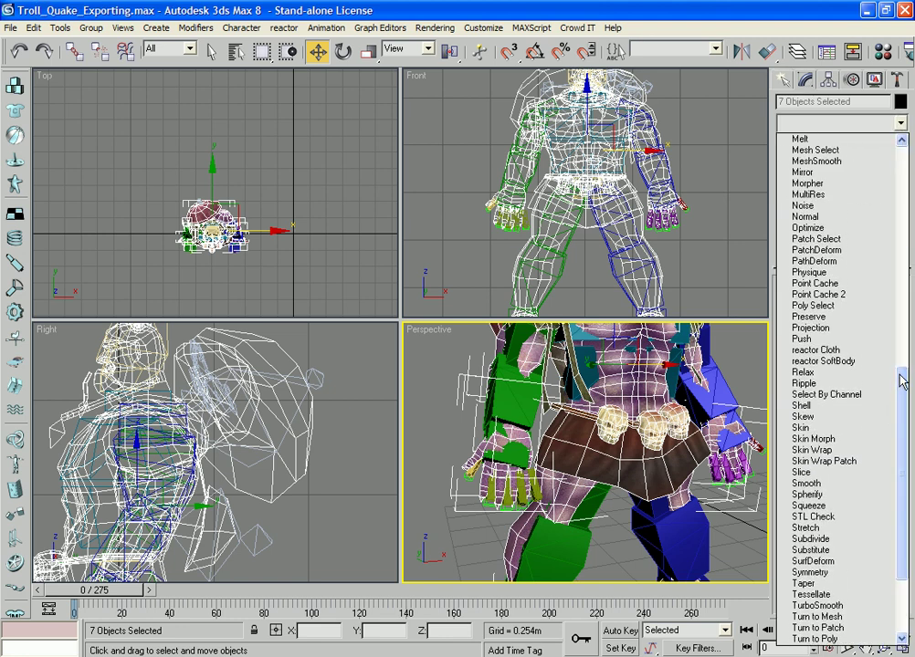
pyautogui.click(826, 271)
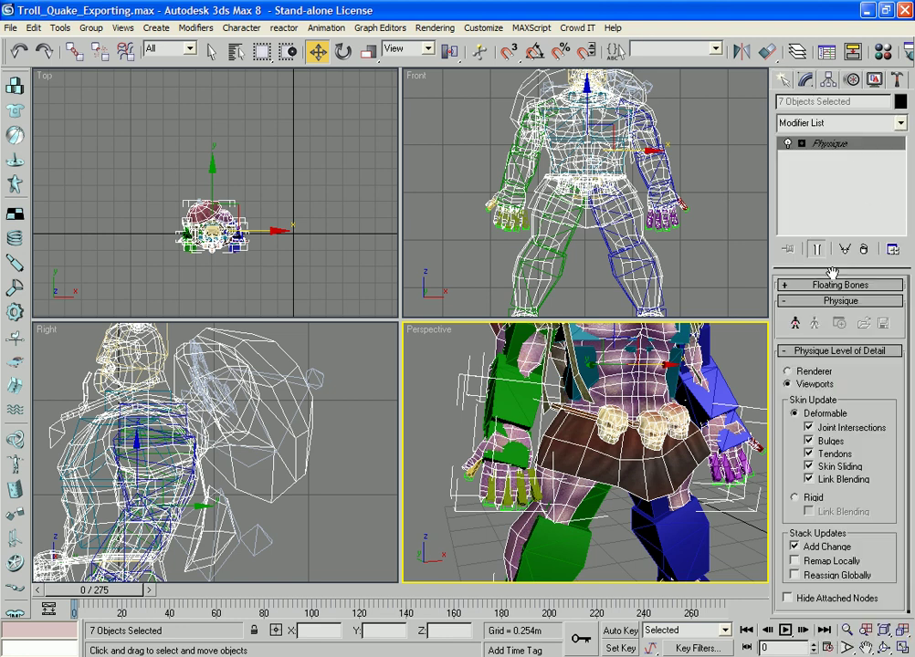
# Set Physique's skin update to Rigid for both the Viewports and Renderer levels of detail
pyautogui.click(812, 498)
pyautogui.click(787, 370)
pyautogui.click(811, 500)
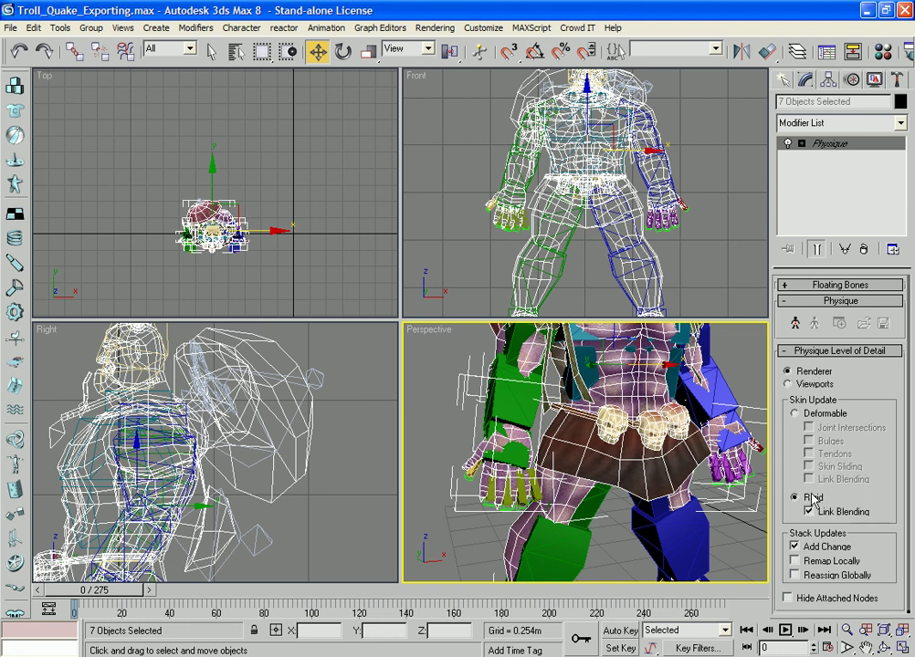
# Attach the Physique modifier of the seven troll meshes to the biped root Bip02, picking it by name
pyautogui.click(795, 325)
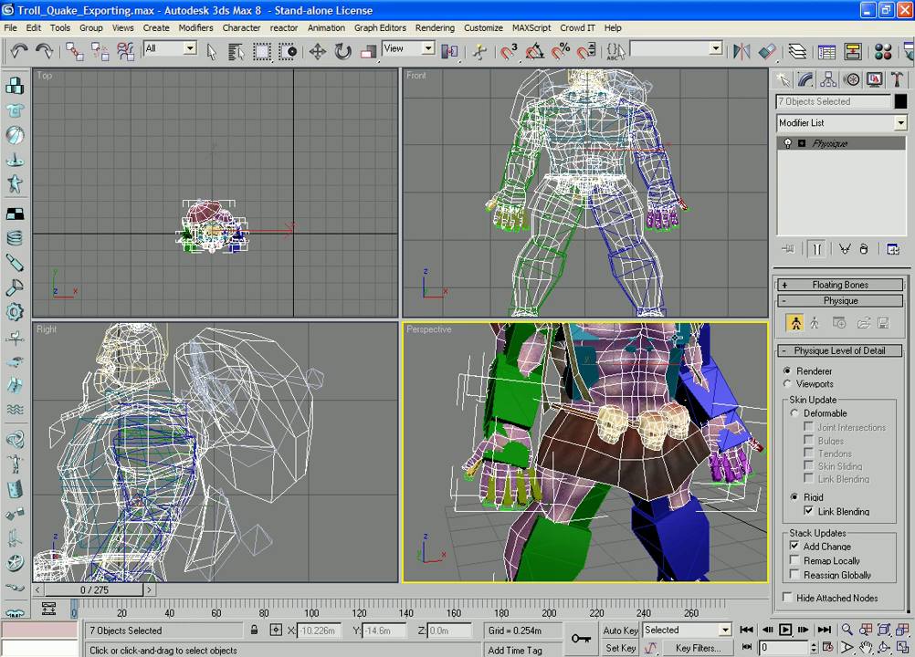
pyautogui.press('h')
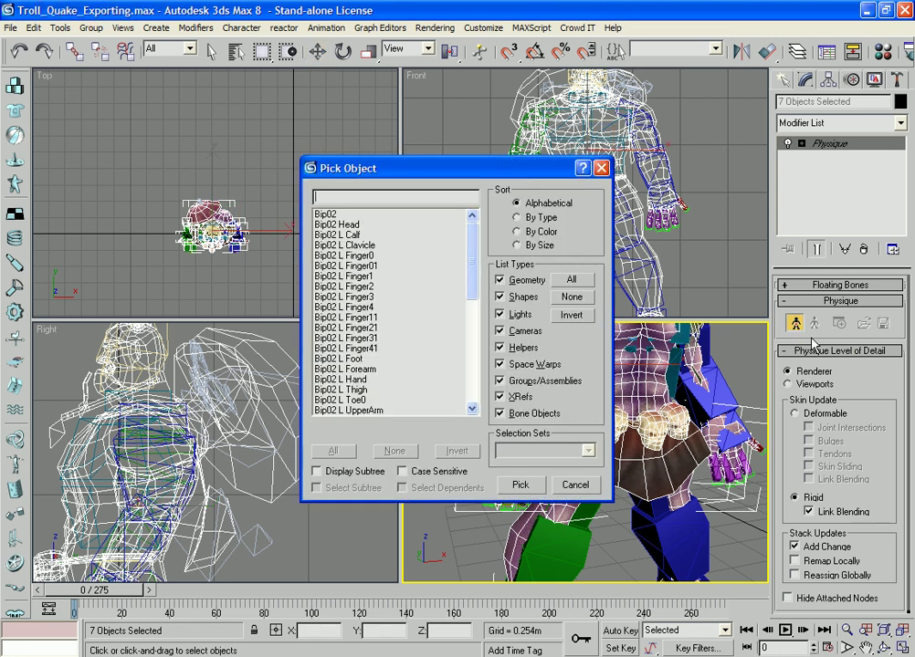
pyautogui.click(332, 215)
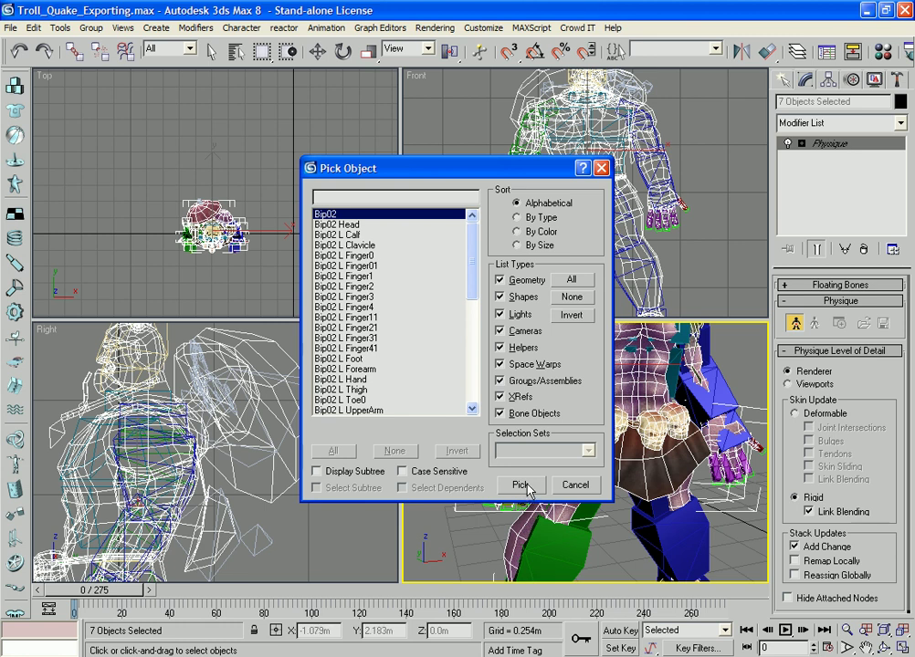
pyautogui.click(520, 485)
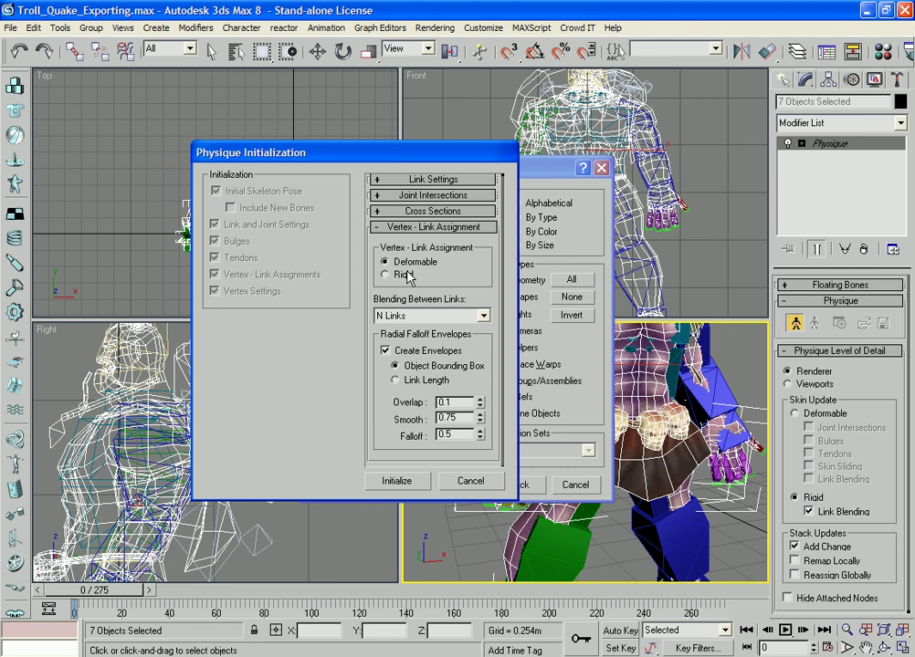
# Initialize Physique with Rigid vertex-link assignment and No Blending between links
pyautogui.click(429, 315)
pyautogui.click(407, 339)
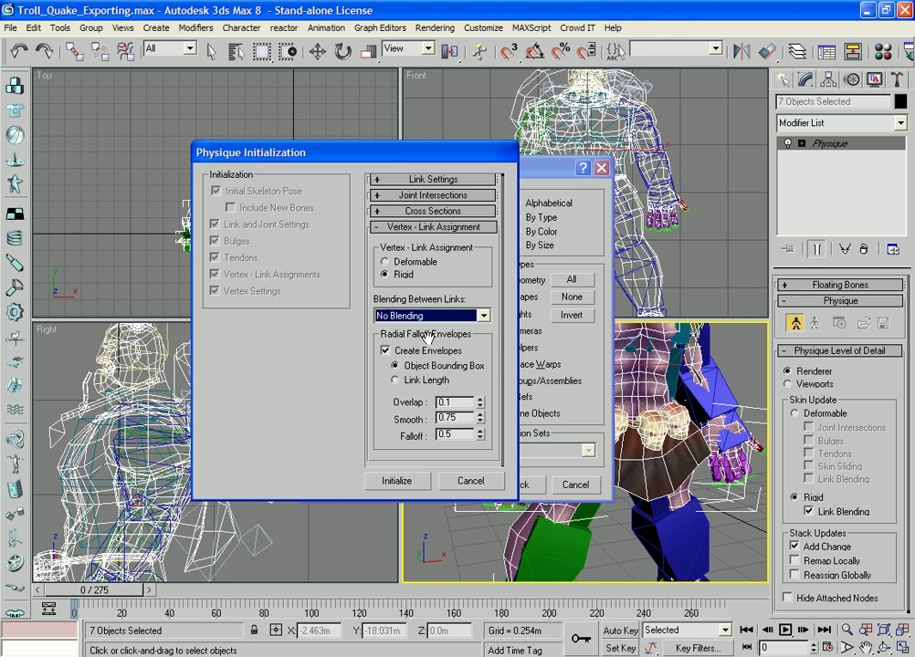
pyautogui.click(397, 481)
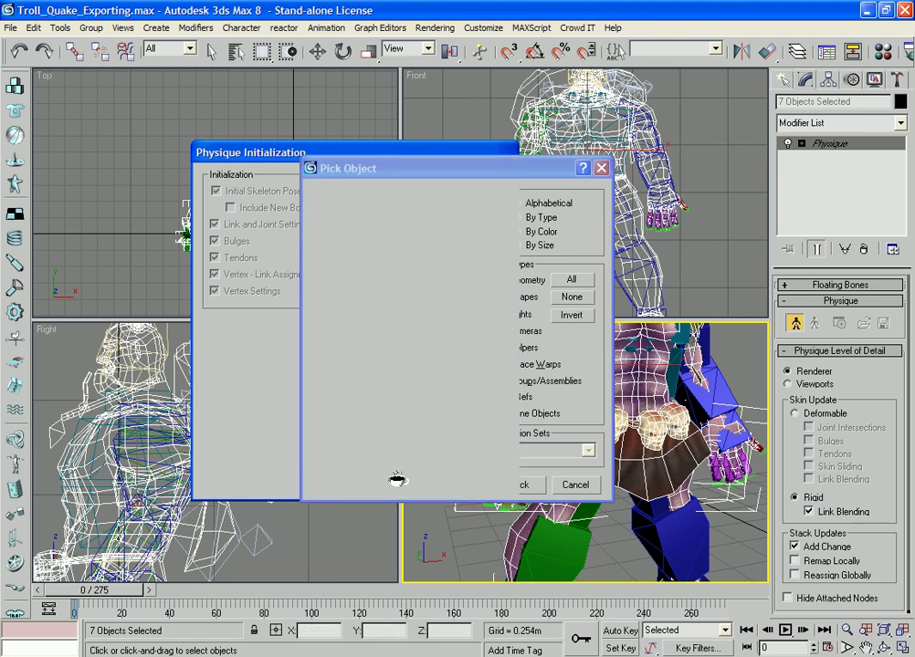
pyautogui.click(589, 290)
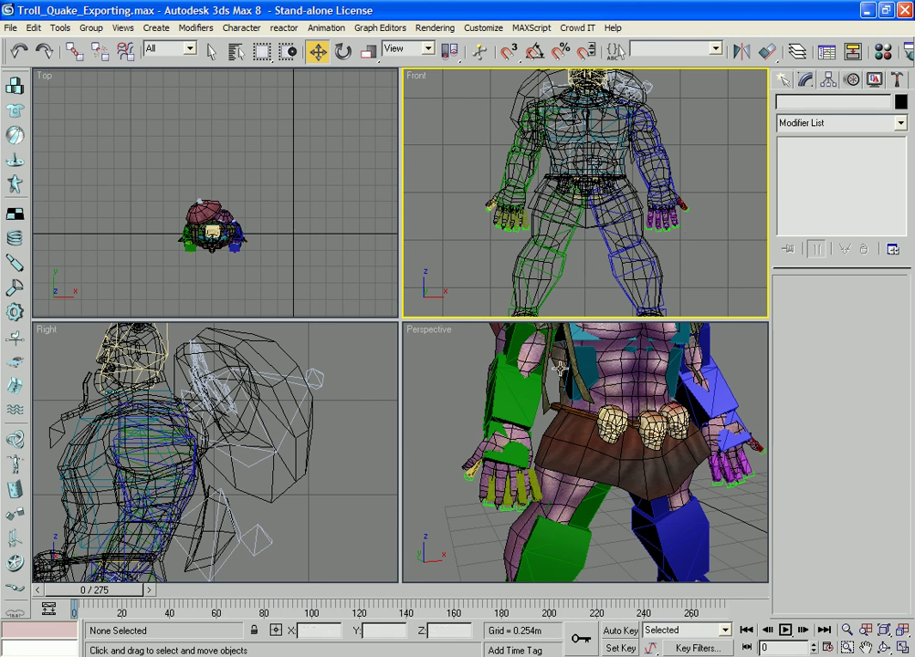
# Select the biped's left hand bone and activate the Scale tool
pyautogui.moveTo(665, 231); pyautogui.dragTo(649, 254, button='middle')
pyautogui.scroll(4, 649, 254)
pyautogui.moveTo(698, 236); pyautogui.dragTo(666, 282, button='middle')
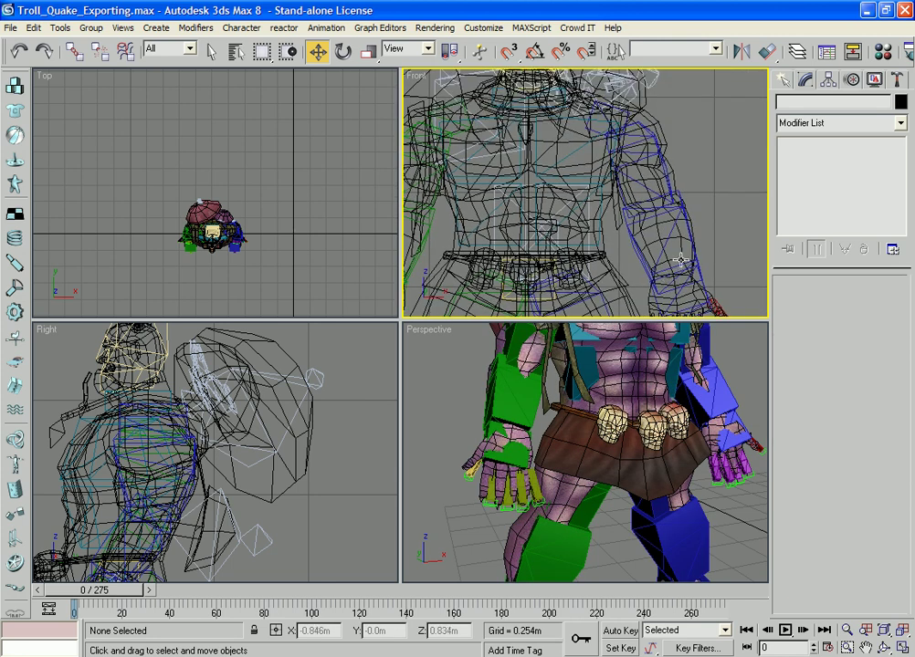
pyautogui.click(702, 274)
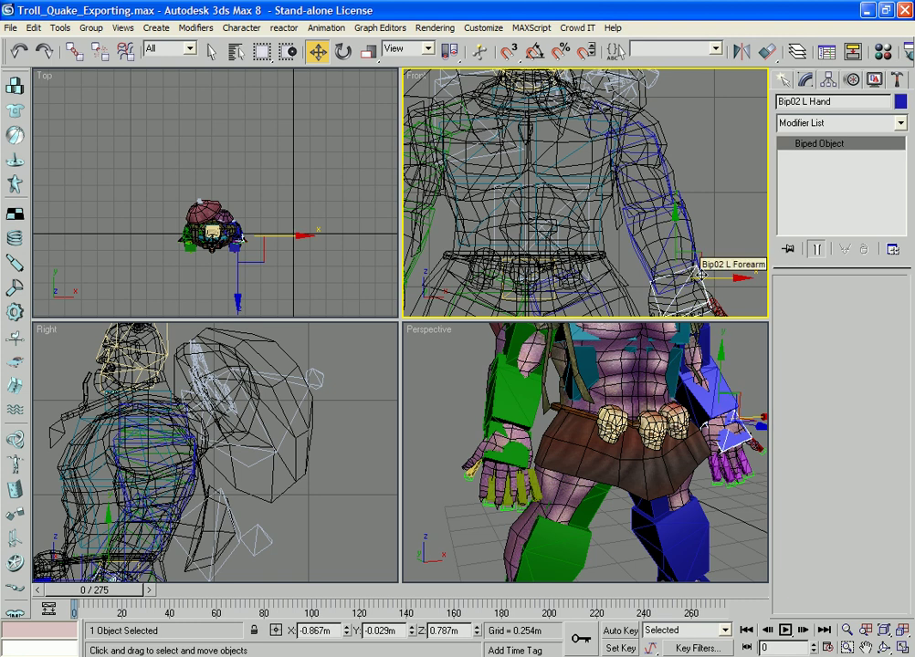
pyautogui.press('r')
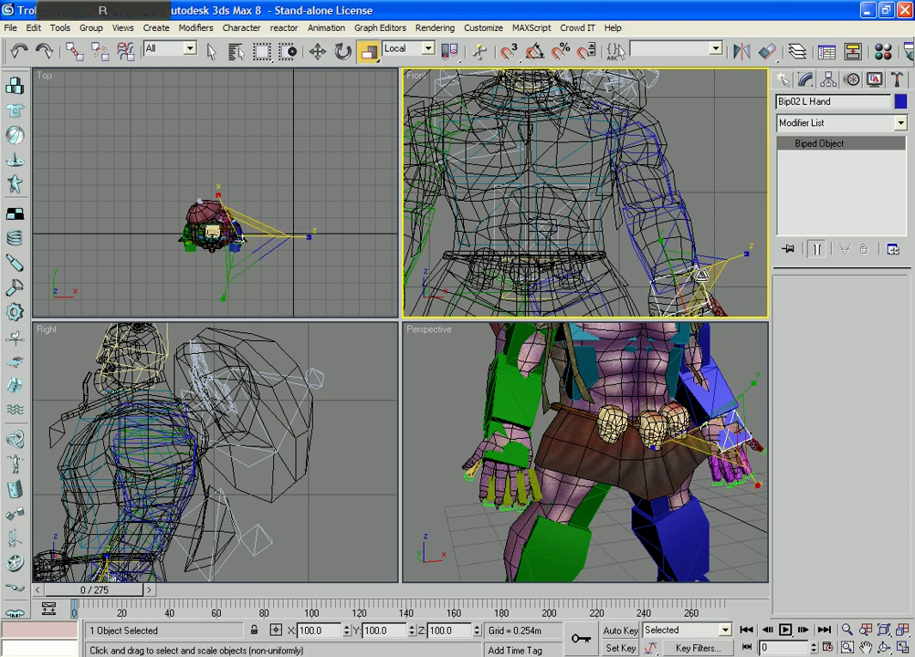
# Save the scene under the new file name Troll_Quake_Exporting3.max in the Exporting folder
pyautogui.click(10, 27)
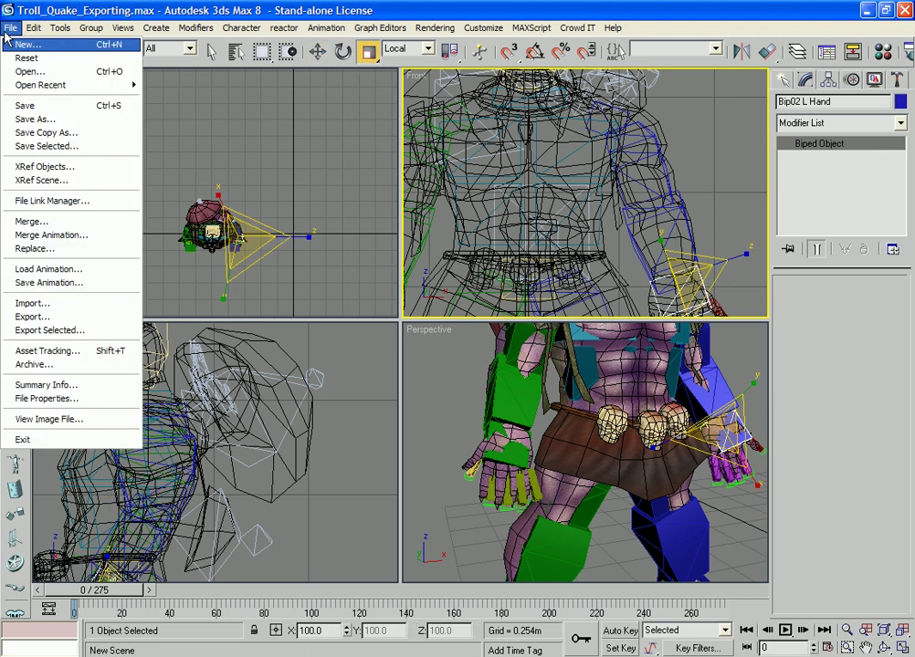
pyautogui.click(41, 118)
pyautogui.click(154, 237)
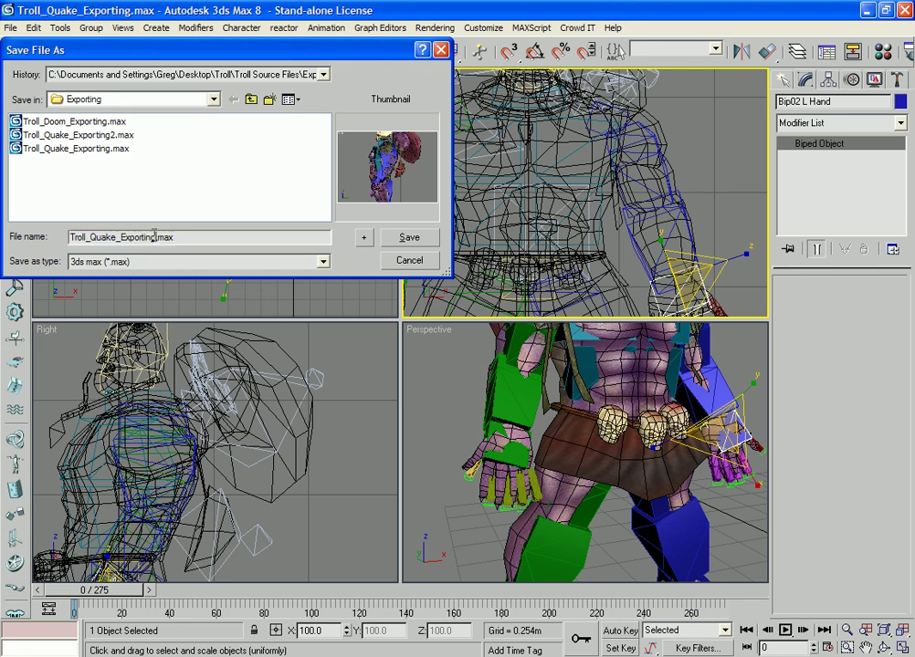
pyautogui.write('3')
pyautogui.press('Return')
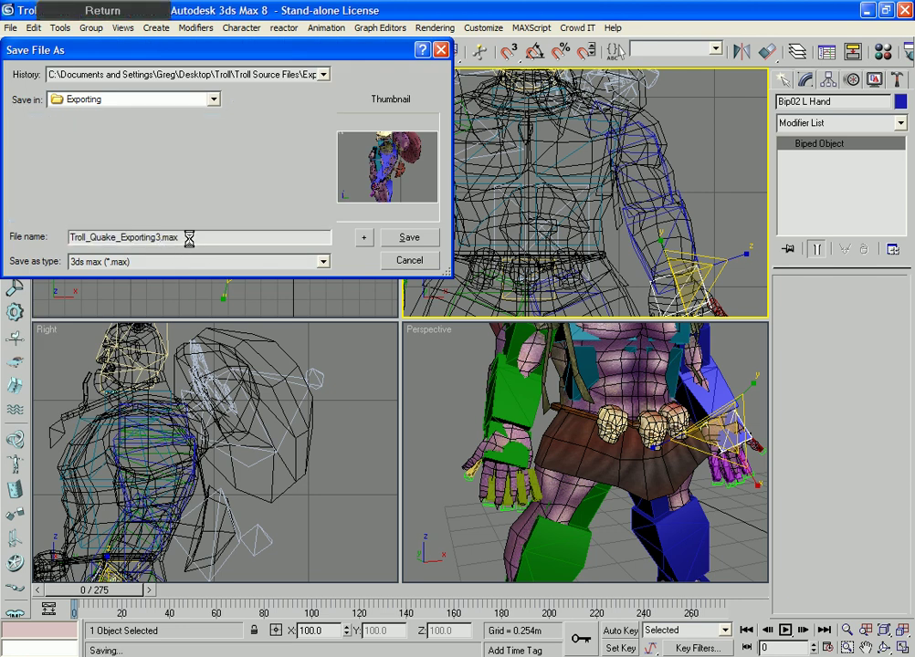
# Select the biped root Bip02 at the pelvis and save its figure over the existing Base Pose.fig
pyautogui.click(554, 298)
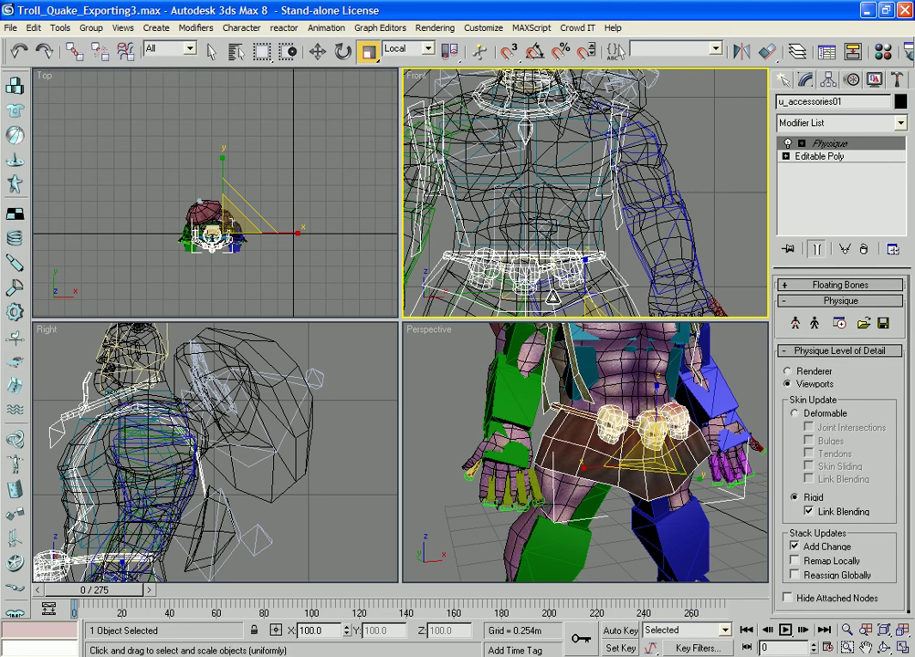
pyautogui.click(551, 297)
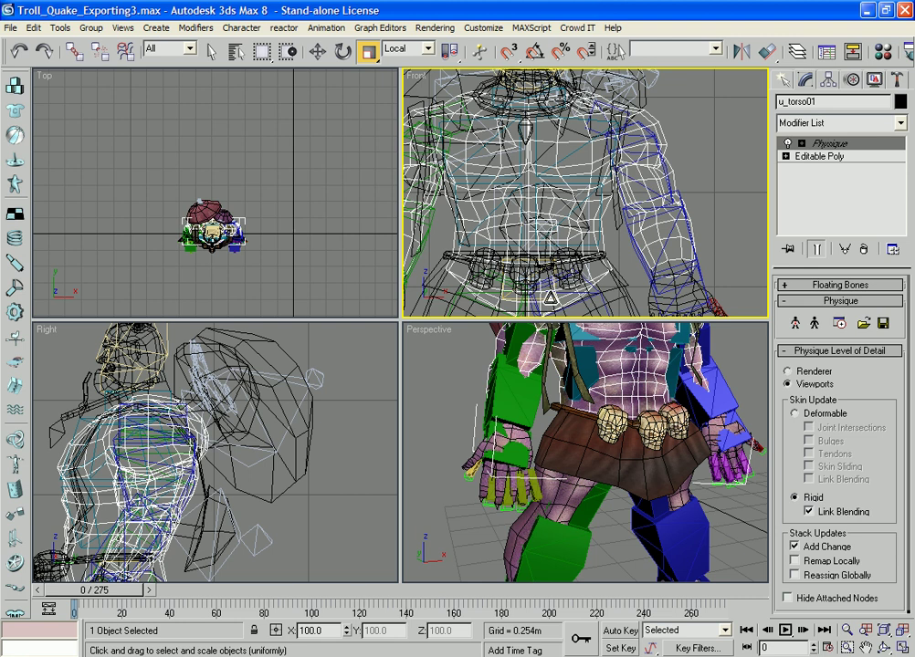
pyautogui.click(551, 297)
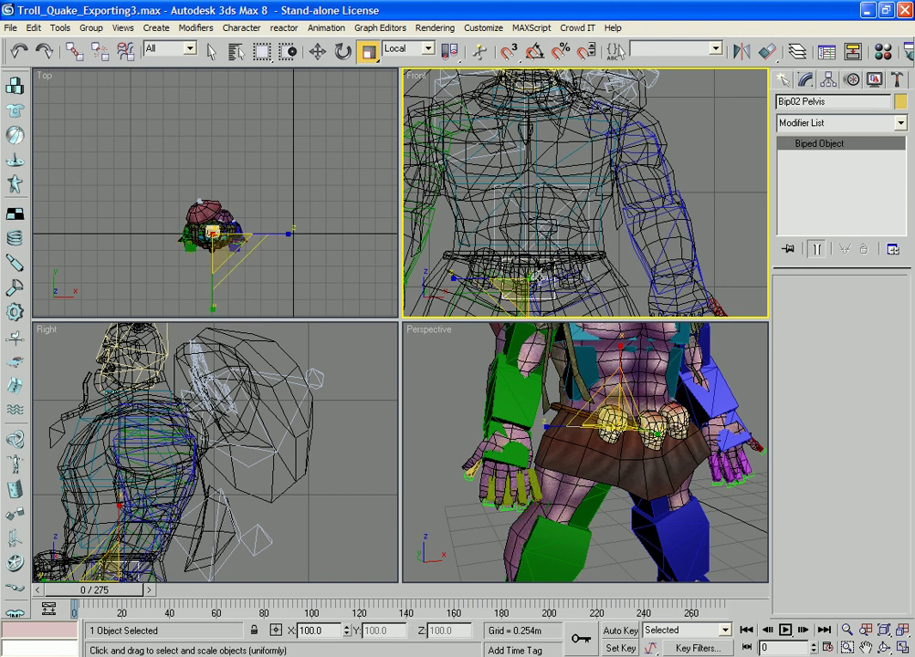
pyautogui.click(533, 274)
pyautogui.click(535, 275)
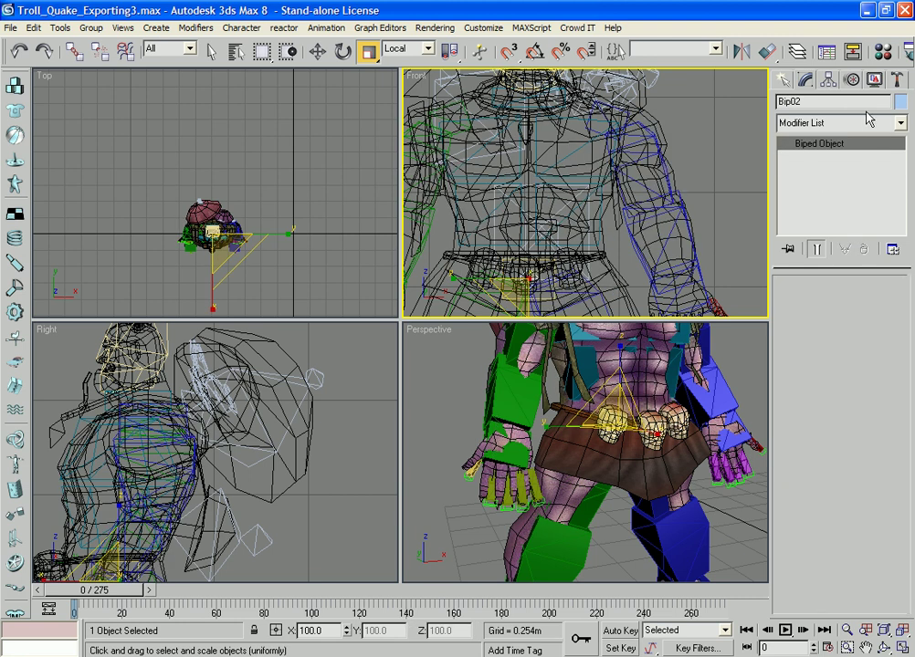
pyautogui.click(853, 82)
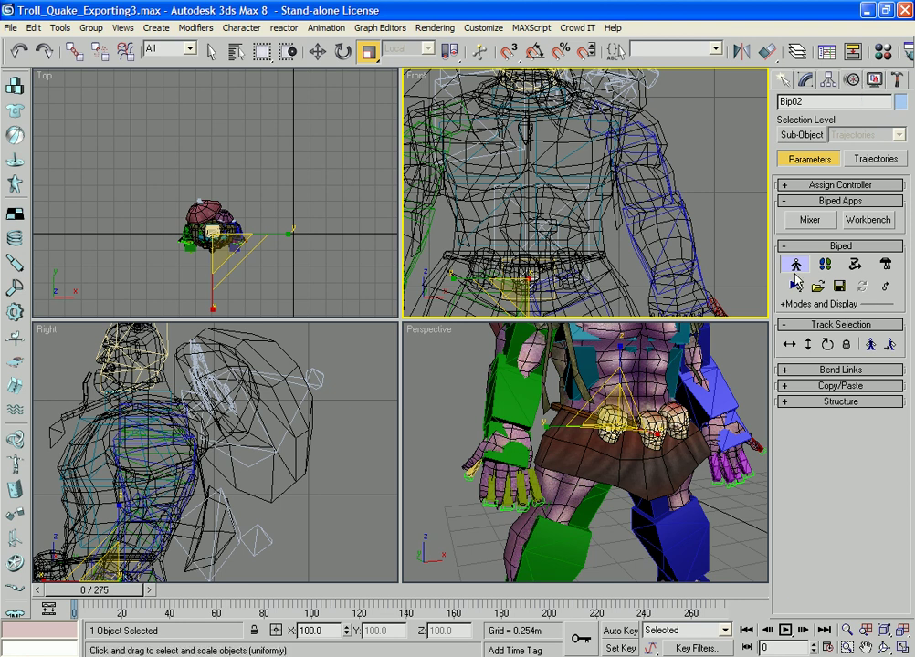
pyautogui.click(841, 288)
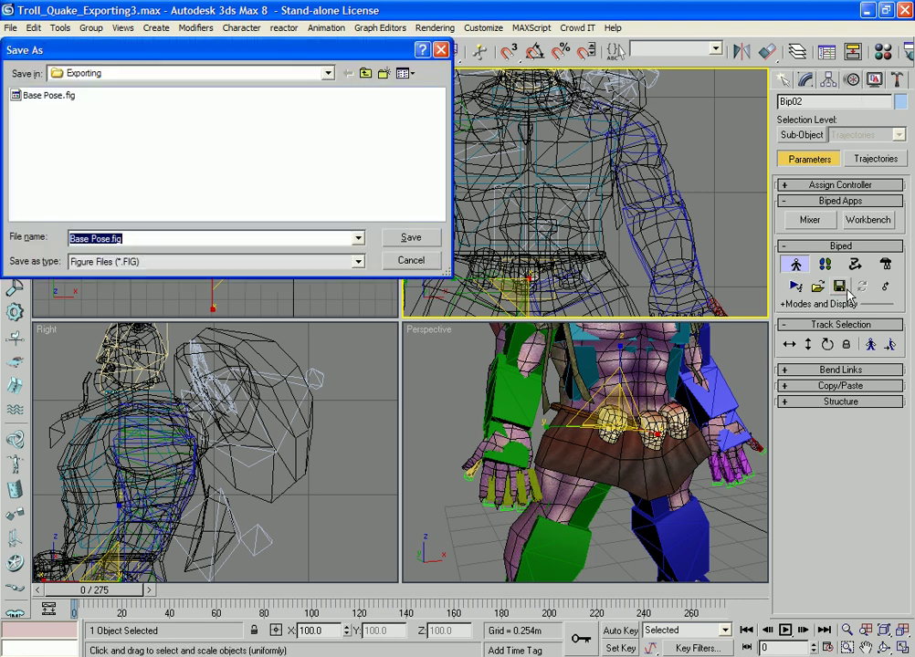
pyautogui.click(50, 97)
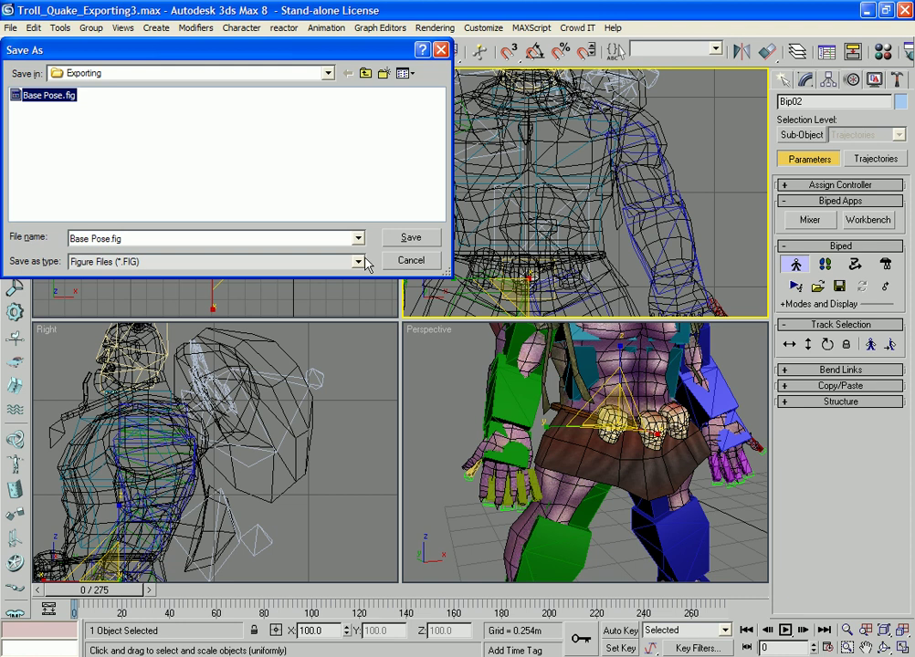
pyautogui.click(407, 238)
pyautogui.click(429, 380)
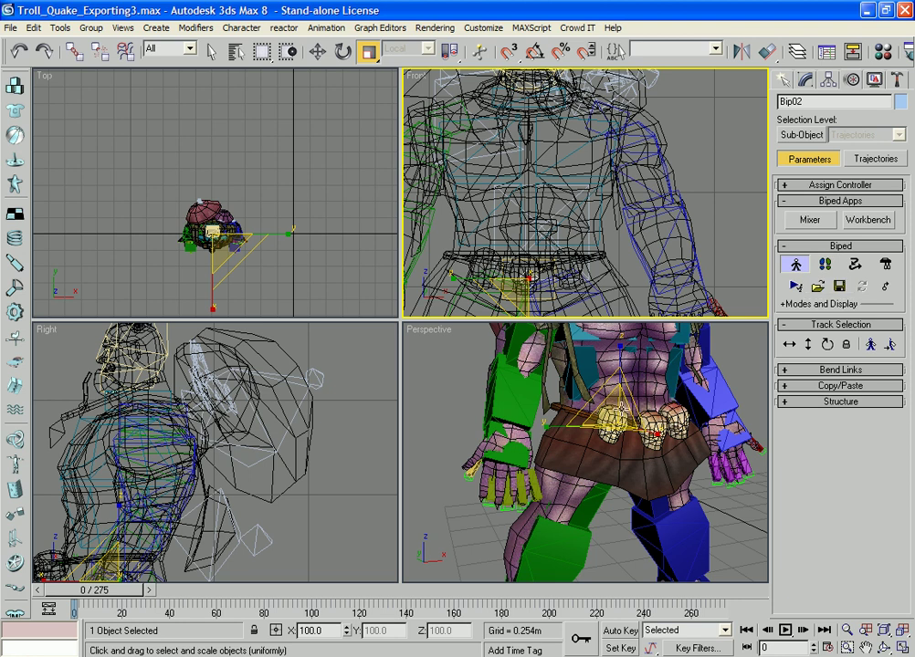
# Move the biped's left forearm bone to test how the arm mesh follows, and undo the move
pyautogui.moveTo(629, 402); pyautogui.dragTo(505, 485, button='middle')
pyautogui.press('w')
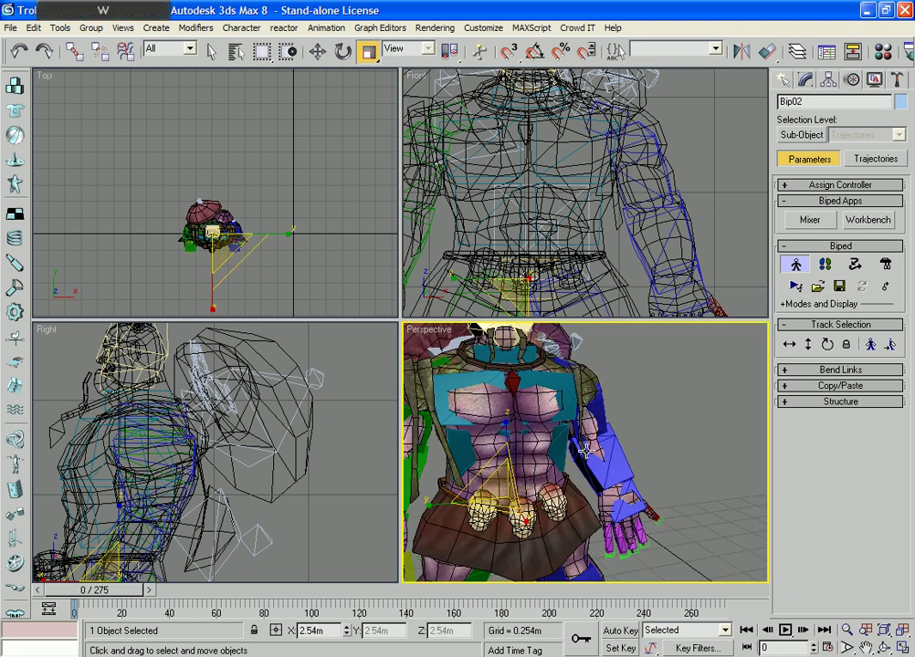
pyautogui.click(633, 455)
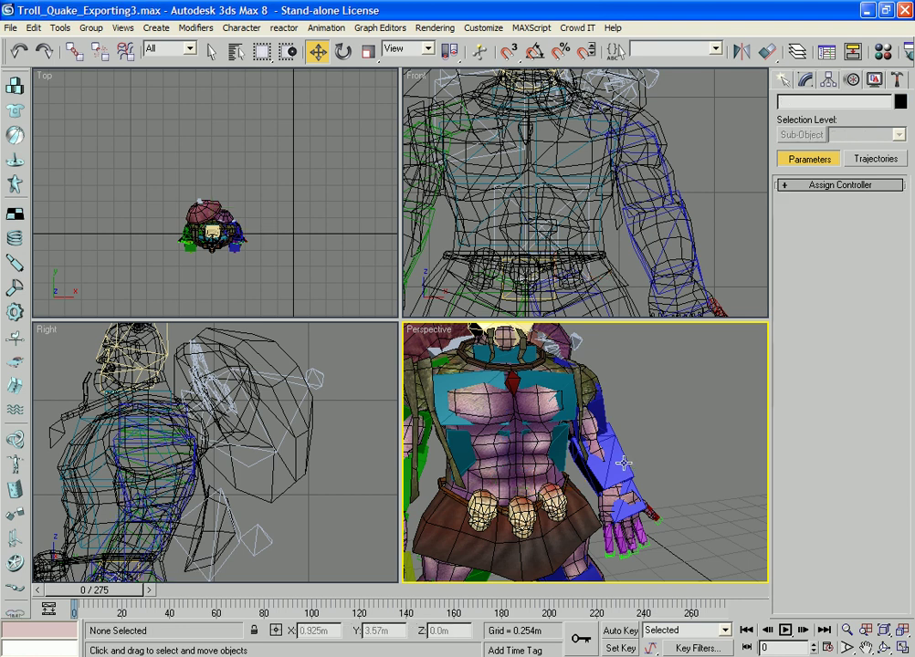
pyautogui.click(623, 466)
pyautogui.moveTo(639, 440); pyautogui.dragTo(615, 403)
pyautogui.hotkey('ctrl', 'z')
# Move the Bip02 L Calf bone to test the leg and accessory meshes, undo the move and clear the selection
pyautogui.moveTo(609, 560); pyautogui.dragTo(612, 468, button='middle')
pyautogui.scroll(-3, 613, 468)
pyautogui.moveTo(644, 255); pyautogui.dragTo(628, 176, button='middle')
pyautogui.scroll(-4, 628, 177)
pyautogui.click(608, 262)
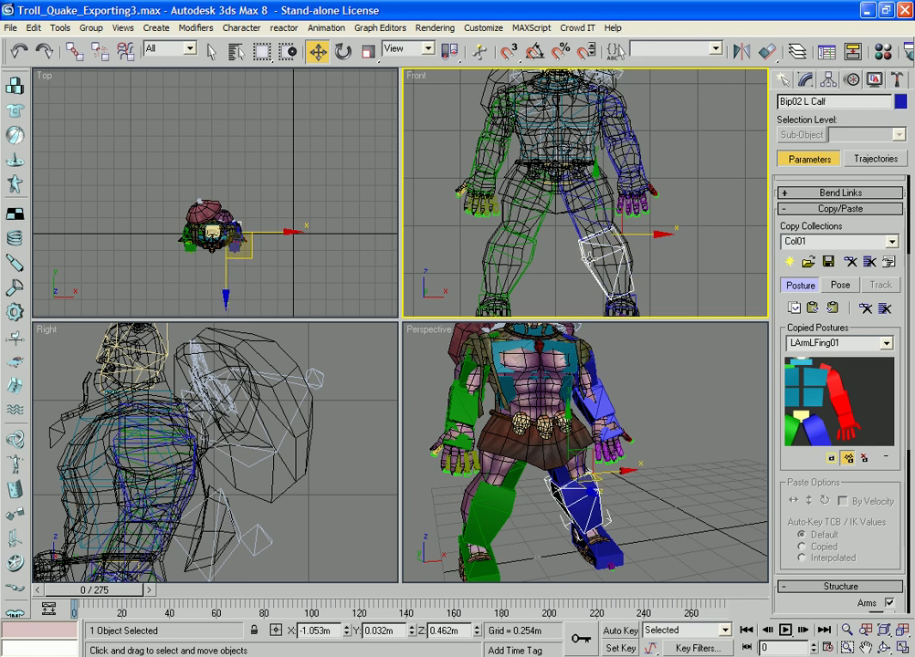
pyautogui.moveTo(618, 233); pyautogui.dragTo(668, 313)
pyautogui.hotkey('ctrl', 'z')
pyautogui.click(687, 404)
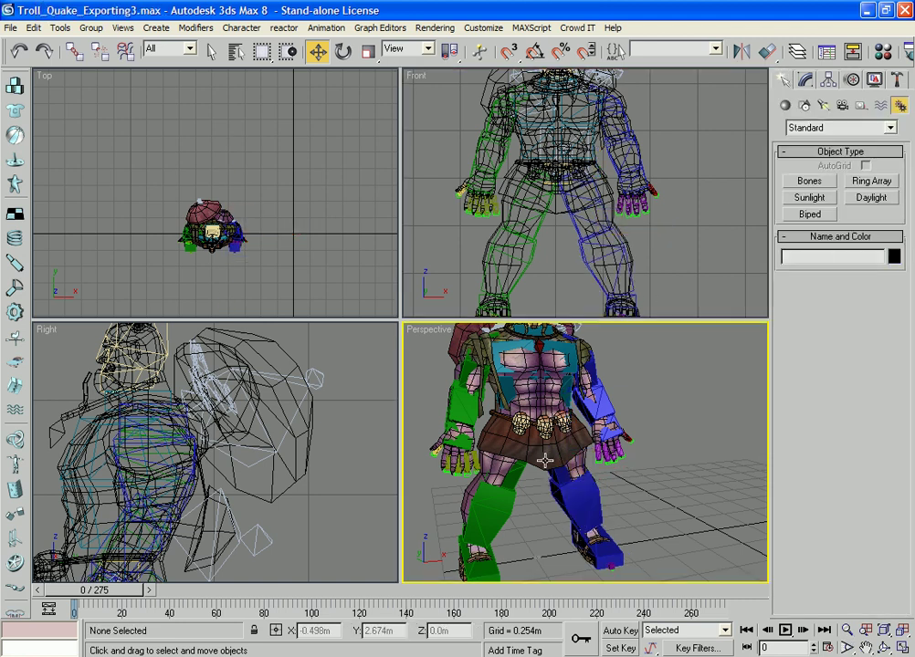
# Remove the Physique modifier from the u_accessories01 mesh and delete the mesh from the scene
pyautogui.click(540, 453)
pyautogui.click(806, 79)
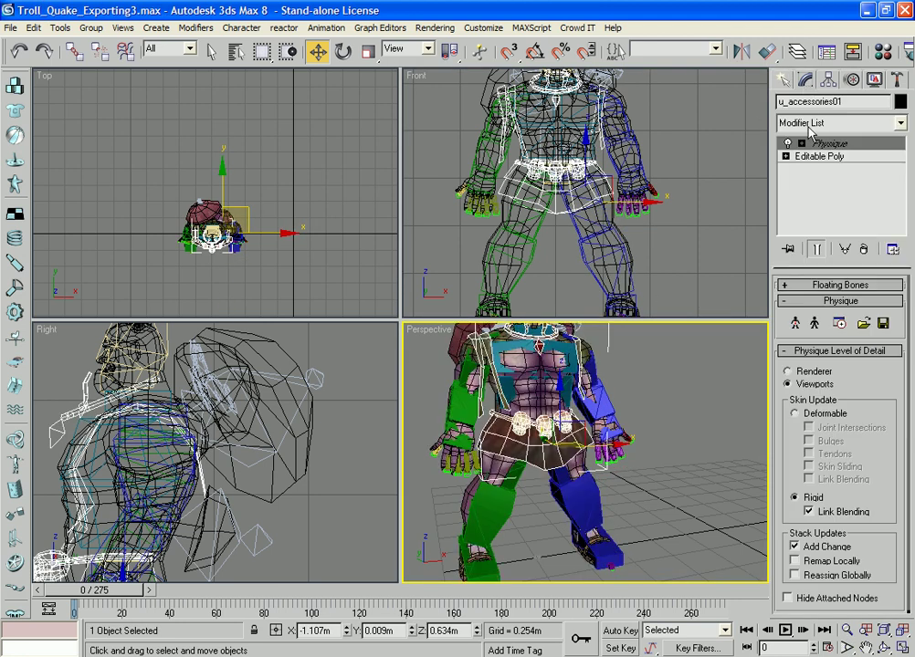
pyautogui.rightClick(803, 146)
pyautogui.click(787, 166)
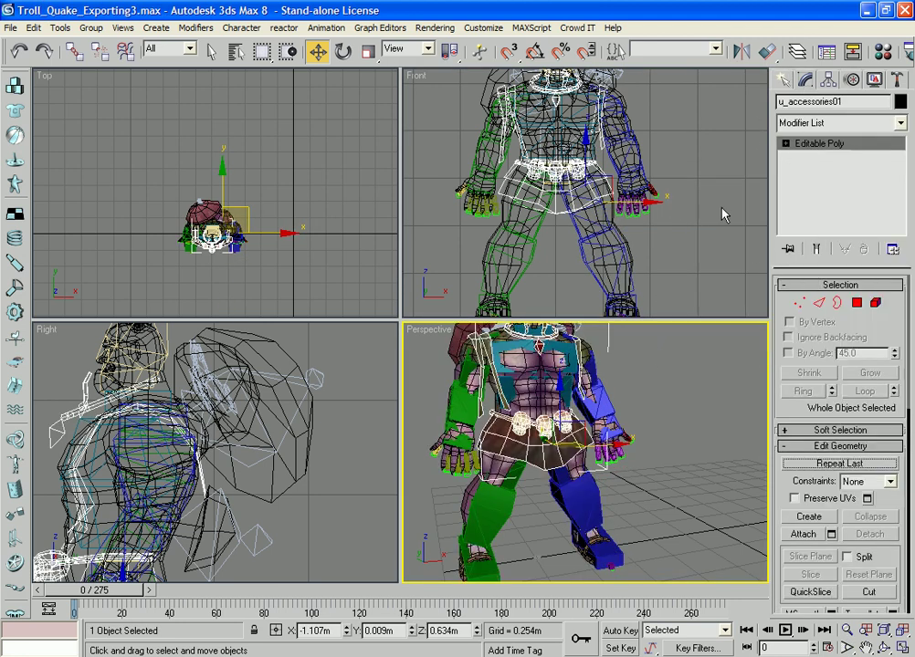
pyautogui.press('Delete')
# Raise and bend the left leg with the calf bone to check the bare leg mesh, and undo both moves
pyautogui.moveTo(660, 382); pyautogui.dragTo(642, 472, button='middle')
pyautogui.scroll(5, 647, 455)
pyautogui.scroll(-5, 648, 456)
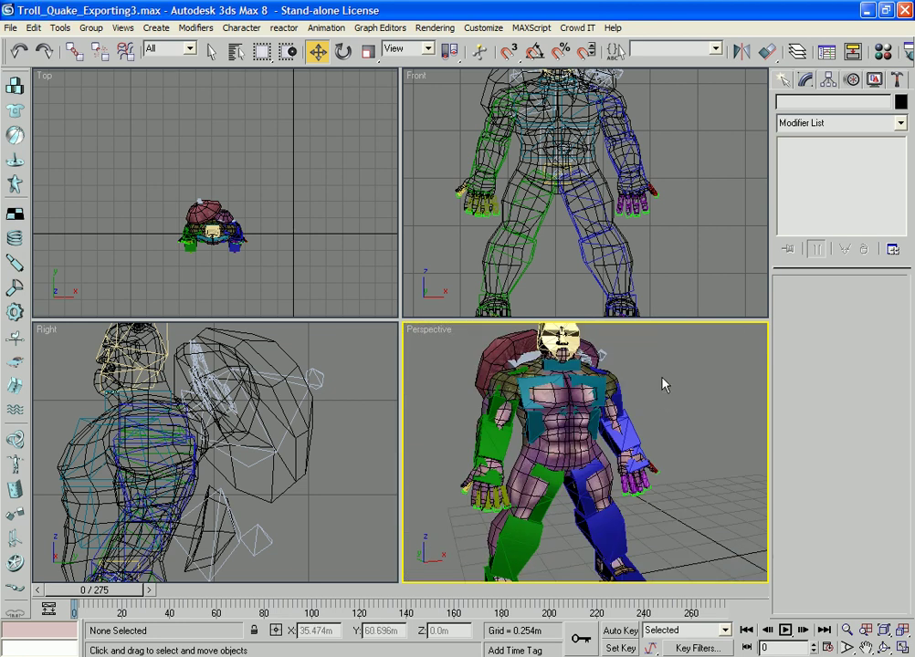
pyautogui.click(615, 524)
pyautogui.moveTo(616, 484); pyautogui.dragTo(587, 448)
pyautogui.moveTo(225, 525); pyautogui.dragTo(352, 383, button='middle')
pyautogui.moveTo(203, 469); pyautogui.dragTo(261, 380, button='middle')
pyautogui.scroll(-2, 261, 380)
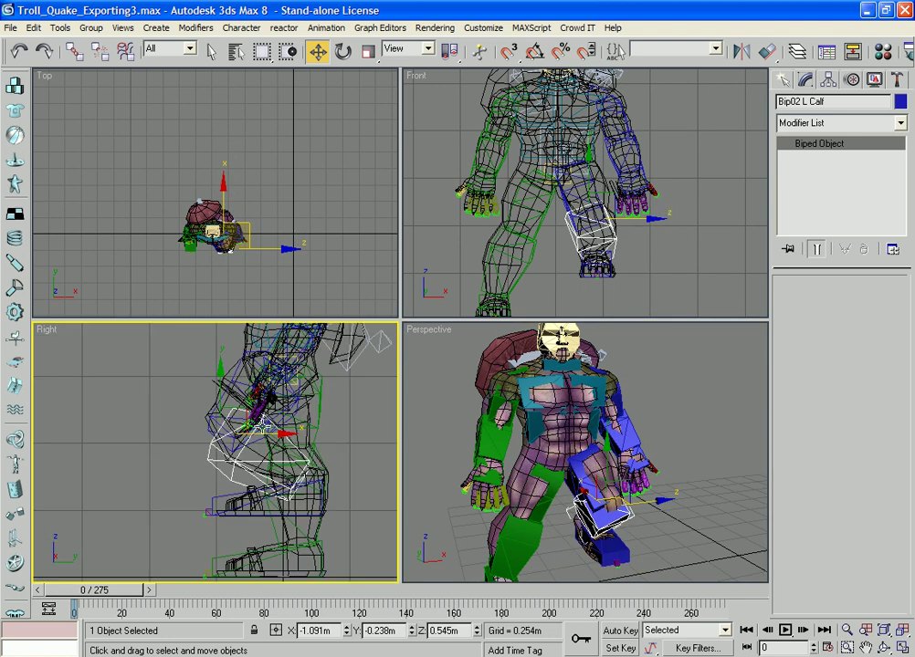
pyautogui.moveTo(251, 457); pyautogui.dragTo(137, 498)
pyautogui.hotkey('ctrl', 'z')
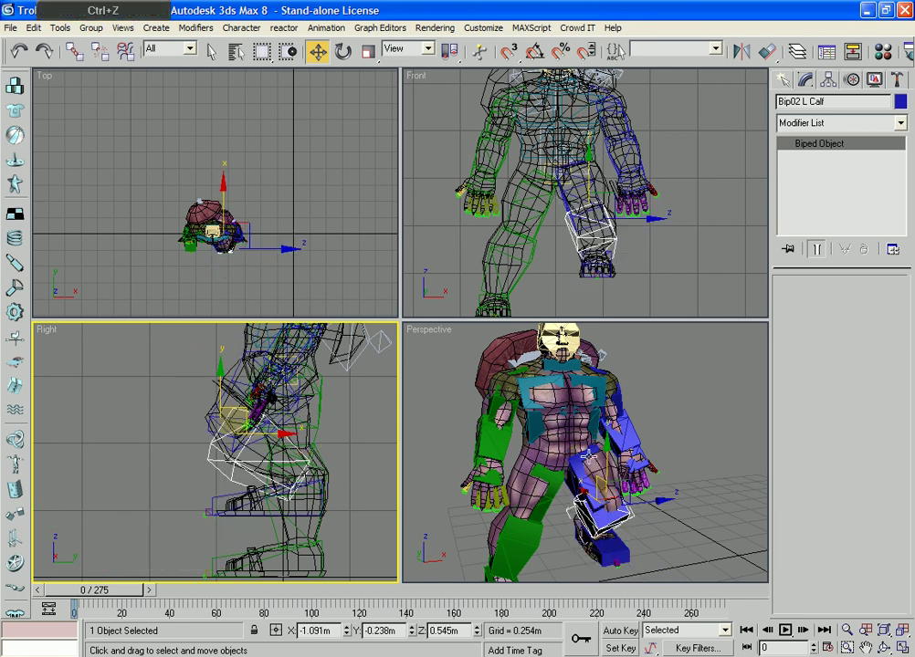
pyautogui.hotkey('ctrl', 'z')
# Rotate the Bip02 Spine1 bone to test how the torso and mushrooms follow, and undo the rotation
pyautogui.keyDown('alt'); pyautogui.moveTo(620, 418); pyautogui.dragTo(710, 410, button='middle'); pyautogui.keyUp('alt')
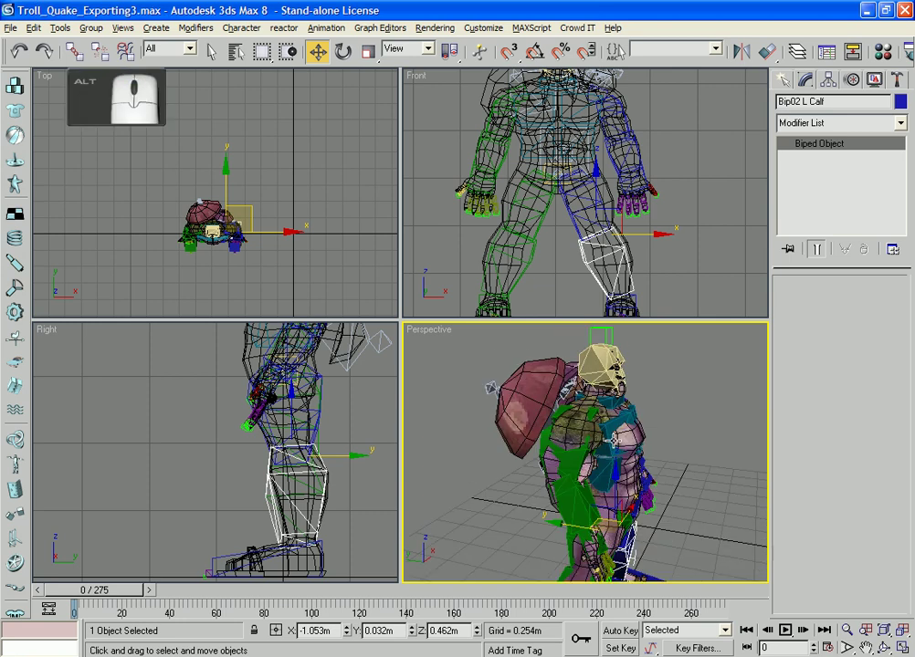
pyautogui.keyDown('alt'); pyautogui.moveTo(493, 388); pyautogui.dragTo(618, 438, button='middle'); pyautogui.keyUp('alt')
pyautogui.click(619, 437)
pyautogui.press('e')
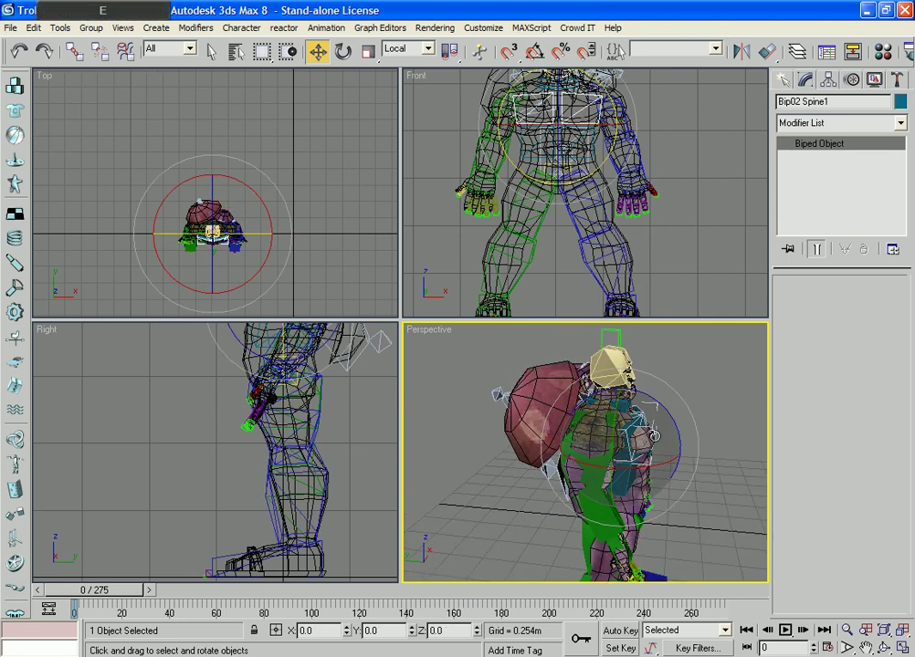
pyautogui.moveTo(667, 414); pyautogui.dragTo(635, 443)
pyautogui.hotkey('ctrl', 'x')
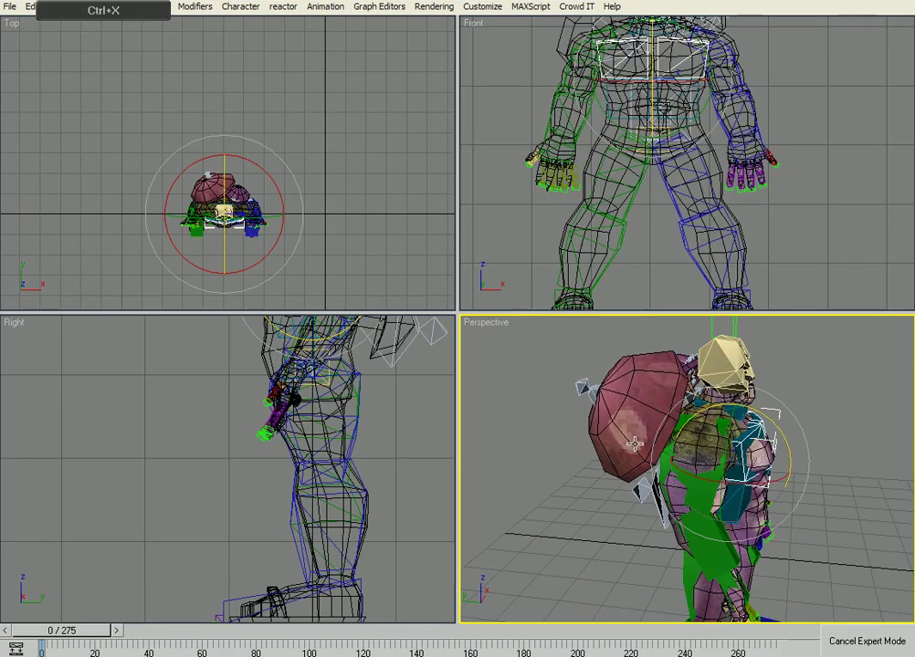
pyautogui.hotkey('ctrl', 'x')
pyautogui.hotkey('ctrl', 'z')
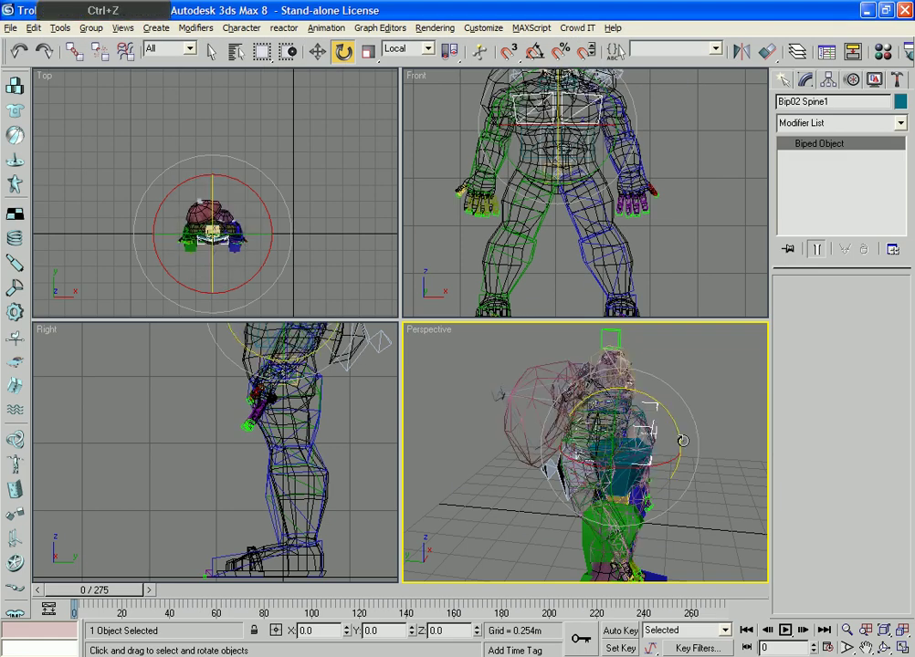
pyautogui.keyDown('alt'); pyautogui.moveTo(751, 443); pyautogui.dragTo(683, 440, button='middle'); pyautogui.keyUp('alt')
pyautogui.scroll(5, 658, 475)
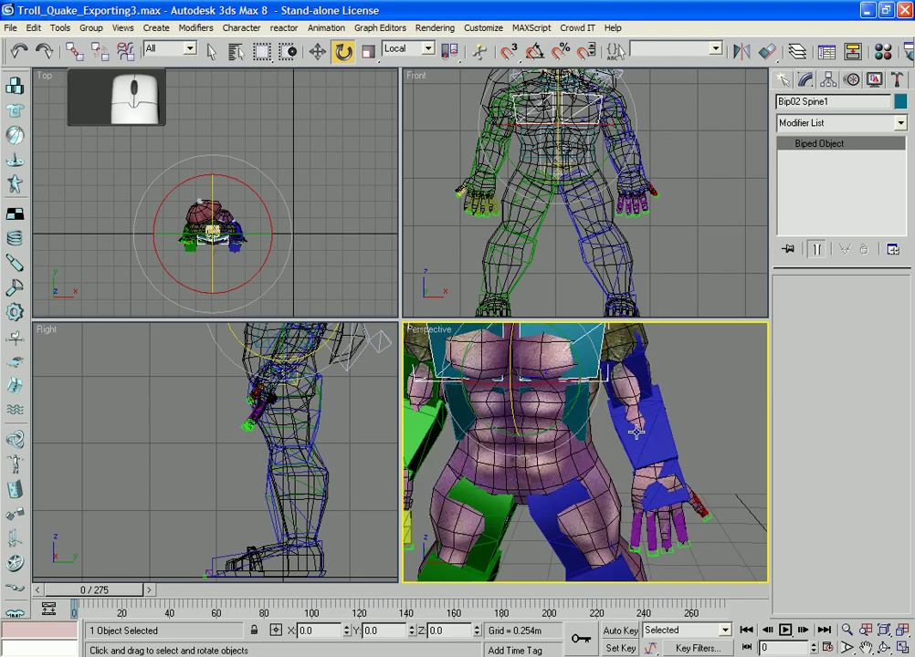
# Select the u_hands01 mesh and show its Physique vertices around the left hand's fingers
pyautogui.click(649, 486)
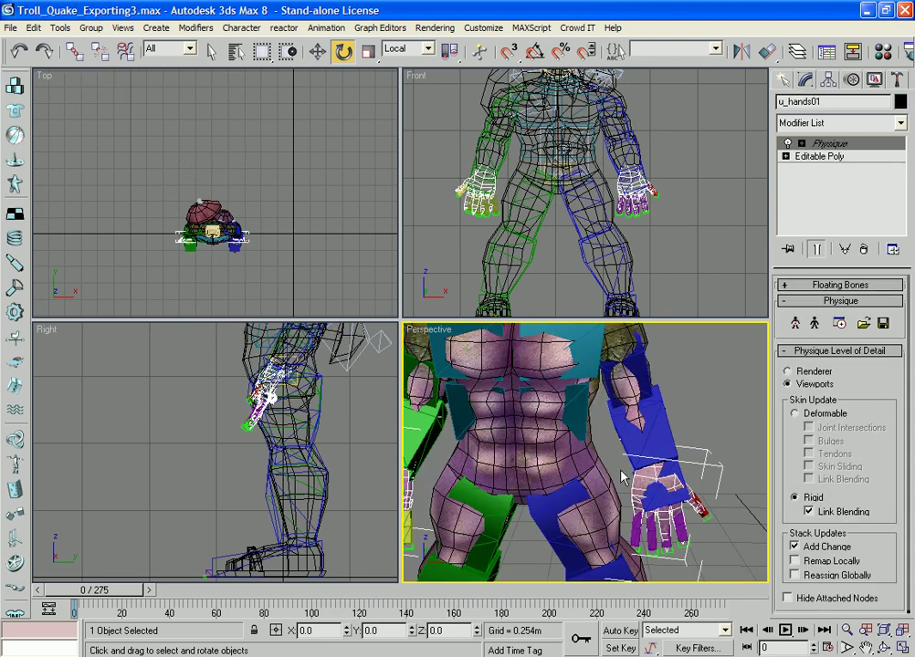
pyautogui.click(801, 143)
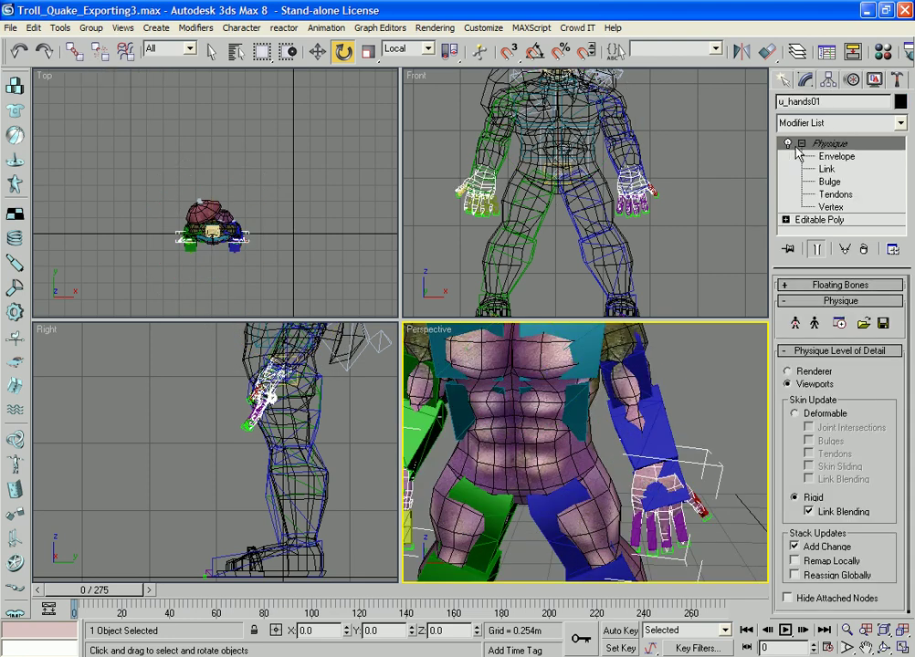
pyautogui.click(826, 208)
pyautogui.scroll(5, 598, 213)
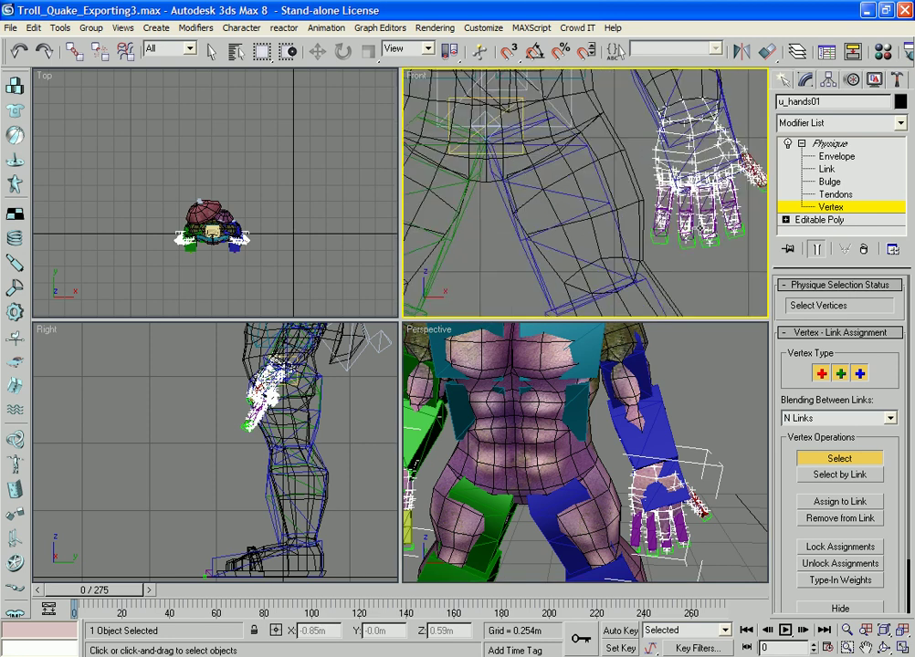
pyautogui.scroll(6, 624, 258)
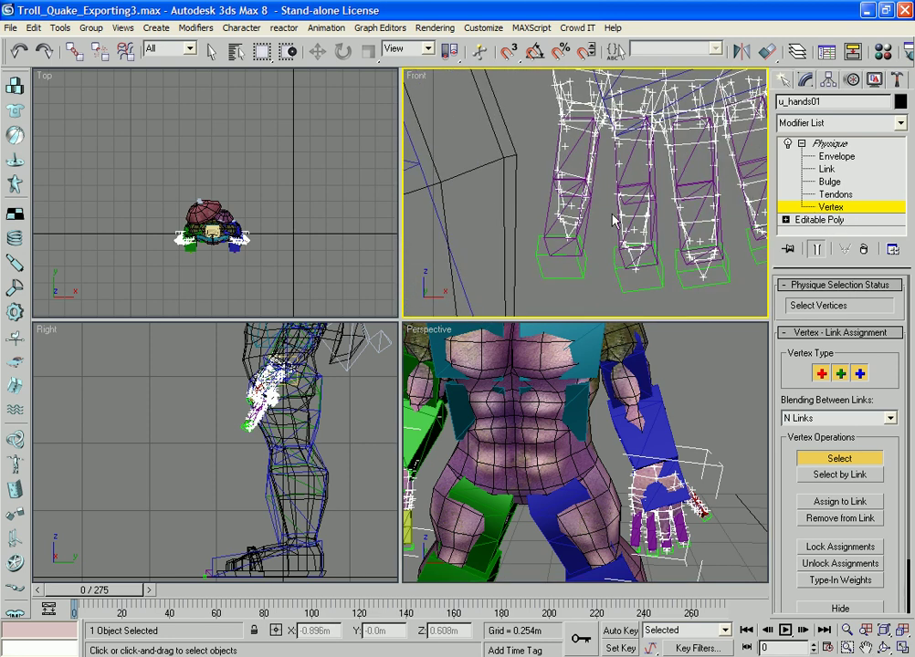
pyautogui.moveTo(613, 180); pyautogui.dragTo(595, 216, button='middle')
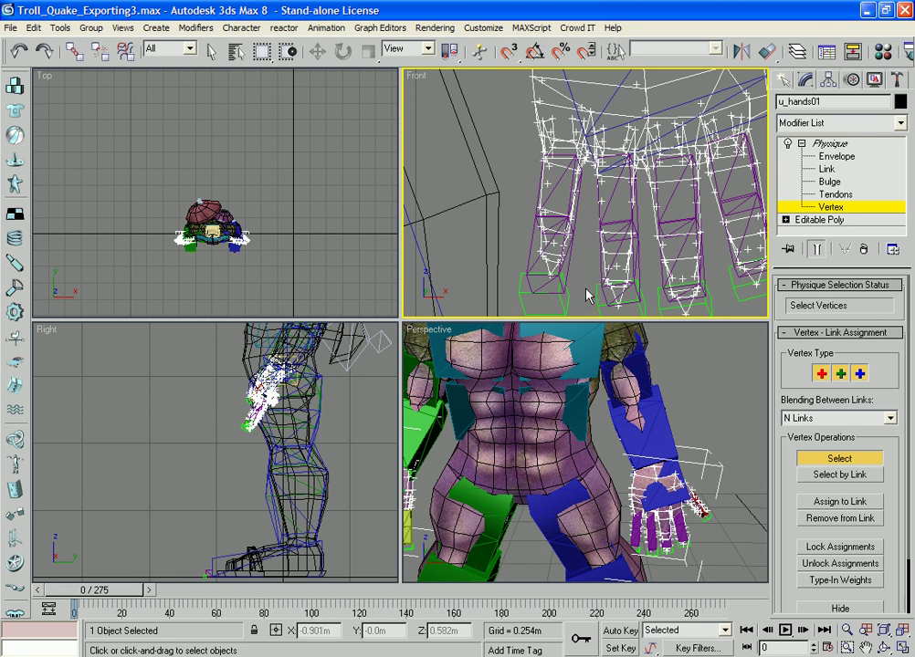
# Select the Bip02 L Hand bone, move it slightly to test the finger vertices, and undo the move
pyautogui.click(783, 80)
pyautogui.click(594, 211)
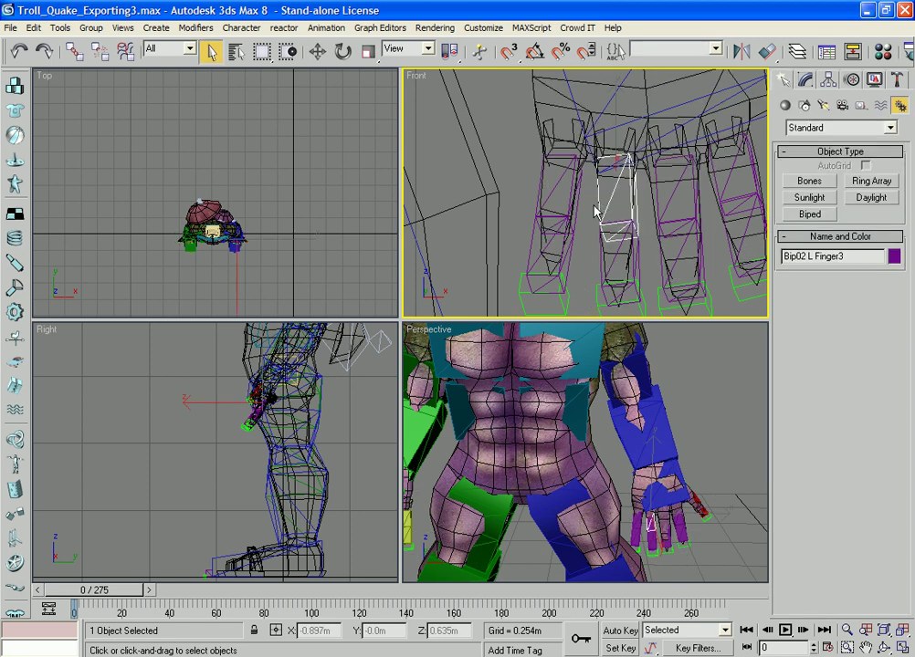
pyautogui.scroll(-3, 655, 137)
pyautogui.click(669, 88)
pyautogui.moveTo(669, 89); pyautogui.dragTo(637, 134, button='middle')
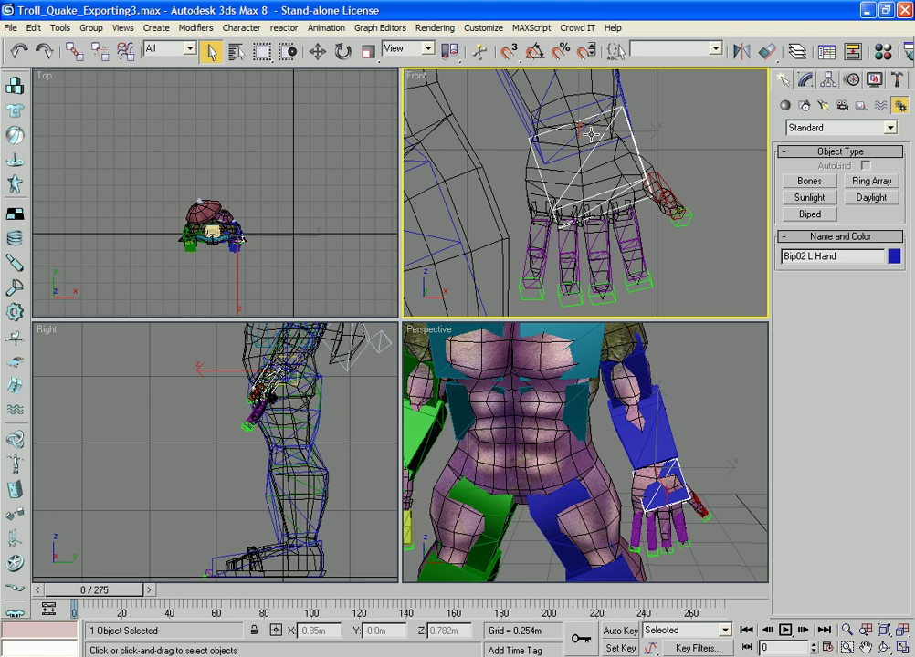
pyautogui.press('w')
pyautogui.moveTo(601, 118)
pyautogui.mouseDown()
pyautogui.moveTo(659, 113)
pyautogui.moveTo(602, 115)
pyautogui.mouseUp()
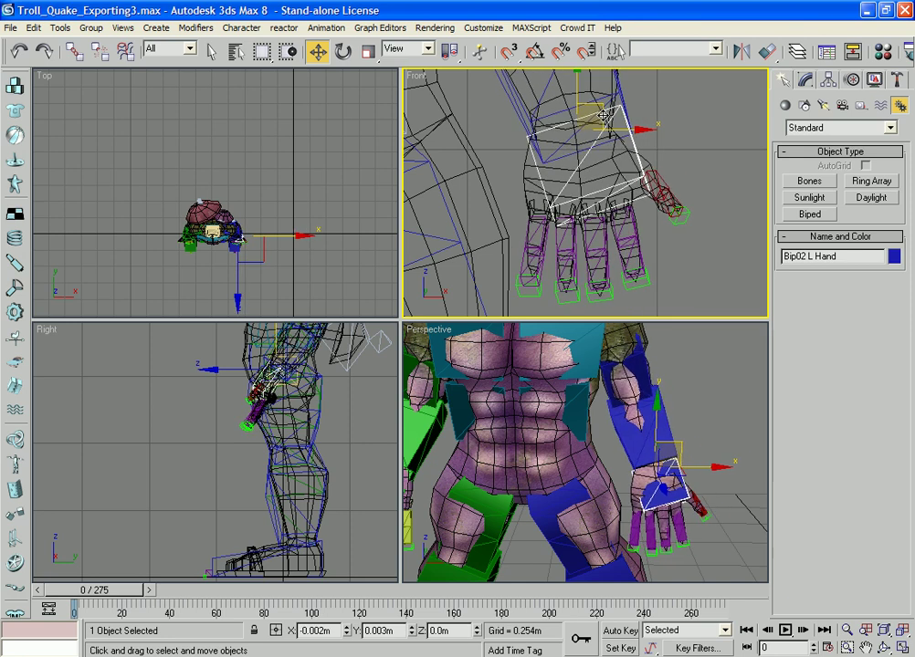
pyautogui.hotkey('ctrl', 'z')
# Examine the left hand's finger bones to identify the names of the bones for the two outer fingers
pyautogui.moveTo(566, 257); pyautogui.dragTo(582, 223, button='middle')
pyautogui.click(541, 254)
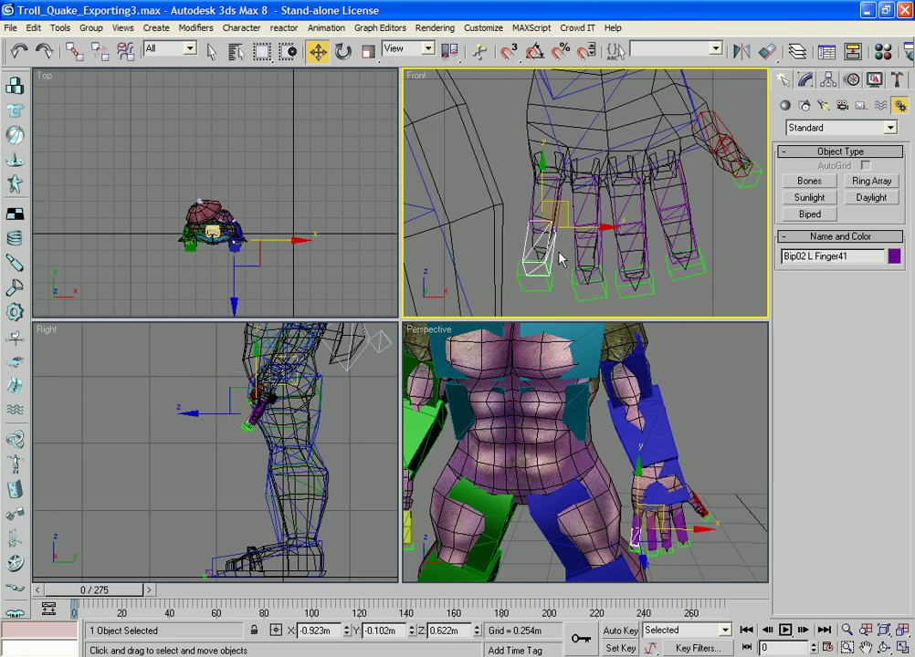
pyautogui.scroll(-5, 488, 264)
pyautogui.moveTo(502, 242); pyautogui.dragTo(515, 245, button='middle')
pyautogui.scroll(5, 517, 247)
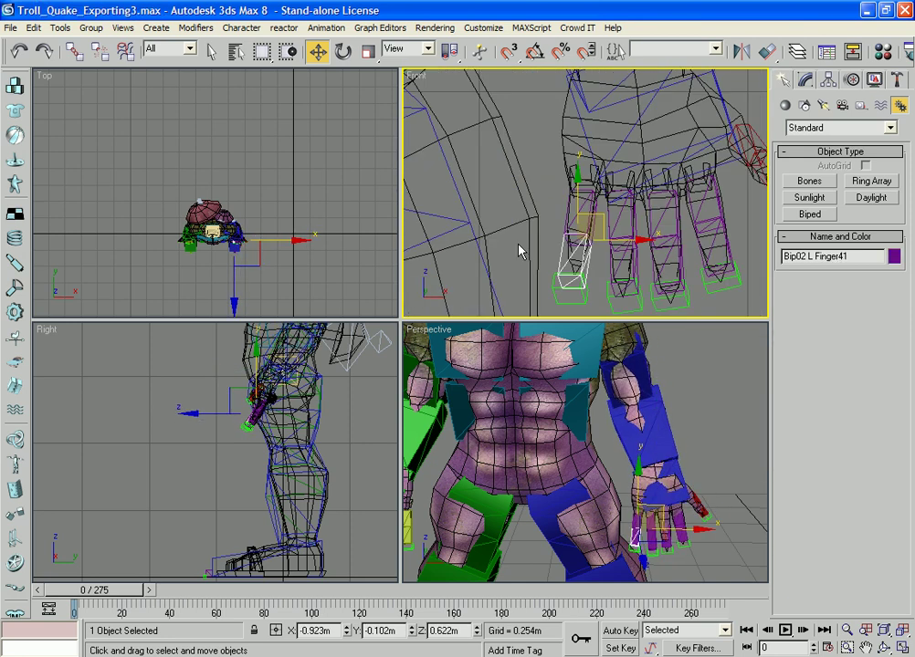
pyautogui.scroll(3, 566, 246)
pyautogui.moveTo(598, 262); pyautogui.dragTo(575, 204, button='middle')
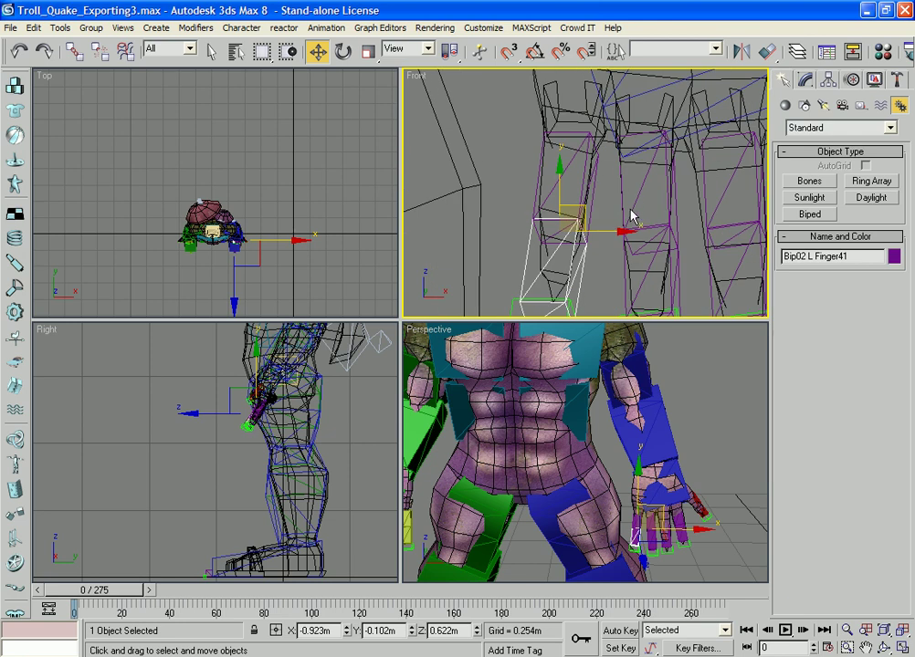
pyautogui.click(666, 271)
pyautogui.click(634, 212)
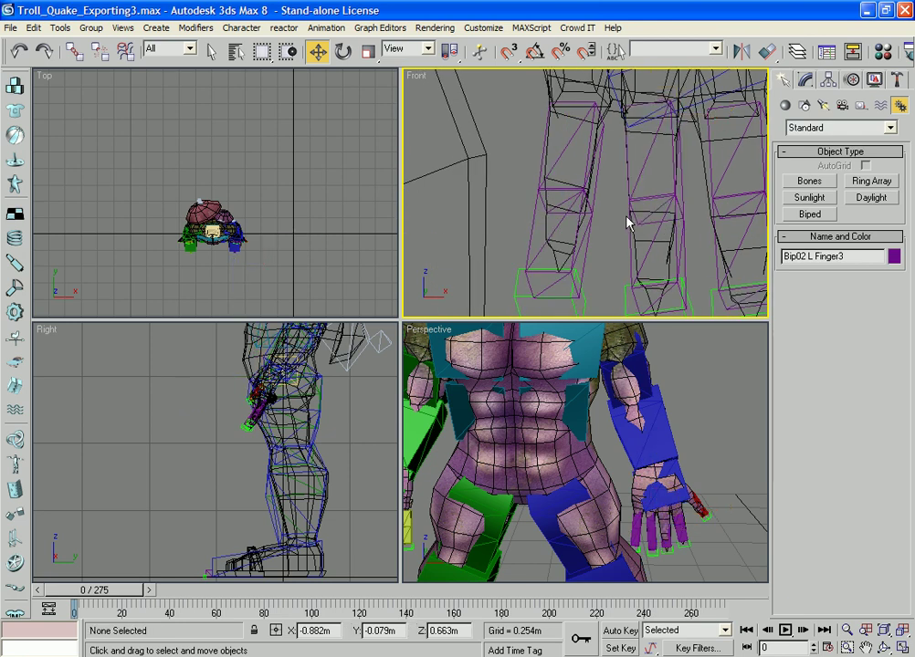
# Select the u_hands01 Physique vertices at the left little finger's tip, lock their assignments and open Type-In Weights
pyautogui.click(585, 199)
pyautogui.click(584, 198)
pyautogui.press('1')
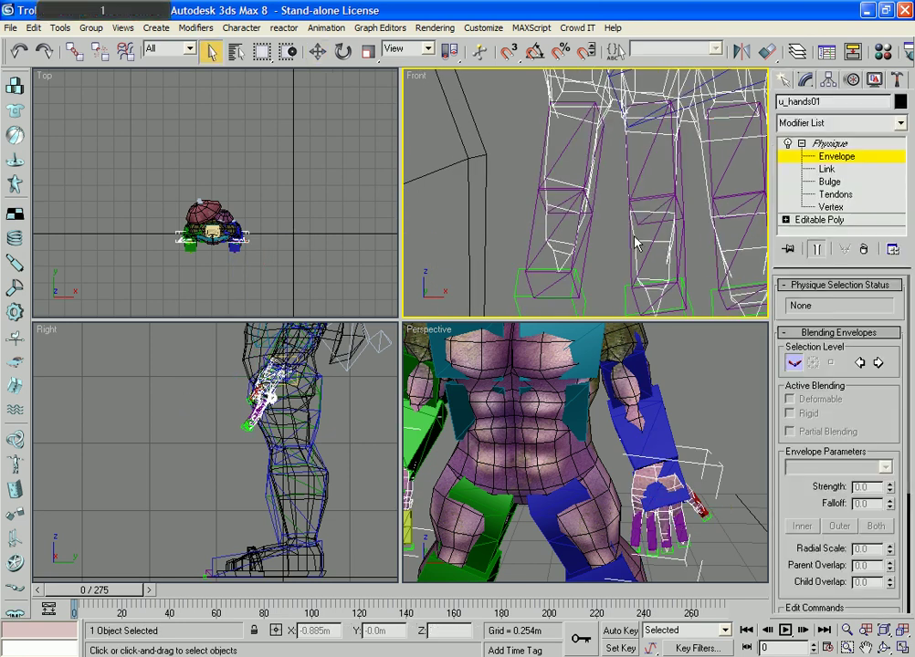
pyautogui.click(829, 208)
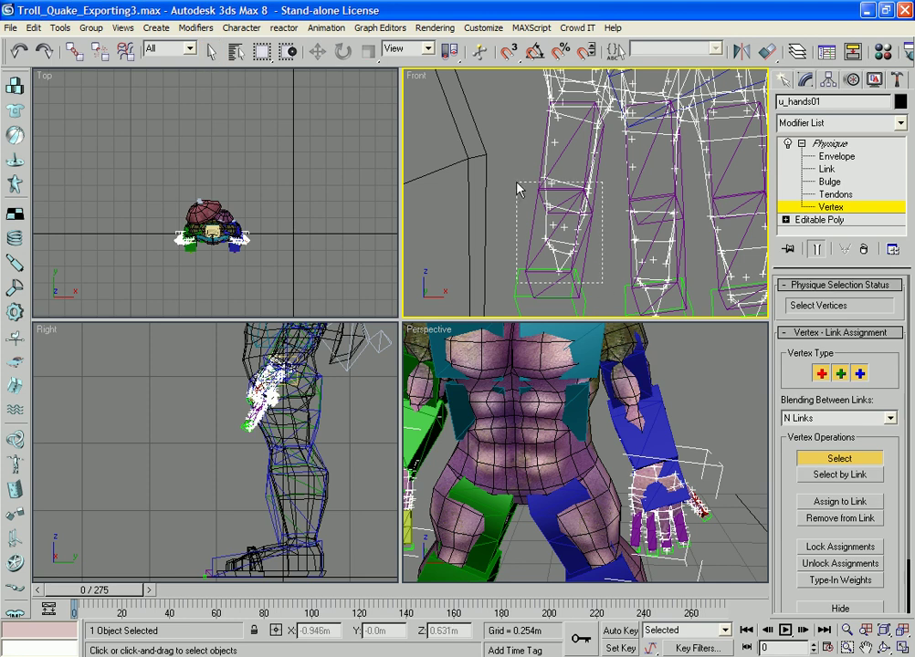
pyautogui.moveTo(517, 183); pyautogui.dragTo(516, 176)
pyautogui.click(840, 548)
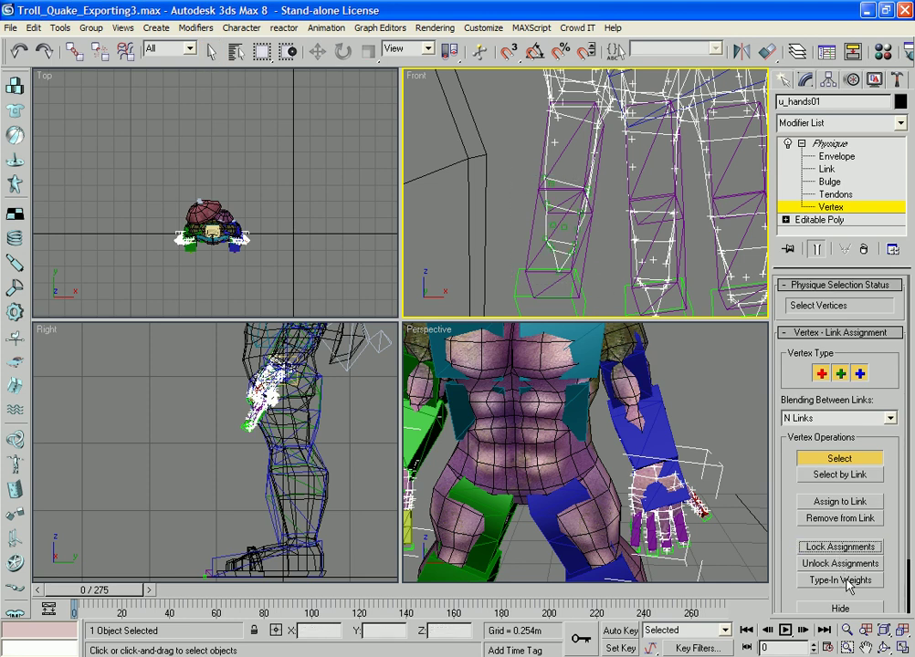
pyautogui.click(848, 585)
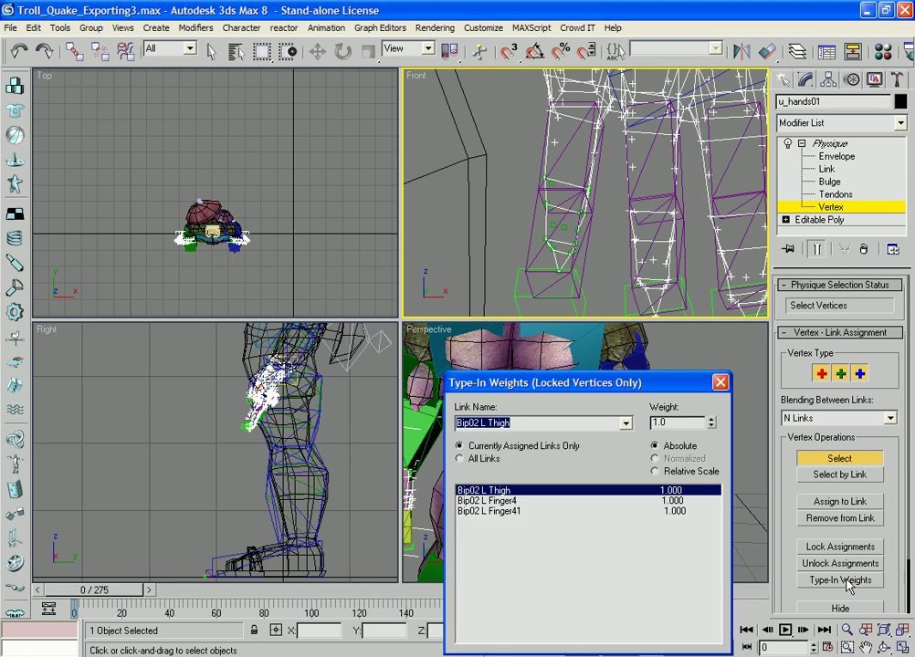
pyautogui.moveTo(604, 393); pyautogui.dragTo(319, 267)
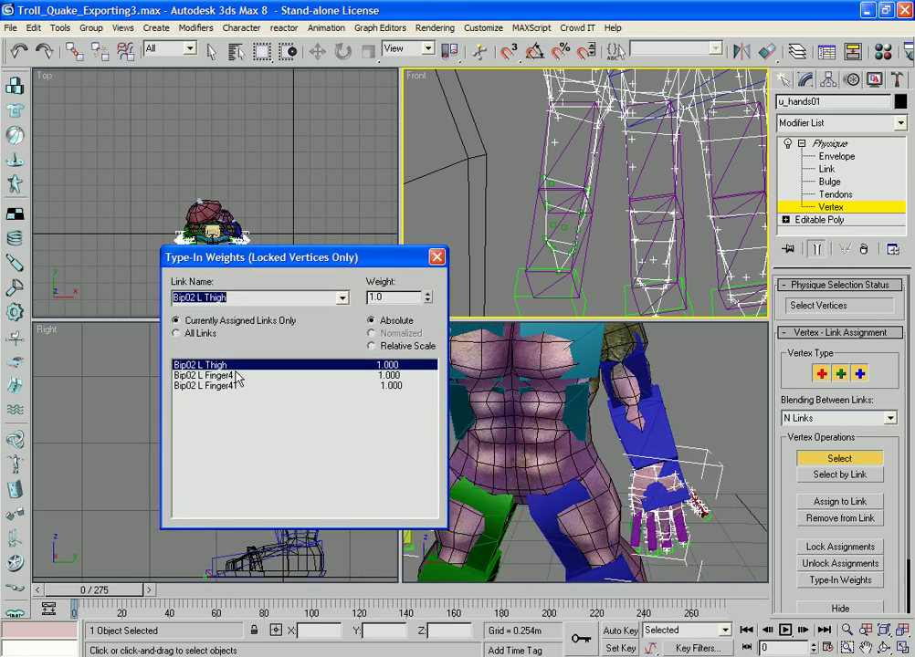
# Set the locked little-finger vertices' weight to 0 for Bip02 L Thigh and 1.0 for Bip02 L Finger41
pyautogui.click(369, 299)
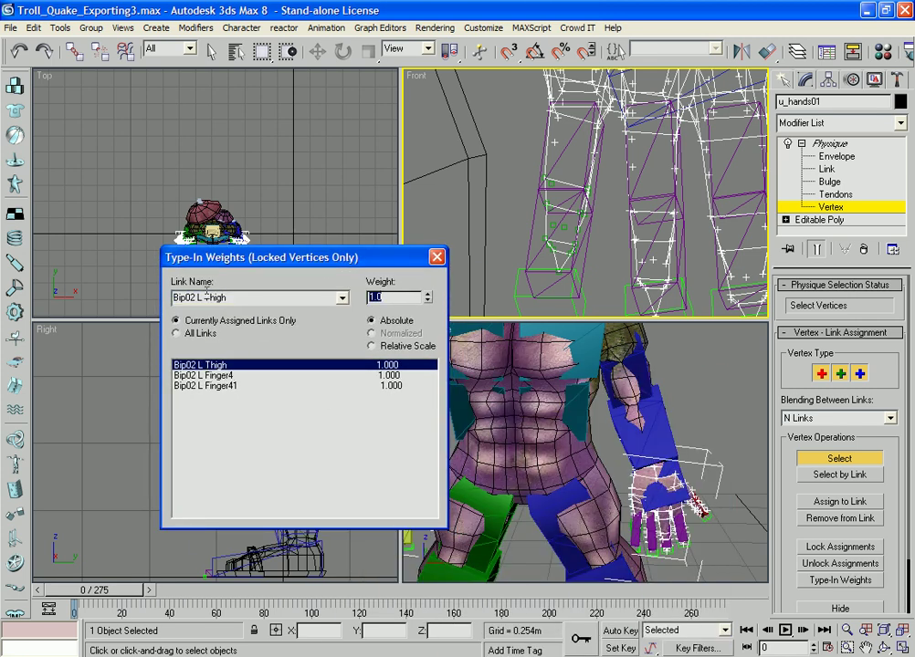
pyautogui.write('0')
pyautogui.press('Return')
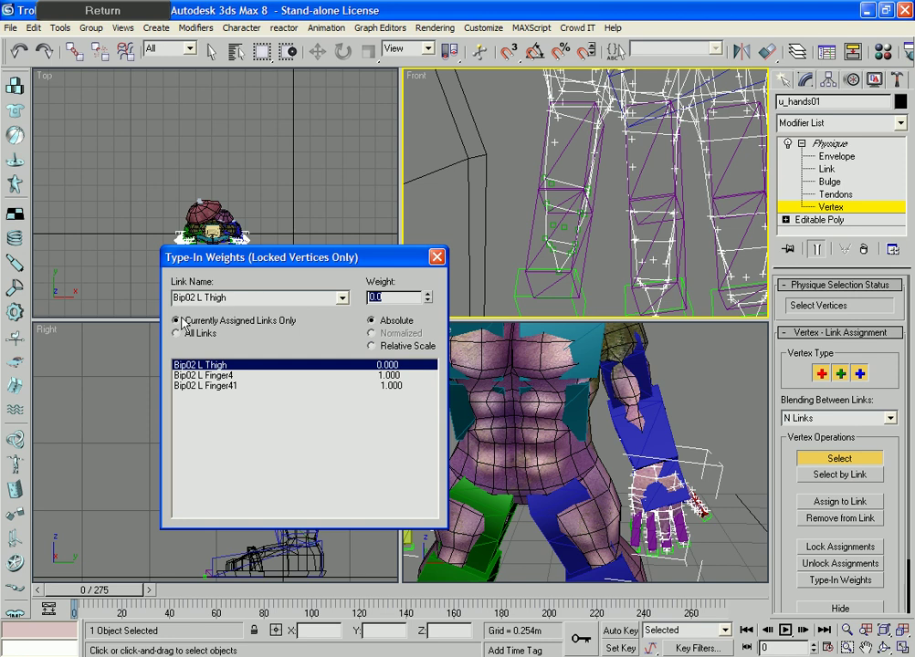
pyautogui.click(178, 334)
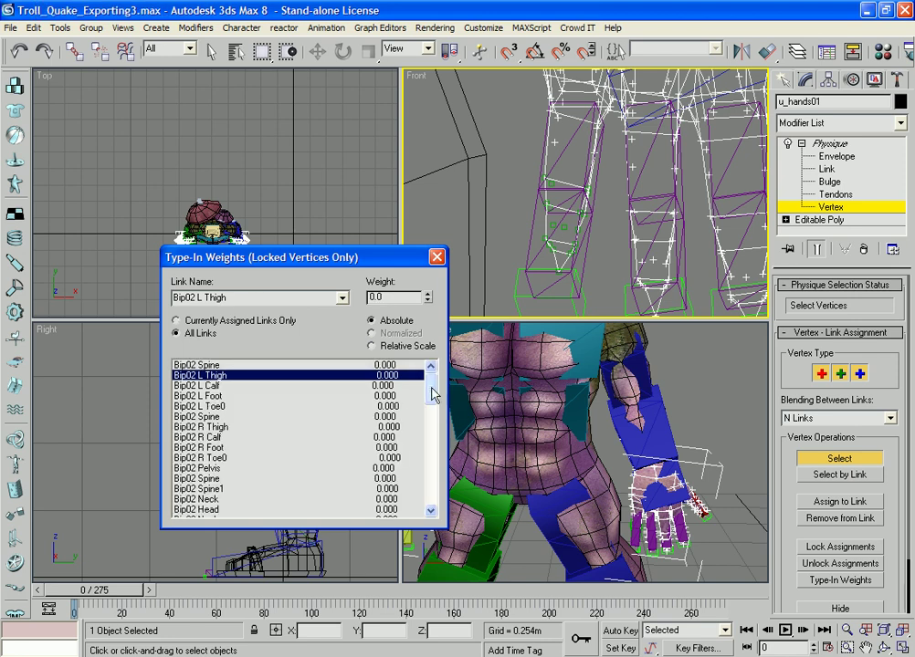
pyautogui.moveTo(434, 395); pyautogui.dragTo(435, 445)
pyautogui.click(275, 437)
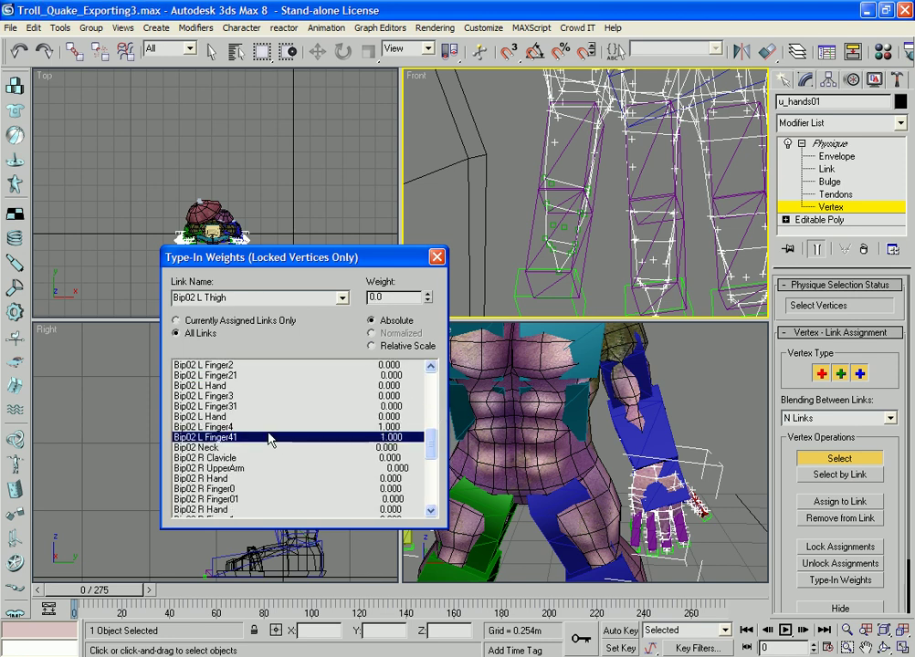
pyautogui.press('Return')
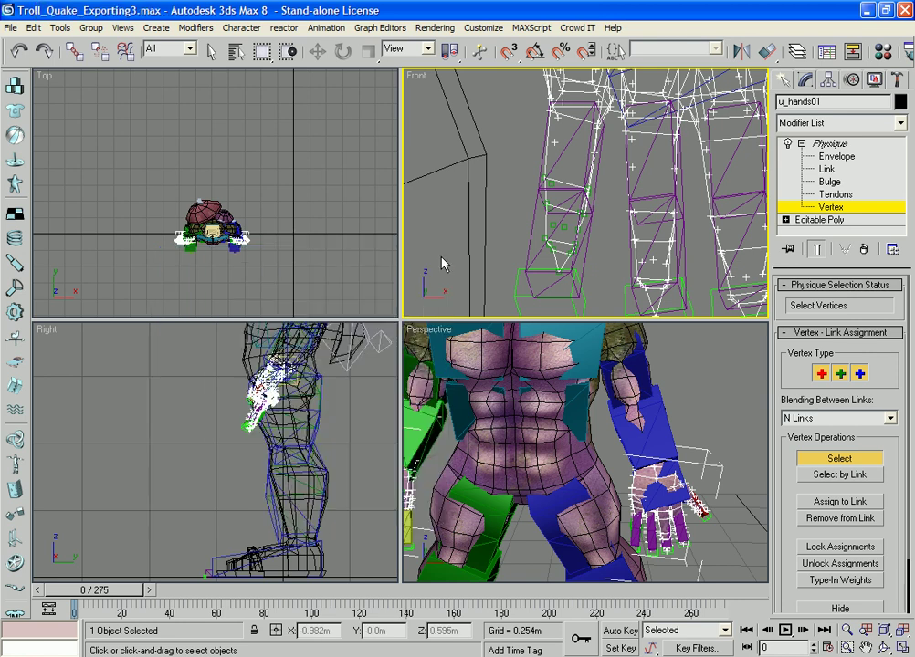
pyautogui.click(436, 257)
# Select the vertices at the tip of the finger beside the left little finger, lock them and open Type-In Weights
pyautogui.moveTo(570, 172); pyautogui.dragTo(569, 175, button='middle')
pyautogui.moveTo(637, 232); pyautogui.dragTo(639, 205, button='middle')
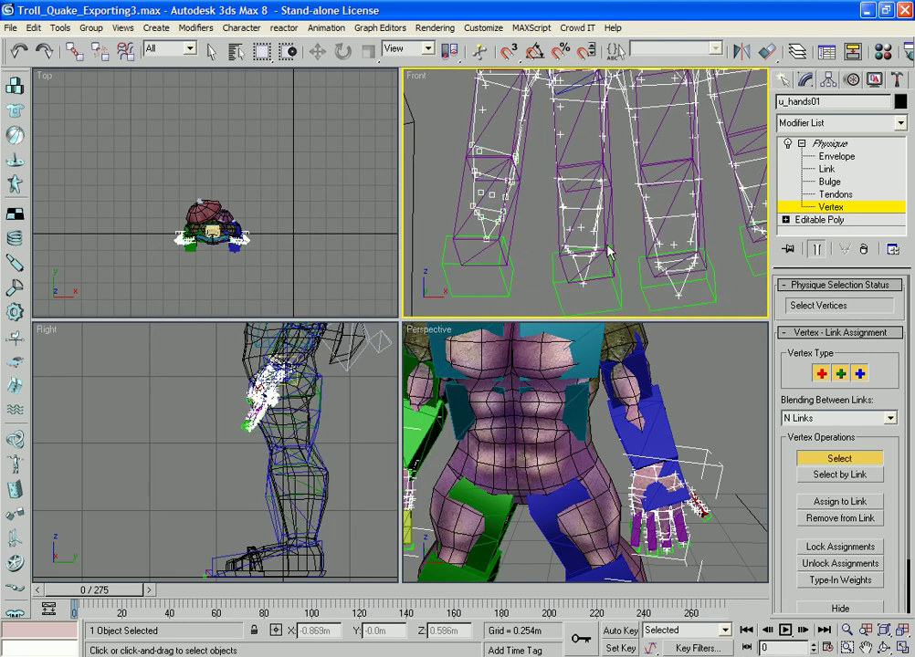
pyautogui.moveTo(632, 302); pyautogui.dragTo(545, 179)
pyautogui.click(853, 551)
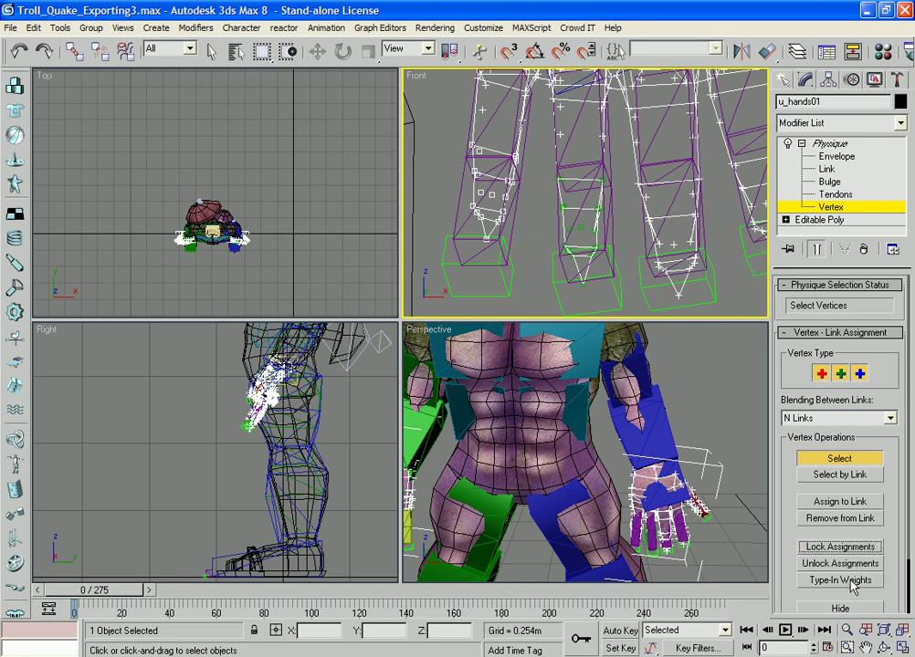
pyautogui.click(850, 582)
# Set the locked second-finger vertices' weight to 0 for Bip02 L Thigh and 1.0 for Bip02 L Finger31
pyautogui.click(686, 421)
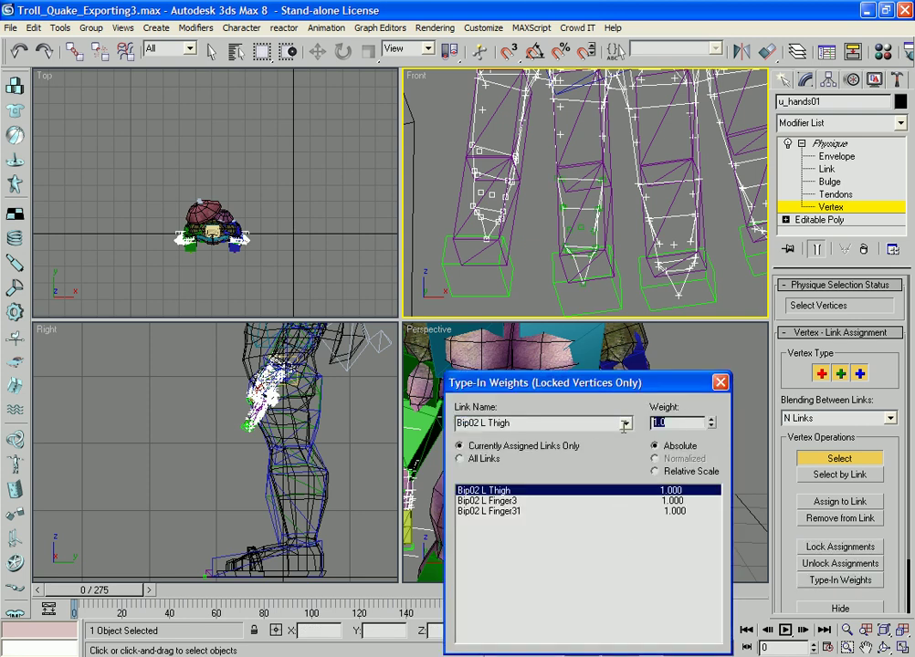
pyautogui.write('0')
pyautogui.press('Return')
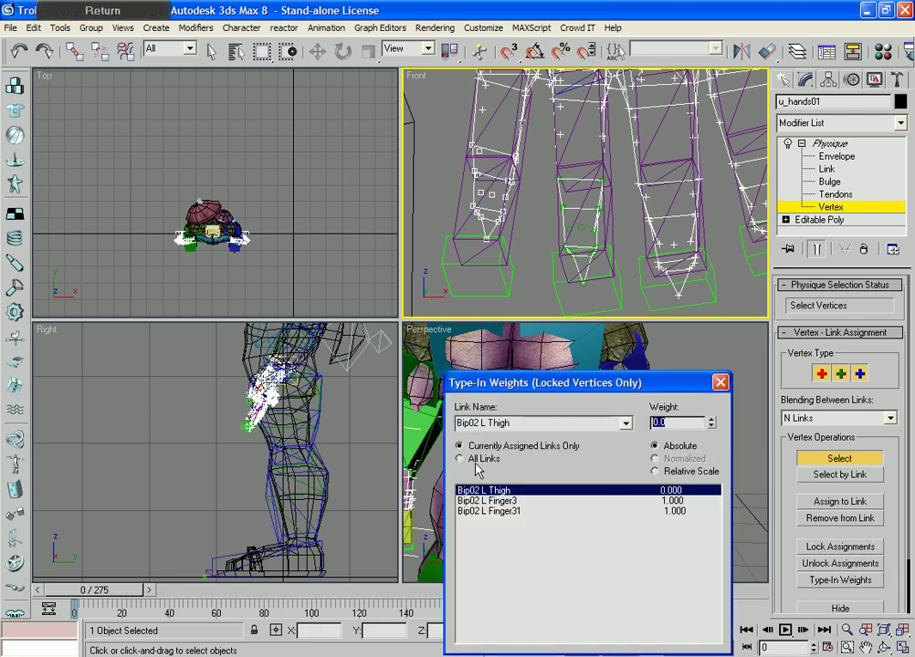
pyautogui.click(460, 458)
pyautogui.moveTo(715, 520); pyautogui.dragTo(716, 575)
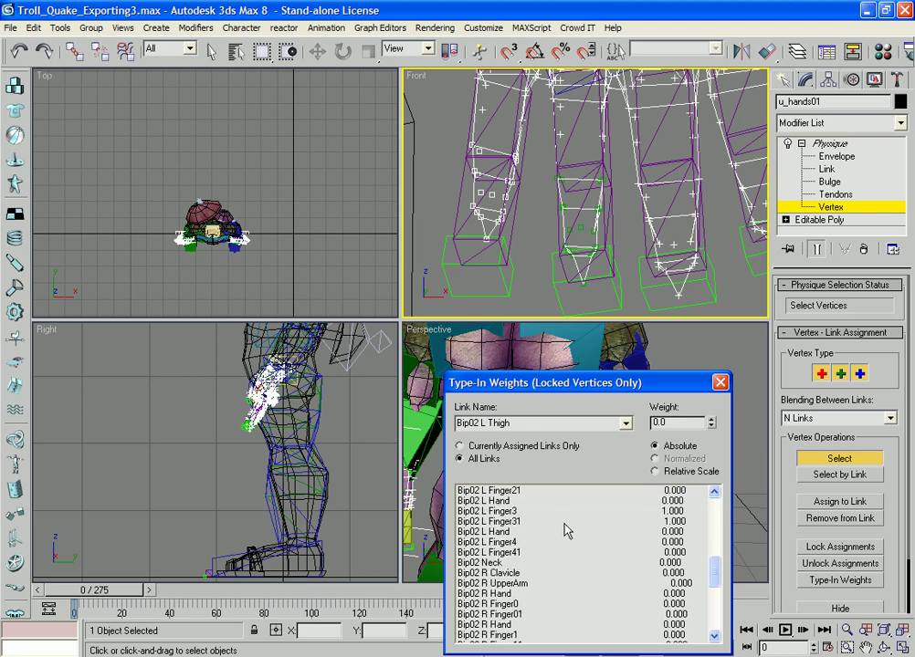
pyautogui.click(576, 521)
pyautogui.press('Return')
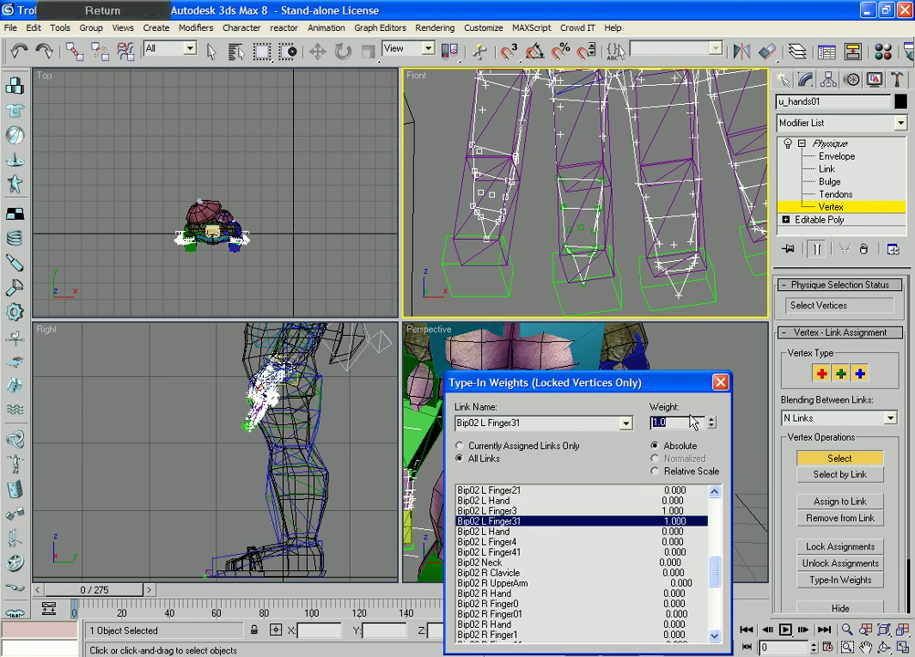
pyautogui.click(721, 381)
# Move the Bip02 L Hand bone up and outward to test how the reweighted finger vertices follow
pyautogui.click(784, 80)
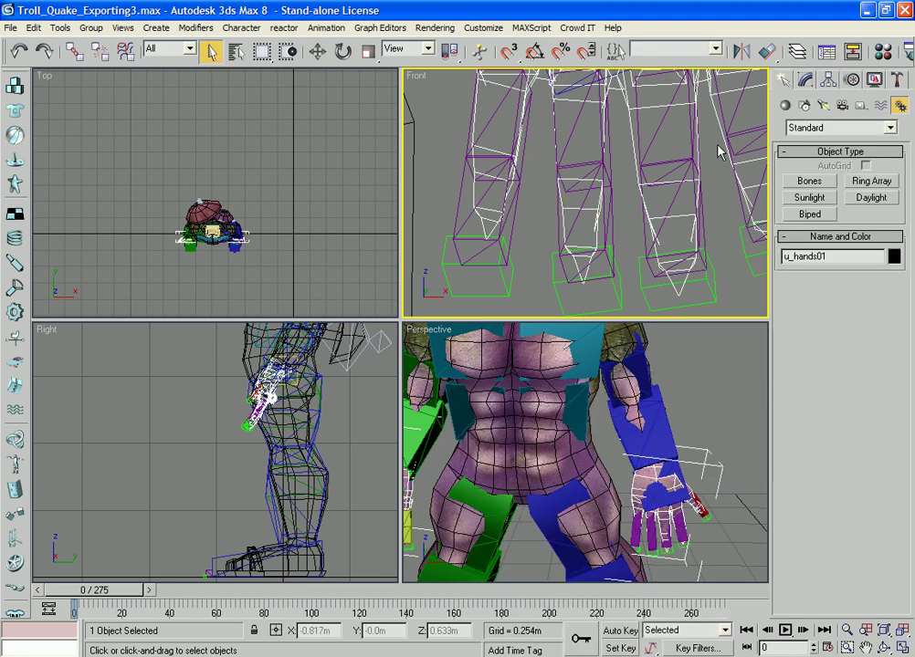
pyautogui.scroll(-6, 703, 173)
pyautogui.moveTo(692, 189); pyautogui.dragTo(689, 247, button='middle')
pyautogui.click(641, 146)
pyautogui.press('e')
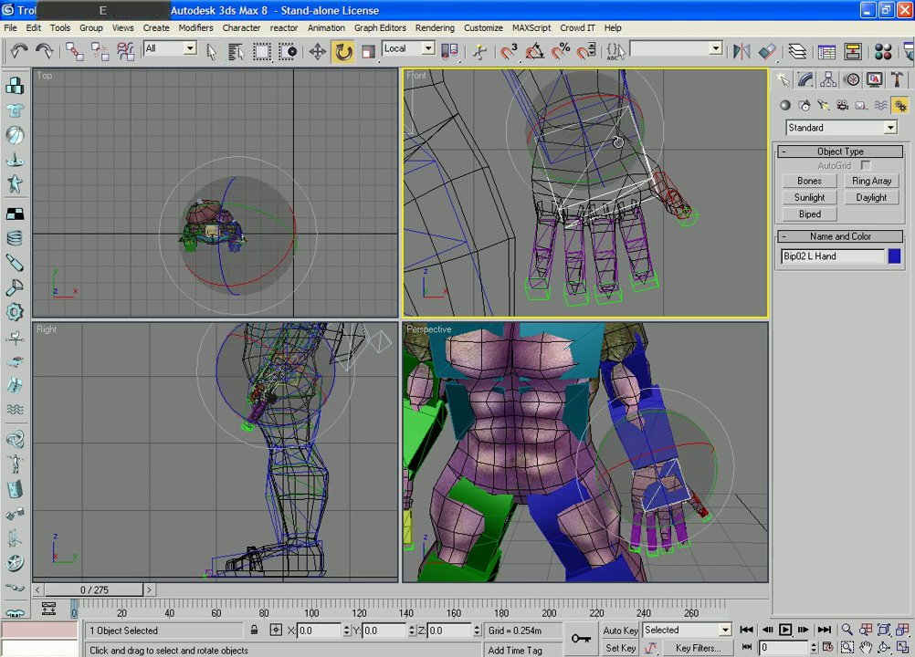
pyautogui.press('w')
pyautogui.moveTo(642, 144); pyautogui.dragTo(636, 108)
pyautogui.moveTo(596, 221); pyautogui.dragTo(602, 176, button='middle')
pyautogui.scroll(6, 602, 176)
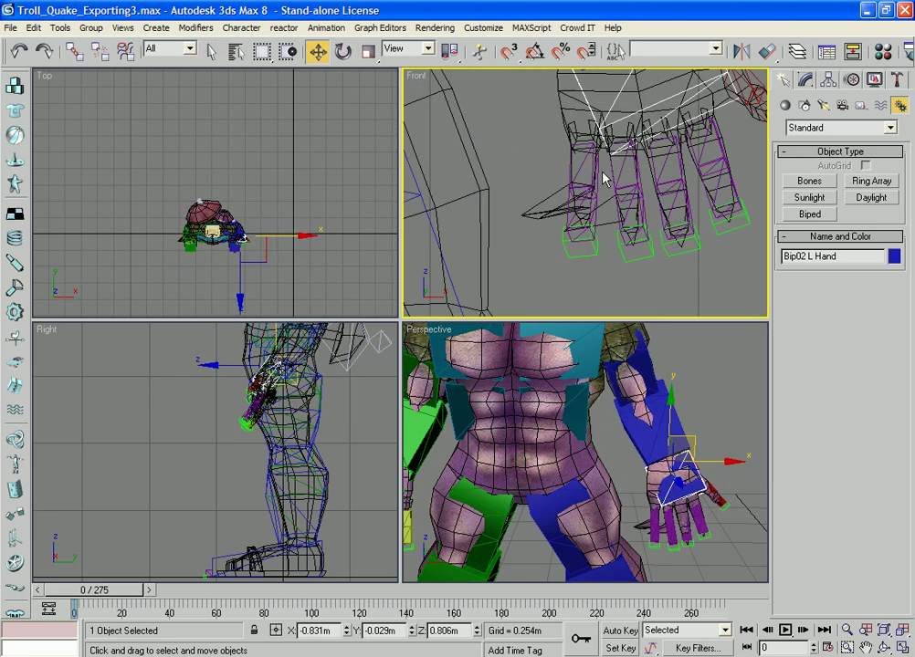
# Select the two stray u_hands01 vertices trailing beside the left little finger and lock their assignments
pyautogui.click(517, 238)
pyautogui.press('1')
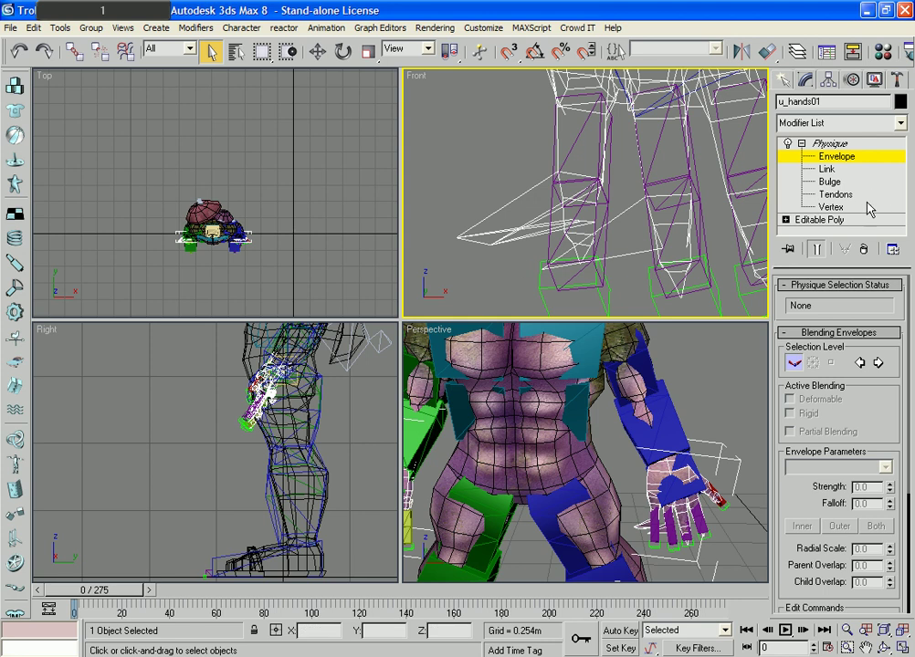
pyautogui.click(845, 207)
pyautogui.moveTo(507, 265); pyautogui.dragTo(423, 206)
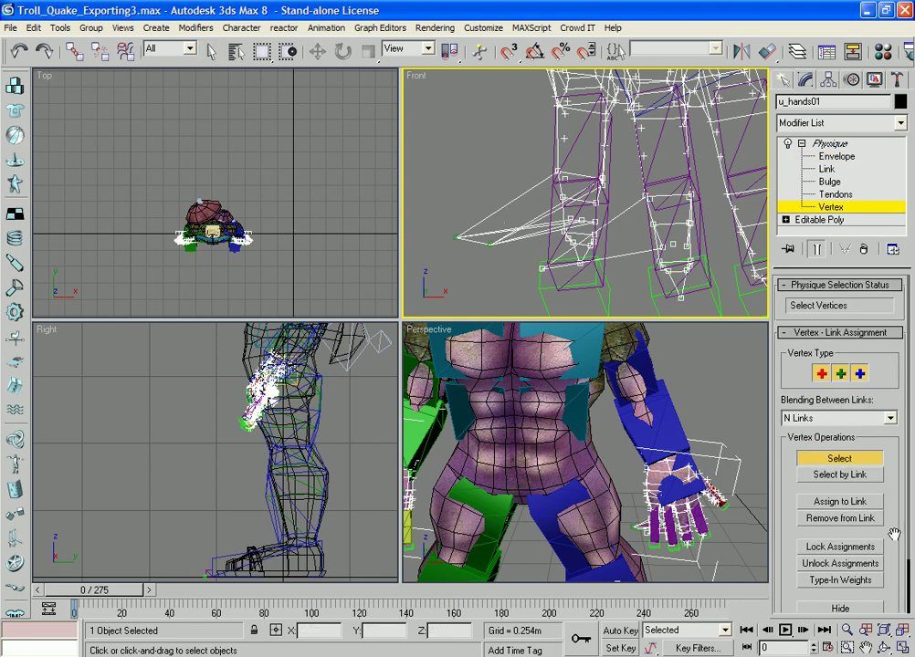
pyautogui.click(840, 546)
# Set the weight of the two locked stray vertices beside the left little finger to 1.0 for Bip02 L Finger41
pyautogui.click(834, 581)
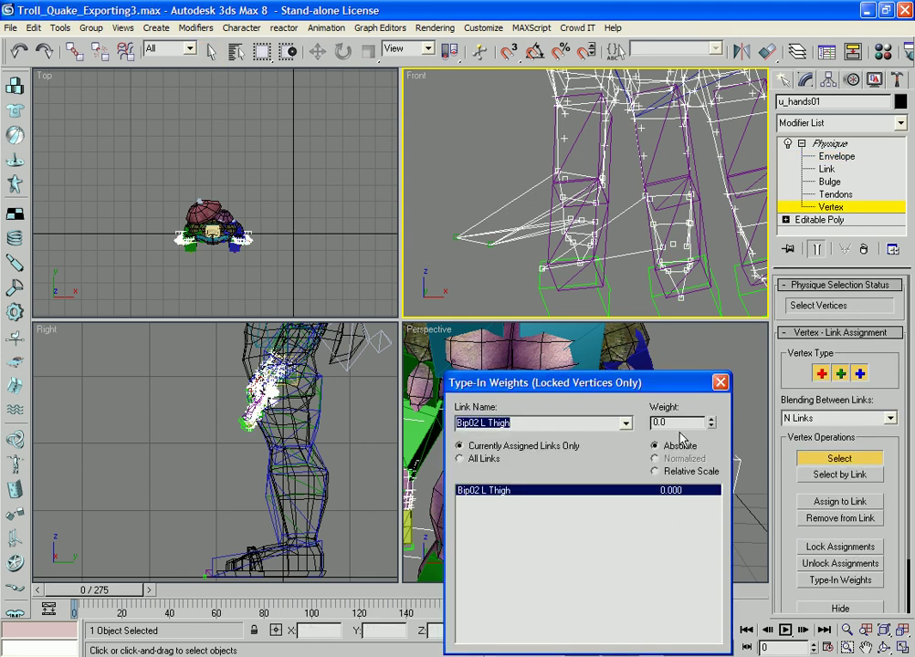
pyautogui.click(460, 458)
pyautogui.moveTo(717, 535); pyautogui.dragTo(718, 572)
pyautogui.click(519, 593)
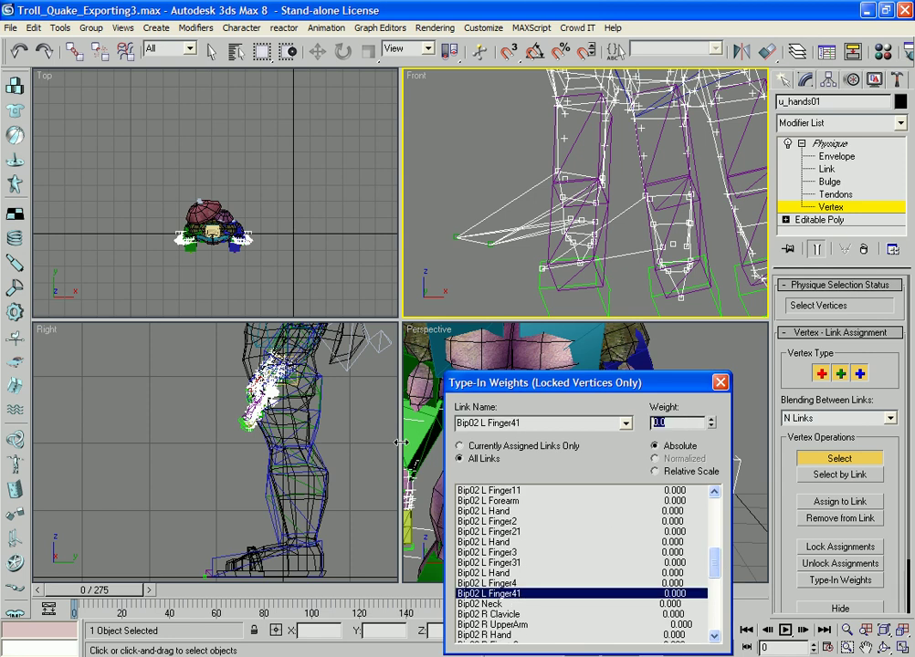
pyautogui.write('1')
pyautogui.press('Return')
pyautogui.click(720, 383)
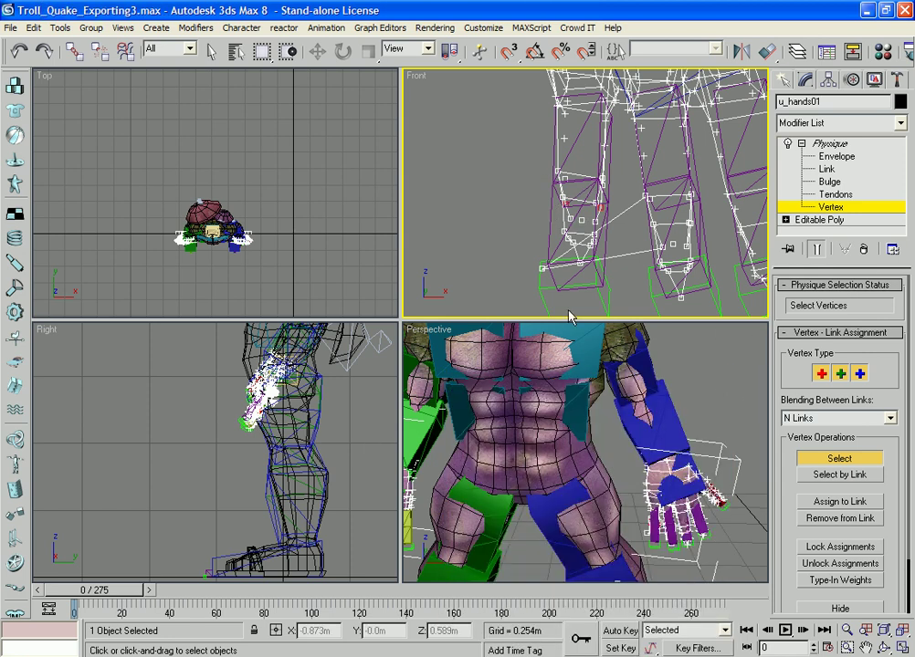
# Lock the remaining stray vertex near the little fingertip and set its weight to 1.0 for Bip02 L Finger31
pyautogui.click(840, 545)
pyautogui.click(839, 547)
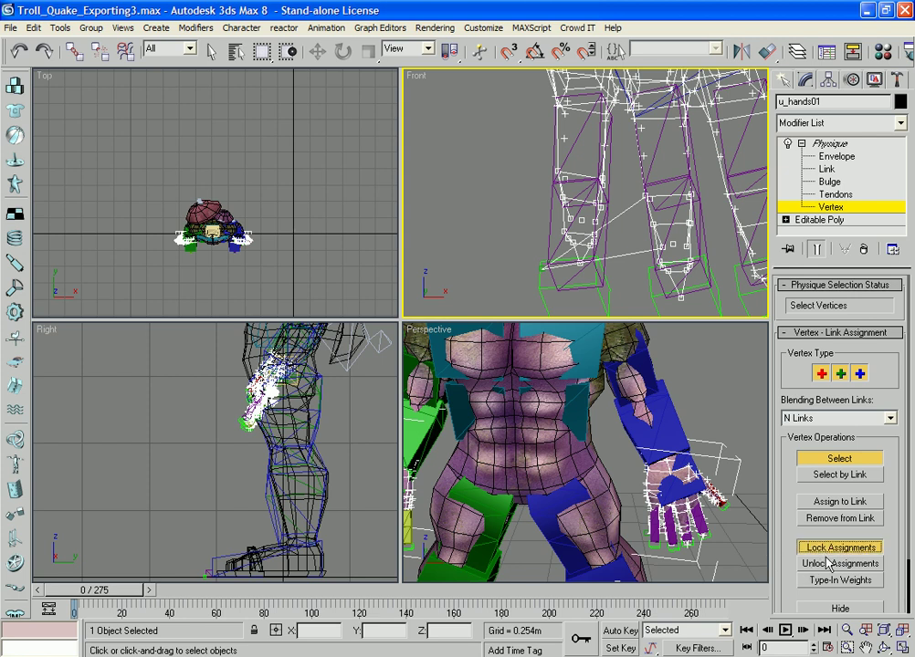
pyautogui.click(827, 583)
pyautogui.click(506, 460)
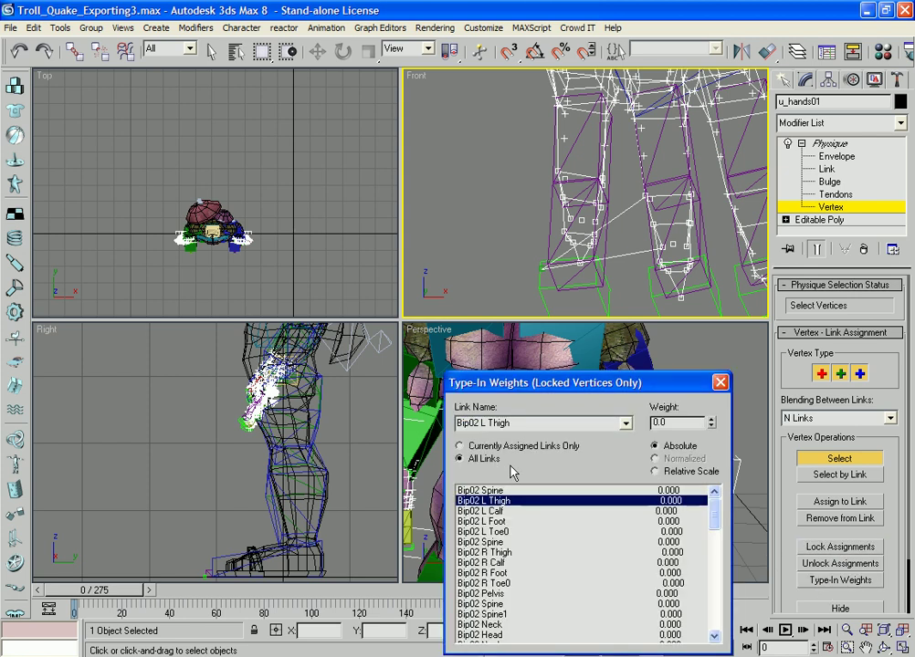
pyautogui.moveTo(718, 519); pyautogui.dragTo(728, 573)
pyautogui.click(566, 522)
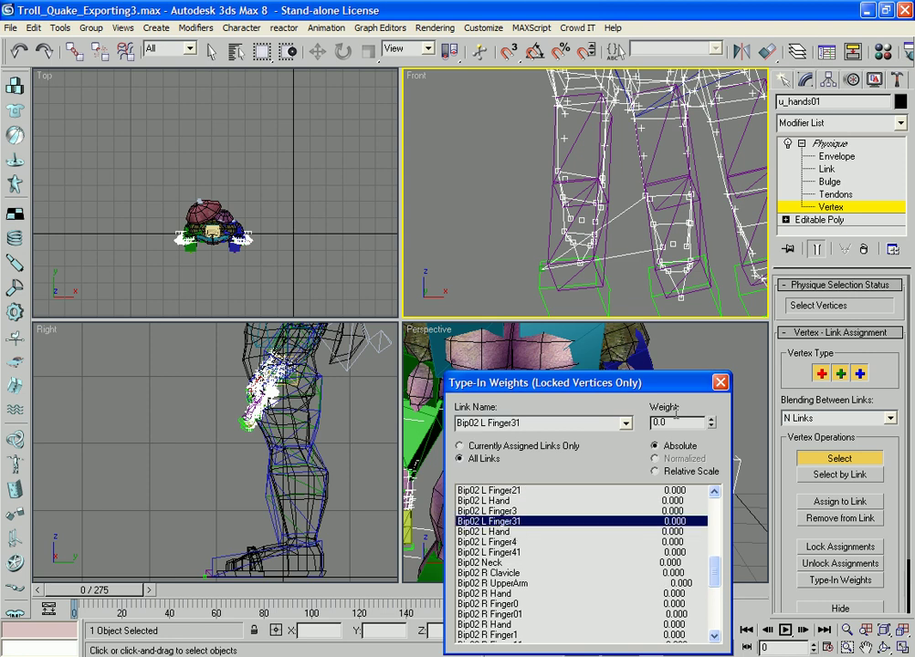
pyautogui.write('1')
pyautogui.press('Return')
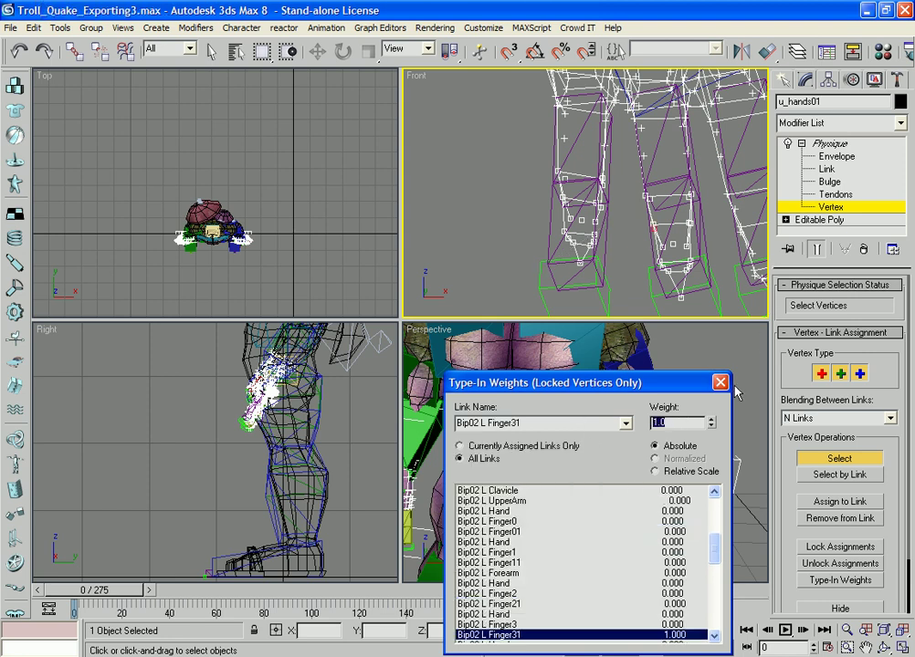
pyautogui.click(720, 383)
# Select the Bip02 L Hand bone and move it slightly outward to test the corrected finger vertices
pyautogui.scroll(-8, 611, 187)
pyautogui.moveTo(611, 188); pyautogui.dragTo(600, 276, button='middle')
pyautogui.scroll(3, 600, 277)
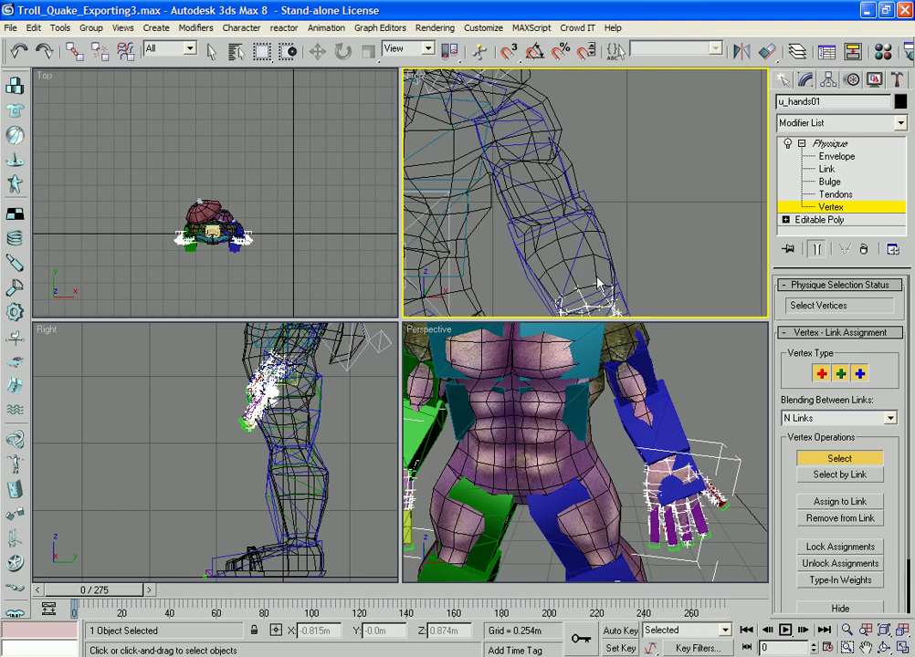
pyautogui.click(787, 91)
pyautogui.scroll(-4, 675, 185)
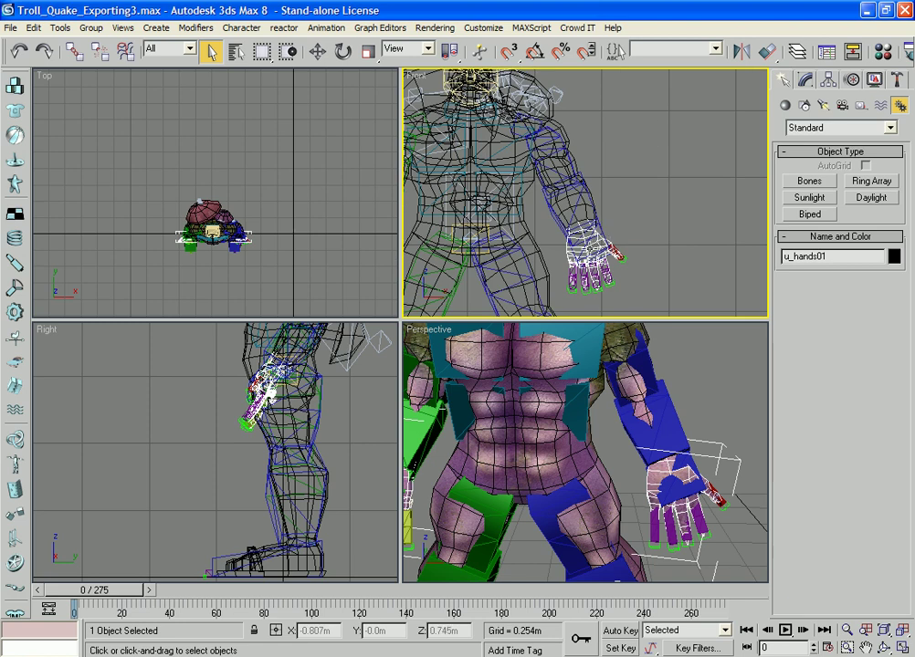
pyautogui.click(599, 229)
pyautogui.press('w')
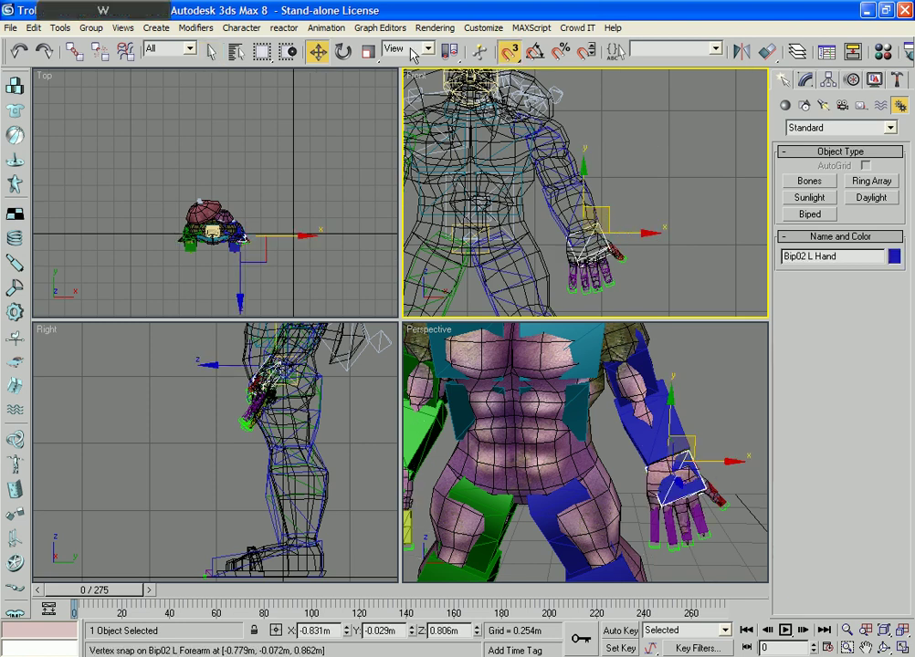
pyautogui.moveTo(616, 235); pyautogui.dragTo(637, 241)
# Select u_torso01, compare its Physique skin update in Deformable and Rigid modes, and examine its vertex assignments along the left arm
pyautogui.click(806, 79)
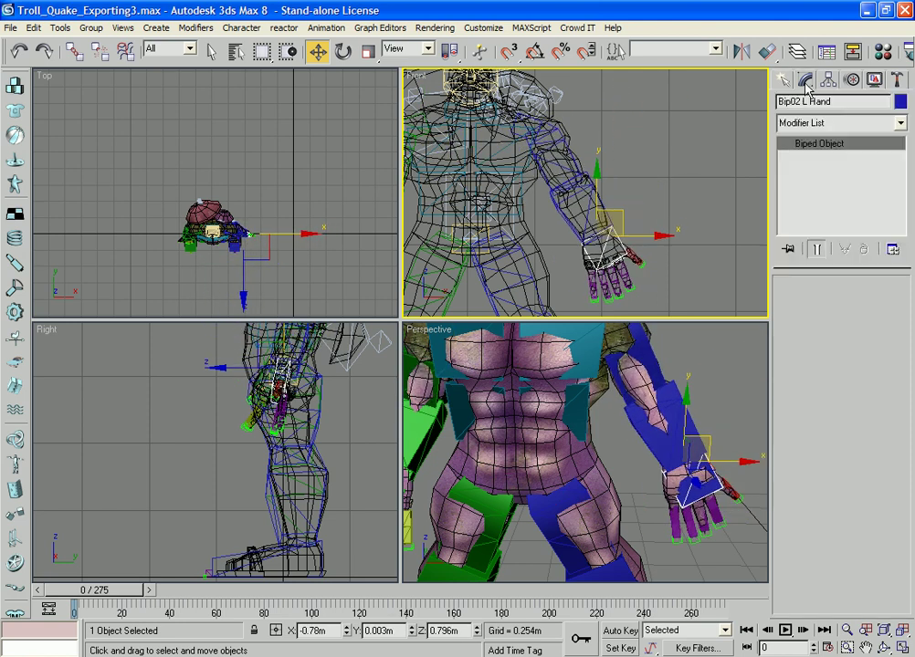
pyautogui.click(849, 80)
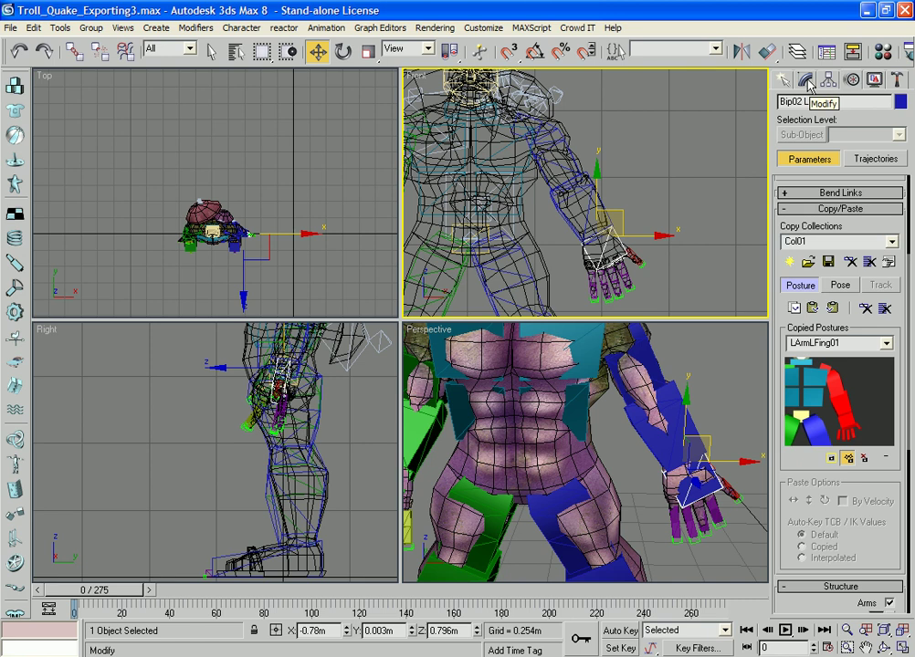
pyautogui.click(807, 80)
pyautogui.click(587, 202)
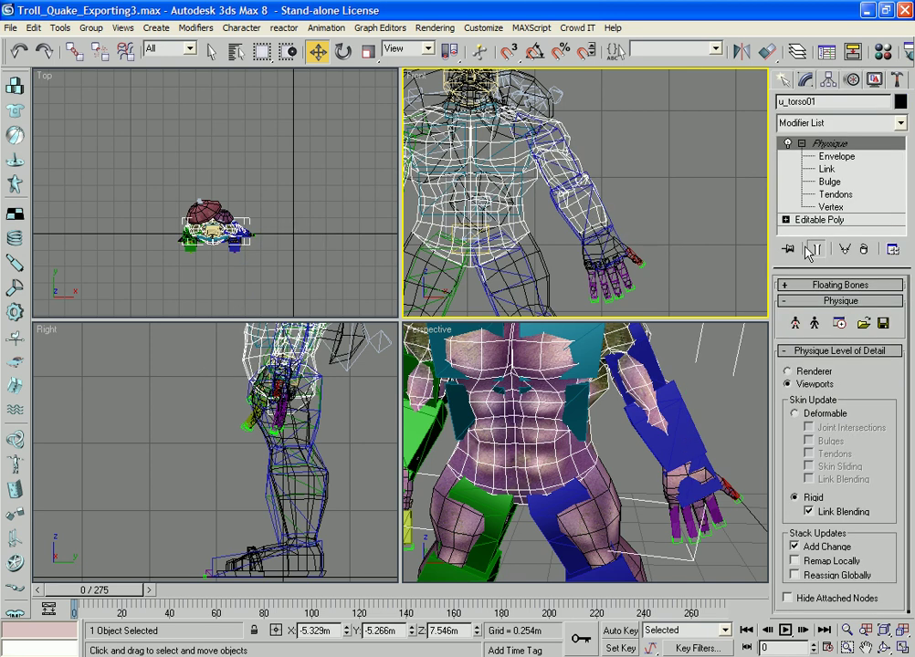
pyautogui.click(811, 499)
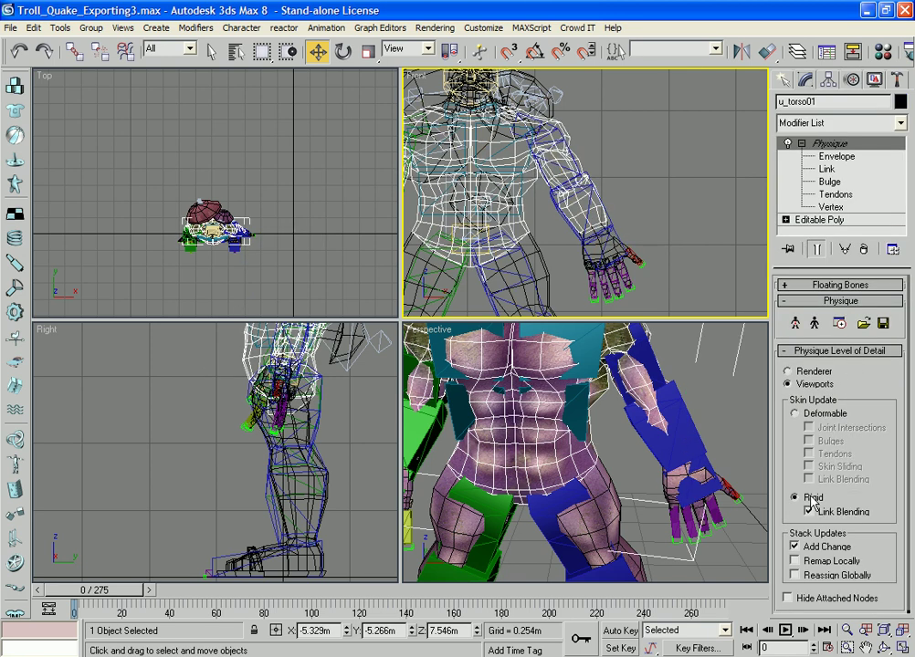
pyautogui.click(809, 416)
pyautogui.click(800, 496)
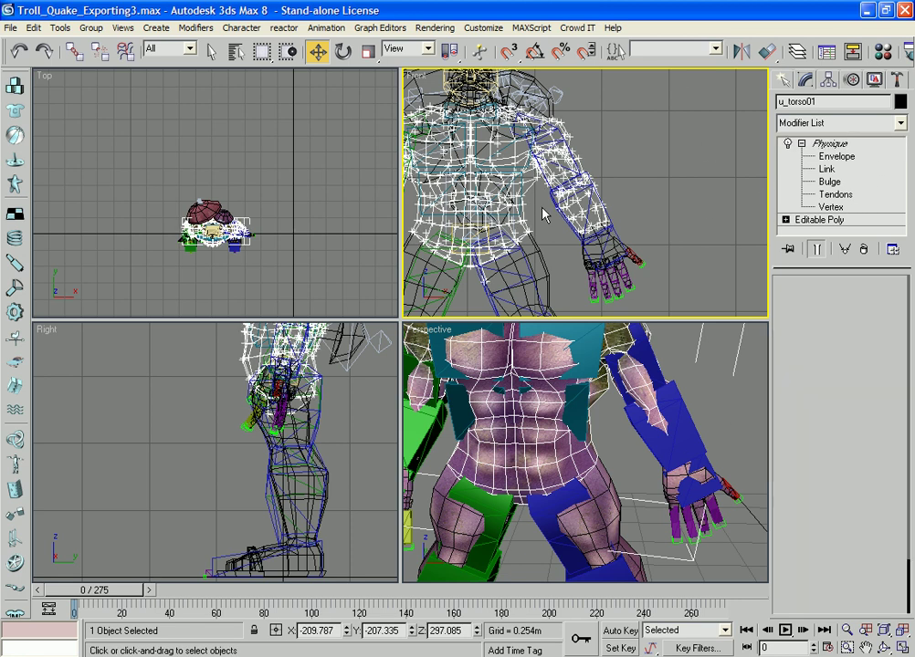
pyautogui.click(849, 208)
pyautogui.scroll(8, 603, 201)
pyautogui.scroll(-8, 640, 196)
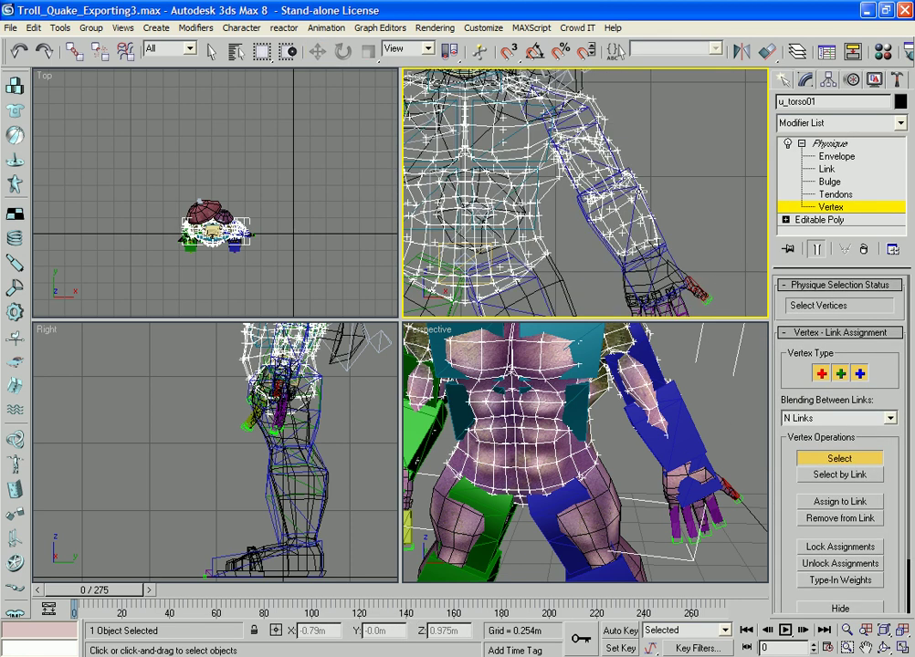
# Raise the Bip02 L Hand bone up and away from the body to test how the torso mesh deforms along the arm
pyautogui.click(781, 81)
pyautogui.click(647, 235)
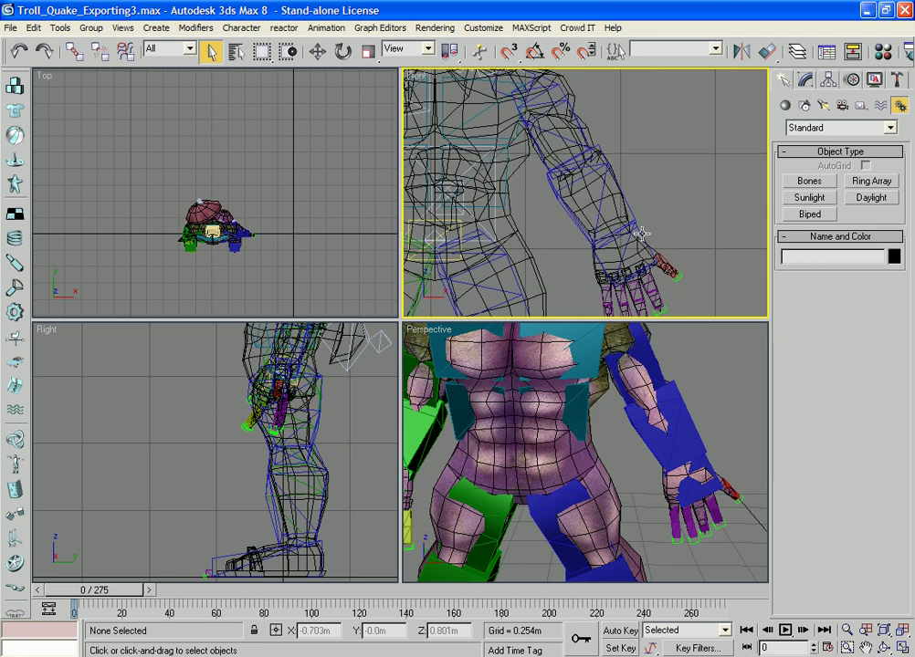
pyautogui.press('w')
pyautogui.click(646, 235)
pyautogui.moveTo(649, 235); pyautogui.dragTo(720, 186)
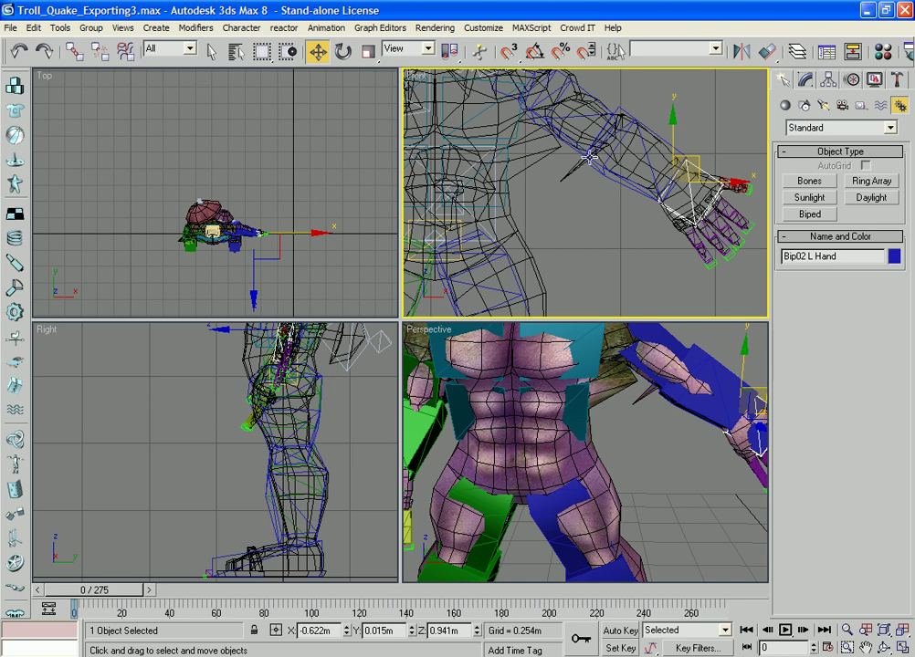
# Select the stray u_torso01 vertex hanging below the left elbow, lock its assignment and open Type-In Weights
pyautogui.scroll(5, 568, 200)
pyautogui.click(520, 219)
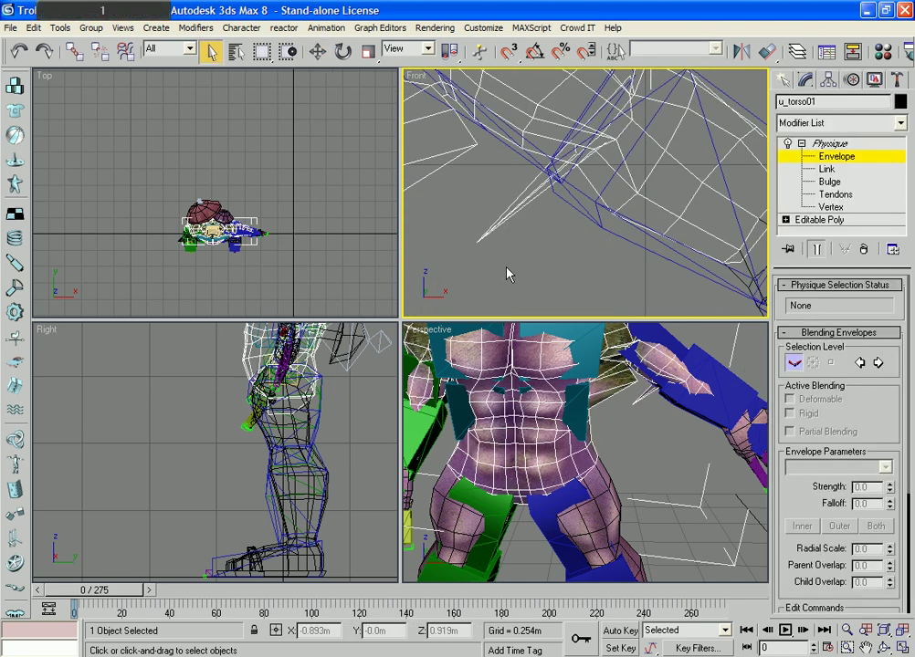
pyautogui.click(827, 207)
pyautogui.moveTo(466, 221); pyautogui.dragTo(522, 257)
pyautogui.click(854, 546)
pyautogui.click(839, 581)
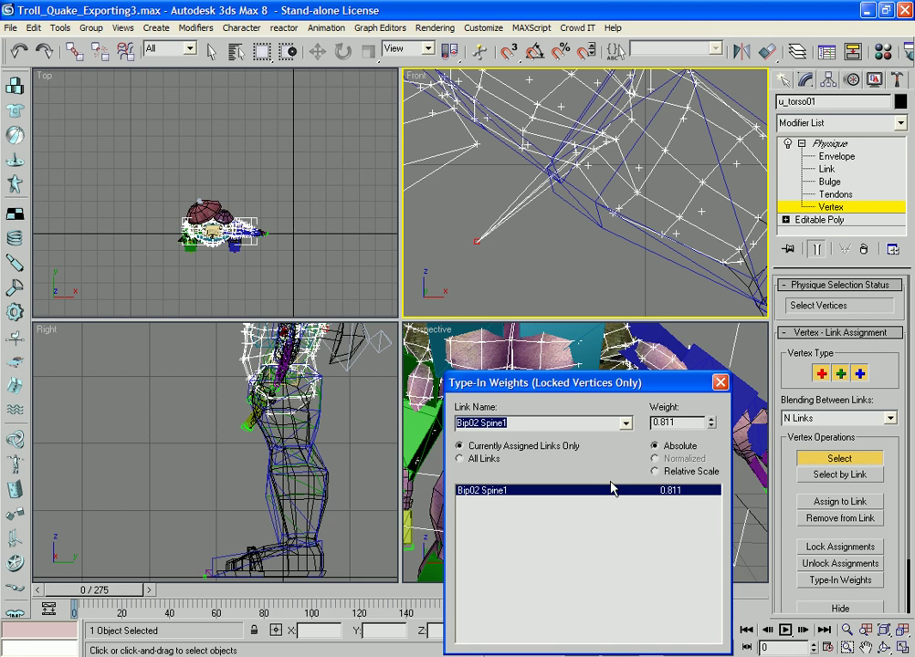
# Set the selected stray vertex's Bip02 Spine1 weight to 0 and list all links
pyautogui.press('Tab')
pyautogui.write('0')
pyautogui.press('Return')
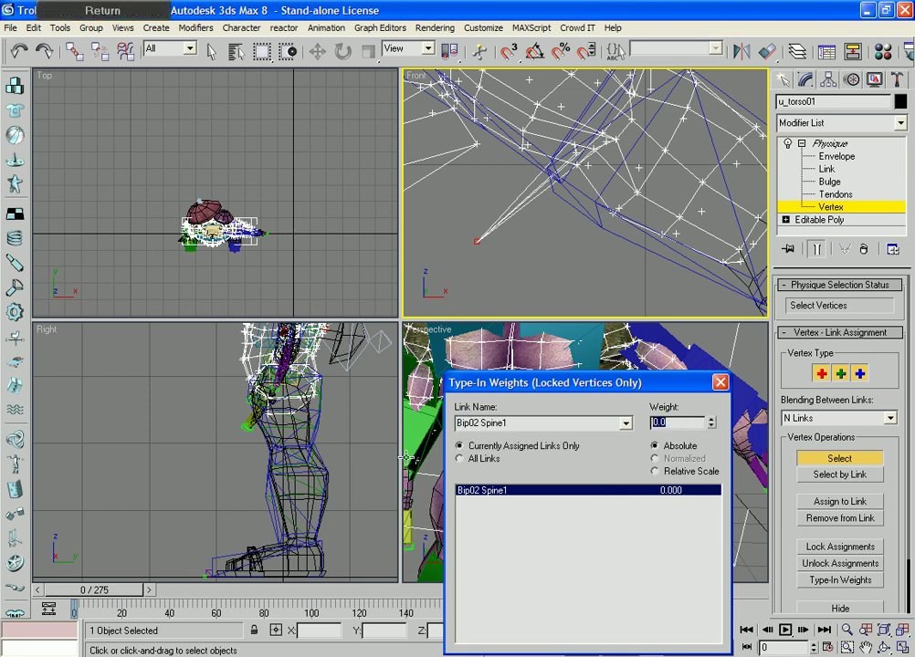
pyautogui.click(460, 458)
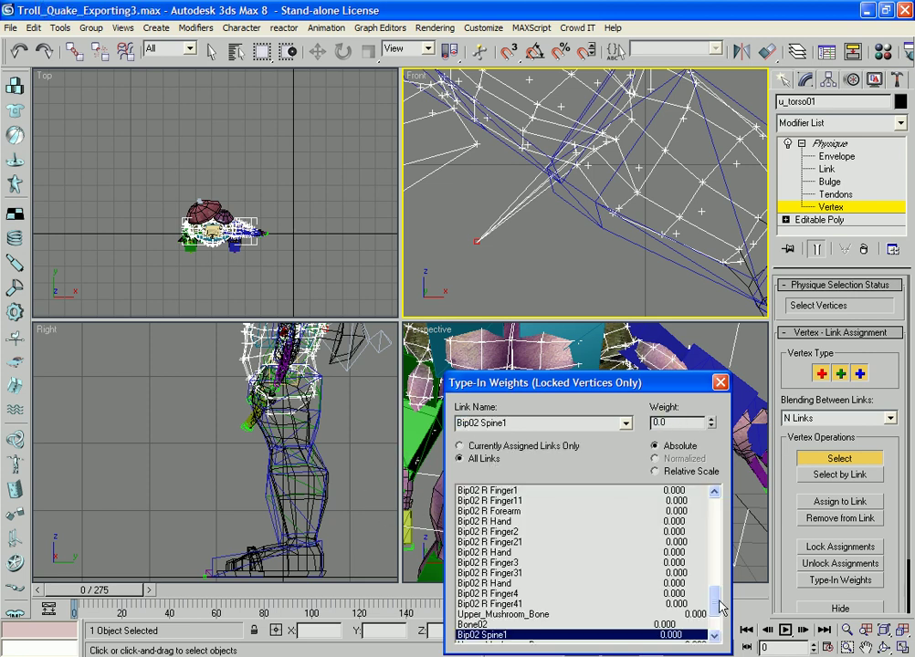
# Try a weight of 1 on the Bip02 R UpperArm link for the selected vertex and reset it to 0
pyautogui.moveTo(722, 608)
pyautogui.mouseDown()
pyautogui.moveTo(715, 512)
pyautogui.moveTo(714, 621)
pyautogui.moveTo(716, 602)
pyautogui.mouseUp()
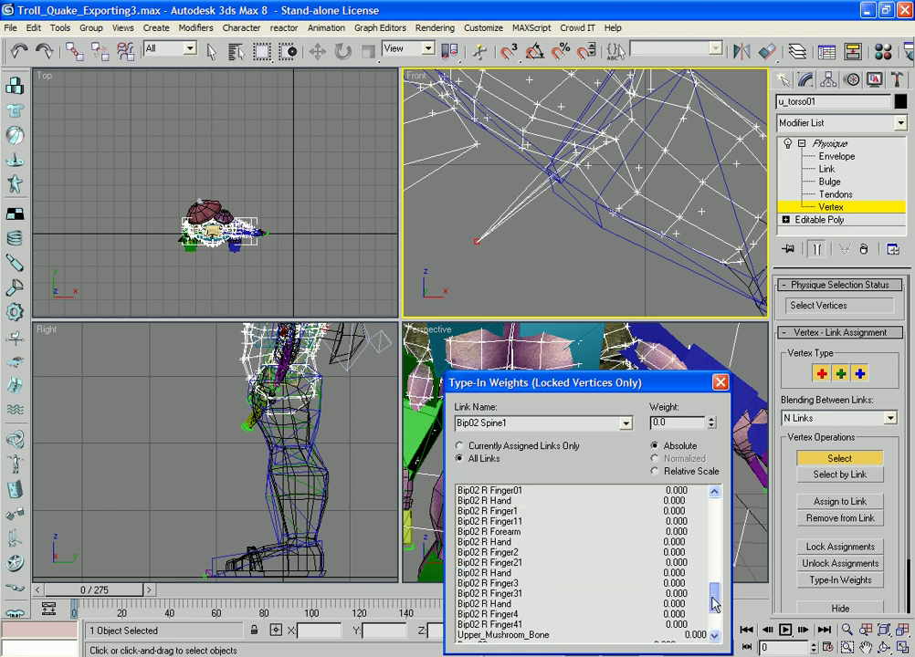
pyautogui.click(539, 532)
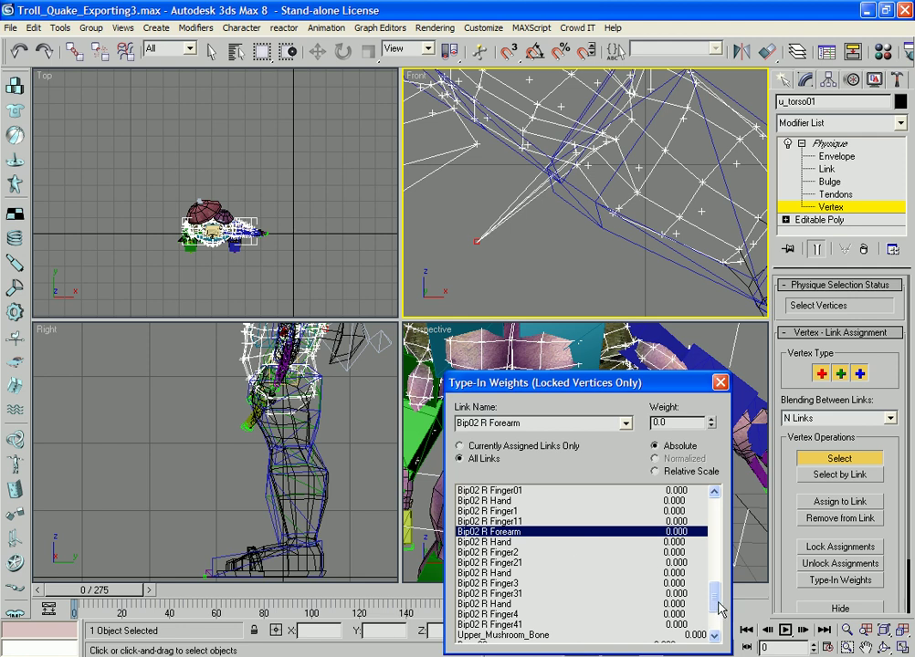
pyautogui.scroll(2, 719, 603)
pyautogui.click(551, 523)
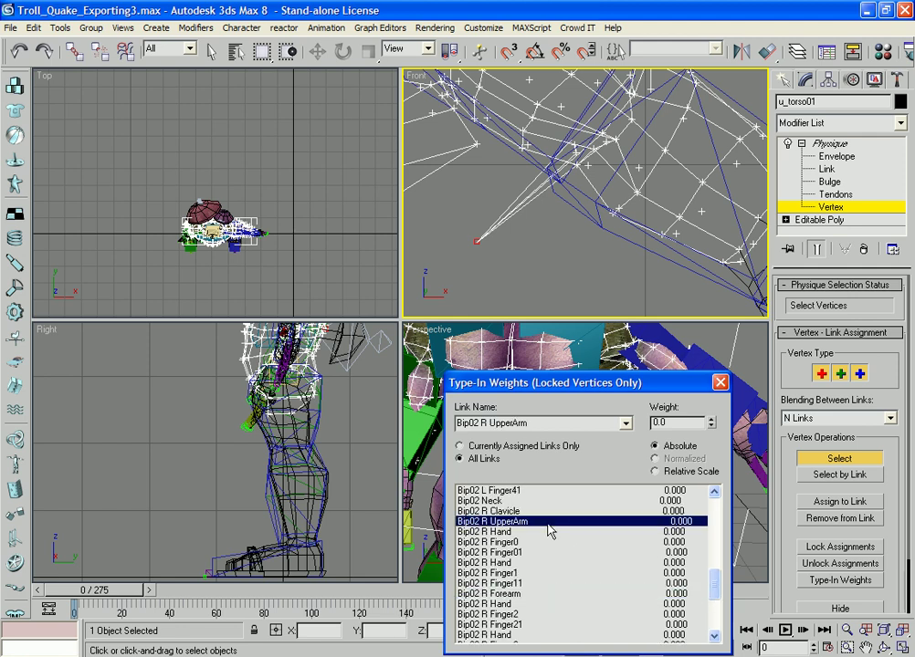
pyautogui.moveTo(680, 422); pyautogui.dragTo(637, 424)
pyautogui.write('1')
pyautogui.press('Return')
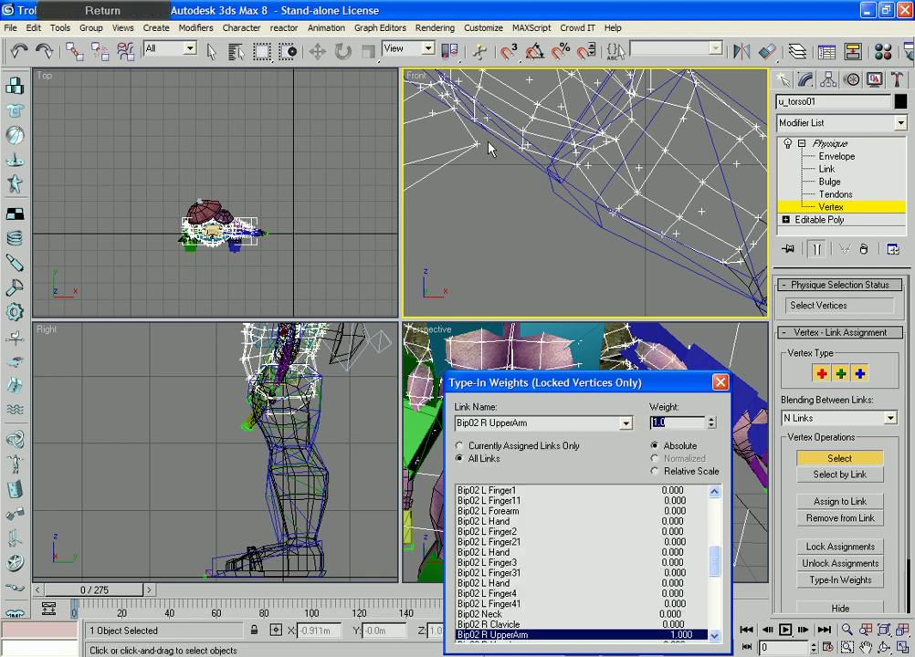
pyautogui.moveTo(493, 146); pyautogui.dragTo(522, 213, button='middle')
pyautogui.scroll(-2, 523, 214)
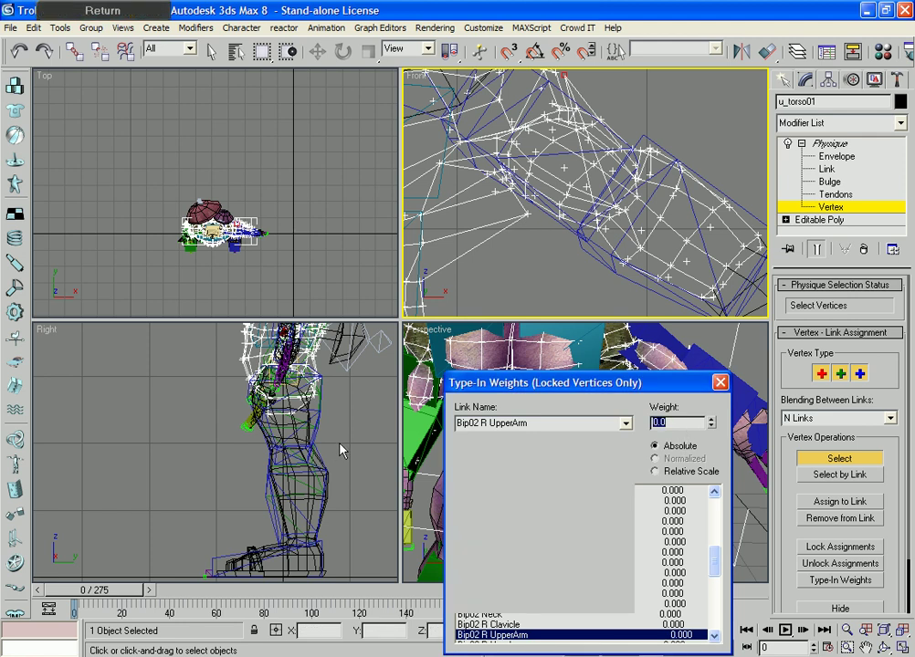
# Give the selected vertex a weight of 1 on Bip02 L UpperArm and close the weights dialog
pyautogui.moveTo(715, 562); pyautogui.dragTo(716, 542)
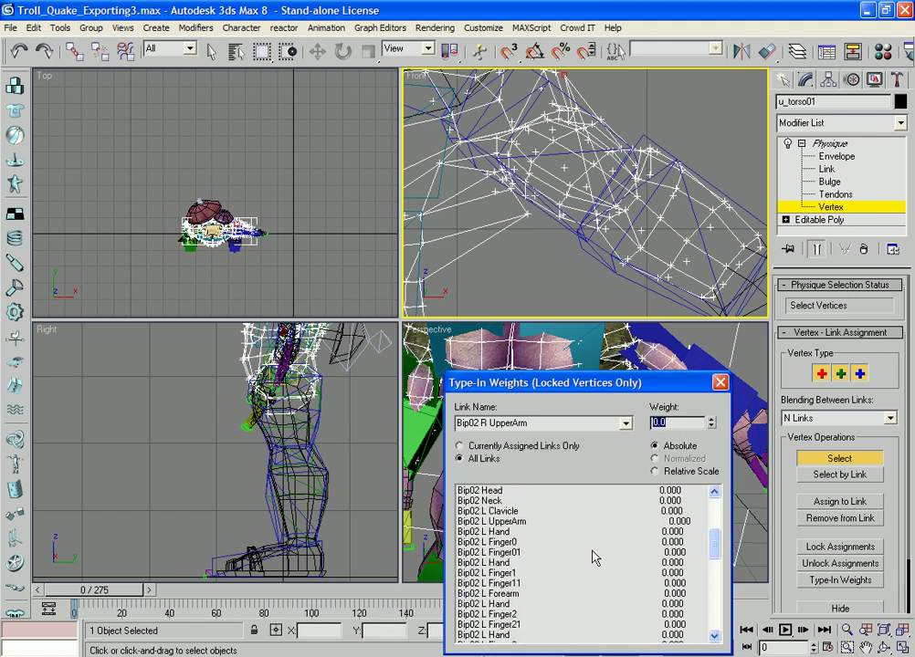
pyautogui.click(569, 523)
pyautogui.write('1')
pyautogui.press('Return')
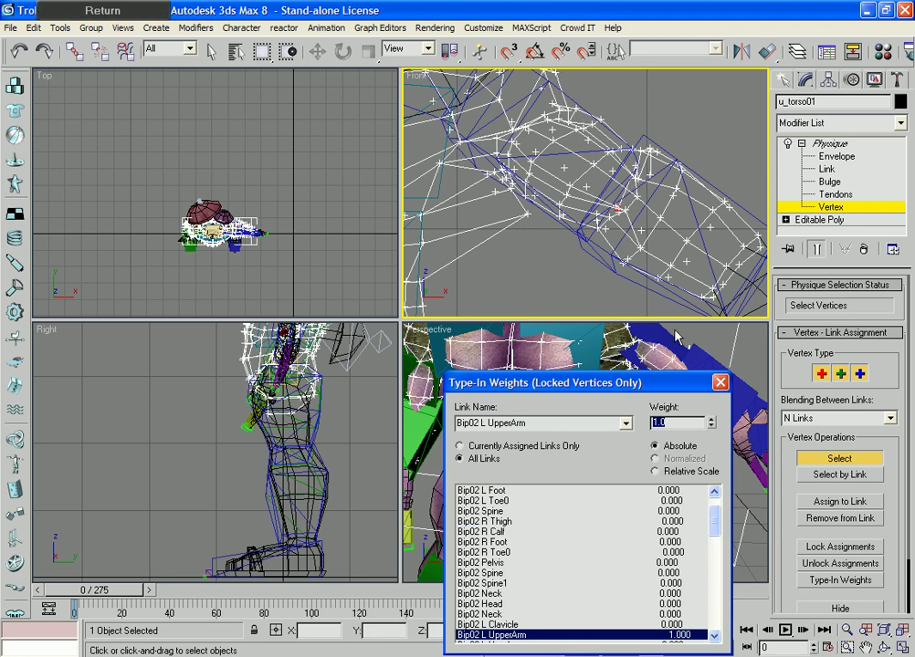
pyautogui.click(719, 382)
# Lock the assignments of the stray torso vertex hanging below the upper arm and set its Bip02 L UpperArm weight to 0
pyautogui.scroll(3, 545, 201)
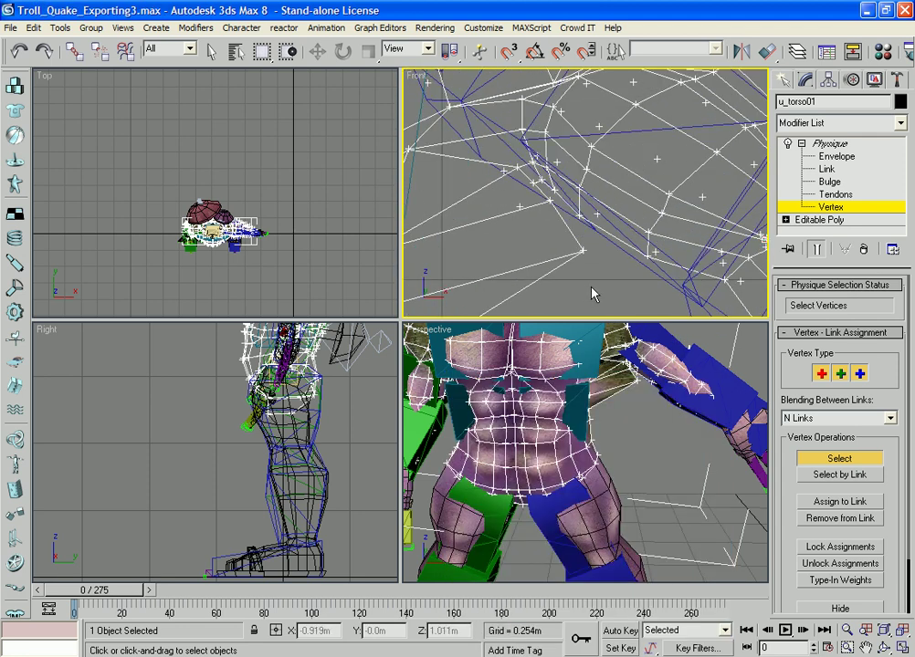
pyautogui.click(580, 250)
pyautogui.click(838, 546)
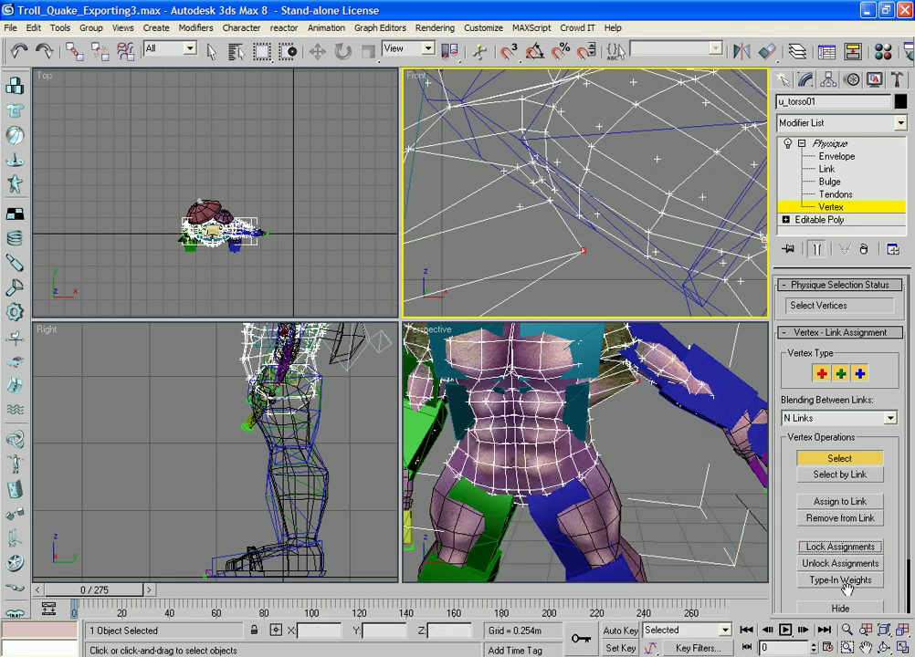
pyautogui.click(840, 580)
pyautogui.doubleClick(673, 423)
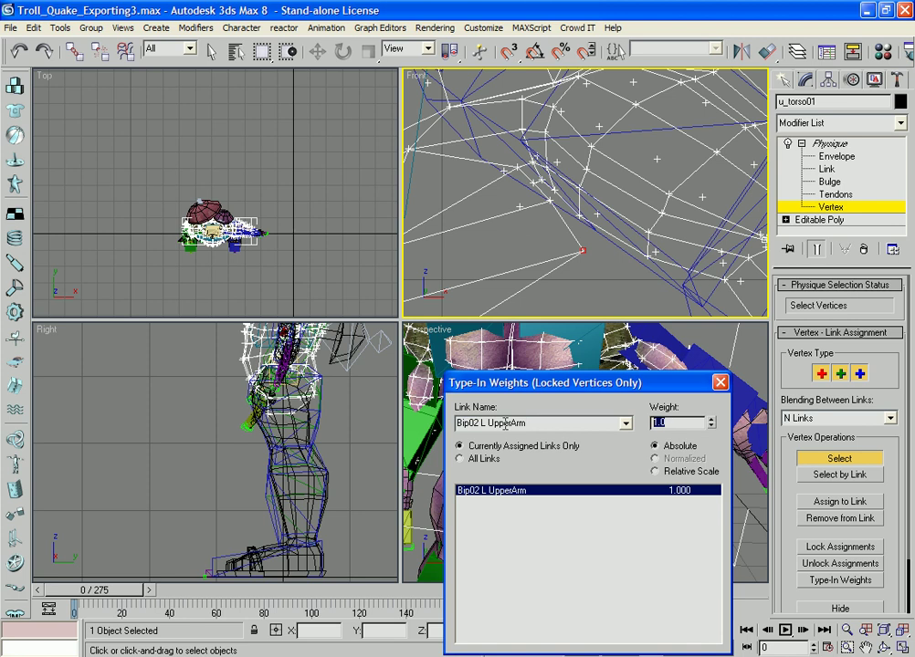
pyautogui.write('0')
pyautogui.press('Return')
# Show all links for the locked vertex and set its Bip02 Spine weight to 1
pyautogui.scroll(-3, 554, 207)
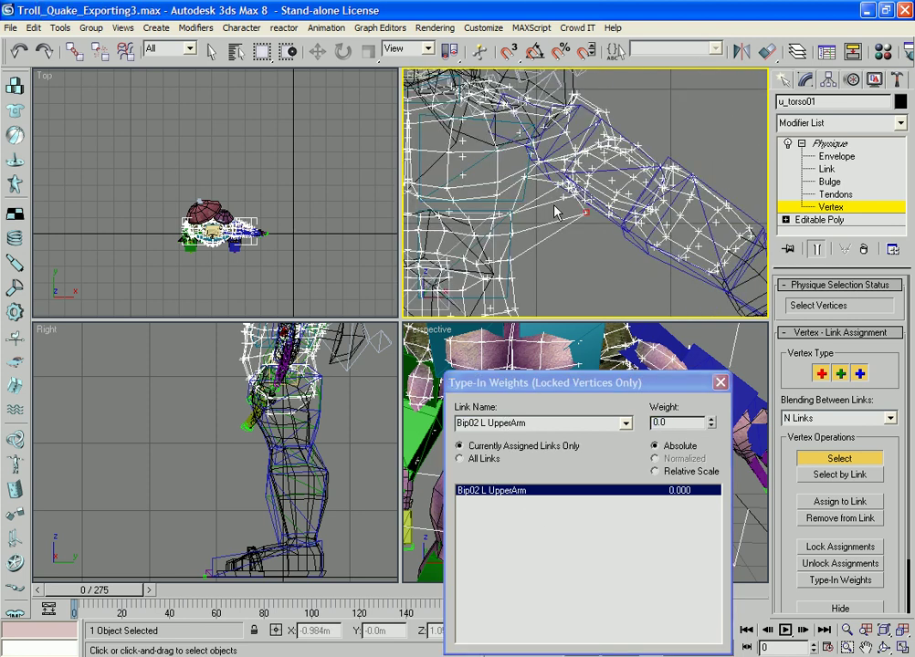
pyautogui.moveTo(553, 207); pyautogui.dragTo(623, 187, button='middle')
pyautogui.click(500, 462)
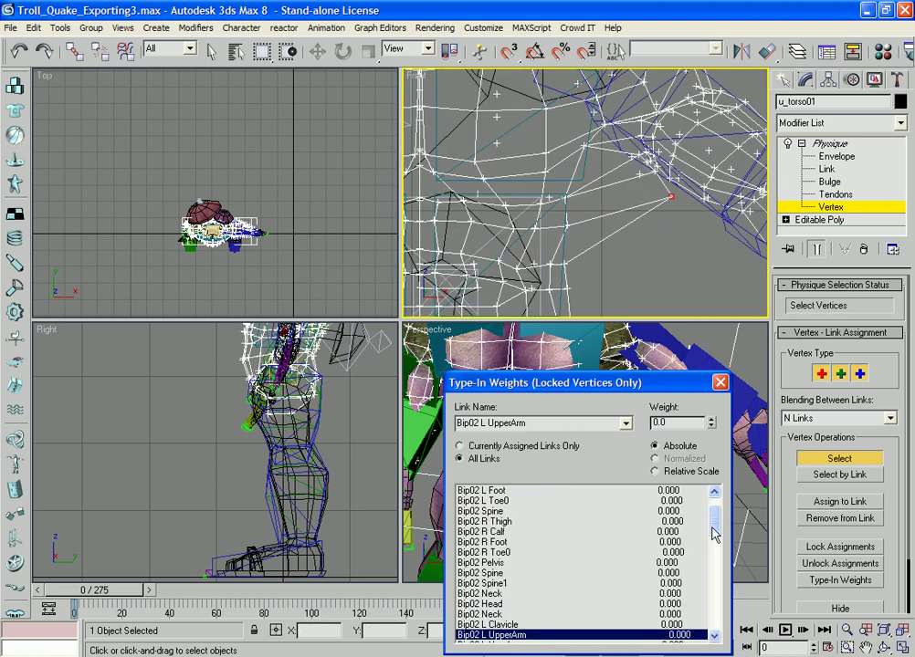
pyautogui.scroll(2, 585, 547)
pyautogui.click(485, 603)
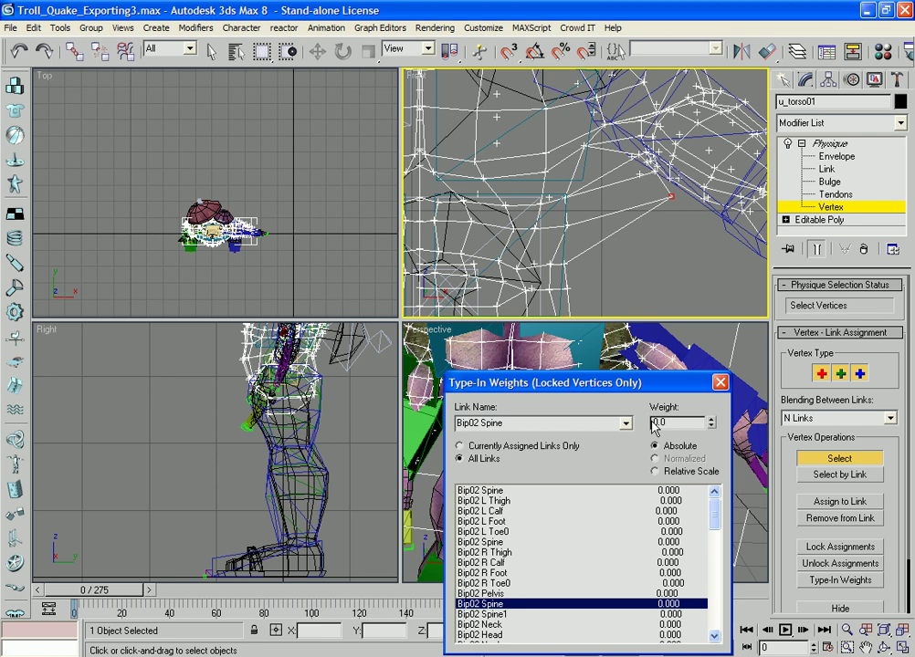
pyautogui.write('1')
pyautogui.press('Return')
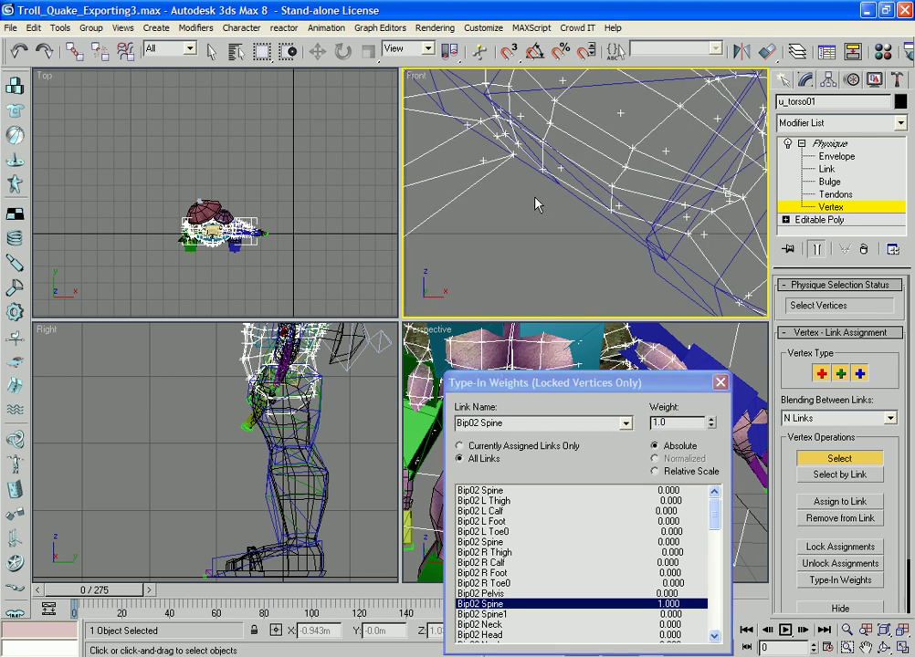
# Lock the assignments of the two stray vertices near the armpit and check their currently assigned links
pyautogui.click(511, 171)
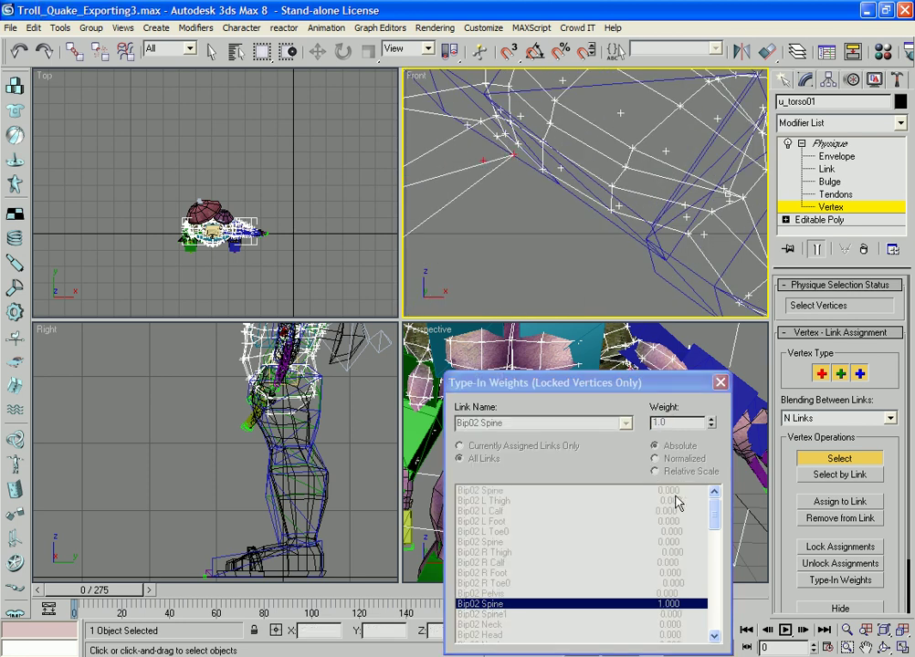
pyautogui.click(849, 544)
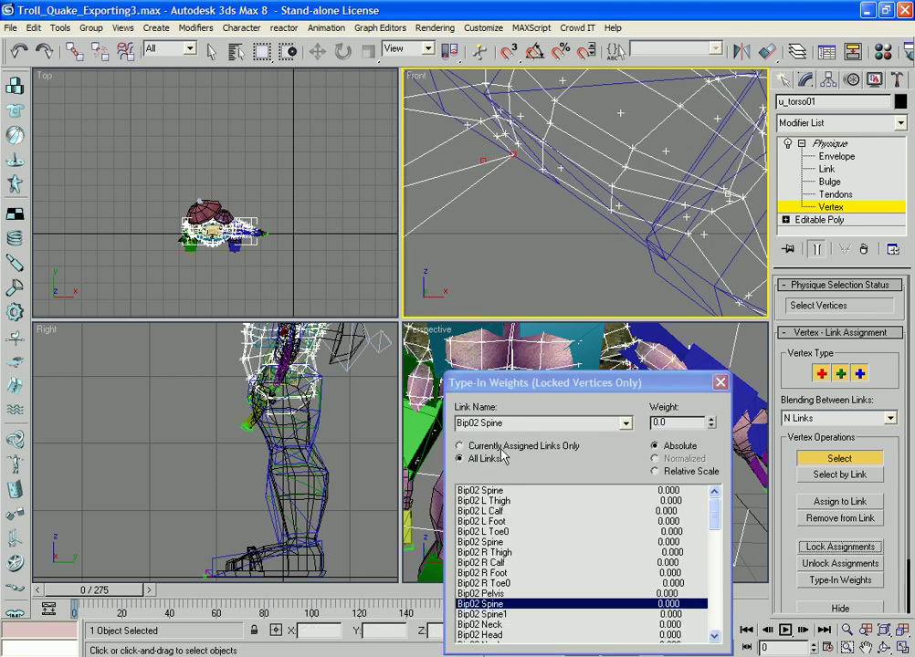
pyautogui.click(502, 446)
pyautogui.click(493, 459)
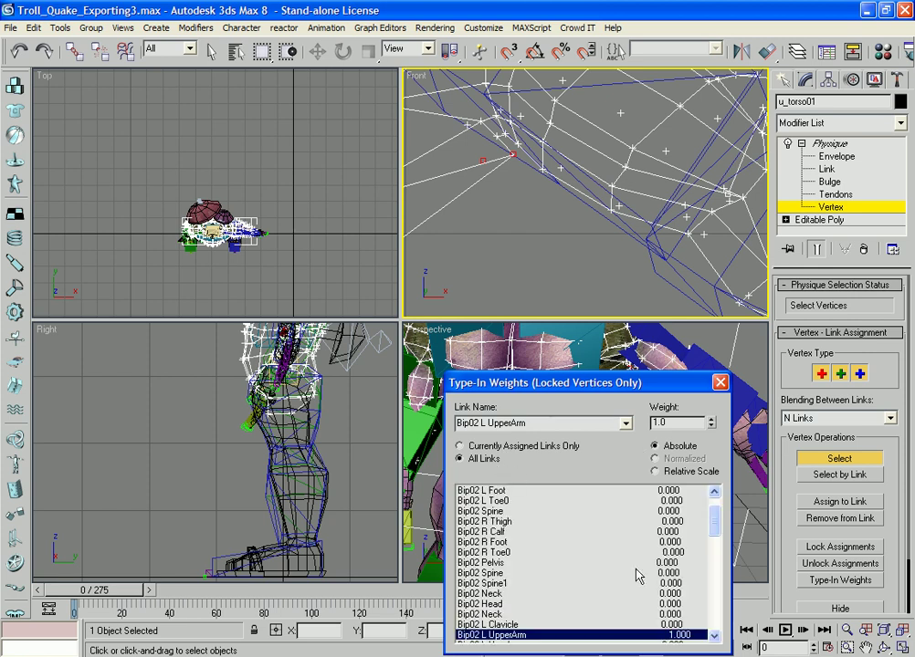
pyautogui.click(511, 447)
pyautogui.scroll(-3, 590, 237)
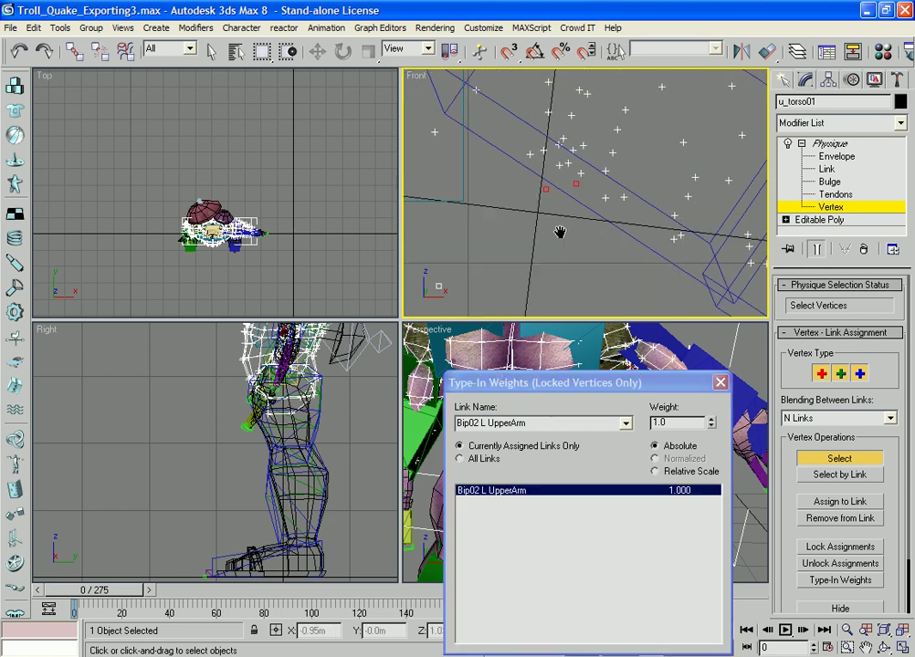
pyautogui.scroll(-2, 610, 255)
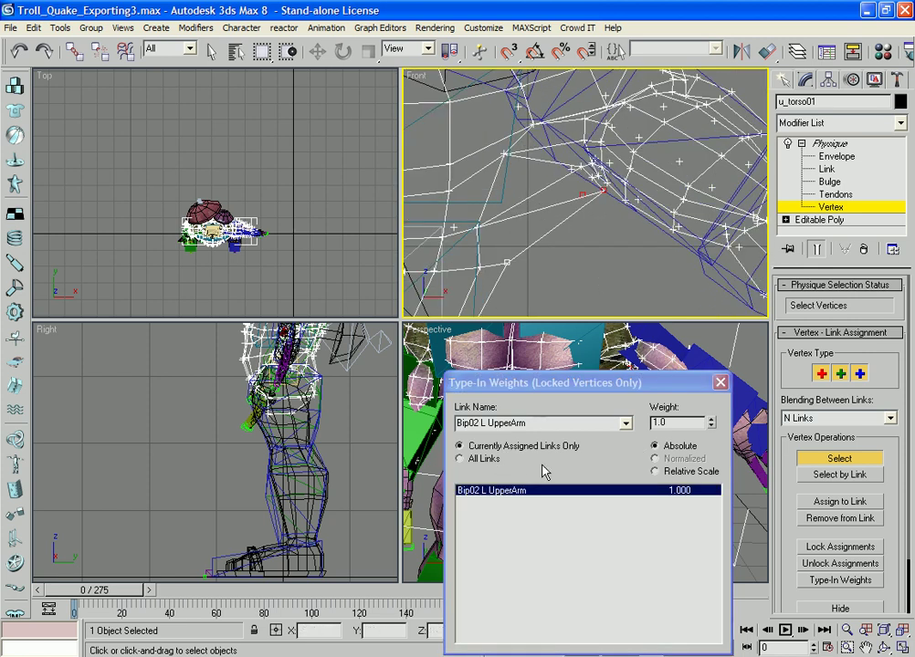
# Show all links for the two locked armpit vertices and set their Bip02 Spine1 weight to 1
pyautogui.click(493, 459)
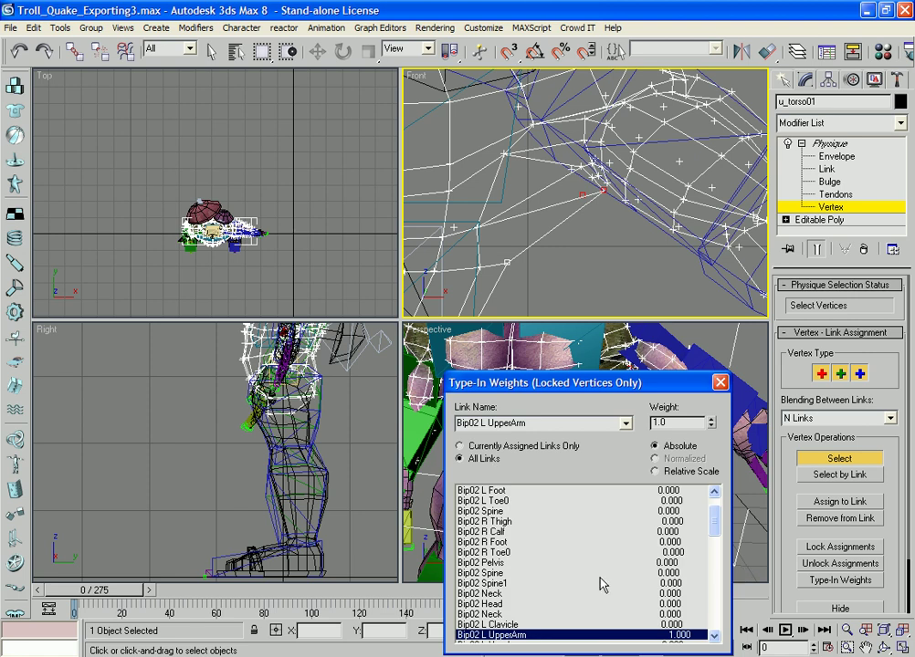
pyautogui.scroll(1, 716, 521)
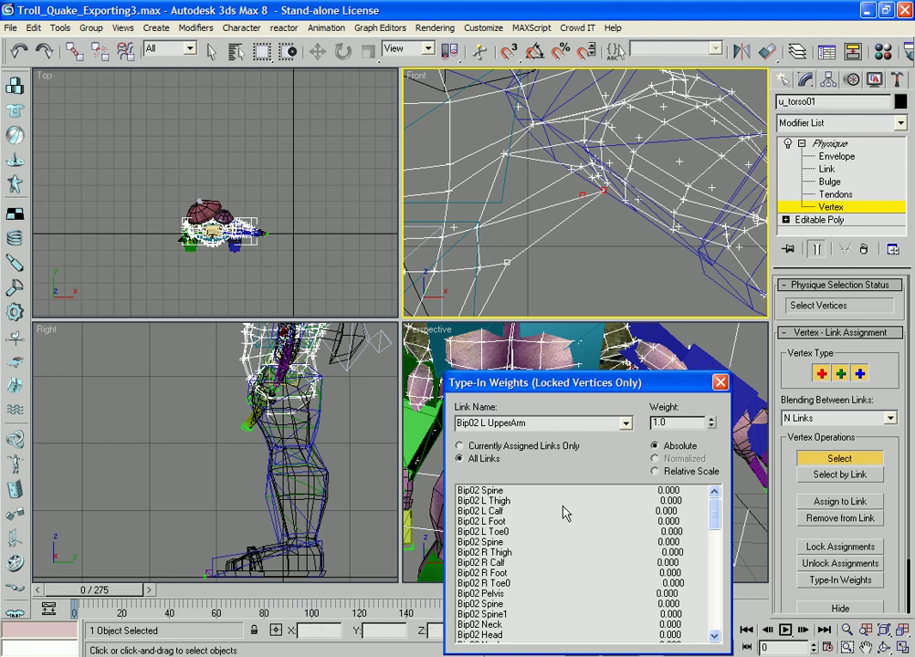
pyautogui.scroll(-4, 707, 536)
pyautogui.scroll(1, 707, 537)
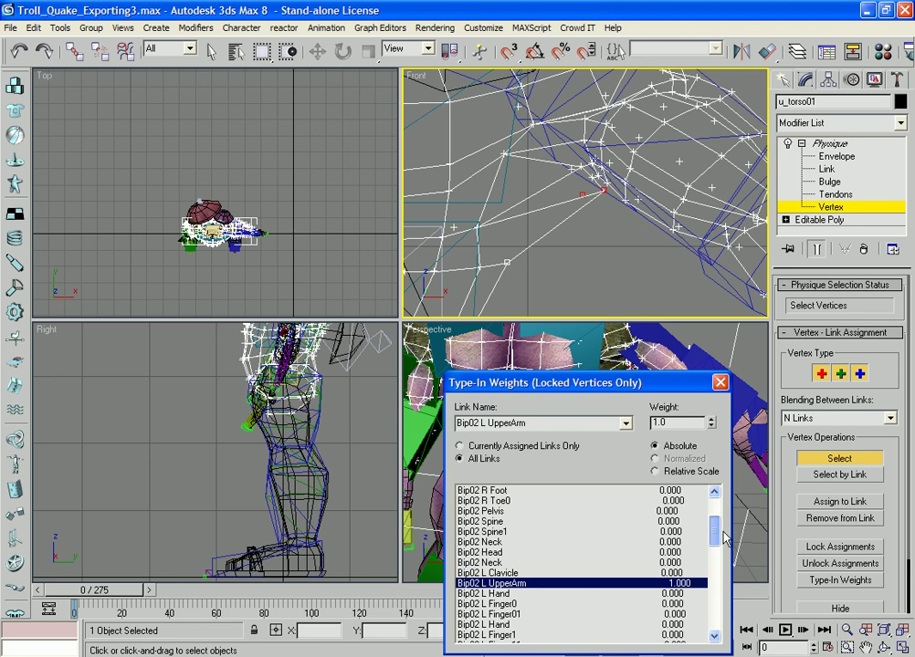
pyautogui.click(581, 540)
pyautogui.click(581, 532)
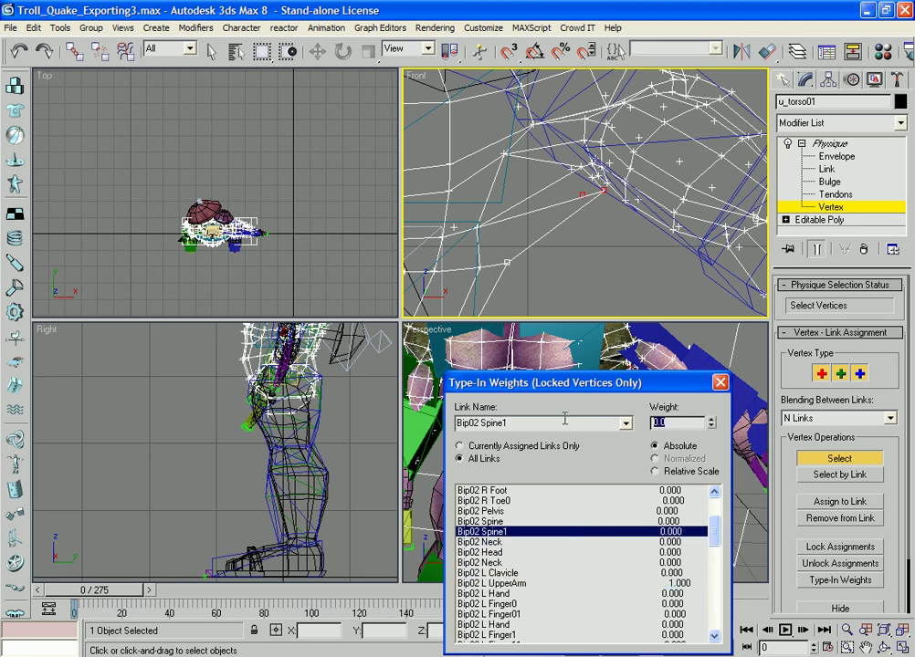
pyautogui.write('1')
pyautogui.press('Return')
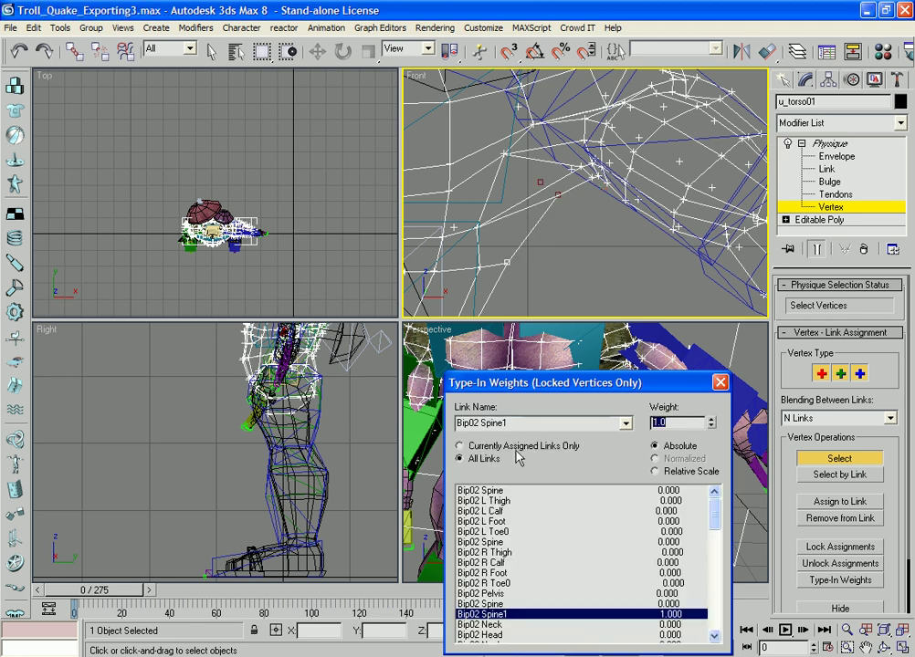
# Show only the assigned links of the two armpit vertices and set their Bip02 L UpperArm weight to 0
pyautogui.click(517, 447)
pyautogui.click(667, 500)
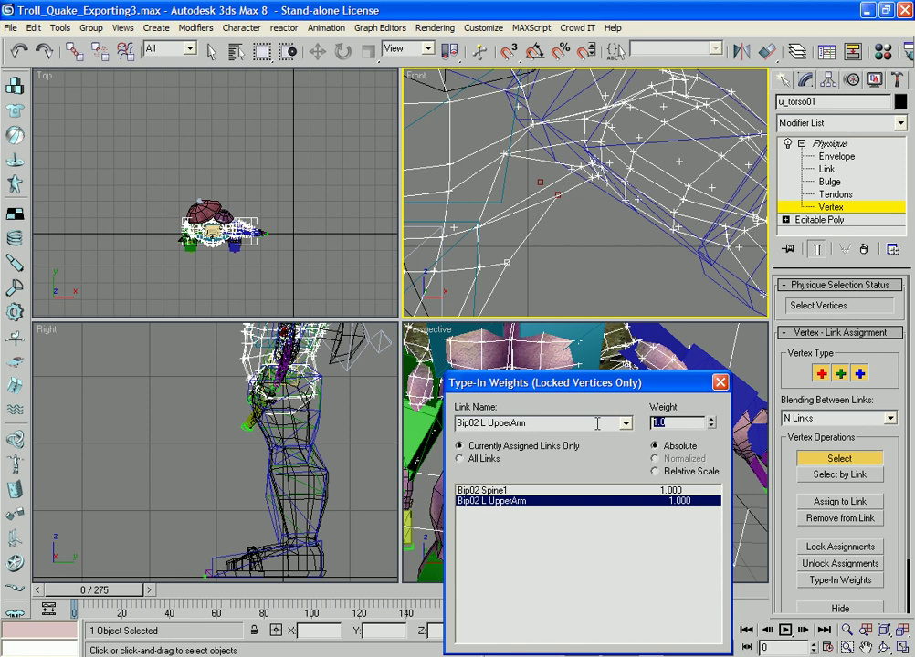
pyautogui.write('0')
pyautogui.press('Return')
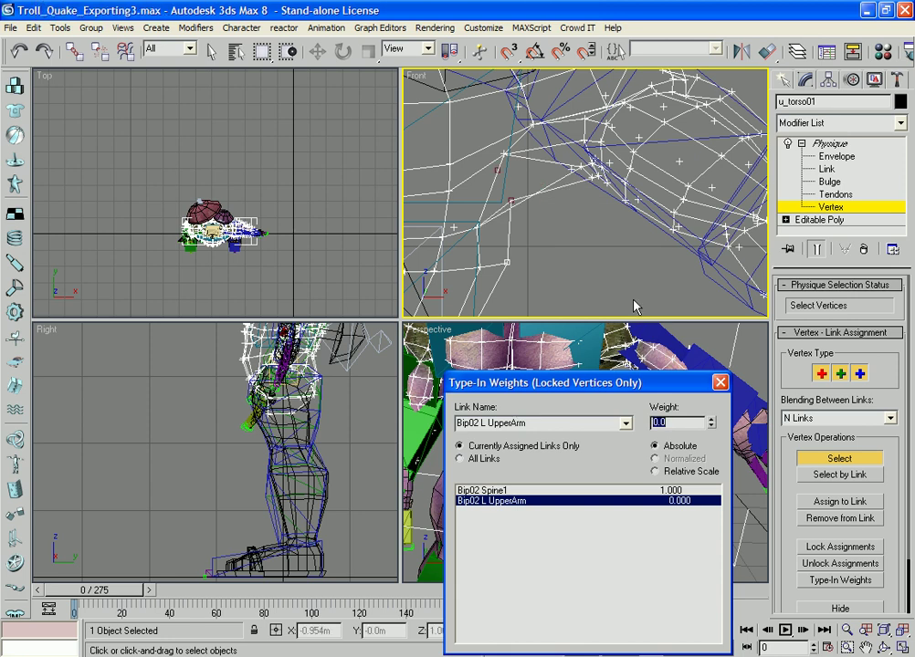
# Lock the assignments of the next three vertices at the armpit and set their Bip02 L UpperArm weight to 0.5
pyautogui.scroll(4, 589, 214)
pyautogui.scroll(-2, 589, 214)
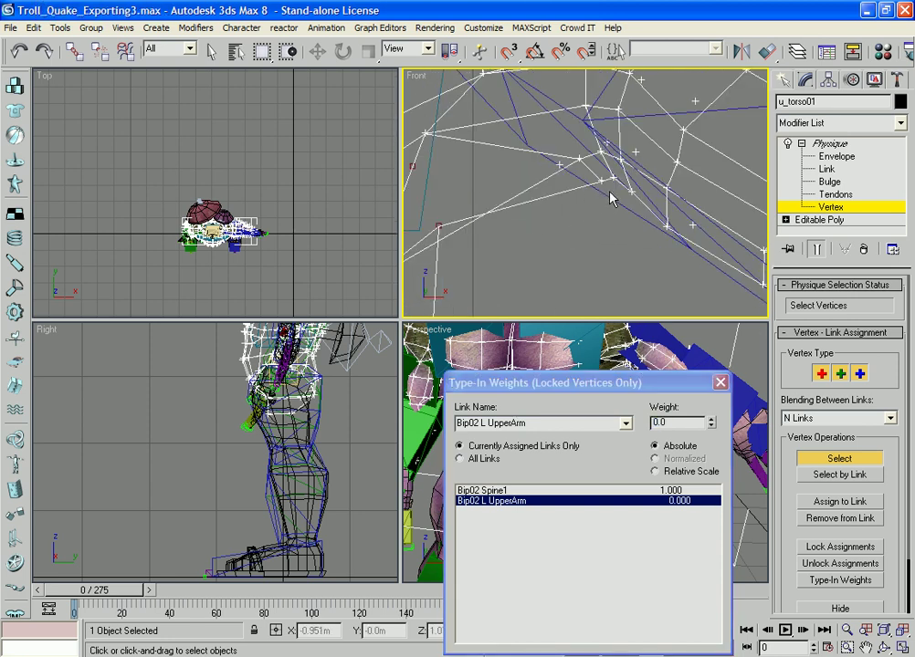
pyautogui.moveTo(601, 190); pyautogui.dragTo(542, 156)
pyautogui.click(872, 547)
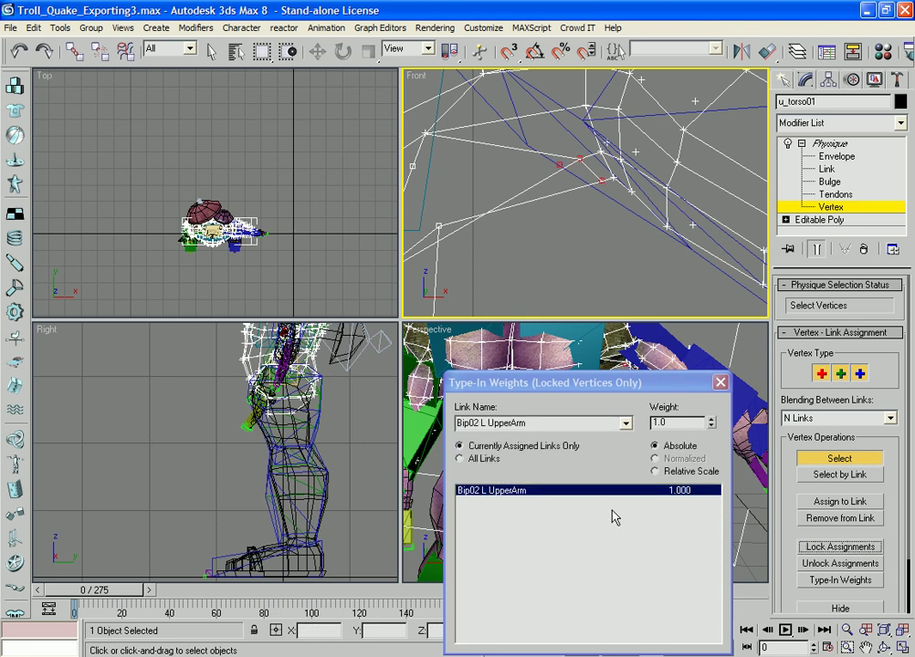
pyautogui.click(452, 385)
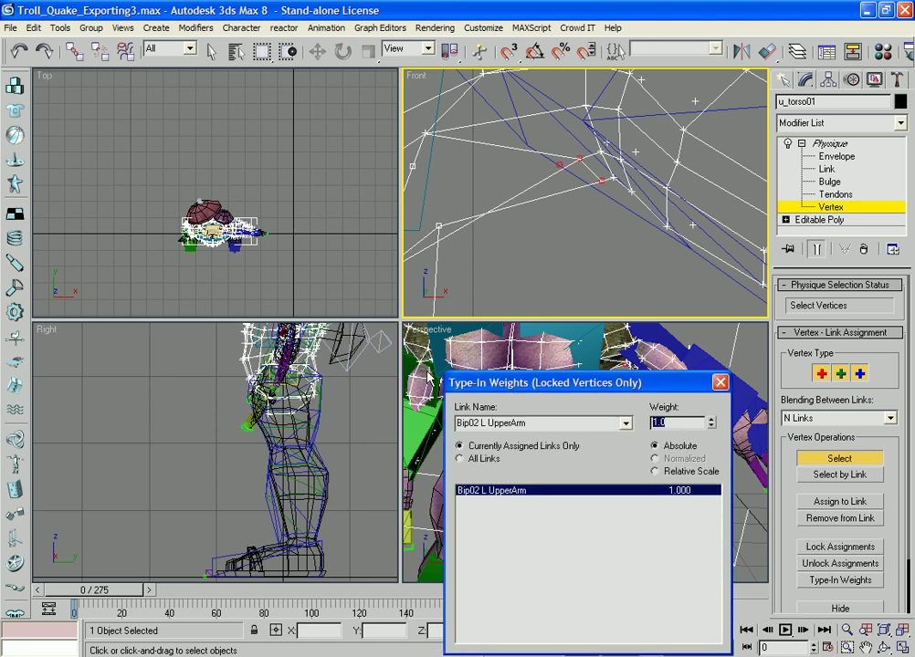
pyautogui.write('0.5')
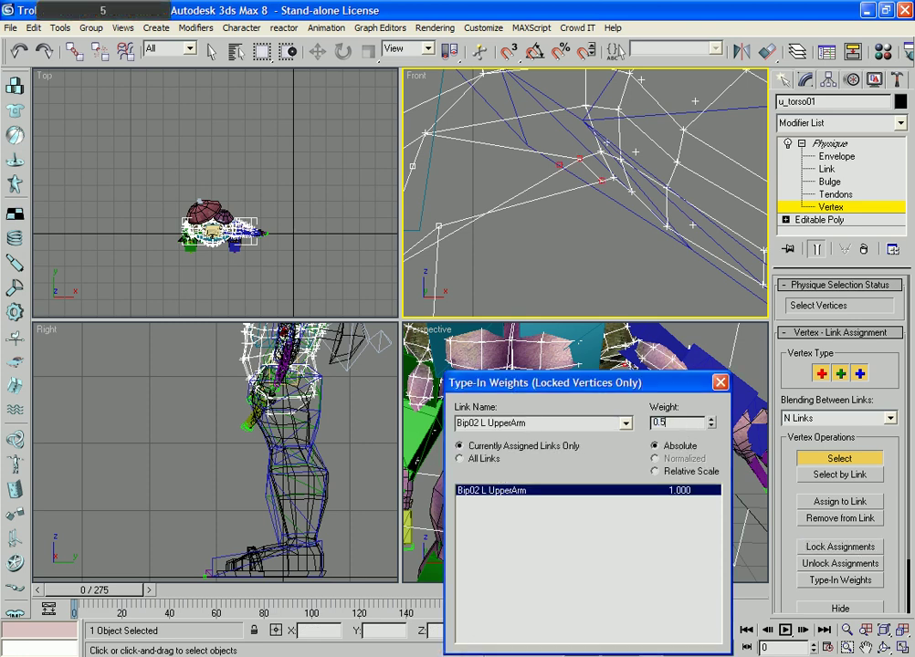
pyautogui.press('Return')
# Show all links for the three locked armpit vertices and set their Bip02 Spine1 weight to 0.5
pyautogui.click(459, 459)
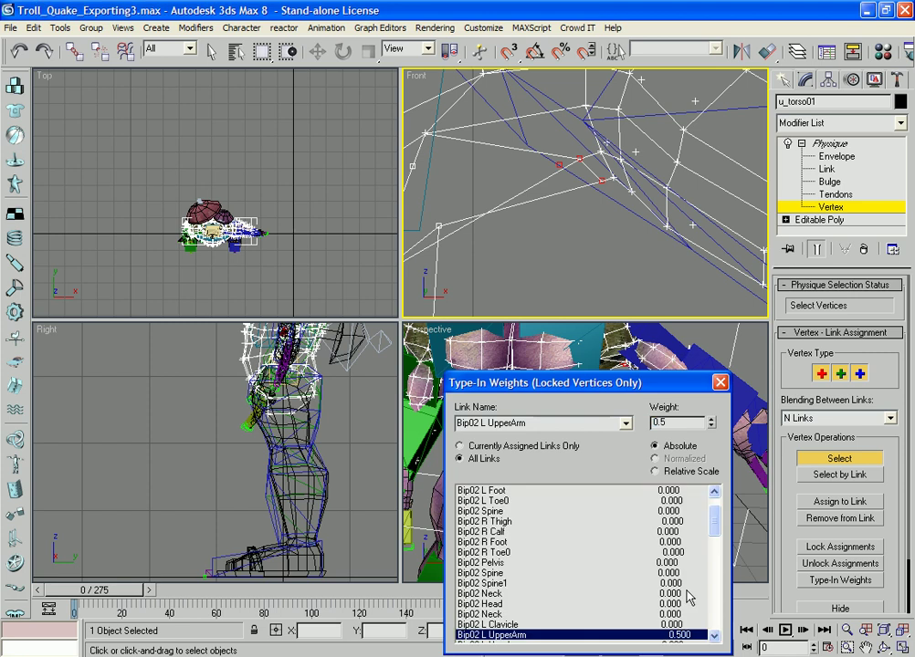
pyautogui.click(555, 584)
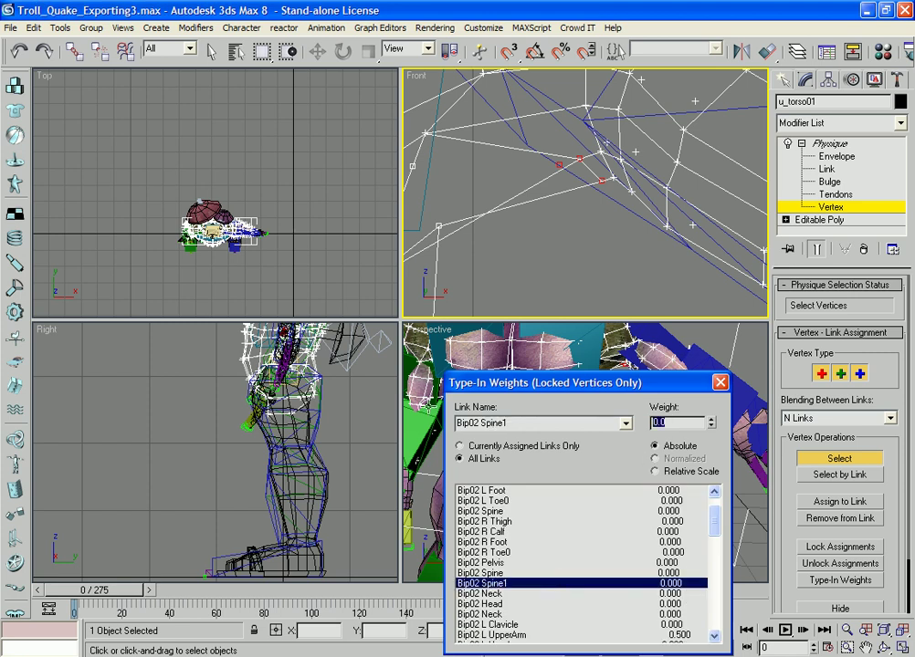
pyautogui.write('0')
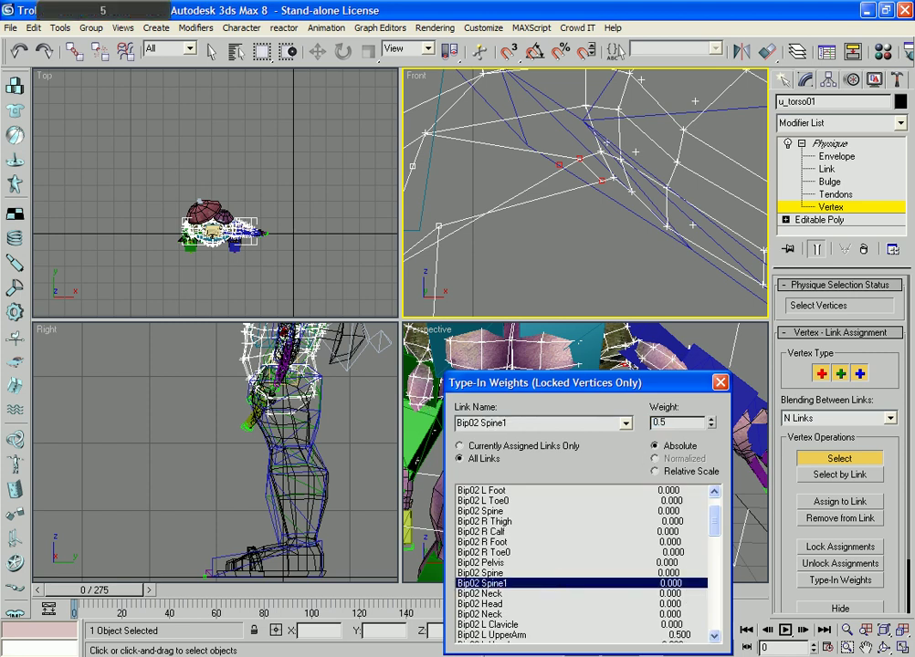
pyautogui.press('Return')
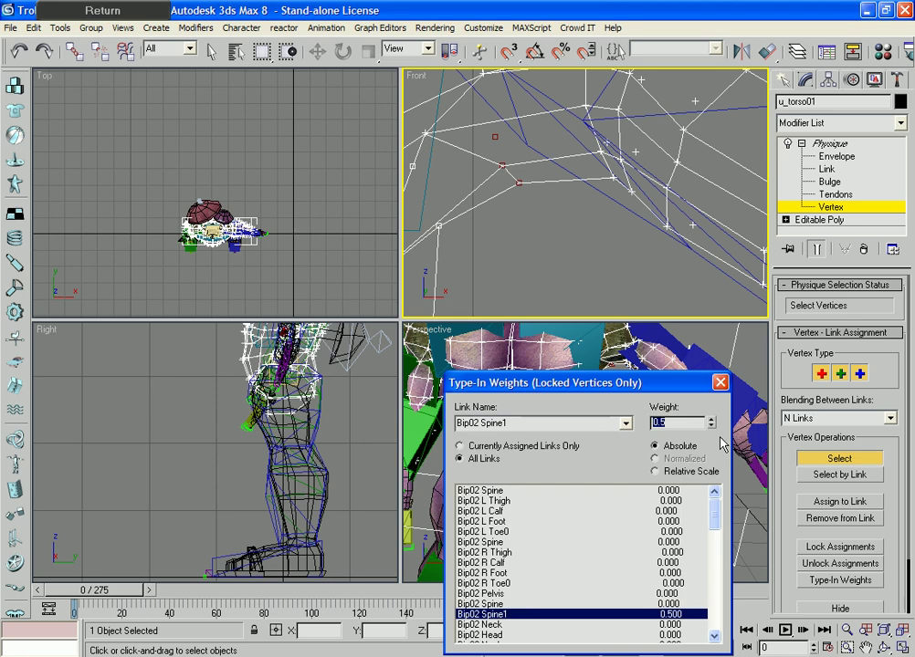
pyautogui.click(718, 382)
# Lock the assignments of the next three vertices toward the upper arm and set their Bip02 L UpperArm weight to 0.75
pyautogui.scroll(-3, 608, 177)
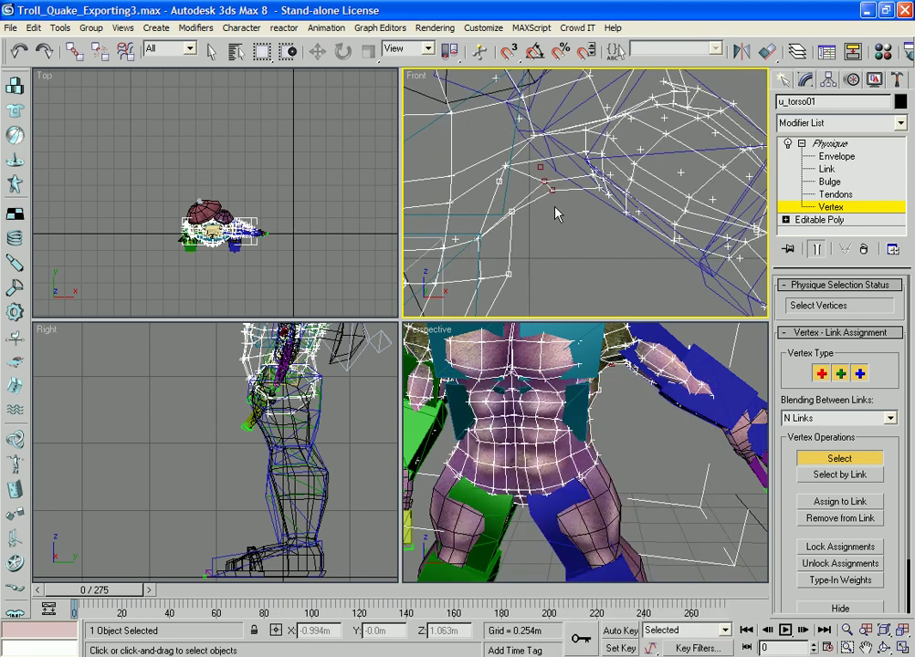
pyautogui.scroll(-4, 557, 209)
pyautogui.scroll(6, 598, 195)
pyautogui.moveTo(599, 197); pyautogui.dragTo(615, 236, button='middle')
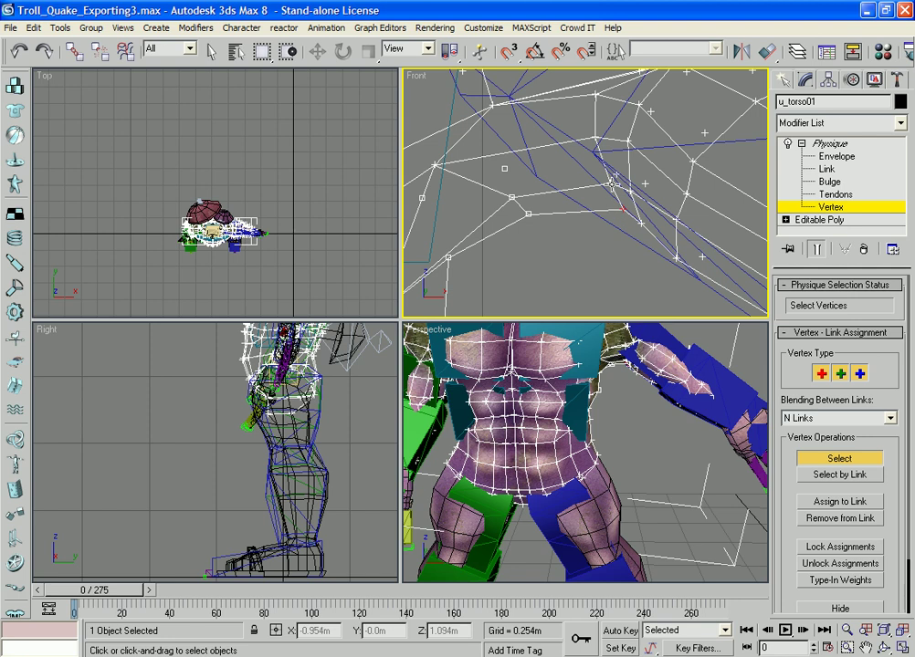
pyautogui.click(611, 183)
pyautogui.keyDown('ctrl'); pyautogui.click(597, 139); pyautogui.keyUp('ctrl')
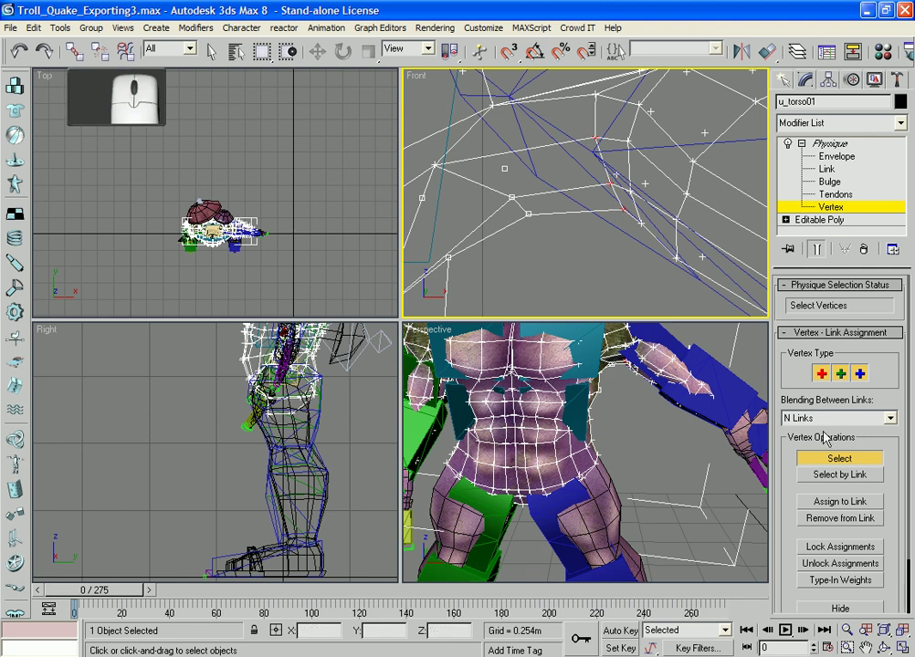
pyautogui.click(840, 547)
pyautogui.click(840, 579)
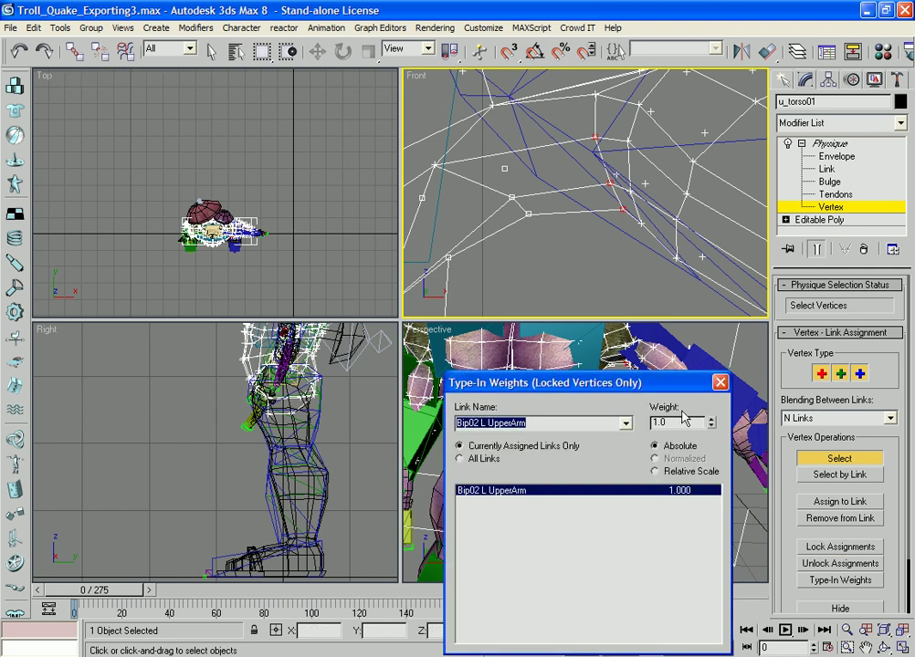
pyautogui.moveTo(680, 422); pyautogui.dragTo(355, 382)
pyautogui.write('0.75')
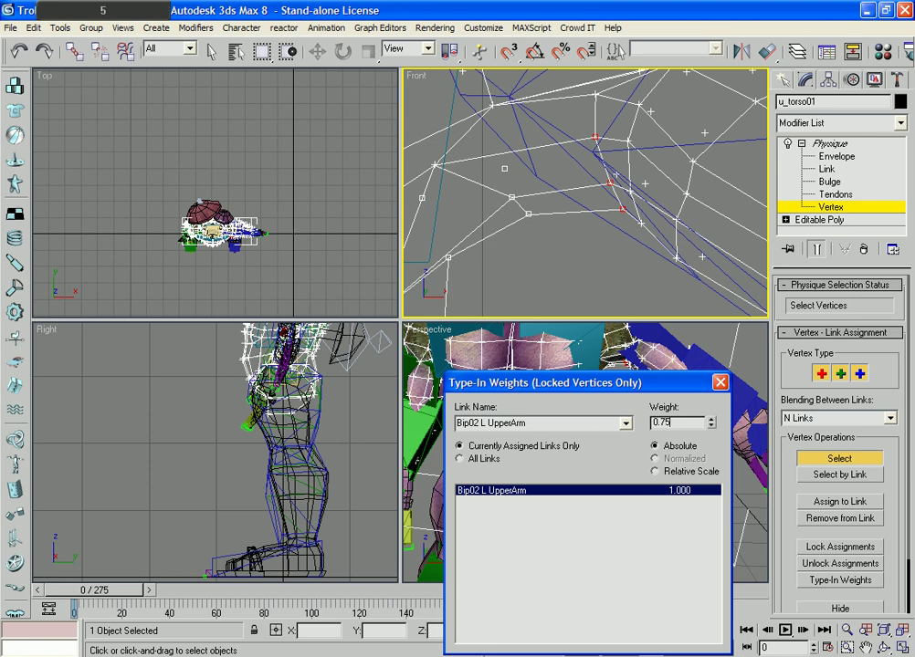
pyautogui.press('Return')
# Show all links for these three locked vertices and set their Bip02 Spine1 weight to 0.25
pyautogui.click(460, 458)
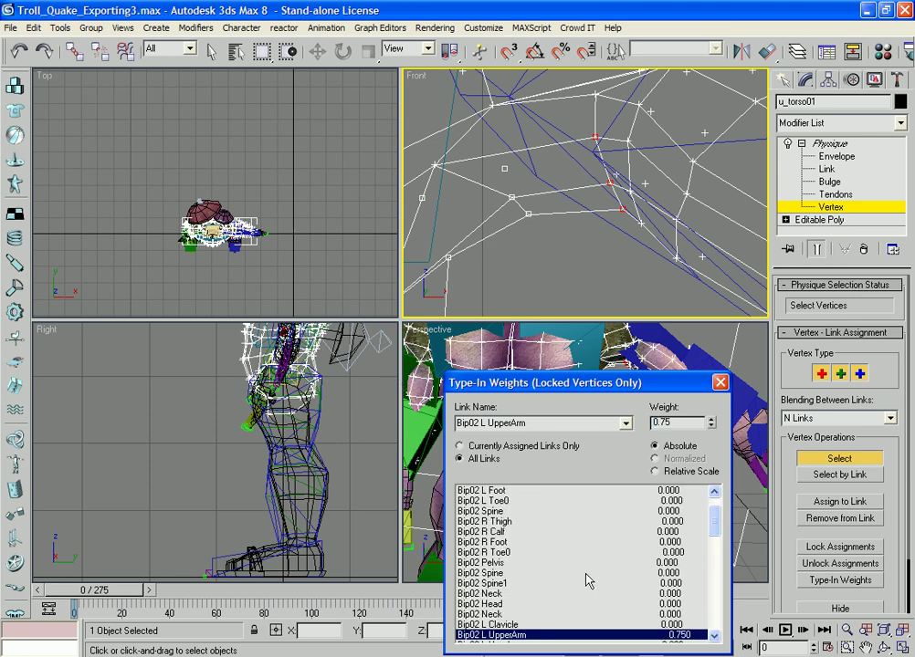
pyautogui.click(516, 583)
pyautogui.write('0')
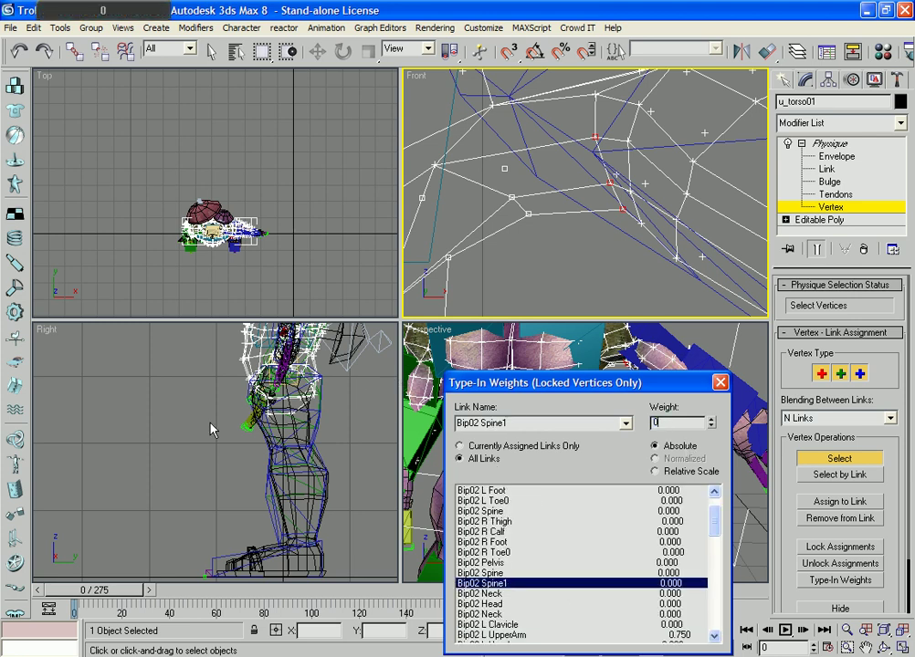
pyautogui.press('Return')
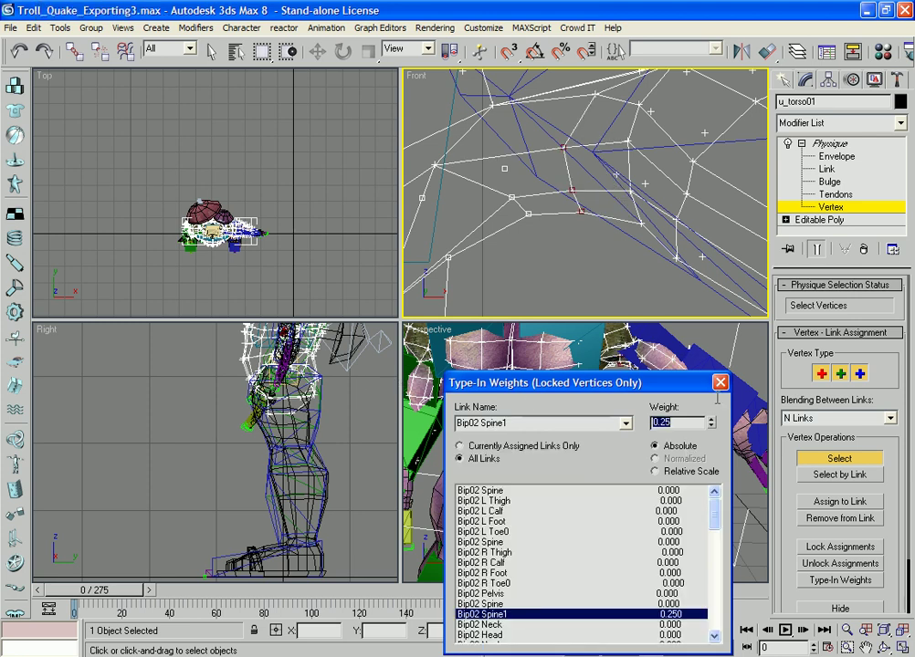
pyautogui.click(720, 382)
# Leave vertex editing and move the Bip02 L Hand bone slightly down toward the body to test the armpit deformation
pyautogui.scroll(-4, 644, 244)
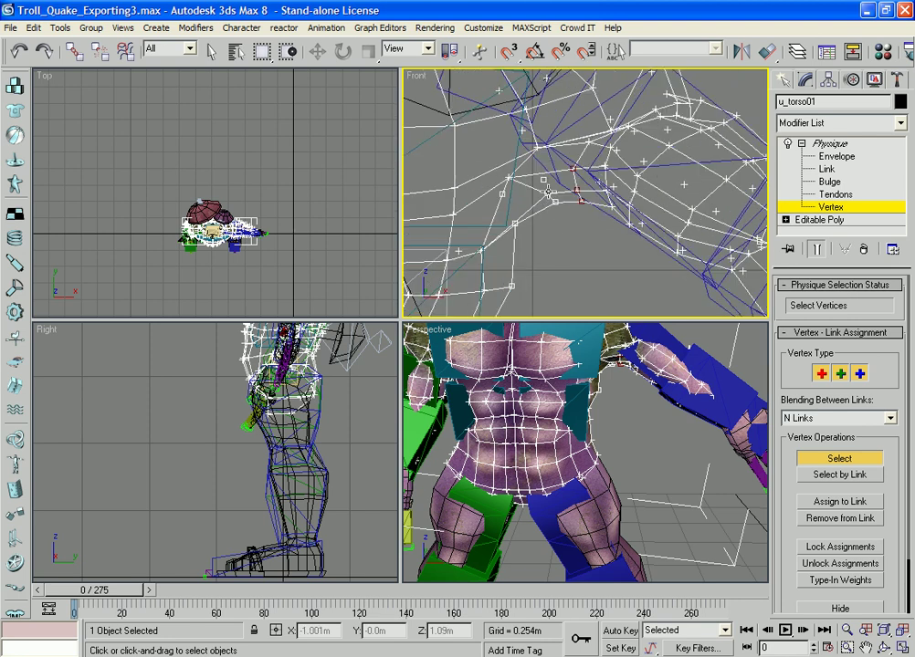
pyautogui.moveTo(547, 191); pyautogui.dragTo(536, 263, button='middle')
pyautogui.scroll(-3, 537, 267)
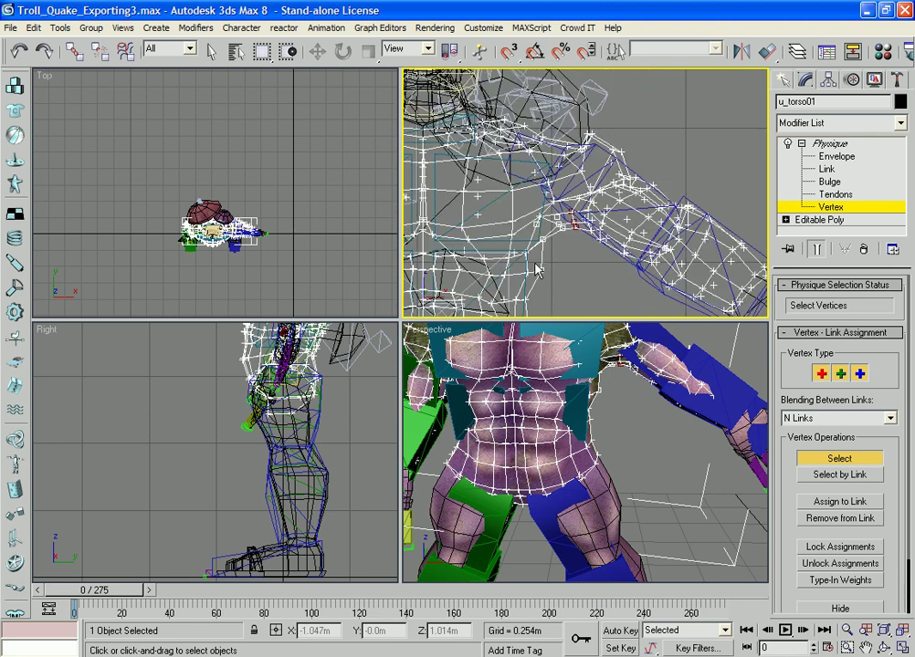
pyautogui.moveTo(549, 251); pyautogui.dragTo(549, 176, button='middle')
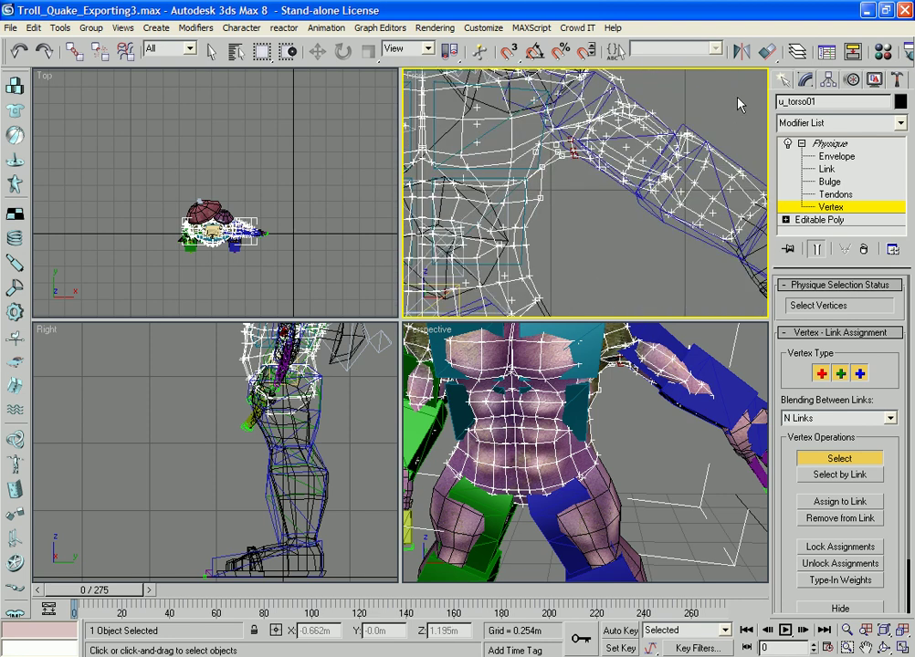
pyautogui.click(782, 84)
pyautogui.scroll(-3, 637, 228)
pyautogui.click(689, 229)
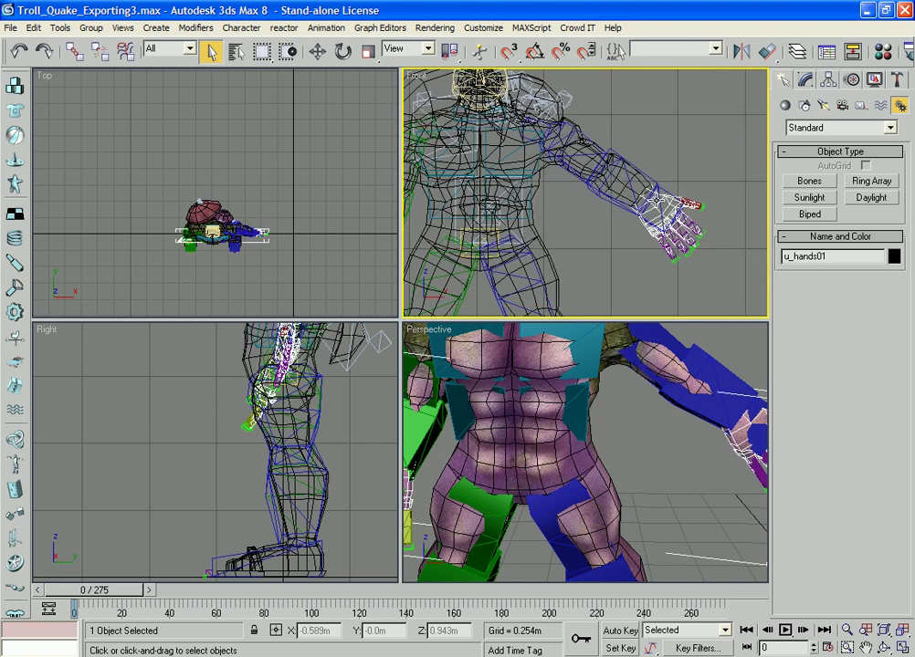
pyautogui.click(666, 196)
pyautogui.press('w')
pyautogui.moveTo(673, 186)
pyautogui.mouseDown()
pyautogui.moveTo(624, 214)
pyautogui.moveTo(664, 197)
pyautogui.moveTo(657, 210)
pyautogui.moveTo(647, 210)
pyautogui.moveTo(661, 201)
pyautogui.mouseUp()
# Lock the assignments of the torso side vertex just below the left armpit and set its Bip02 L UpperArm weight to 0.25
pyautogui.scroll(3, 511, 147)
pyautogui.scroll(2, 512, 146)
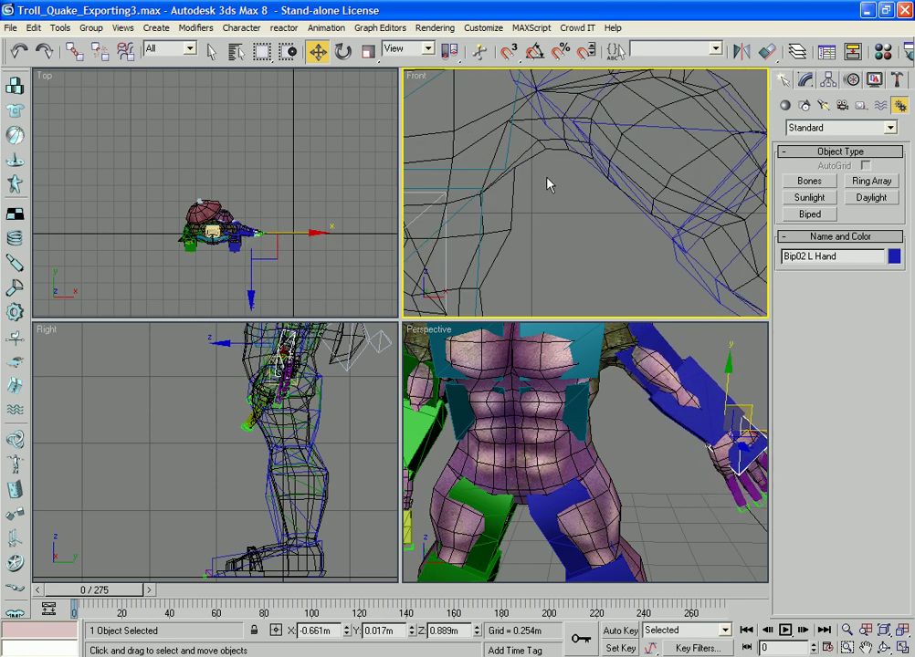
pyautogui.click(509, 177)
pyautogui.click(827, 81)
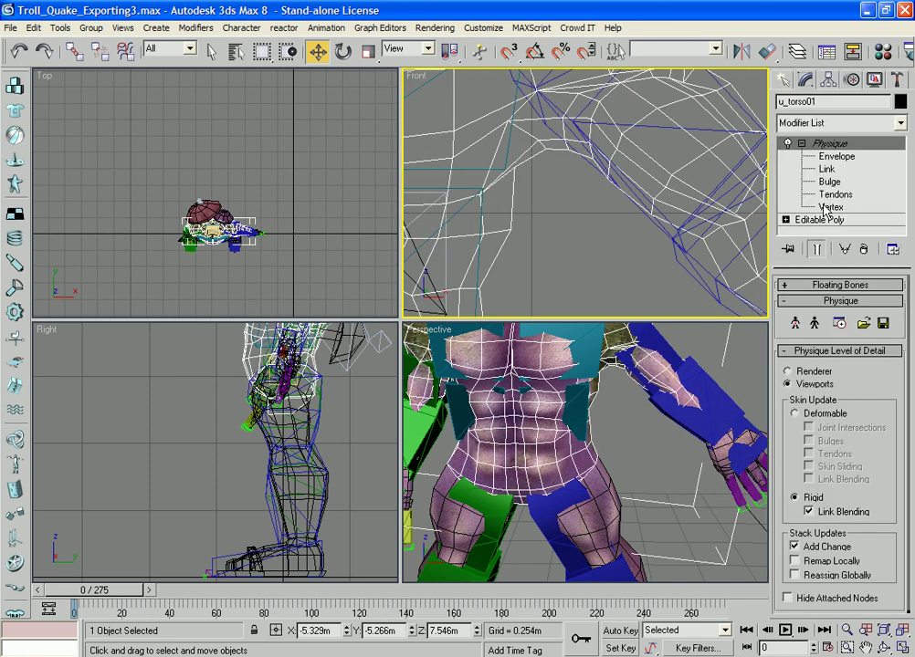
pyautogui.click(828, 207)
pyautogui.click(808, 547)
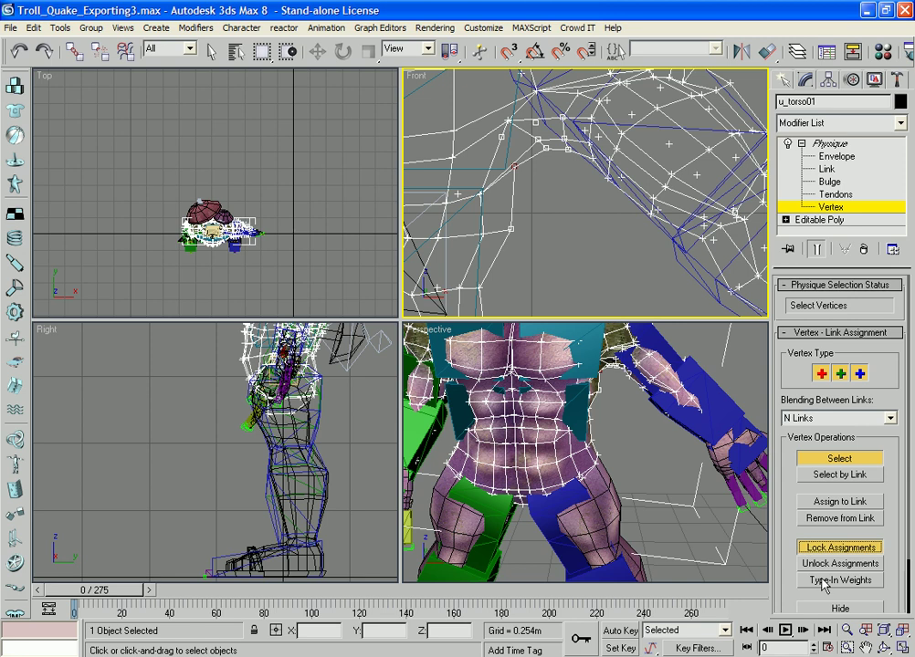
pyautogui.click(826, 579)
pyautogui.click(567, 501)
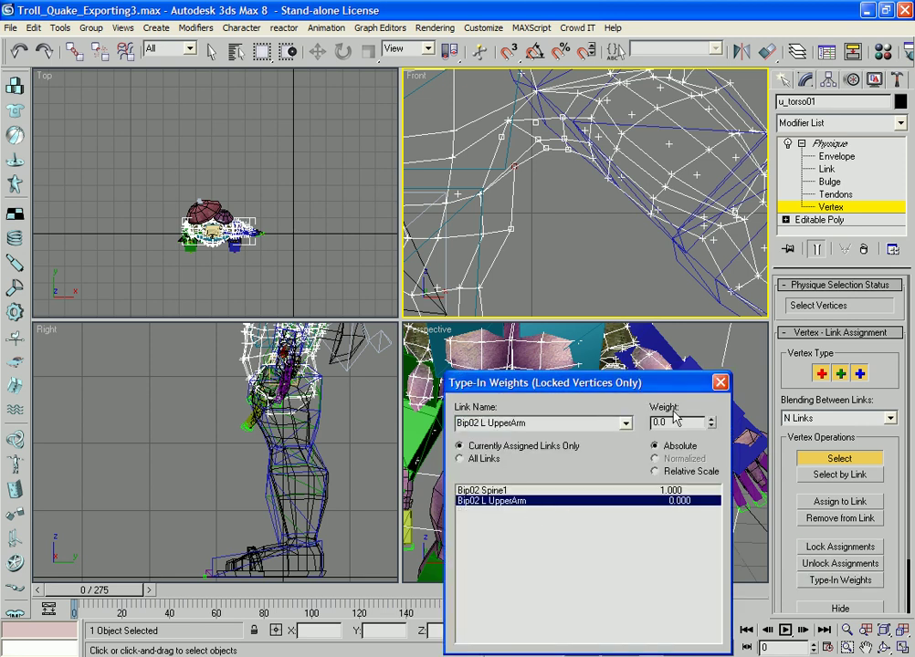
pyautogui.write('0.25')
pyautogui.press('Return')
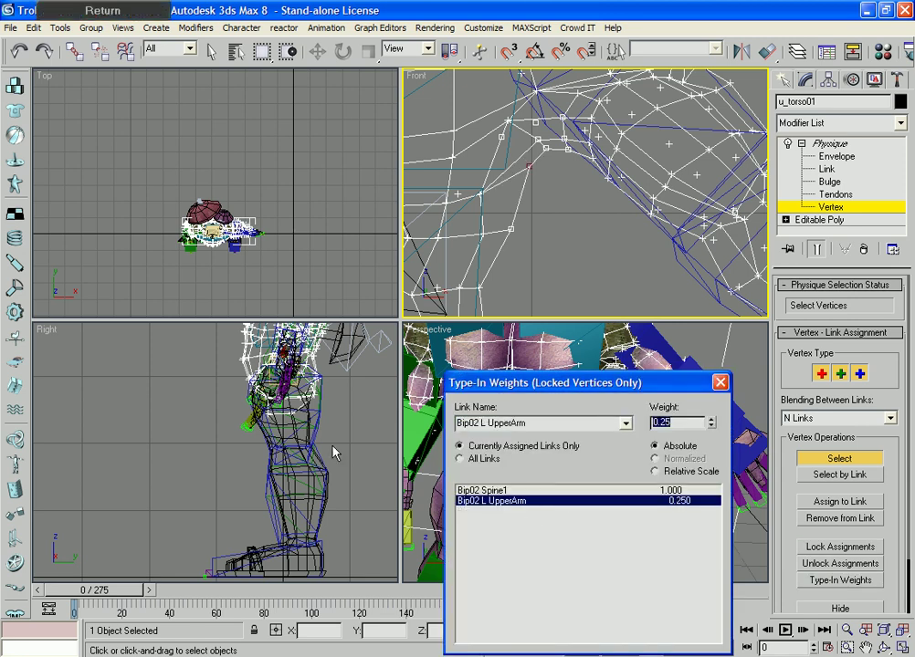
pyautogui.click(724, 384)
# Leave vertex editing and lower the Bip02 L Hand bone until the left arm hangs beside the body
pyautogui.scroll(-4, 636, 203)
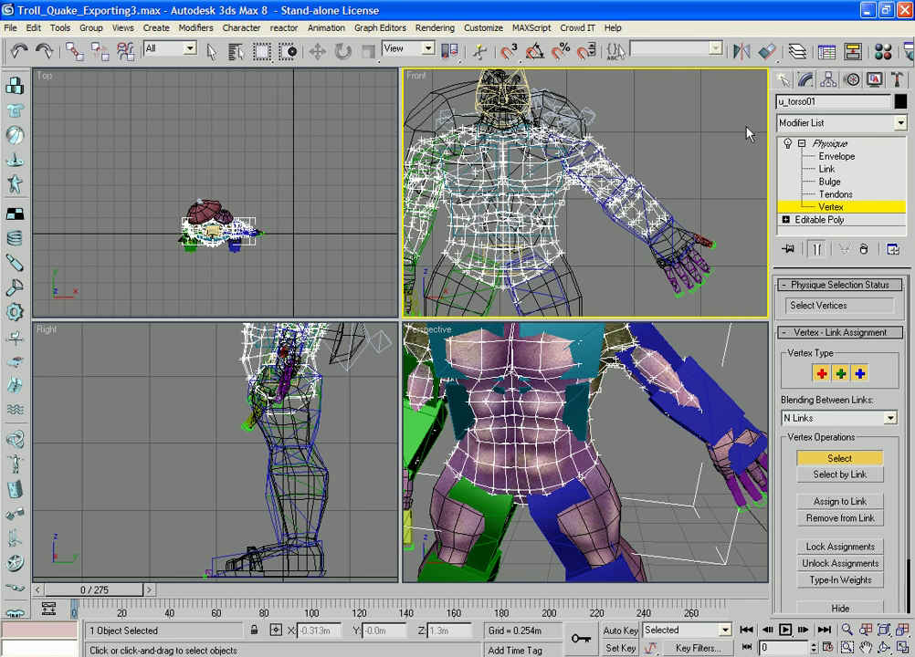
pyautogui.click(784, 81)
pyautogui.click(719, 156)
pyautogui.click(679, 224)
pyautogui.press('w')
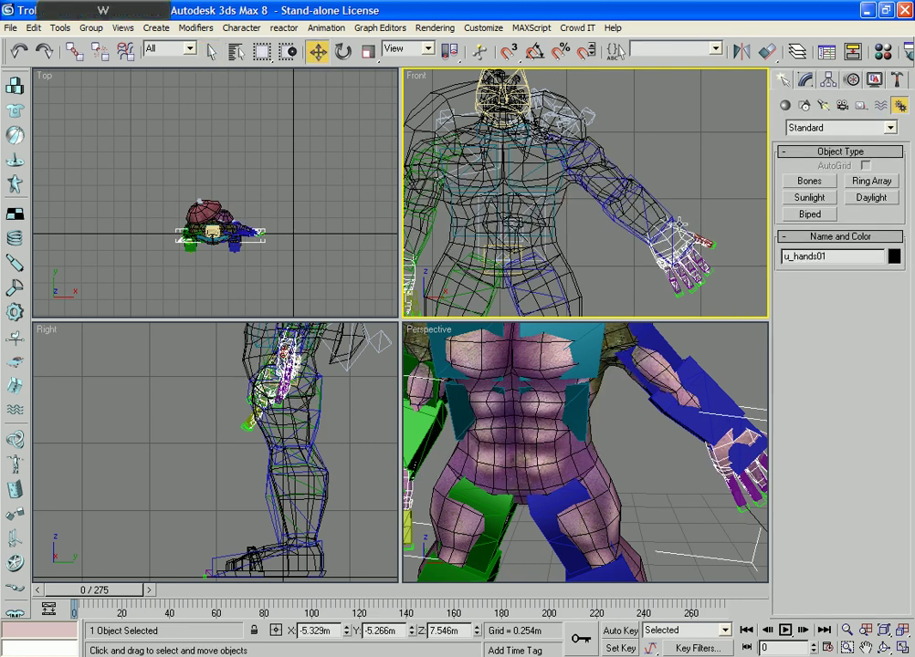
pyautogui.click(683, 239)
pyautogui.moveTo(683, 239); pyautogui.dragTo(653, 288)
# Try rotating the Bip02 Spine bone in local coordinates to test the abdomen's deformation, and undo the rotation
pyautogui.scroll(5, 487, 219)
pyautogui.click(641, 248)
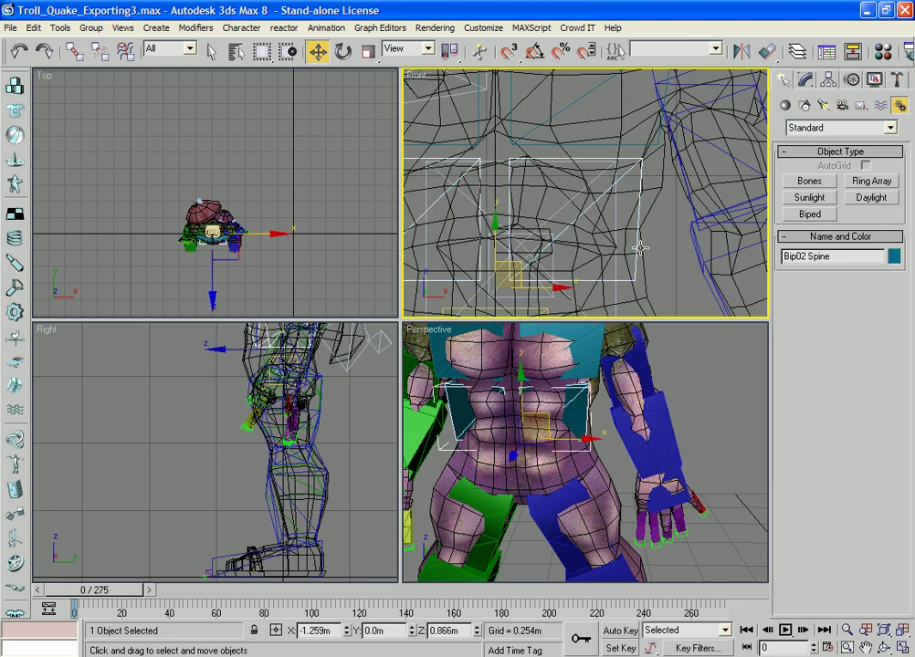
pyautogui.scroll(-5, 493, 197)
pyautogui.press('r')
pyautogui.press('r')
pyautogui.press('e')
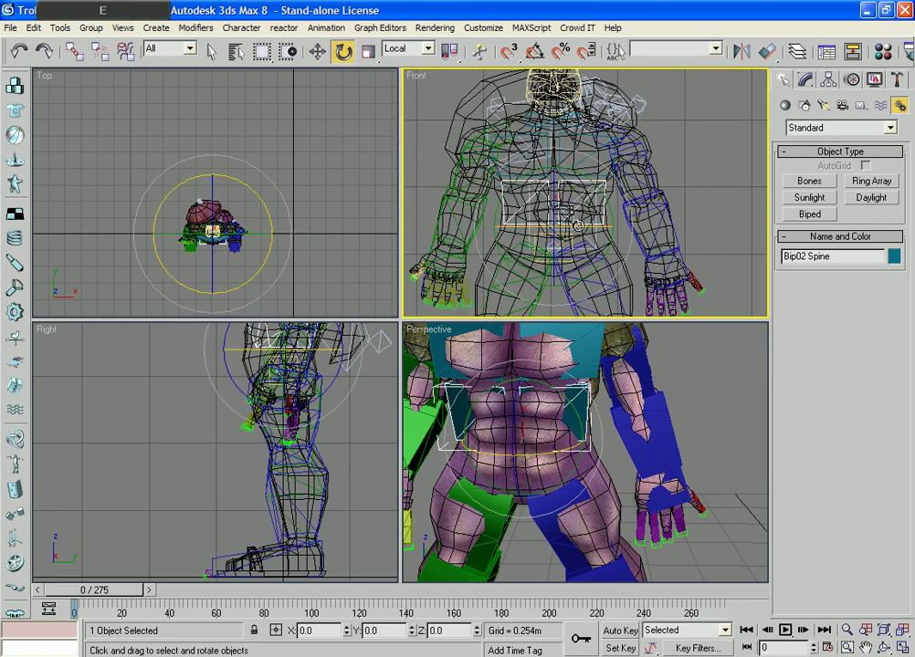
pyautogui.moveTo(590, 225)
pyautogui.mouseDown()
pyautogui.moveTo(629, 226)
pyautogui.moveTo(556, 226)
pyautogui.moveTo(618, 226)
pyautogui.moveTo(595, 228)
pyautogui.mouseUp()
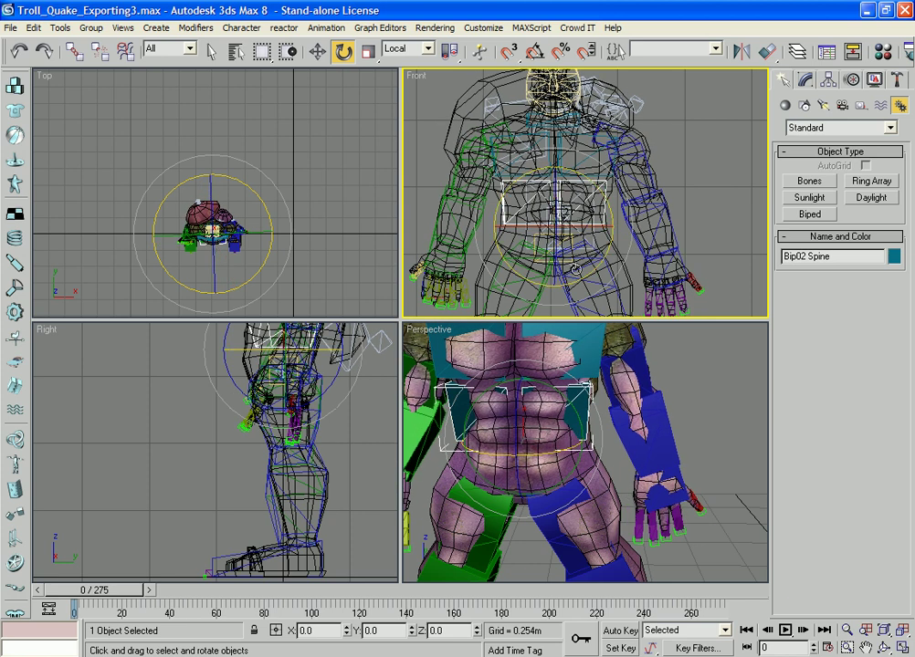
pyautogui.hotkey('ctrl', 'z')
# Return to the torso's Physique vertices, lock the assignments of the front abdomen vertices, and check their currently assigned links
pyautogui.moveTo(540, 471); pyautogui.dragTo(567, 440, button='middle')
pyautogui.moveTo(283, 340); pyautogui.dragTo(211, 489, button='middle')
pyautogui.scroll(3, 293, 390)
pyautogui.scroll(2, 245, 425)
pyautogui.press('1')
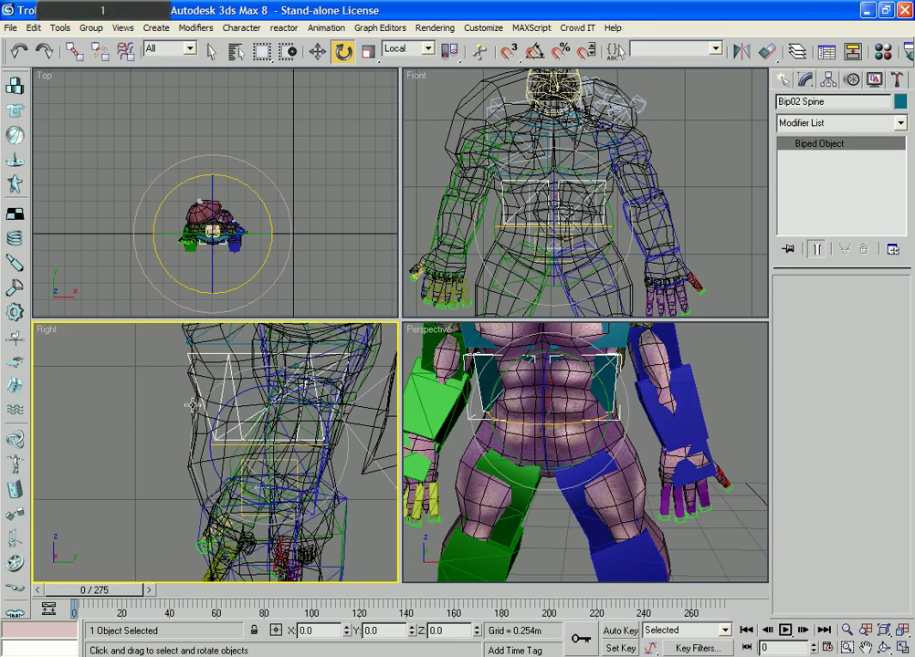
pyautogui.click(190, 405)
pyautogui.click(836, 156)
pyautogui.click(831, 208)
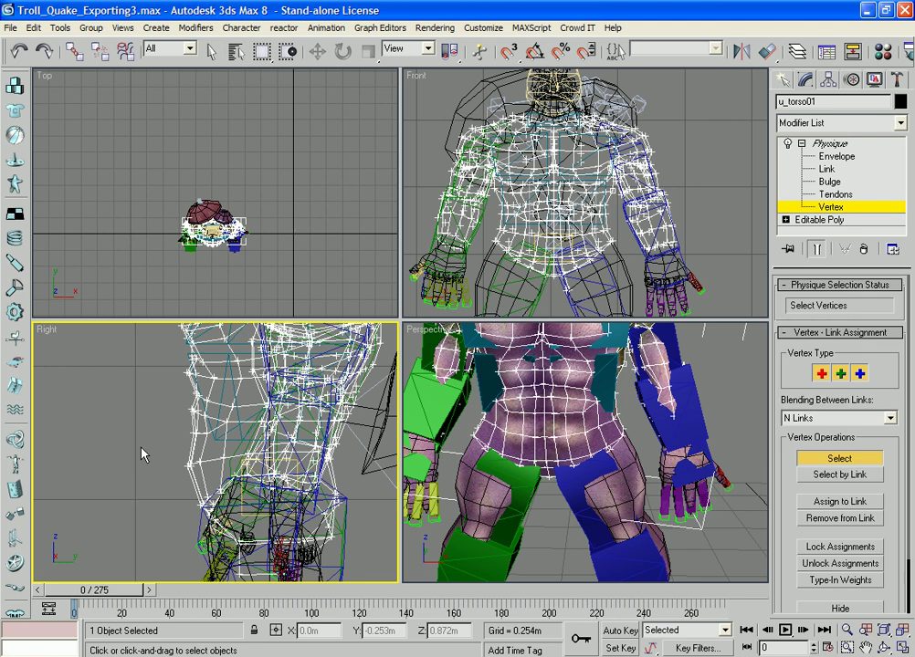
pyautogui.moveTo(206, 418); pyautogui.dragTo(242, 439)
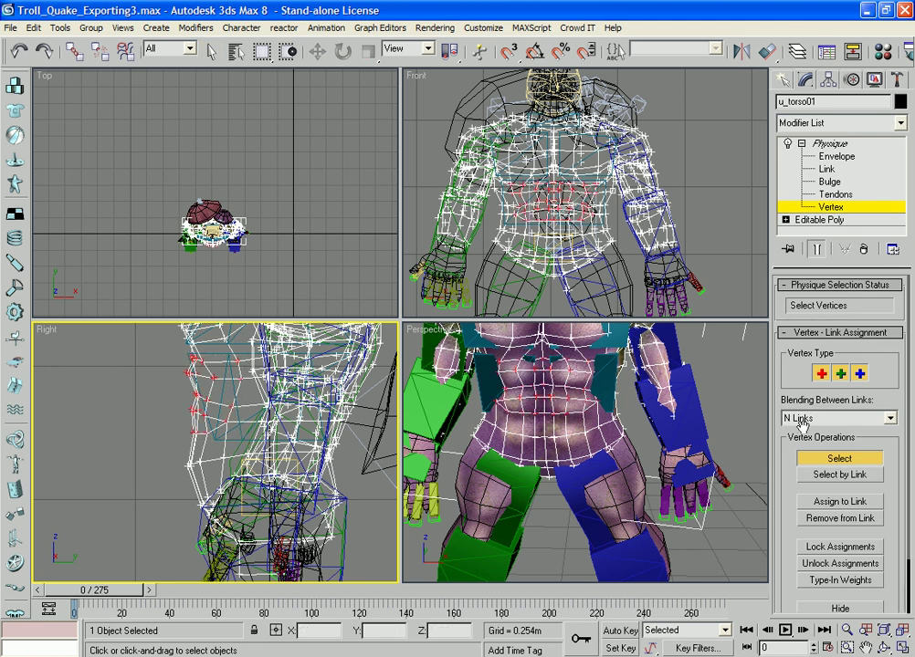
pyautogui.click(839, 547)
pyautogui.click(864, 580)
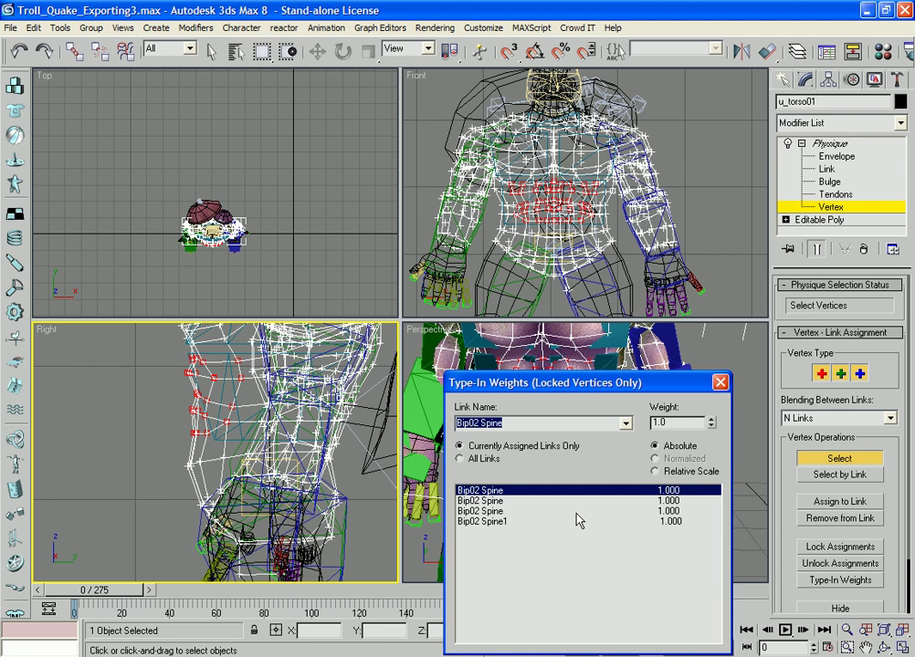
pyautogui.click(721, 382)
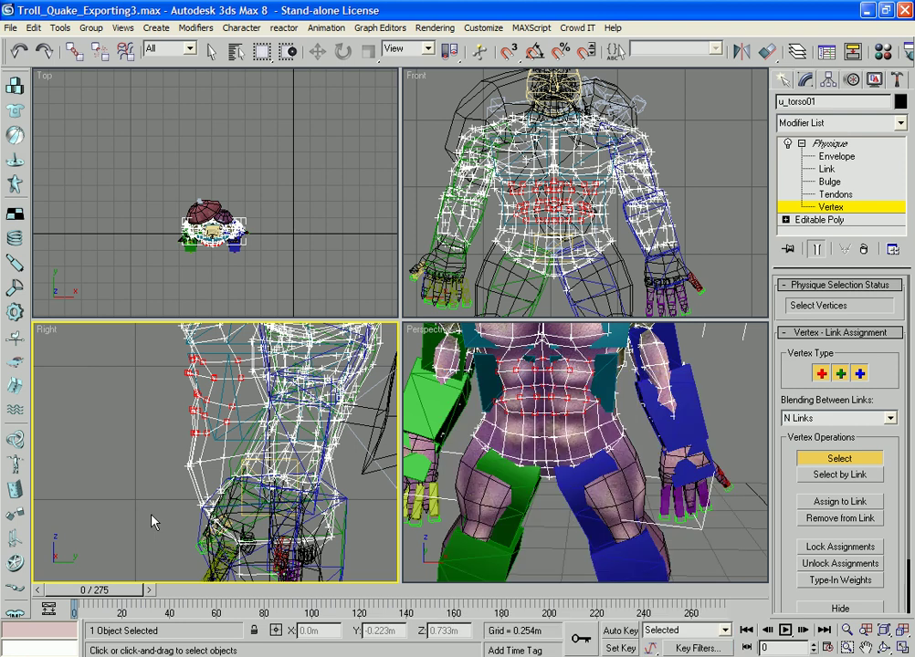
# Lock the assignments of the row of vertices across the lower belly and check their currently assigned links
pyautogui.moveTo(180, 456); pyautogui.dragTo(210, 467)
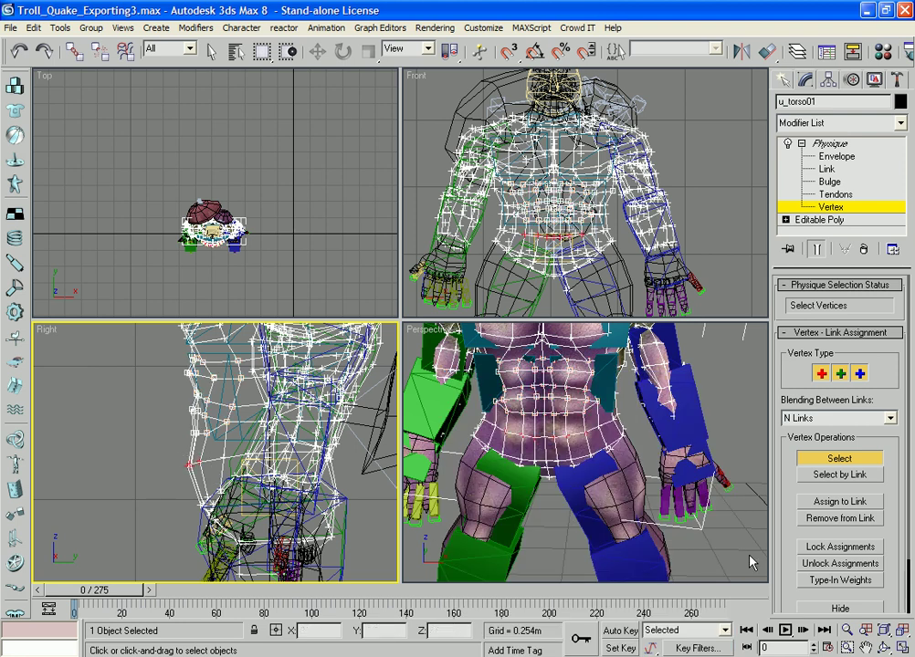
pyautogui.click(850, 548)
pyautogui.click(833, 581)
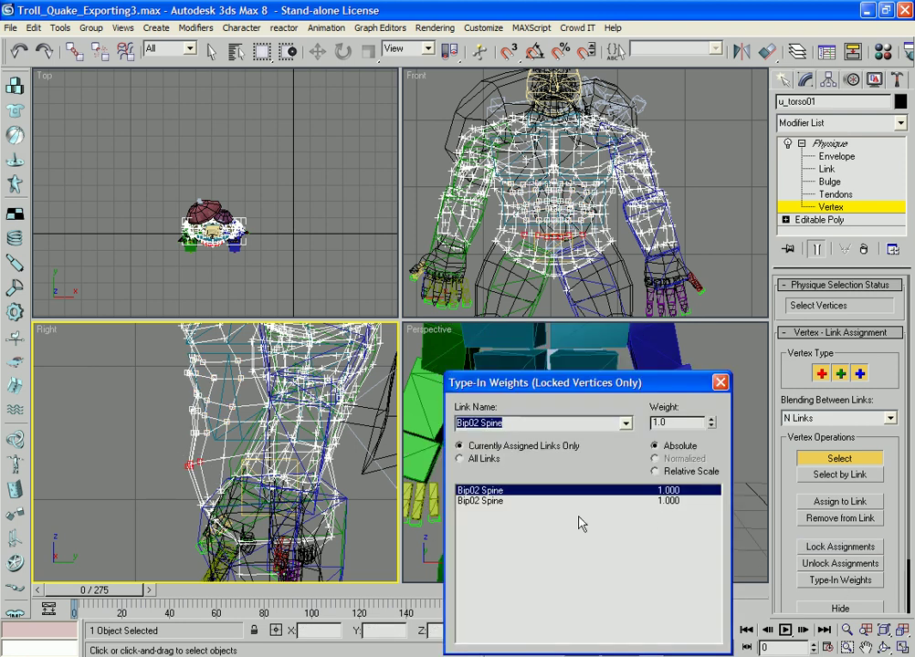
pyautogui.click(720, 382)
pyautogui.scroll(-2, 595, 431)
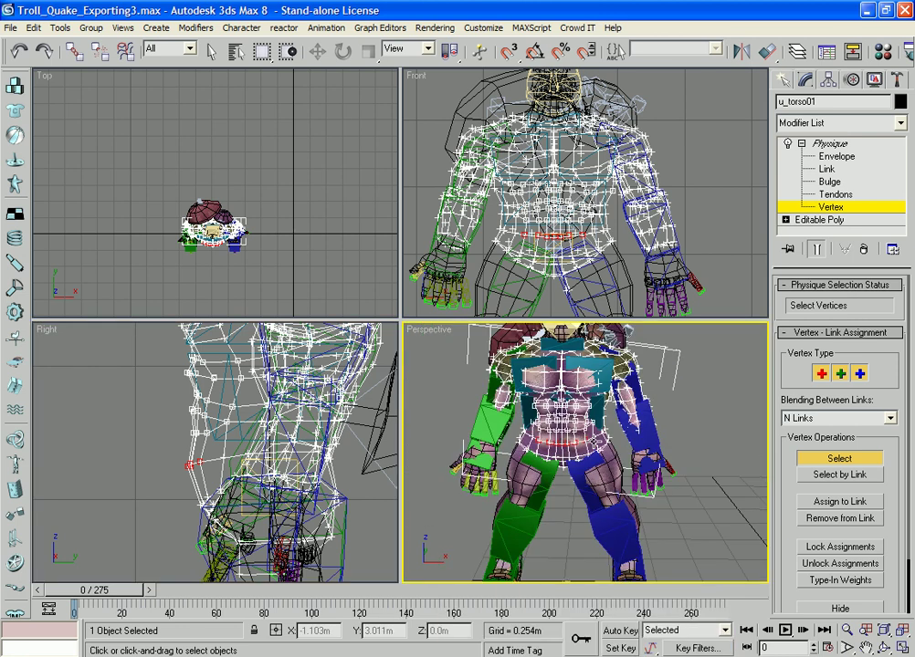
pyautogui.scroll(5, 603, 427)
pyautogui.scroll(4, 602, 424)
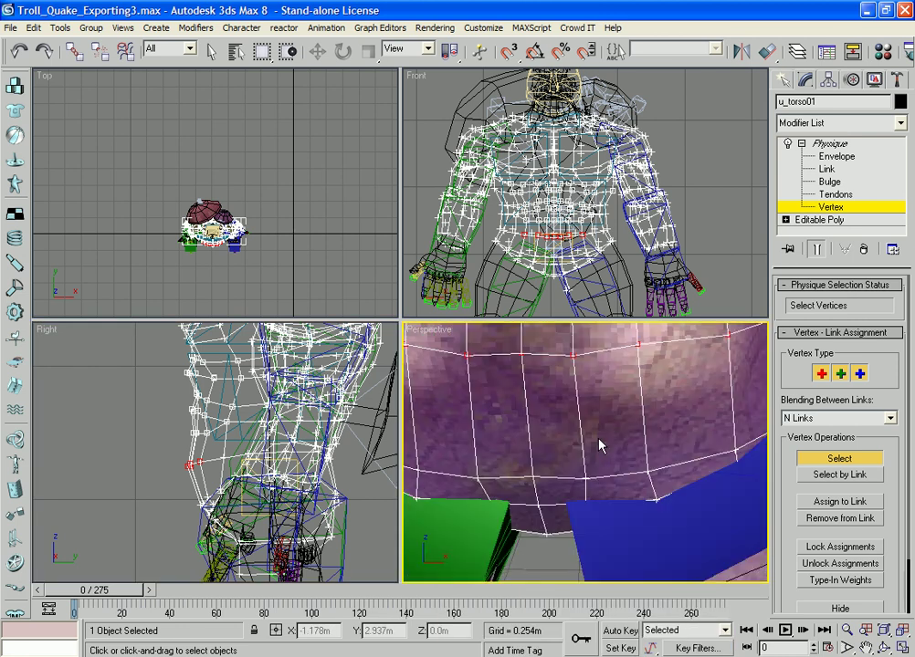
# Leave vertex editing, try rotating the Bip02 L Thigh bone to test the lower belly's deformation, and undo the rotation
pyautogui.scroll(5, 209, 457)
pyautogui.scroll(-4, 667, 438)
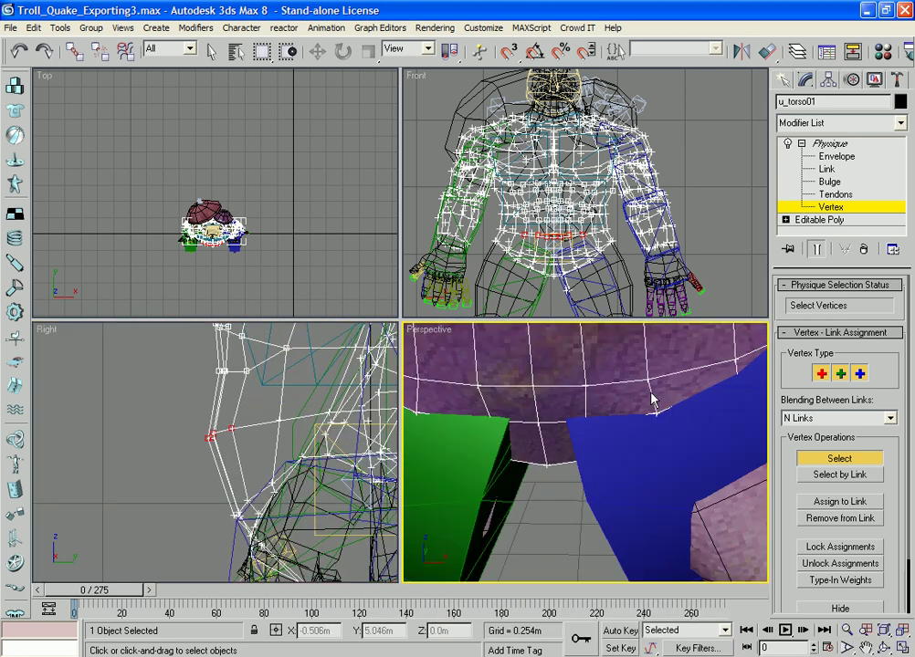
pyautogui.scroll(3, 638, 402)
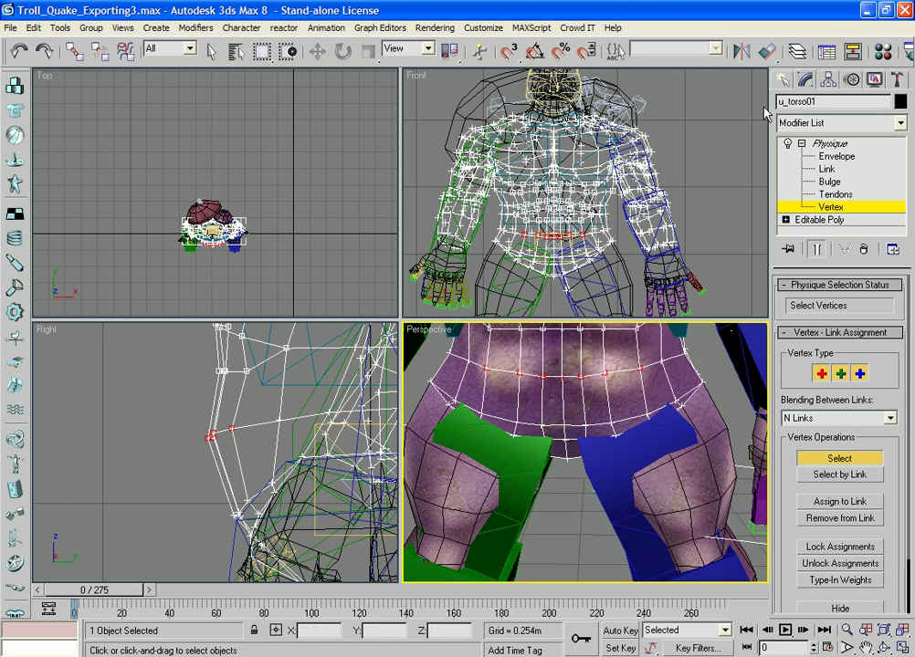
pyautogui.click(780, 81)
pyautogui.scroll(-6, 611, 430)
pyautogui.click(603, 467)
pyautogui.press('e')
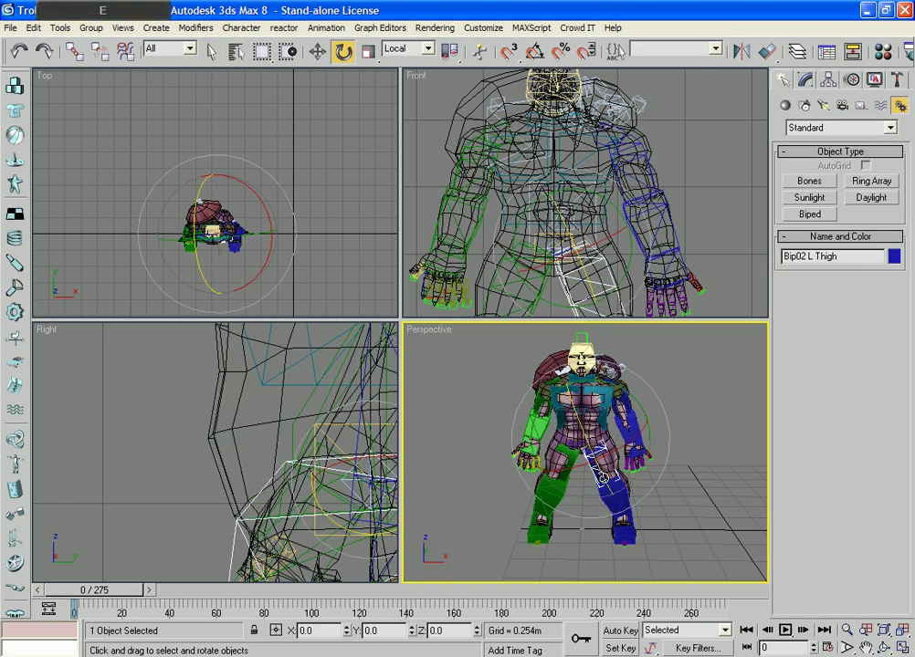
pyautogui.moveTo(599, 470); pyautogui.dragTo(591, 401)
pyautogui.hotkey('ctrl', 'z')
pyautogui.scroll(5, 625, 465)
pyautogui.hotkey('ctrl', 'z')
pyautogui.hotkey('ctrl', 'z')
pyautogui.hotkey('ctrl', 'z')
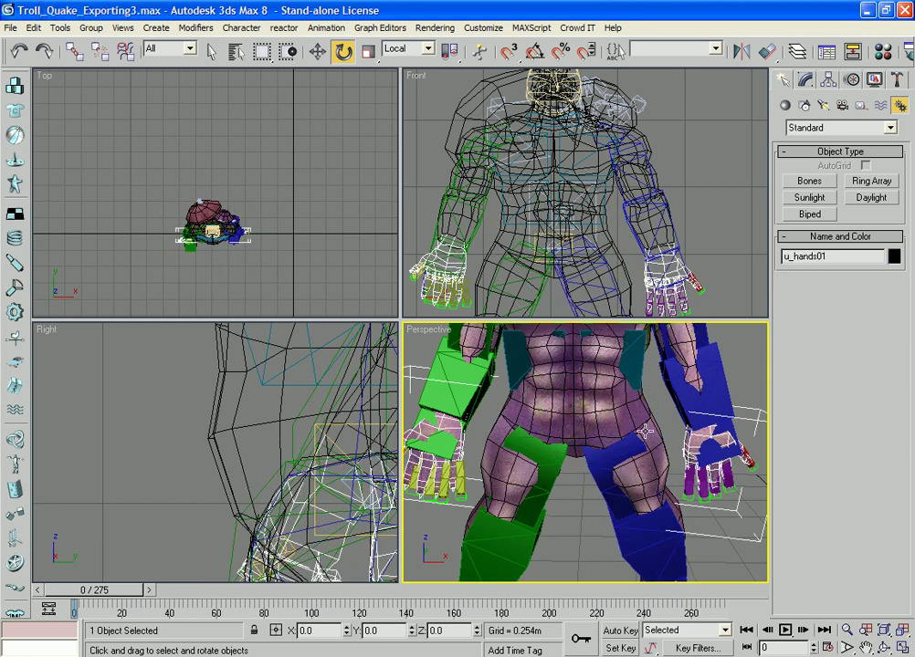
# Try rotating the Bip02 L Clavicle bone to test how the left shoulder deforms, undo the rotation, and clear the selection
pyautogui.click(639, 405)
pyautogui.moveTo(639, 405); pyautogui.dragTo(638, 474, button='middle')
pyautogui.moveTo(653, 388); pyautogui.dragTo(671, 408, button='middle')
pyautogui.scroll(4, 671, 408)
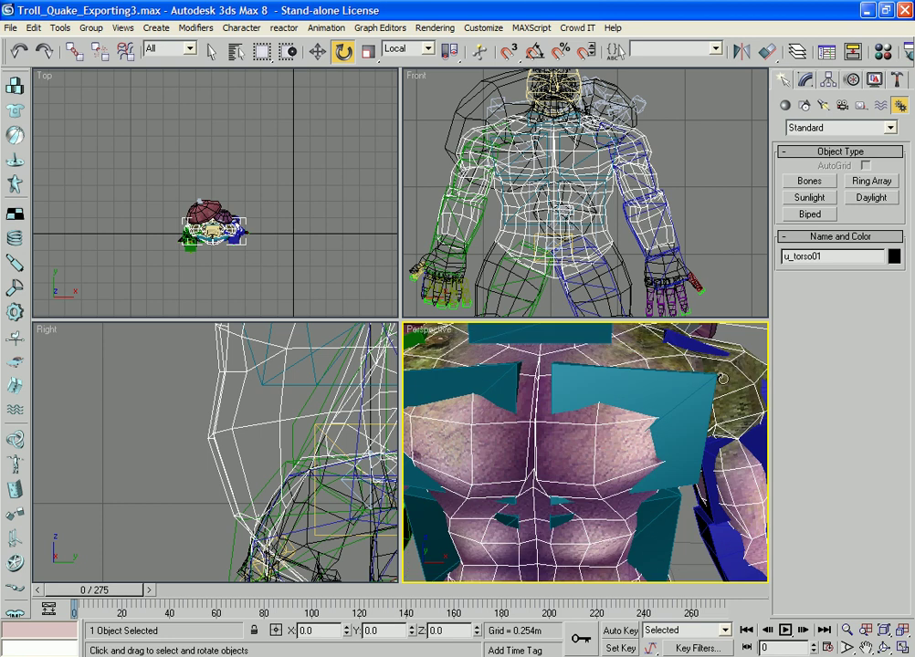
pyautogui.moveTo(724, 379); pyautogui.dragTo(671, 426, button='middle')
pyautogui.scroll(3, 671, 426)
pyautogui.click(674, 423)
pyautogui.click(598, 418)
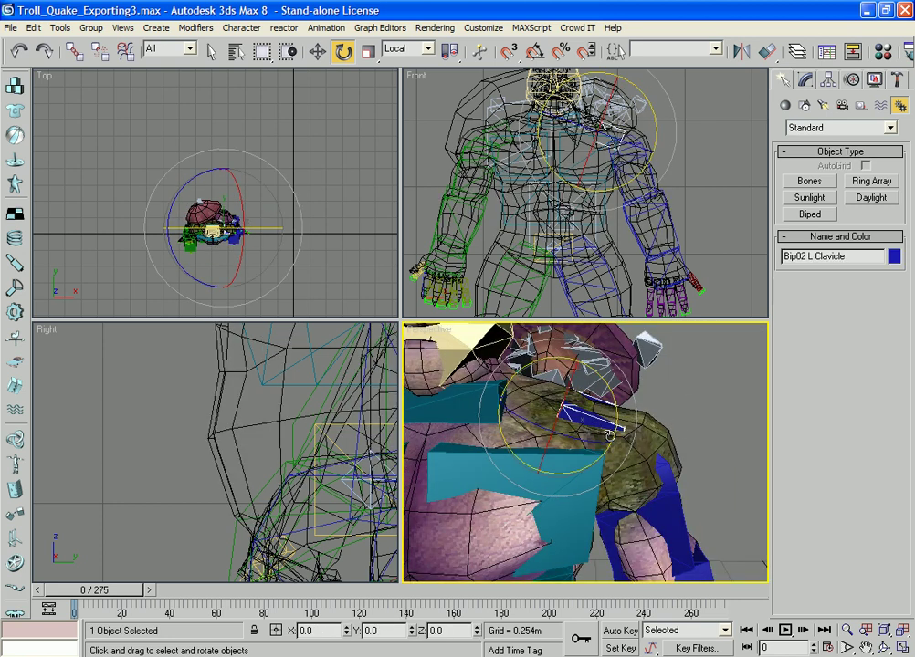
pyautogui.moveTo(611, 442)
pyautogui.mouseDown()
pyautogui.moveTo(617, 400)
pyautogui.moveTo(604, 398)
pyautogui.moveTo(573, 431)
pyautogui.moveTo(614, 400)
pyautogui.moveTo(617, 441)
pyautogui.mouseUp()
pyautogui.hotkey('ctrl', 'z')
pyautogui.click(685, 432)
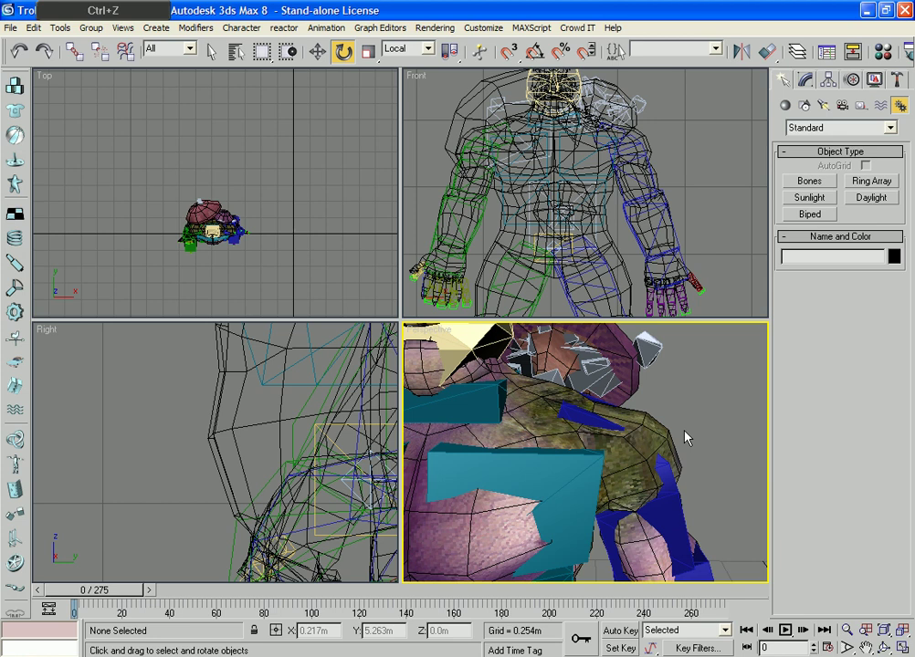
# In the torso's Physique vertices, lock the assignments of the vertices on top of the left shoulder and set their Bip02 L Clavicle weight to 1
pyautogui.moveTo(684, 432); pyautogui.dragTo(639, 453, button='middle')
pyautogui.scroll(4, 639, 454)
pyautogui.click(572, 441)
pyautogui.press('1')
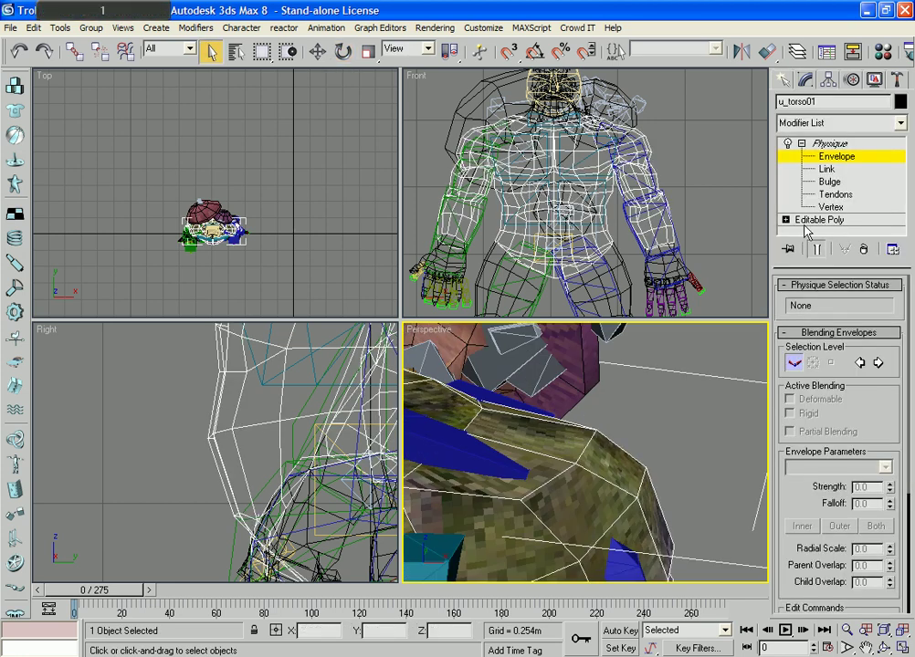
pyautogui.click(830, 207)
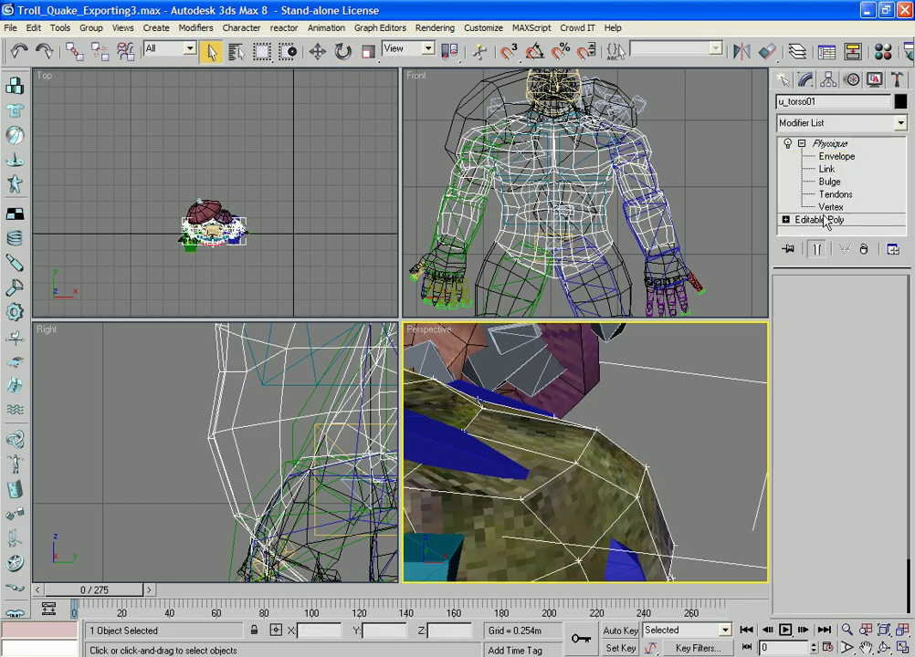
pyautogui.click(576, 461)
pyautogui.click(839, 580)
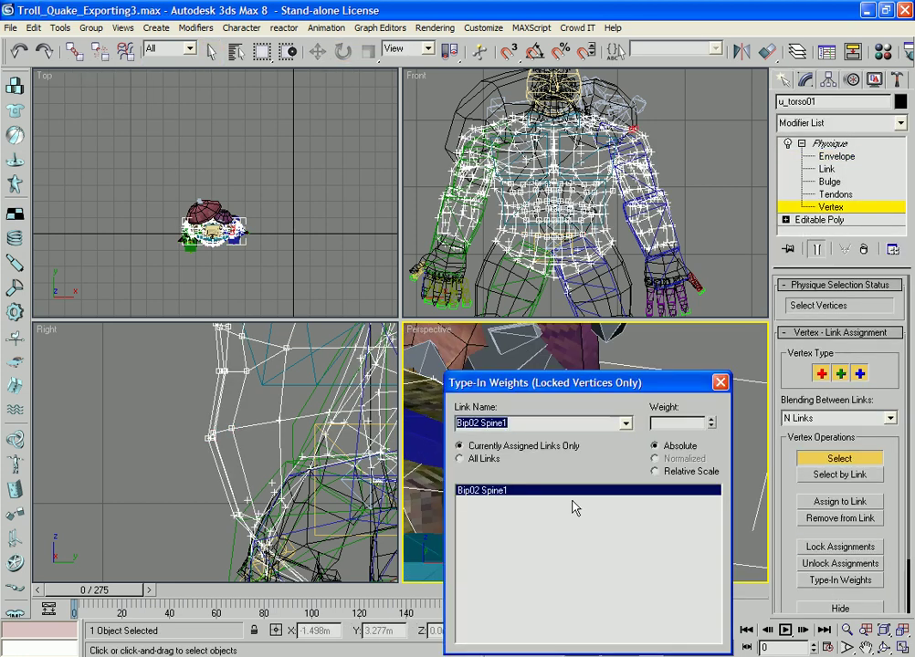
pyautogui.click(482, 459)
pyautogui.moveTo(714, 601); pyautogui.dragTo(715, 539)
pyautogui.click(593, 532)
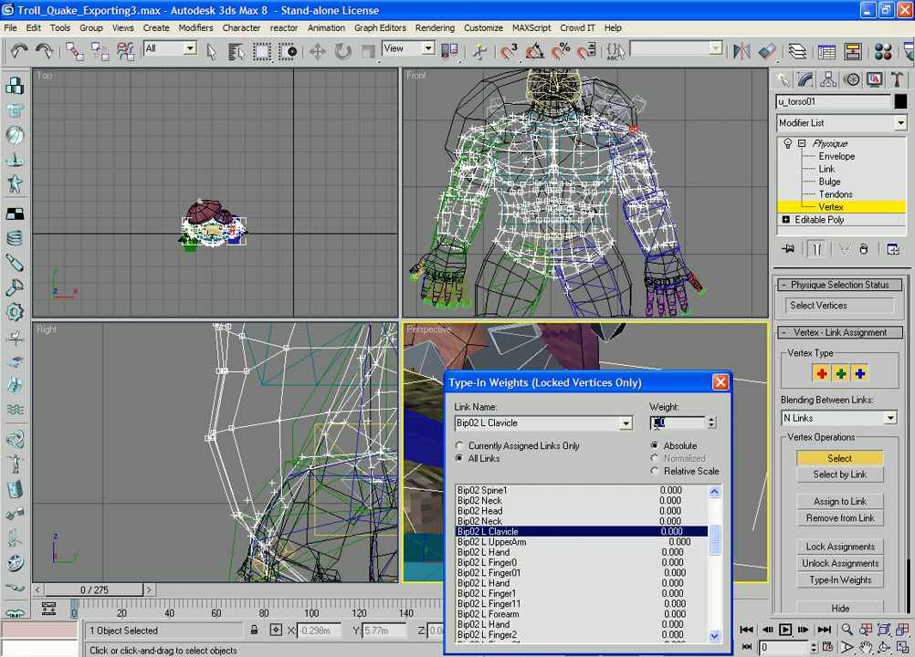
pyautogui.write('1')
pyautogui.press('Return')
# Set the Bip02 Spine1 weight of the same left shoulder vertices to 0 and finish the weight entry
pyautogui.click(460, 446)
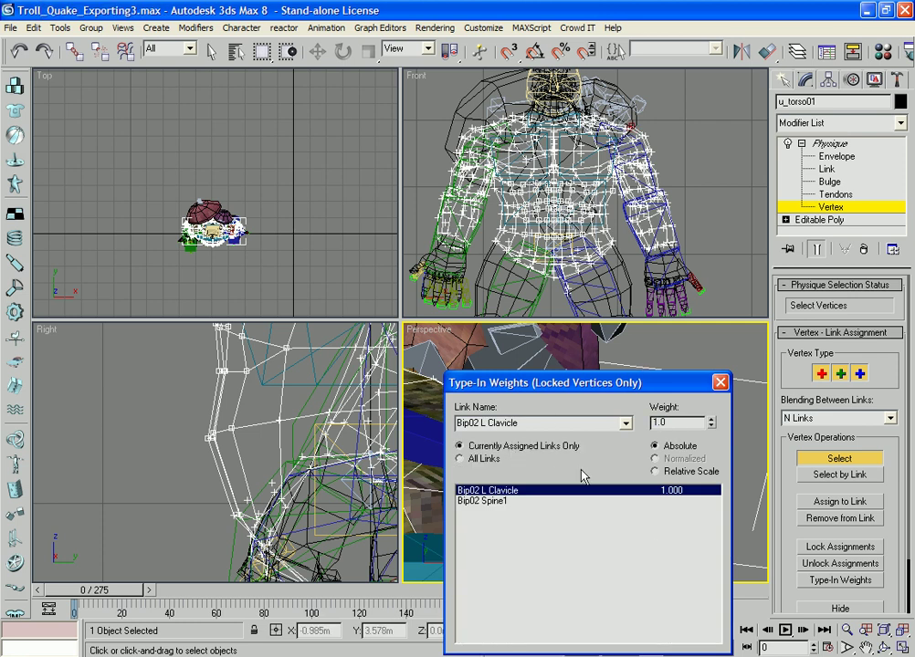
pyautogui.click(603, 502)
pyautogui.write('0')
pyautogui.press('Return')
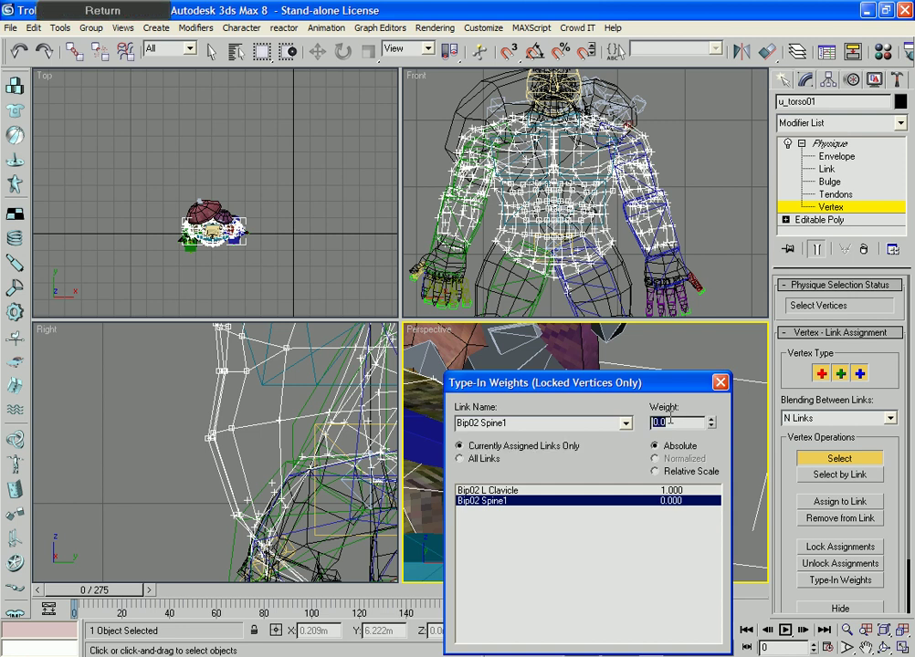
pyautogui.click(721, 383)
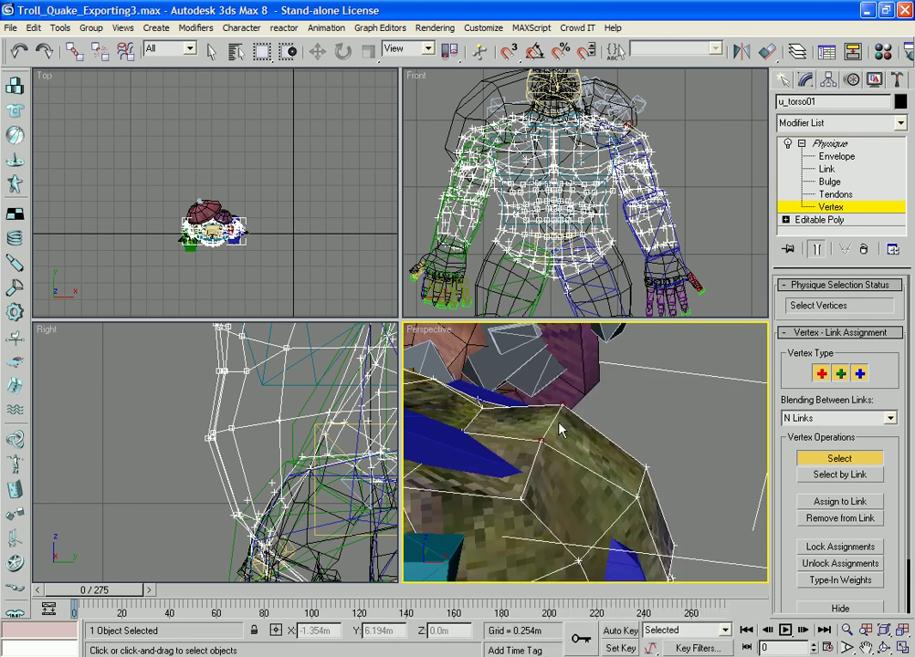
# Refresh the torso's skin by switching the Physique skin update to Deformable and back to Rigid, and return to vertex editing
pyautogui.click(830, 144)
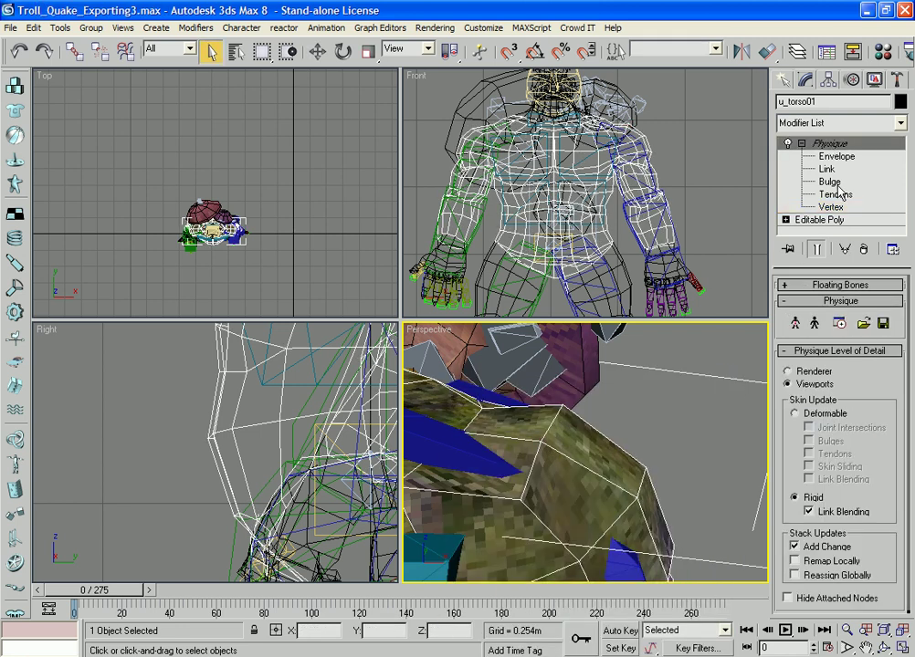
pyautogui.click(795, 414)
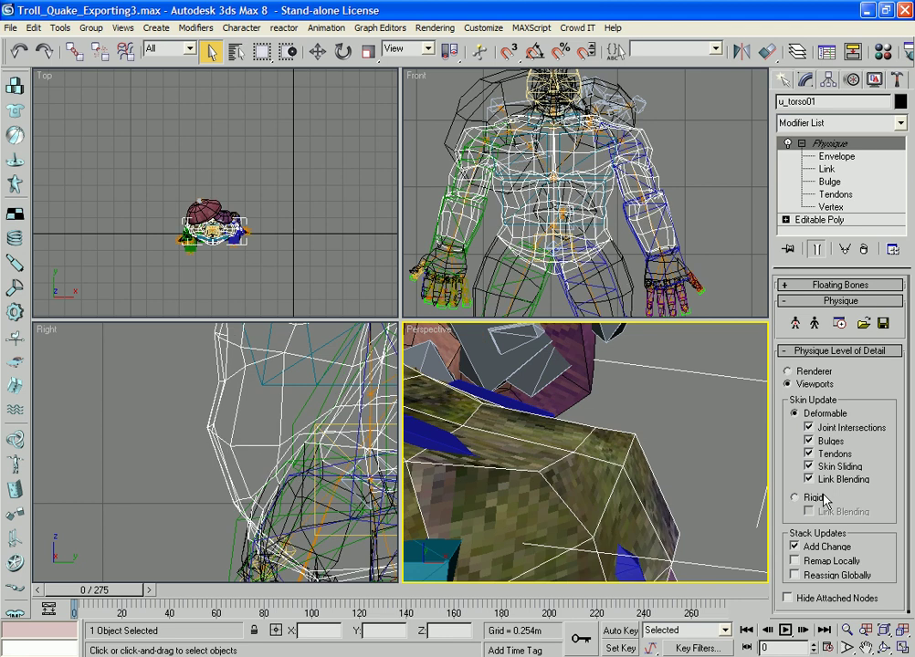
pyautogui.click(795, 497)
pyautogui.click(831, 207)
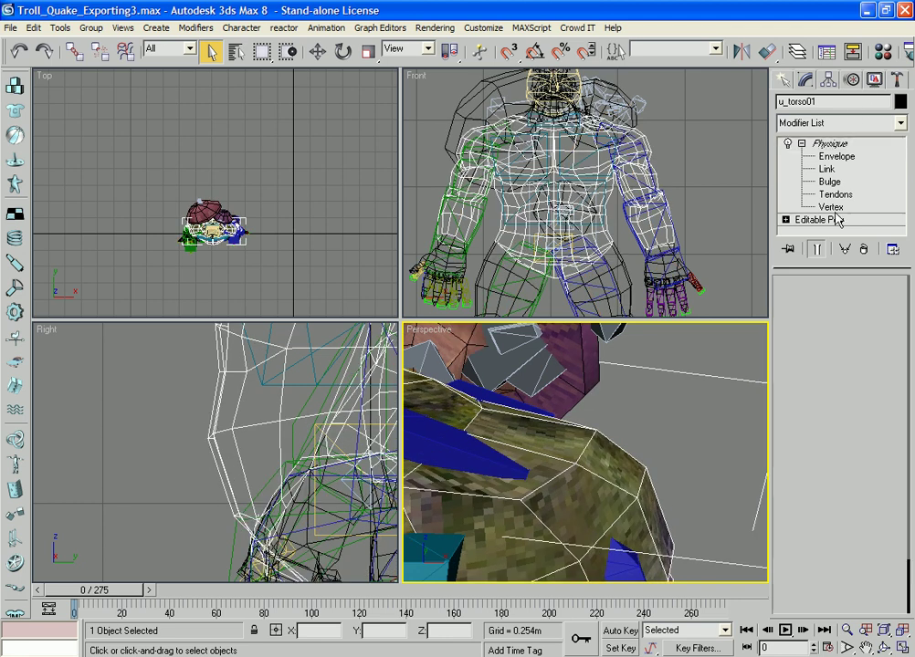
# Leave vertex editing, test the reweighted left shoulder by rotating the Bip02 L Clavicle bone, and undo the rotation
pyautogui.scroll(-5, 639, 429)
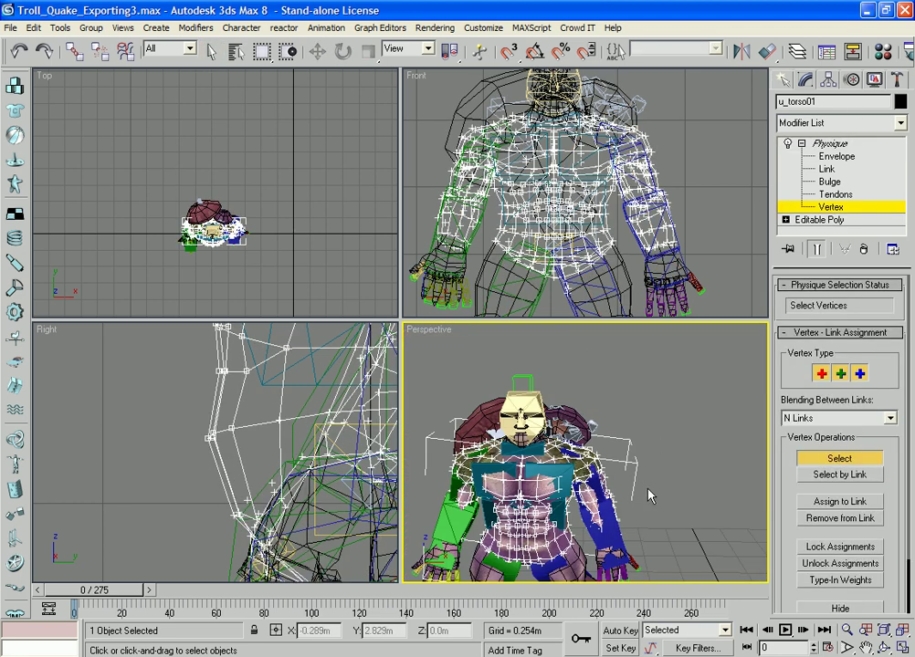
pyautogui.click(783, 80)
pyautogui.scroll(3, 631, 413)
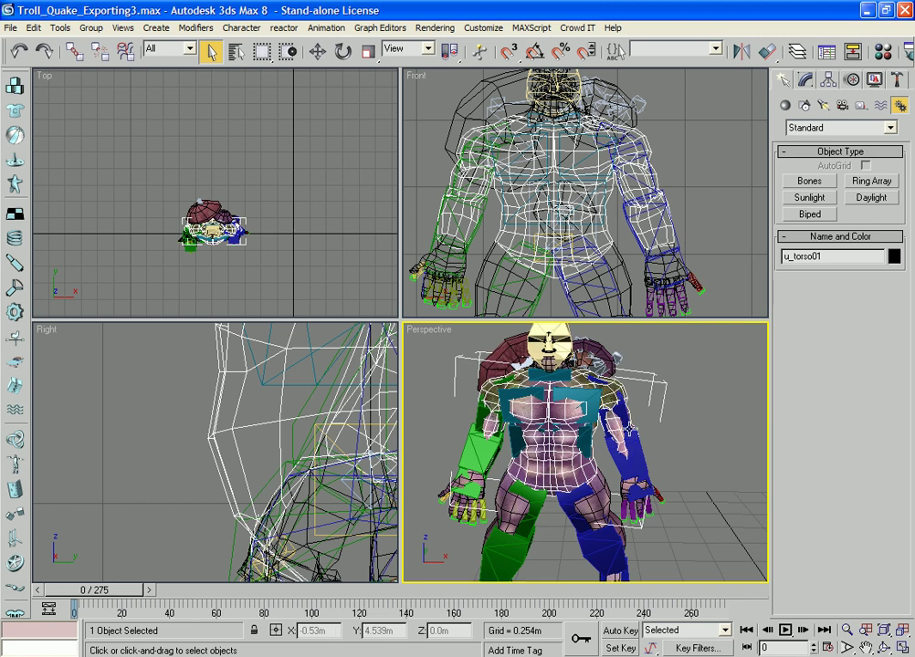
pyautogui.click(601, 380)
pyautogui.click(600, 380)
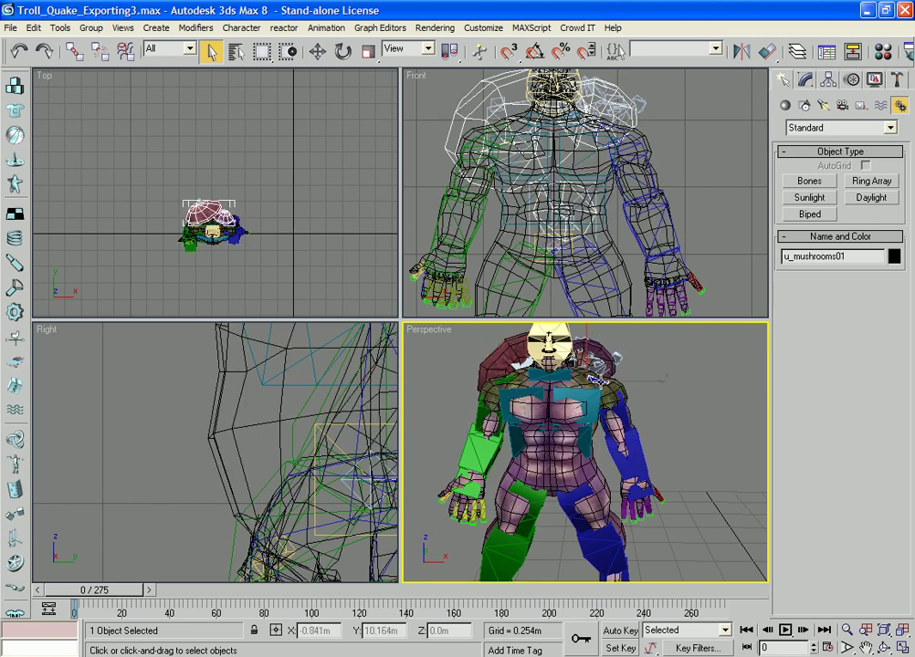
pyautogui.press('e')
pyautogui.moveTo(643, 402)
pyautogui.mouseDown()
pyautogui.moveTo(661, 419)
pyautogui.moveTo(657, 398)
pyautogui.mouseUp()
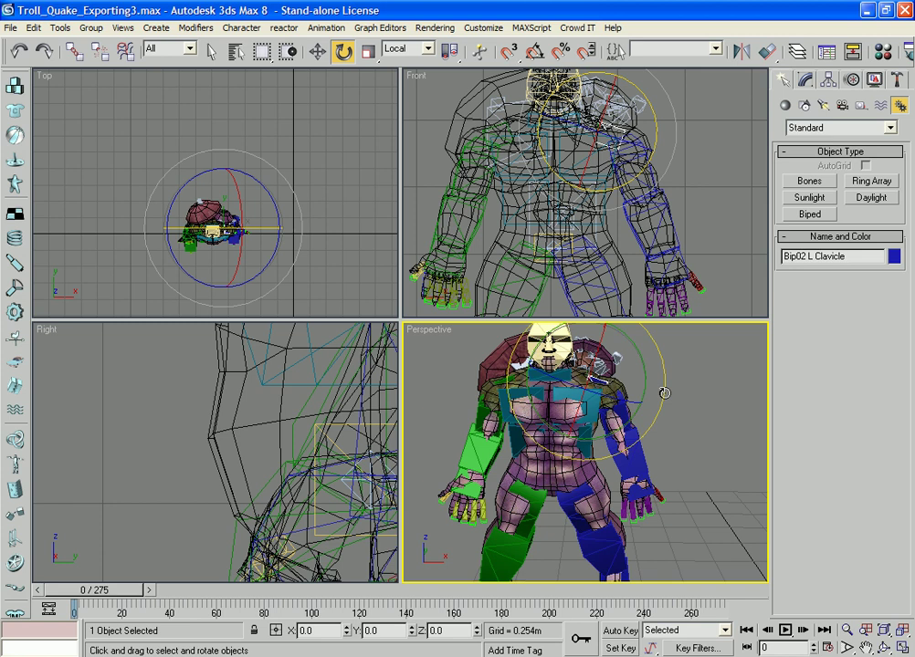
pyautogui.scroll(5, 637, 433)
pyautogui.moveTo(581, 417); pyautogui.dragTo(573, 412)
pyautogui.hotkey('ctrl', 'z')
pyautogui.click(707, 386)
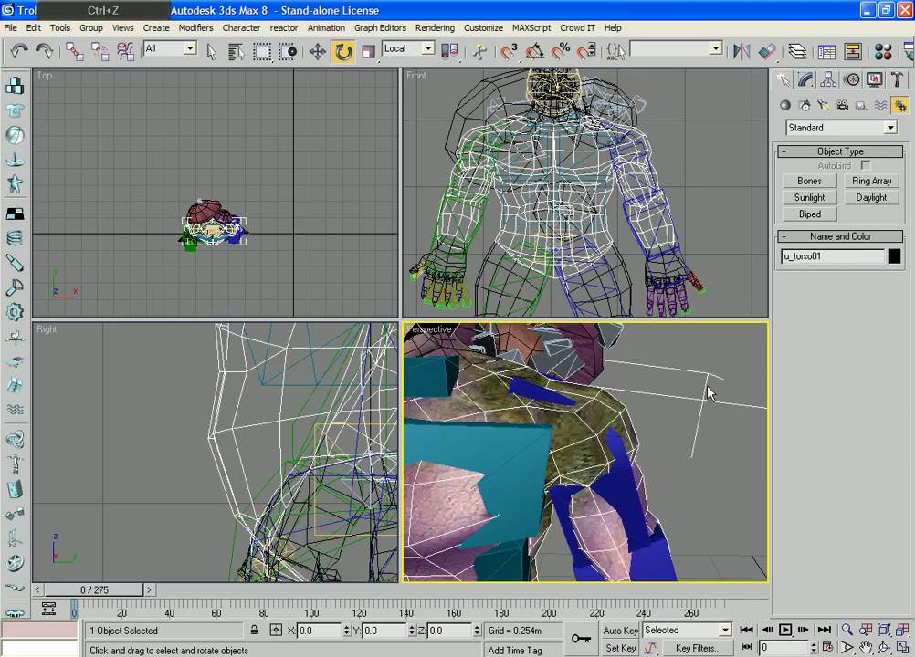
# Return to the torso's Physique vertices, select further vertices around the left shoulder cap, and set their Bip02 Spine1 weight to 0
pyautogui.click(805, 79)
pyautogui.click(836, 209)
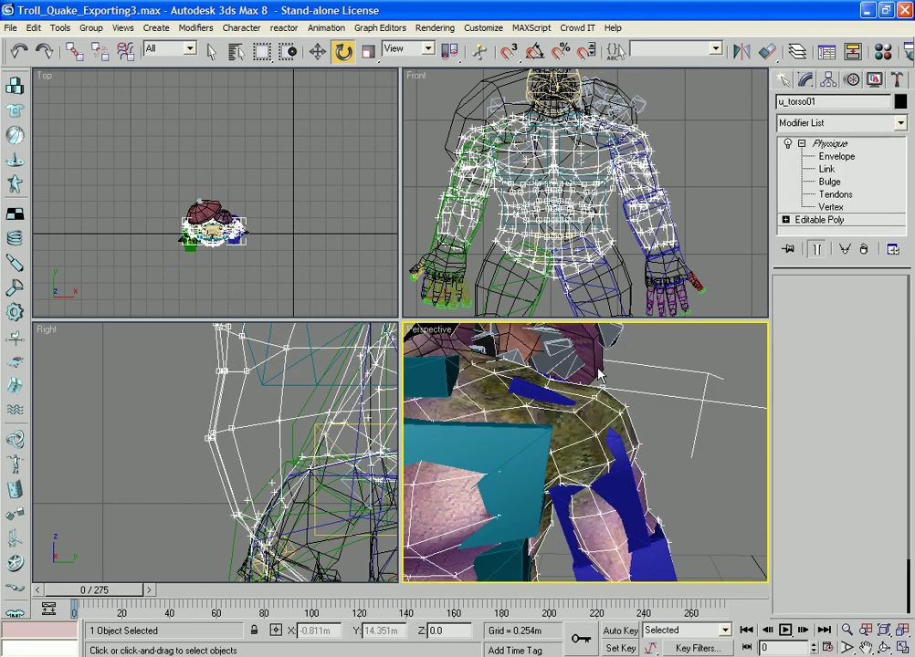
pyautogui.press('ctrl')
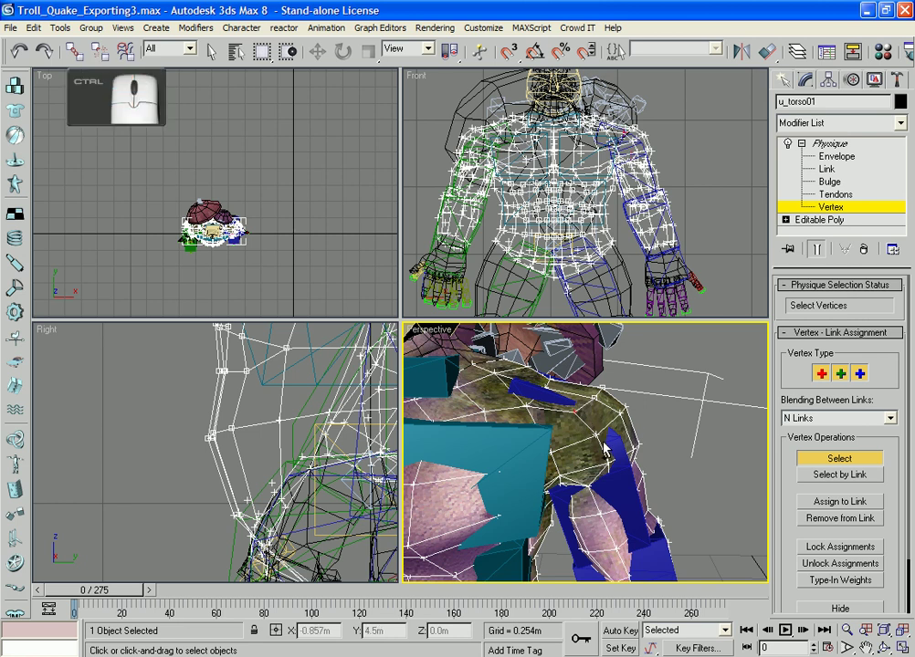
pyautogui.keyDown('alt'); pyautogui.moveTo(643, 441); pyautogui.dragTo(673, 438, button='middle'); pyautogui.keyUp('alt')
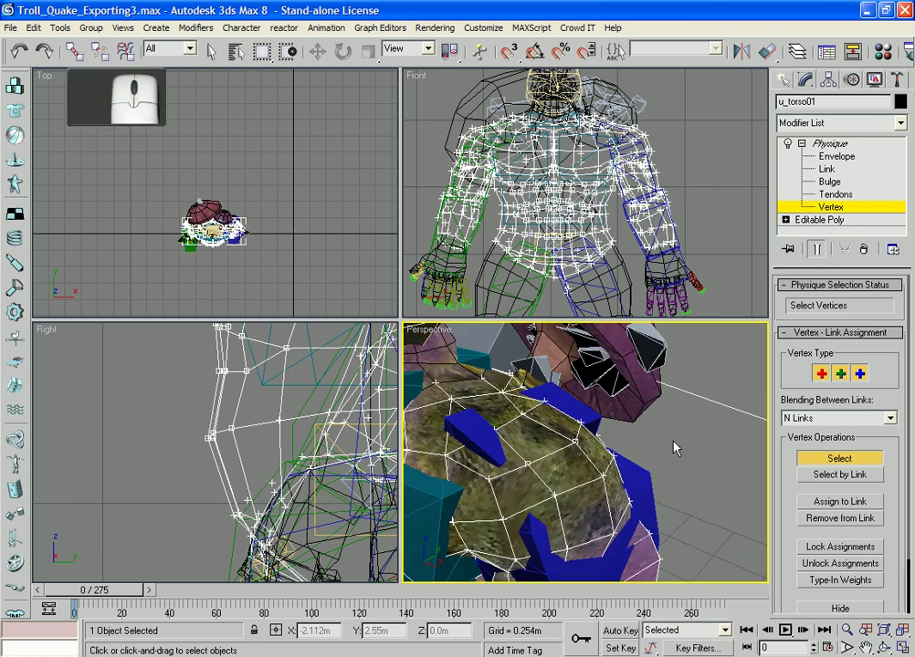
pyautogui.keyDown('ctrl'); pyautogui.click(490, 479); pyautogui.keyUp('ctrl')
pyautogui.keyDown('alt'); pyautogui.moveTo(639, 472); pyautogui.dragTo(587, 453, button='middle'); pyautogui.keyUp('alt')
pyautogui.press('ctrl')
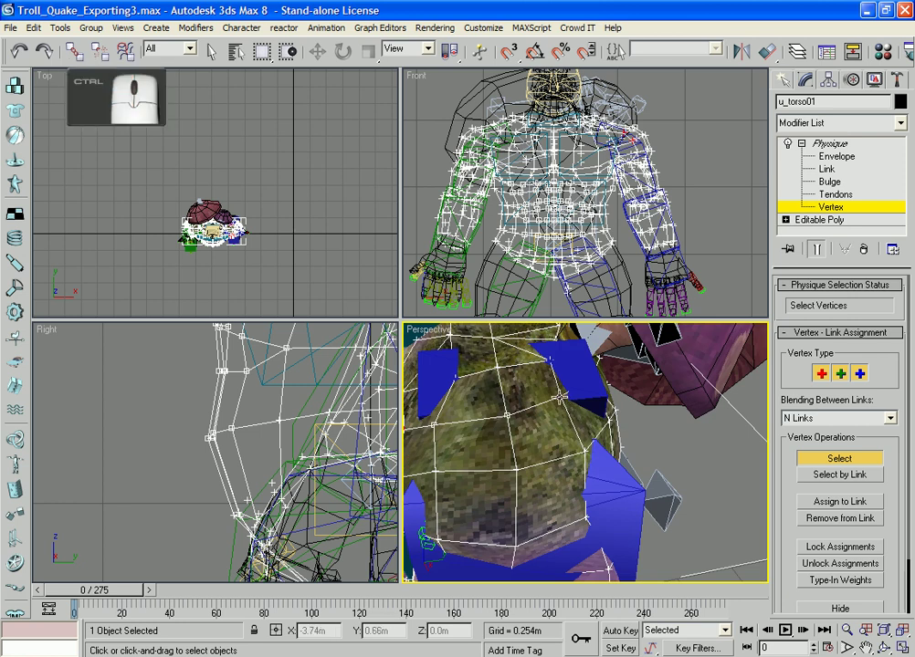
pyautogui.click(840, 580)
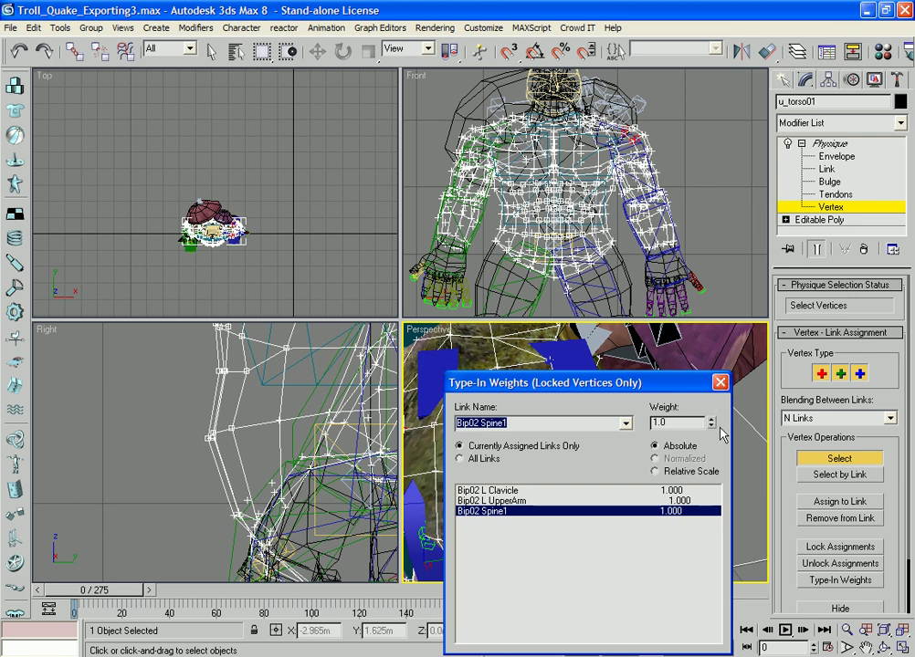
pyautogui.doubleClick(675, 423)
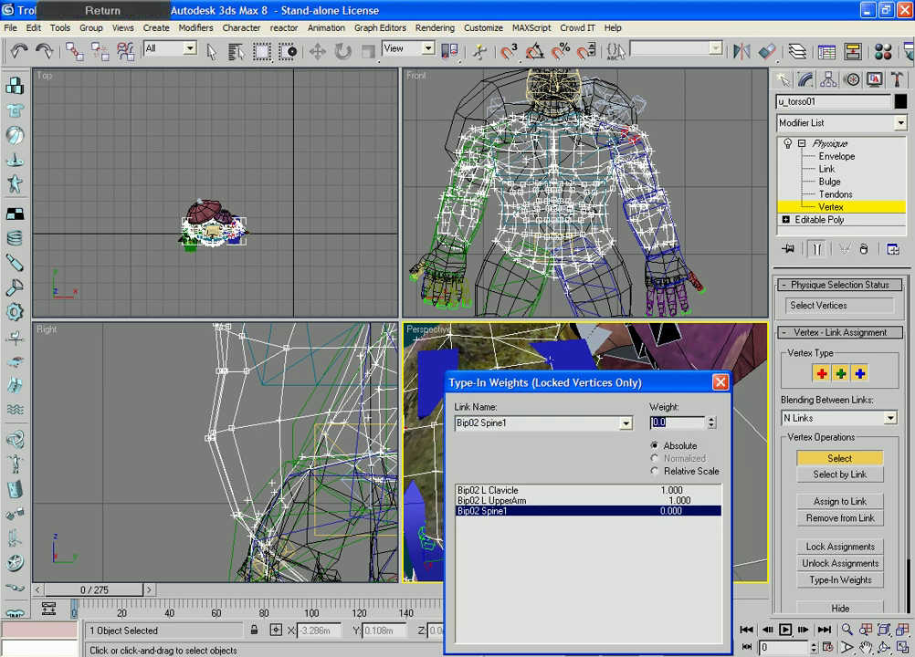
# Assign the selected shoulder cap vertices a Bip02 L Clavicle weight of 1 and finish the weight entry
pyautogui.click(477, 461)
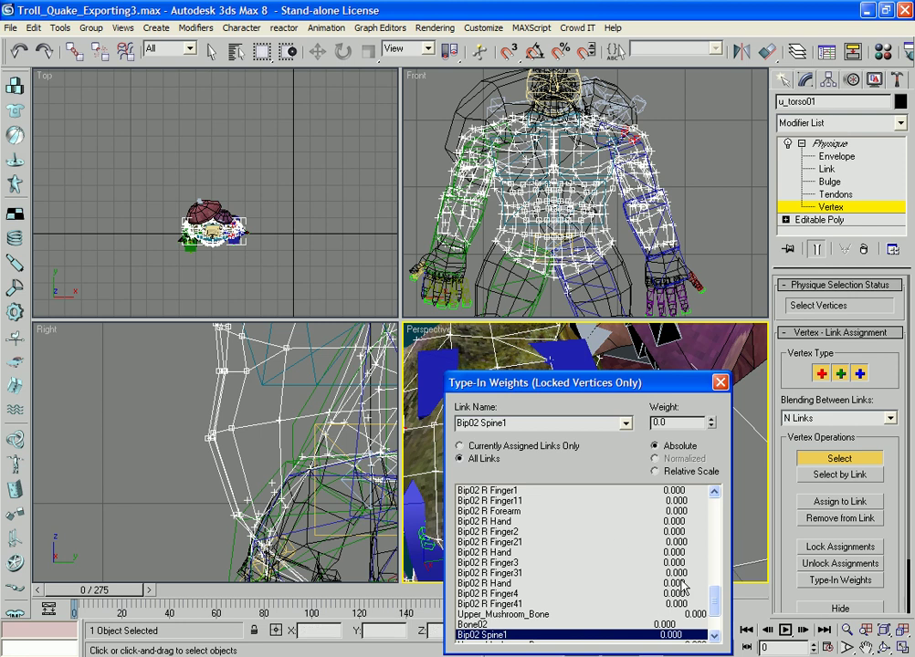
pyautogui.moveTo(714, 605); pyautogui.dragTo(714, 557)
pyautogui.click(525, 533)
pyautogui.press('Return')
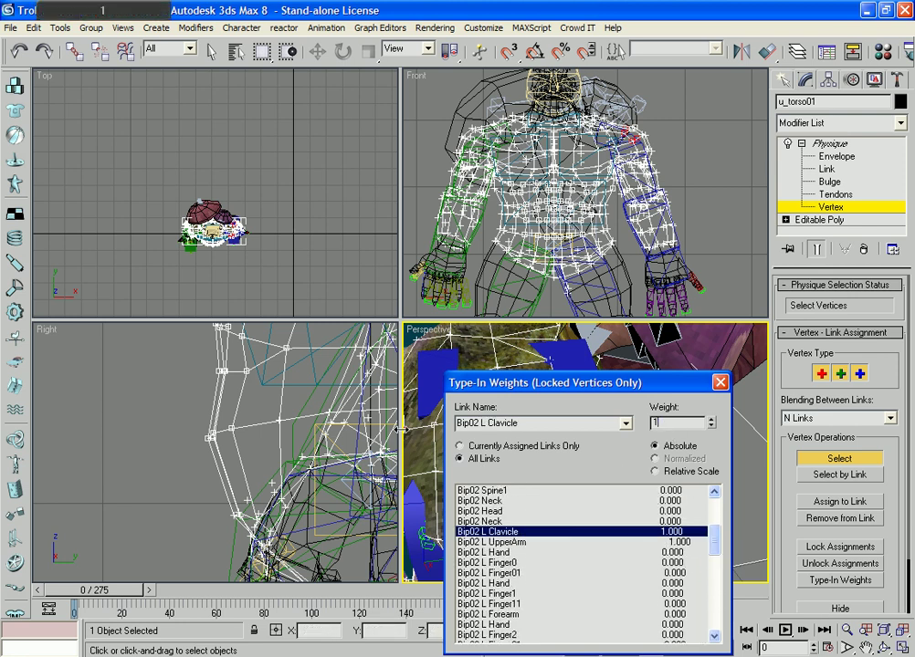
pyautogui.click(720, 385)
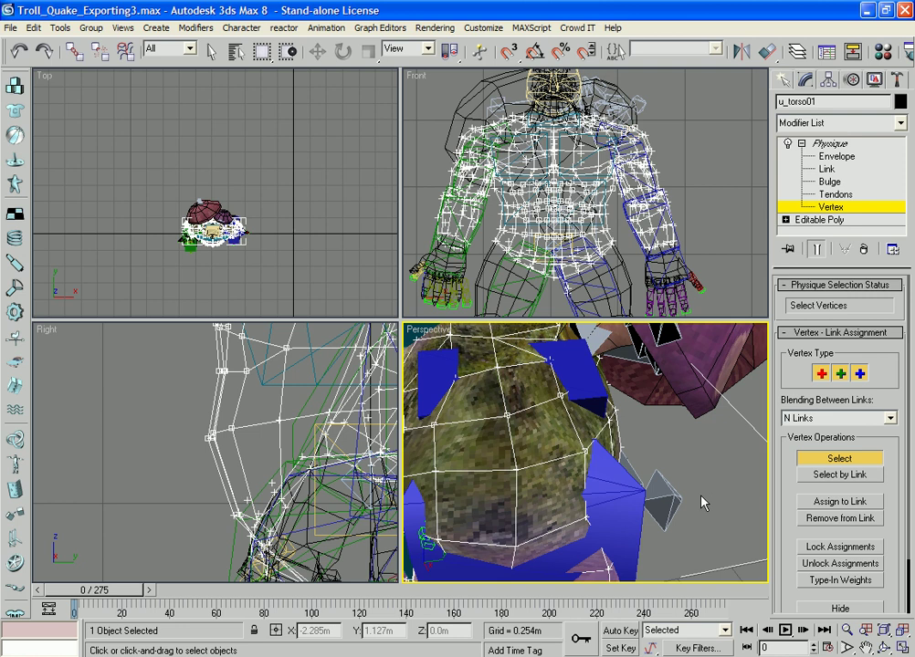
# Inspect the troll's torso and shoulders from behind and in front, leave vertex editing, and clear the selection
pyautogui.scroll(-5, 641, 500)
pyautogui.keyDown('alt'); pyautogui.moveTo(641, 501); pyautogui.dragTo(688, 474, button='middle'); pyautogui.keyUp('alt')
pyautogui.scroll(3, 592, 479)
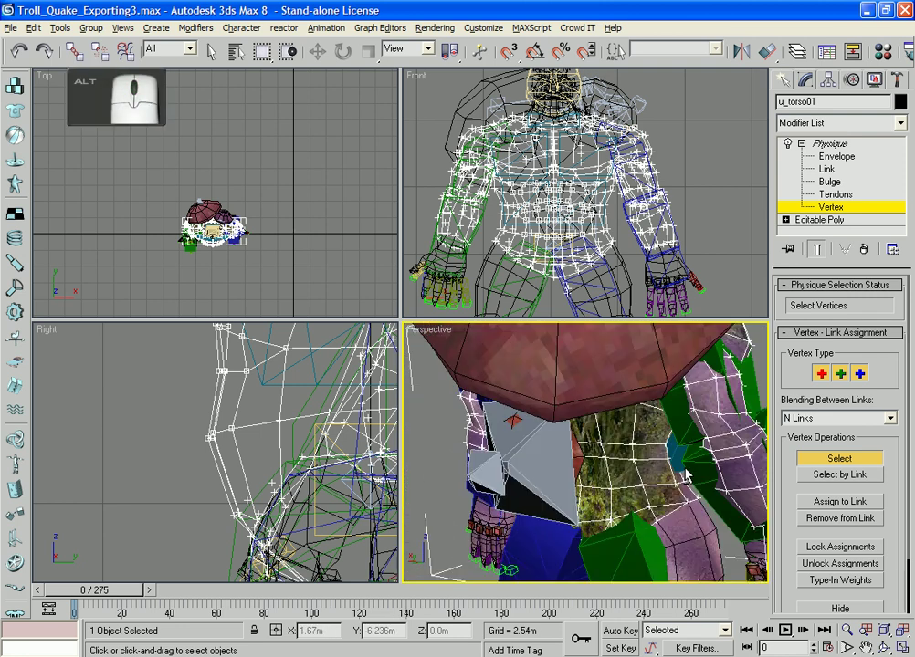
pyautogui.scroll(-4, 601, 492)
pyautogui.keyDown('alt'); pyautogui.moveTo(577, 466); pyautogui.dragTo(647, 481, button='middle'); pyautogui.keyUp('alt')
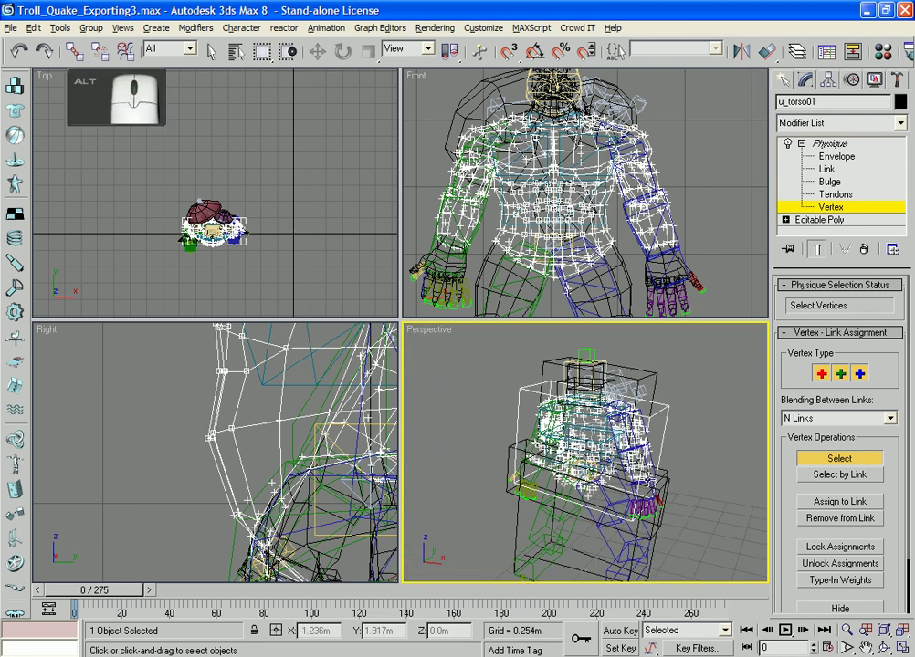
pyautogui.keyDown('alt'); pyautogui.moveTo(687, 511); pyautogui.dragTo(630, 490, button='middle'); pyautogui.keyUp('alt')
pyautogui.click(783, 80)
pyautogui.click(704, 180)
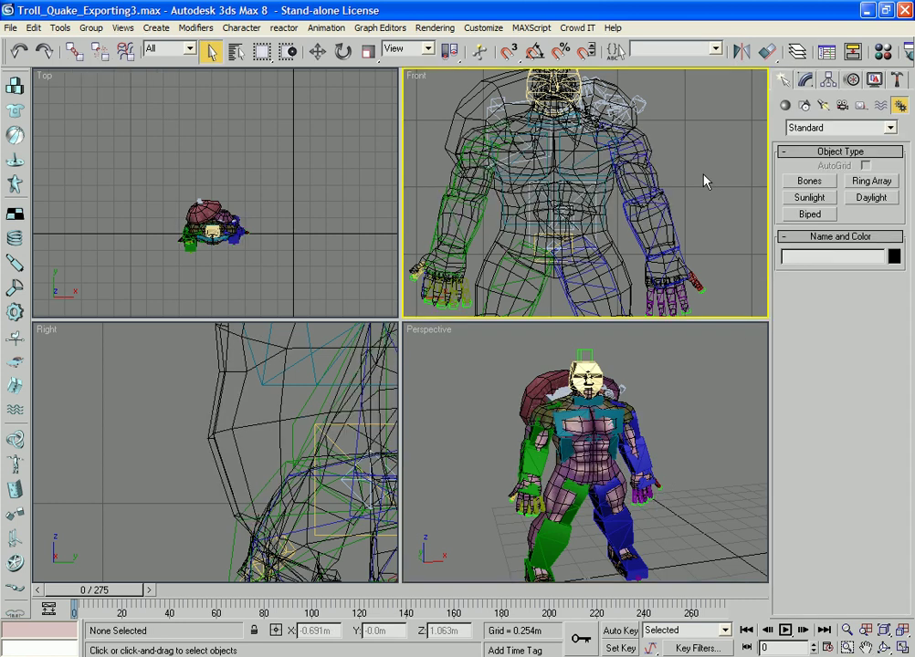
pyautogui.scroll(3, 632, 137)
pyautogui.scroll(-5, 312, 417)
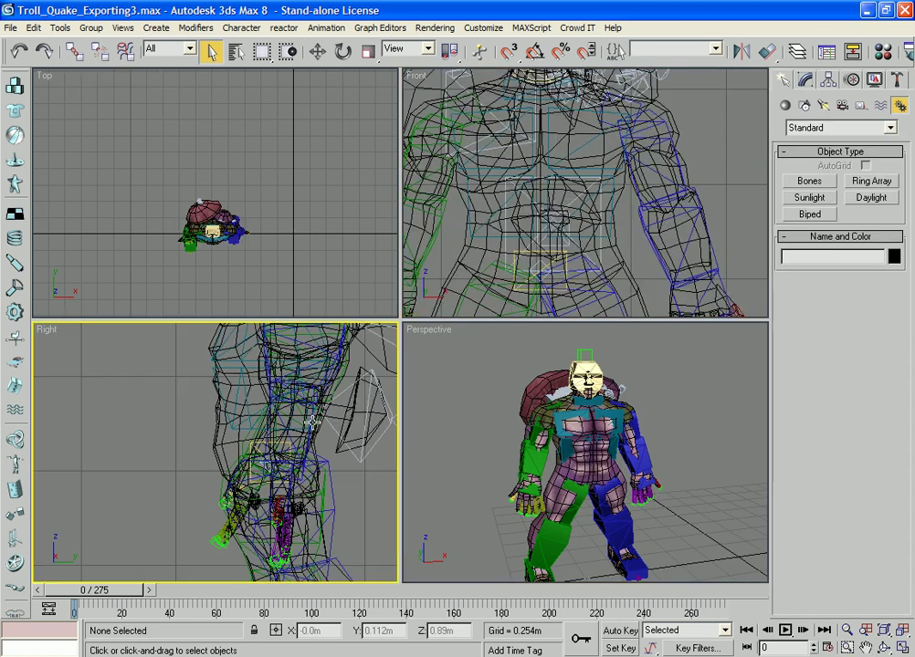
# Select the u_mushrooms01 mesh on the troll's back and enter its Physique vertex editing
pyautogui.moveTo(316, 411); pyautogui.dragTo(194, 458, button='middle')
pyautogui.click(309, 392)
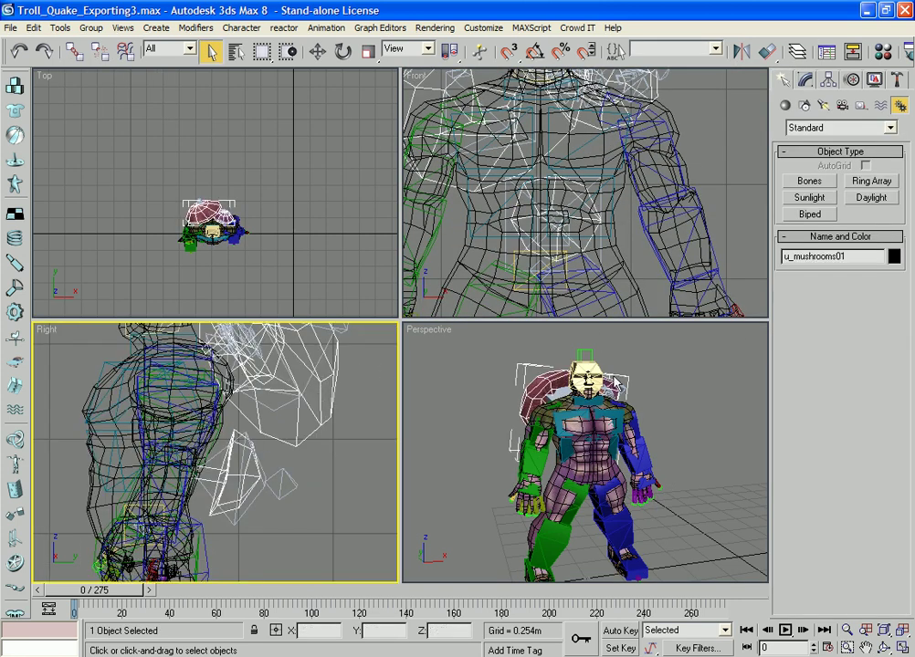
pyautogui.scroll(-3, 590, 236)
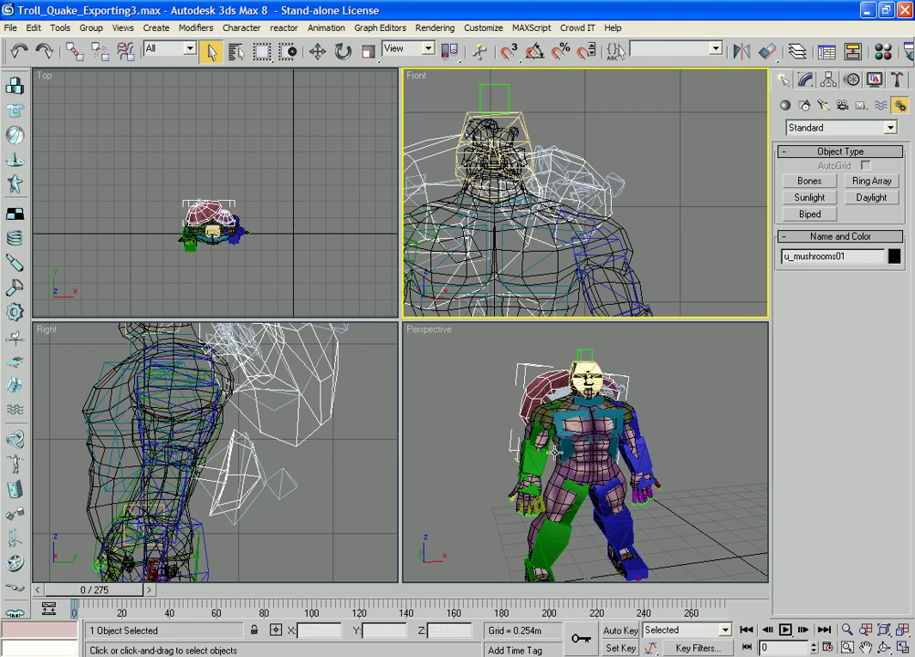
pyautogui.keyDown('alt'); pyautogui.moveTo(554, 450); pyautogui.dragTo(582, 445, button='middle'); pyautogui.keyUp('alt')
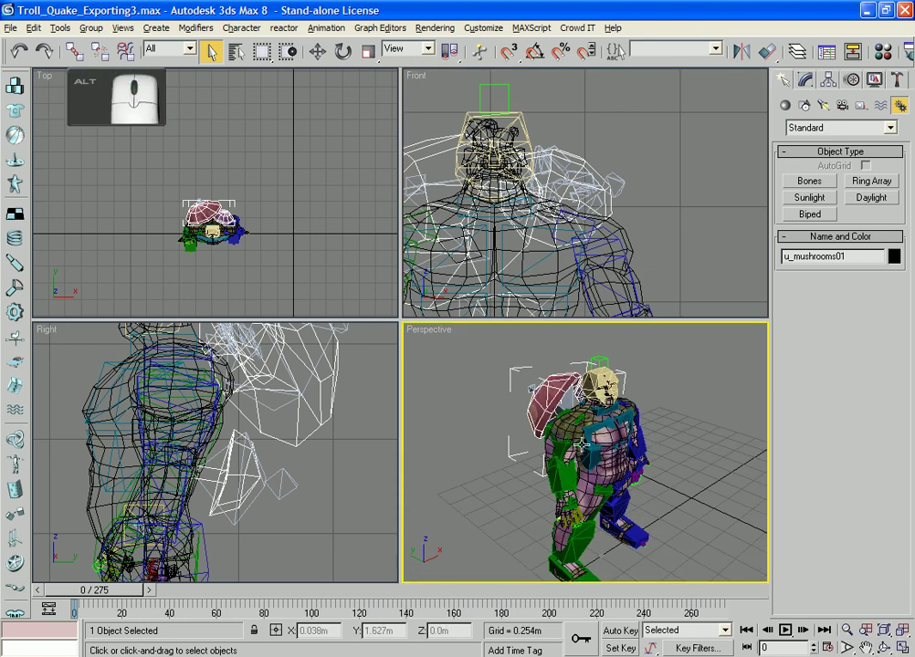
pyautogui.scroll(2, 582, 445)
pyautogui.scroll(-3, 259, 406)
pyautogui.scroll(2, 450, 198)
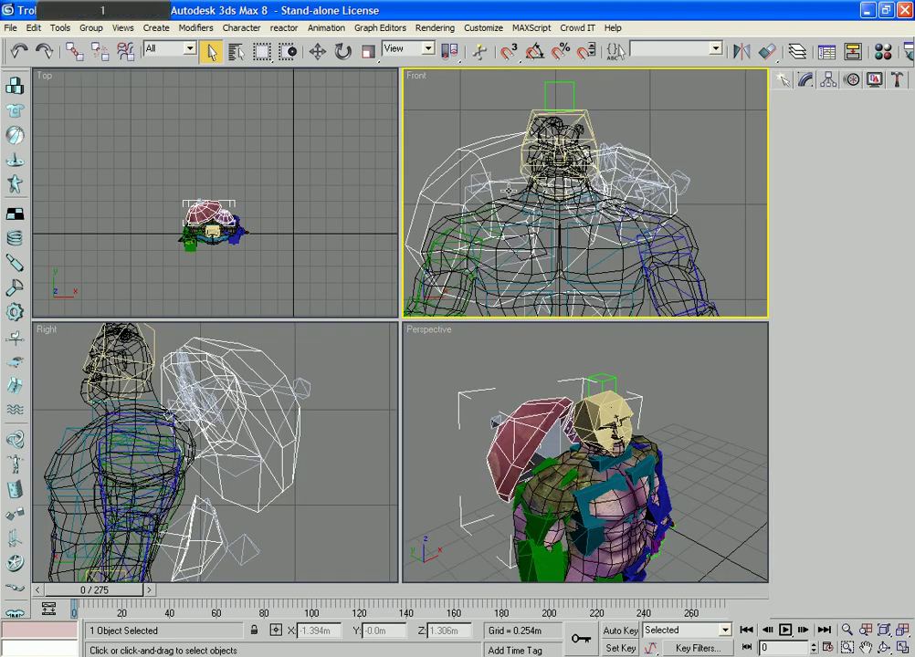
pyautogui.click(805, 80)
pyautogui.click(831, 208)
# Select and lock the large mushroom's vertices from the front and side, and review their assigned link weights, including upper_Mushroom2_bone
pyautogui.scroll(-3, 583, 180)
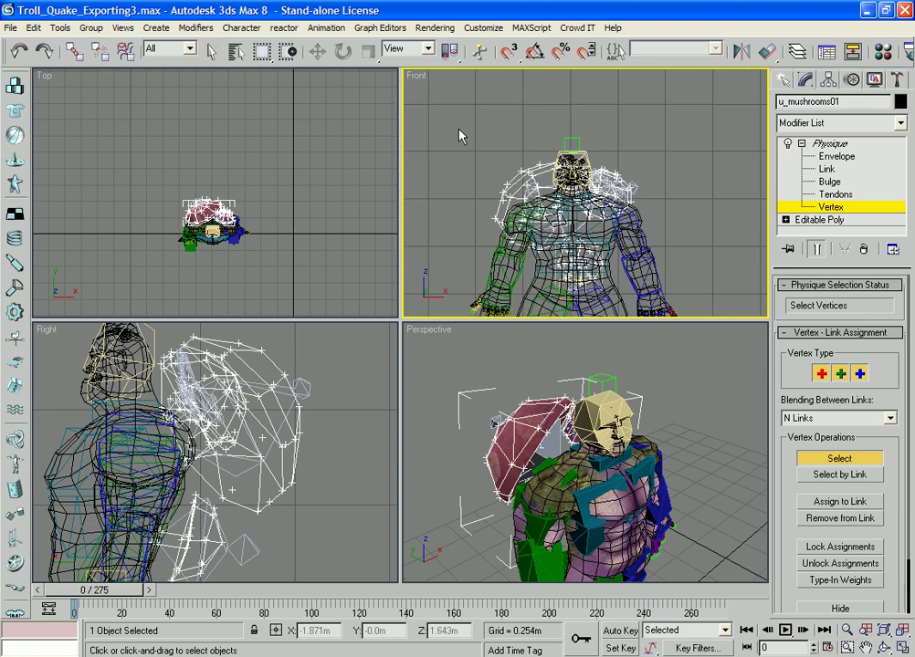
pyautogui.moveTo(550, 272); pyautogui.dragTo(552, 274)
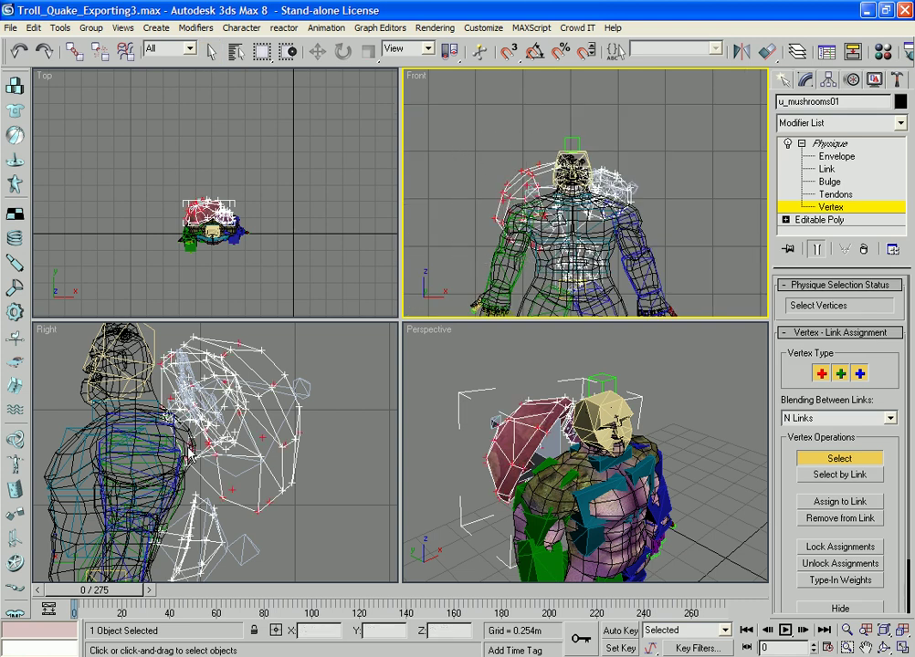
pyautogui.keyDown('ctrl'); pyautogui.click(315, 512); pyautogui.keyUp('ctrl')
pyautogui.keyDown('ctrl'); pyautogui.moveTo(340, 413); pyautogui.dragTo(302, 371); pyautogui.keyUp('ctrl')
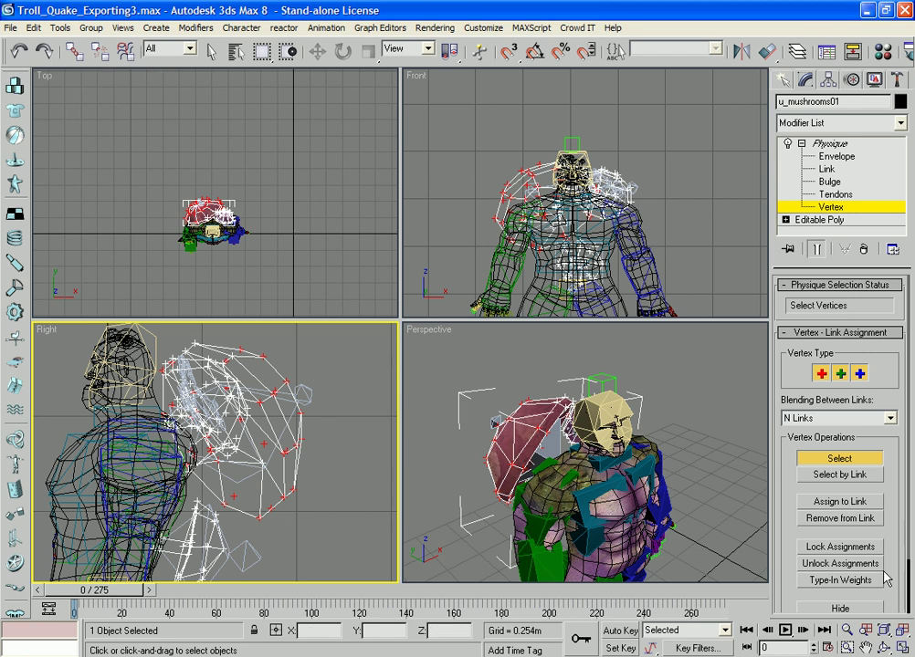
pyautogui.click(841, 581)
pyautogui.click(539, 514)
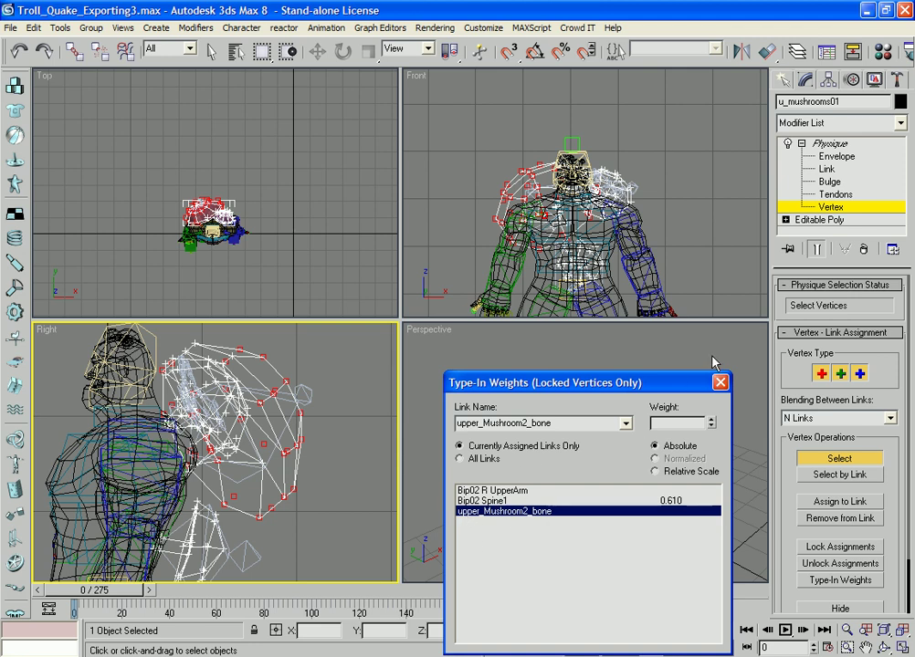
pyautogui.click(721, 382)
# Leave vertex editing and hide everything except the u_mushrooms01 mesh, viewing the mushrooms from below and the side
pyautogui.scroll(5, 546, 474)
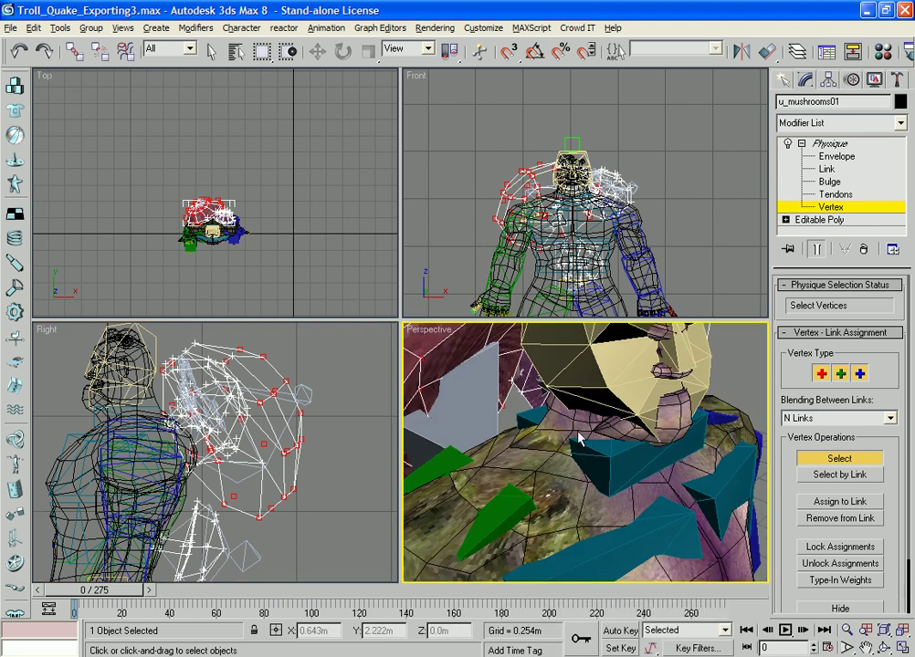
pyautogui.keyDown('alt'); pyautogui.moveTo(578, 439); pyautogui.dragTo(527, 434, button='middle'); pyautogui.keyUp('alt')
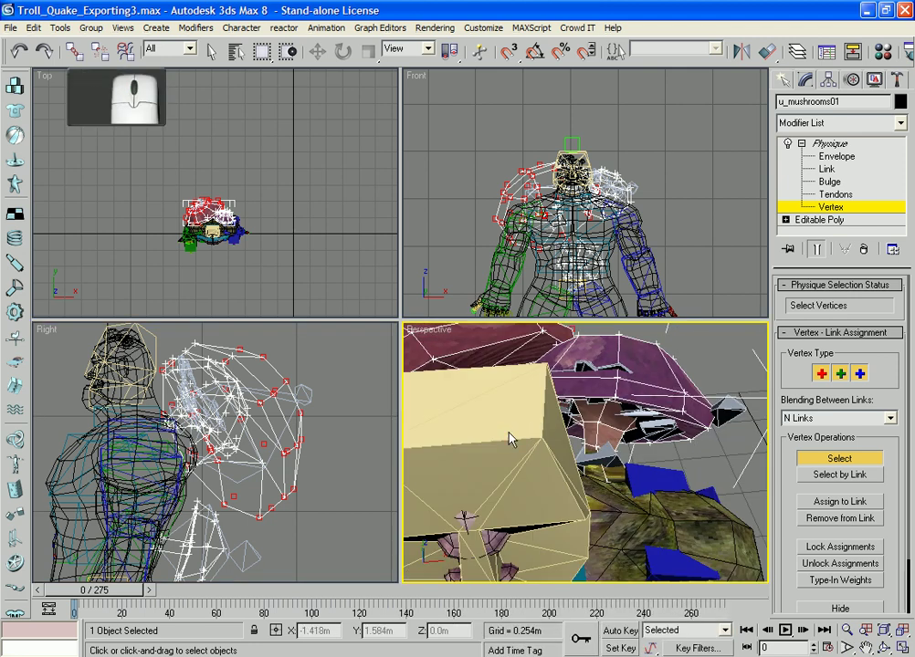
pyautogui.click(783, 80)
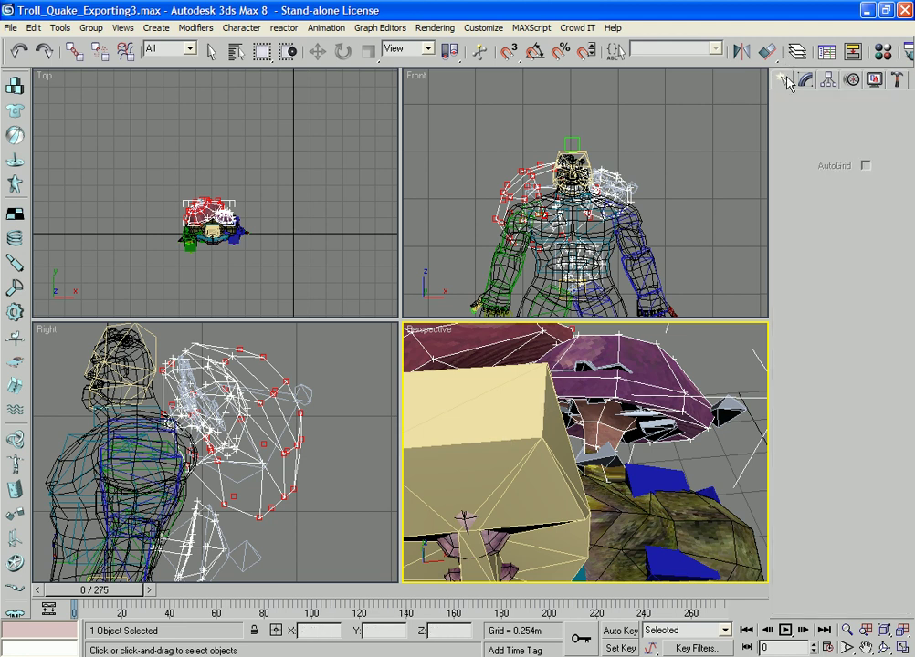
pyautogui.rightClick(548, 167)
pyautogui.rightClick(548, 167)
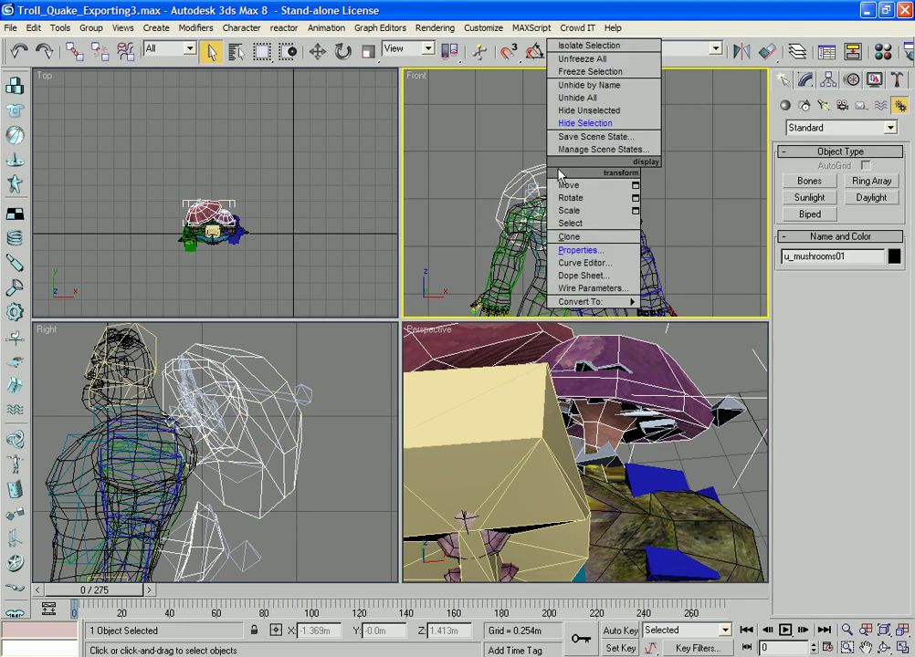
pyautogui.click(609, 114)
pyautogui.scroll(1, 570, 229)
pyautogui.middleClick(617, 413)
pyautogui.scroll(-1, 618, 412)
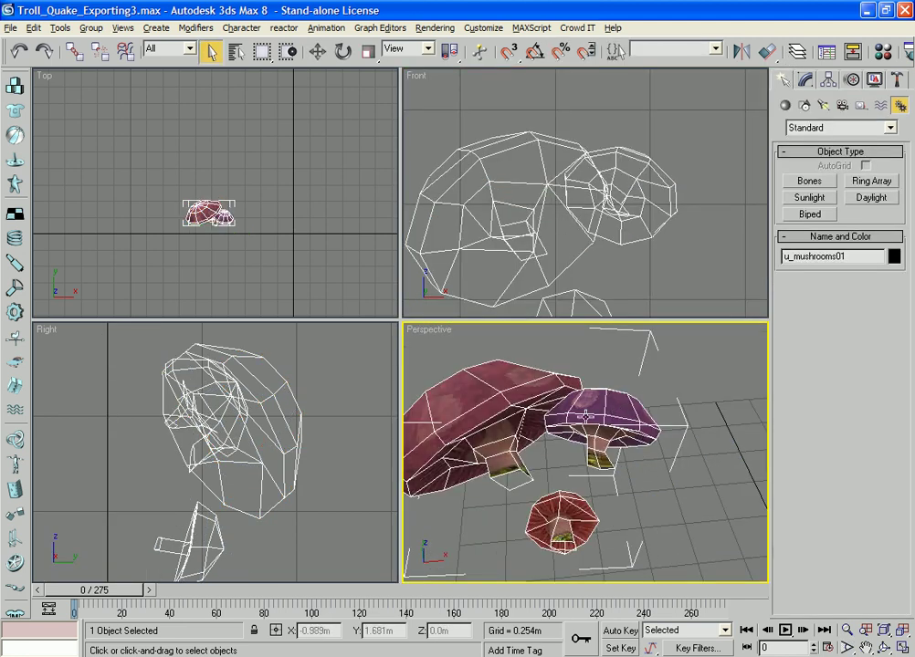
pyautogui.moveTo(585, 416)
pyautogui.keyDown('alt'); pyautogui.mouseDown(button='middle')
pyautogui.moveTo(609, 409)
pyautogui.moveTo(582, 413)
pyautogui.mouseUp(button='middle'); pyautogui.keyUp('alt')
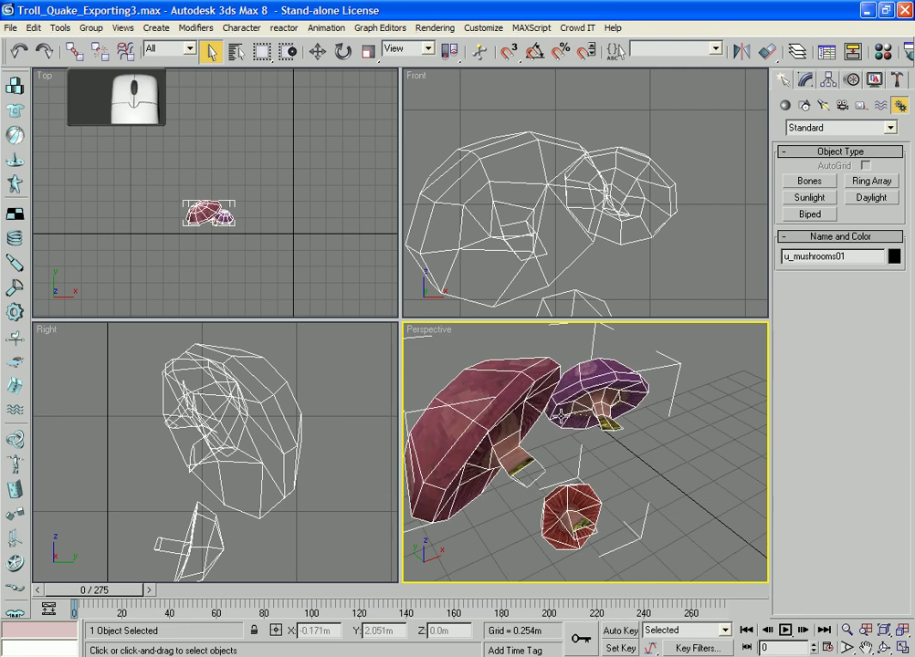
# Return to the mushrooms' Physique vertices and select the vertices along the lower and outer parts of the large red cap
pyautogui.press('5')
pyautogui.moveTo(477, 494); pyautogui.dragTo(513, 476, button='middle')
pyautogui.click(520, 520)
pyautogui.moveTo(525, 519); pyautogui.dragTo(449, 461)
pyautogui.keyDown('ctrl'); pyautogui.click(432, 372); pyautogui.keyUp('ctrl')
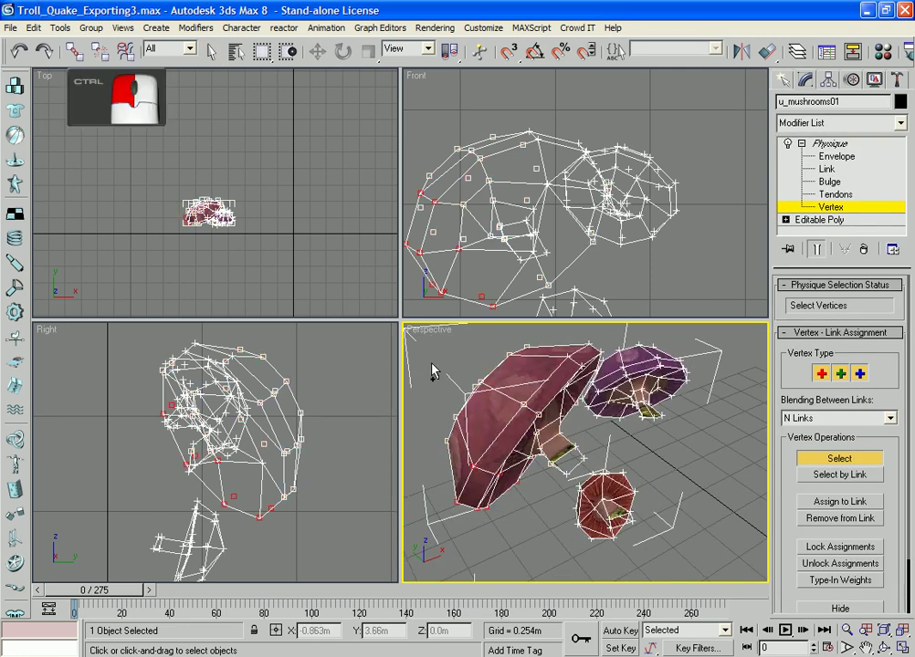
pyautogui.keyDown('ctrl'); pyautogui.moveTo(508, 518); pyautogui.dragTo(517, 525); pyautogui.keyUp('ctrl')
pyautogui.keyDown('ctrl'); pyautogui.moveTo(501, 336); pyautogui.dragTo(543, 368); pyautogui.keyUp('ctrl')
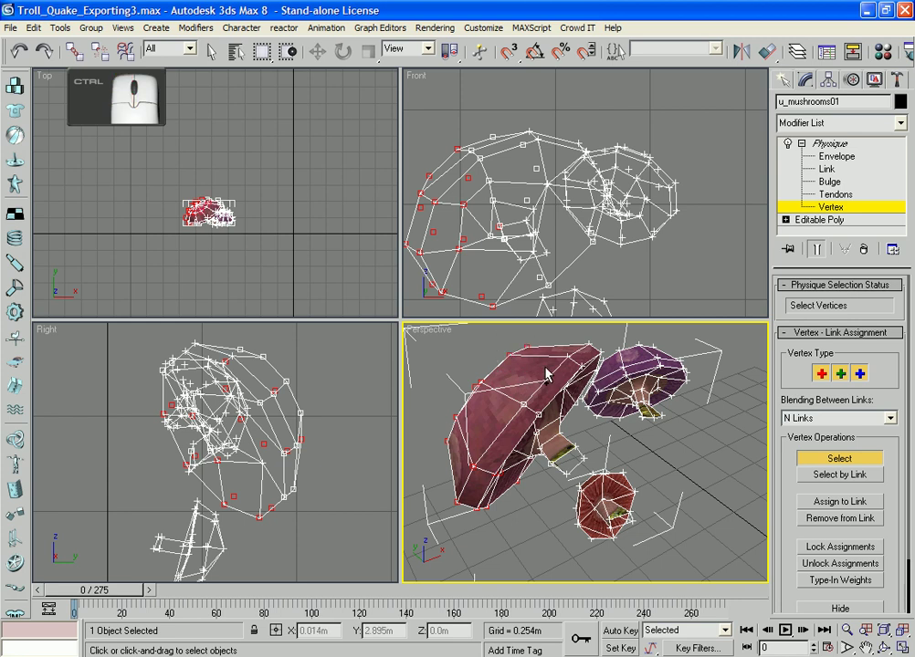
# Add the large cap's upper vertices and the rim vertices beside the purple mushroom to the selection
pyautogui.moveTo(568, 364)
pyautogui.mouseDown(button='middle')
pyautogui.moveTo(511, 369)
pyautogui.moveTo(527, 383)
pyautogui.mouseUp(button='middle')
pyautogui.keyDown('ctrl'); pyautogui.moveTo(501, 335); pyautogui.dragTo(570, 389); pyautogui.keyUp('ctrl')
pyautogui.keyDown('ctrl'); pyautogui.moveTo(477, 373); pyautogui.dragTo(518, 429); pyautogui.keyUp('ctrl')
pyautogui.moveTo(507, 466)
pyautogui.mouseDown(button='middle')
pyautogui.moveTo(537, 447)
pyautogui.moveTo(537, 455)
pyautogui.mouseUp(button='middle')
pyautogui.scroll(4, 547, 441)
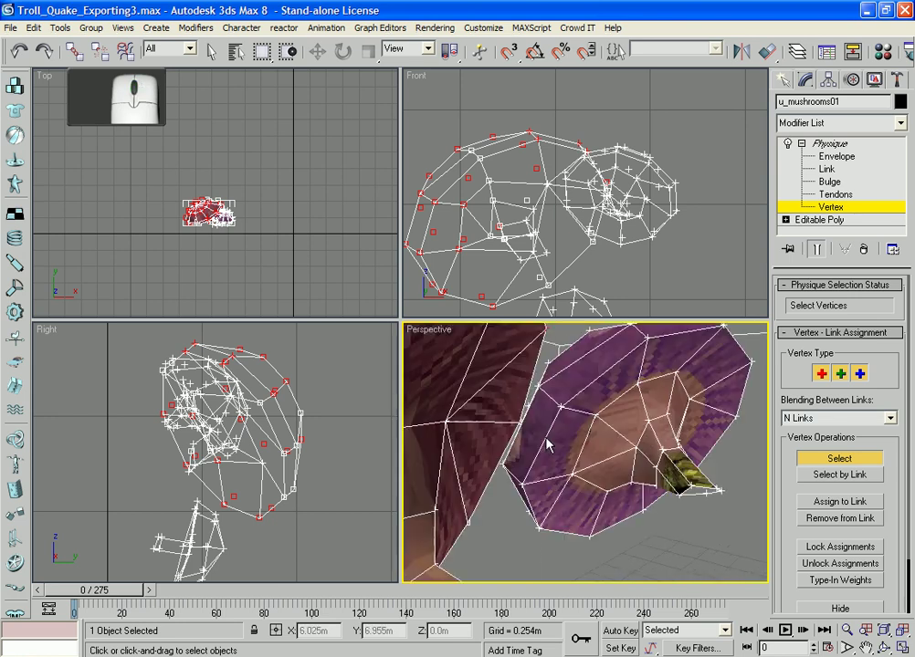
pyautogui.keyDown('ctrl'); pyautogui.moveTo(477, 550); pyautogui.dragTo(444, 508); pyautogui.keyUp('ctrl')
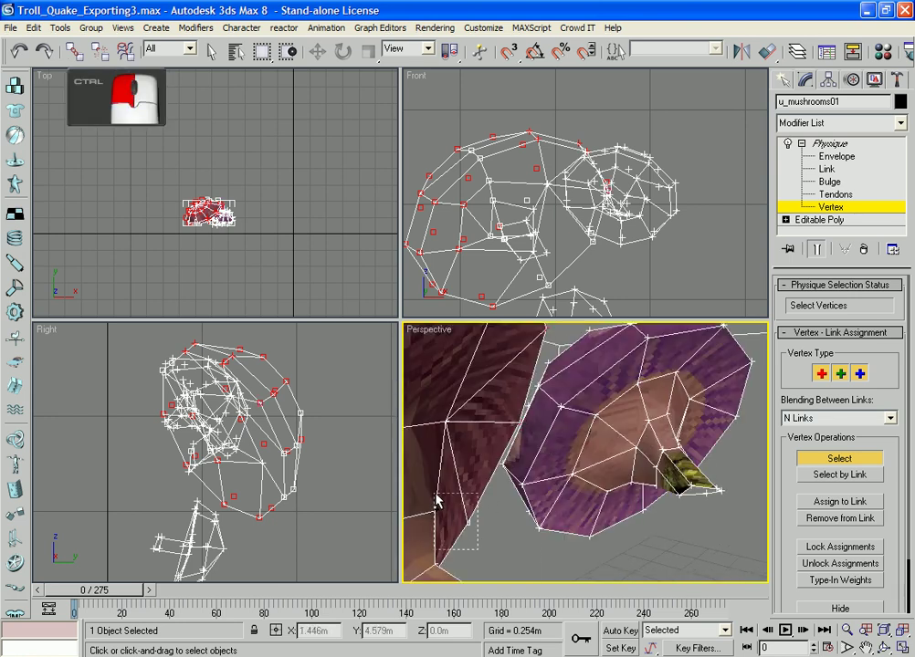
# Add the large mushroom's remaining rim, crown, underside and upper stem vertices to the selection, leaving out the stem base
pyautogui.keyDown('alt'); pyautogui.moveTo(490, 398); pyautogui.dragTo(456, 393, button='middle'); pyautogui.keyUp('alt')
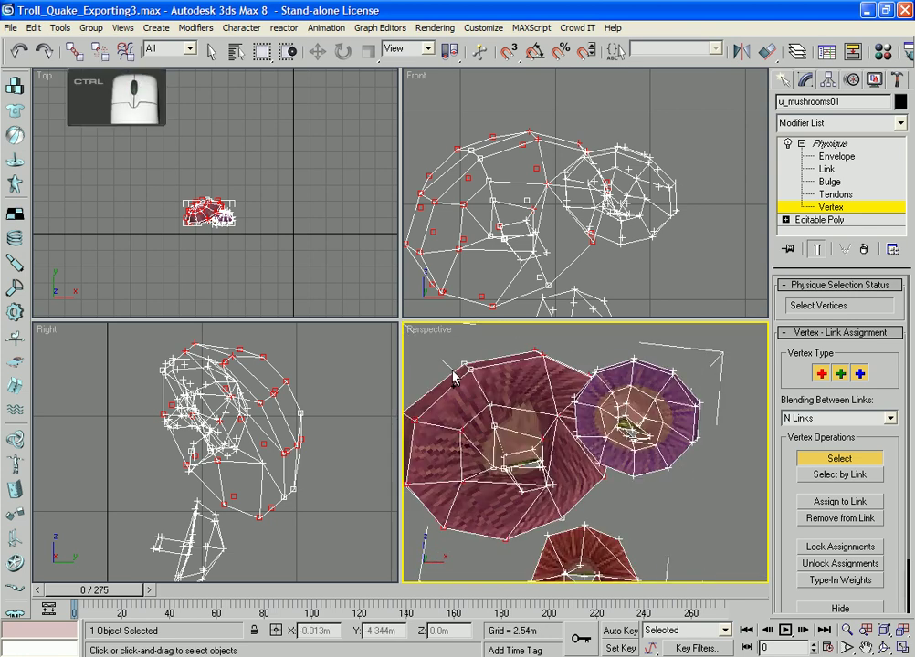
pyautogui.keyDown('ctrl'); pyautogui.moveTo(436, 338); pyautogui.dragTo(508, 416); pyautogui.keyUp('ctrl')
pyautogui.moveTo(508, 417)
pyautogui.keyDown('alt'); pyautogui.mouseDown(button='middle')
pyautogui.moveTo(491, 482)
pyautogui.moveTo(508, 523)
pyautogui.moveTo(528, 513)
pyautogui.mouseUp(button='middle'); pyautogui.keyUp('alt')
pyautogui.keyDown('ctrl'); pyautogui.moveTo(628, 528); pyautogui.dragTo(583, 504); pyautogui.keyUp('ctrl')
pyautogui.keyDown('ctrl'); pyautogui.moveTo(579, 496); pyautogui.dragTo(572, 487); pyautogui.keyUp('ctrl')
pyautogui.keyDown('alt'); pyautogui.moveTo(573, 486); pyautogui.dragTo(598, 466, button='middle'); pyautogui.keyUp('alt')
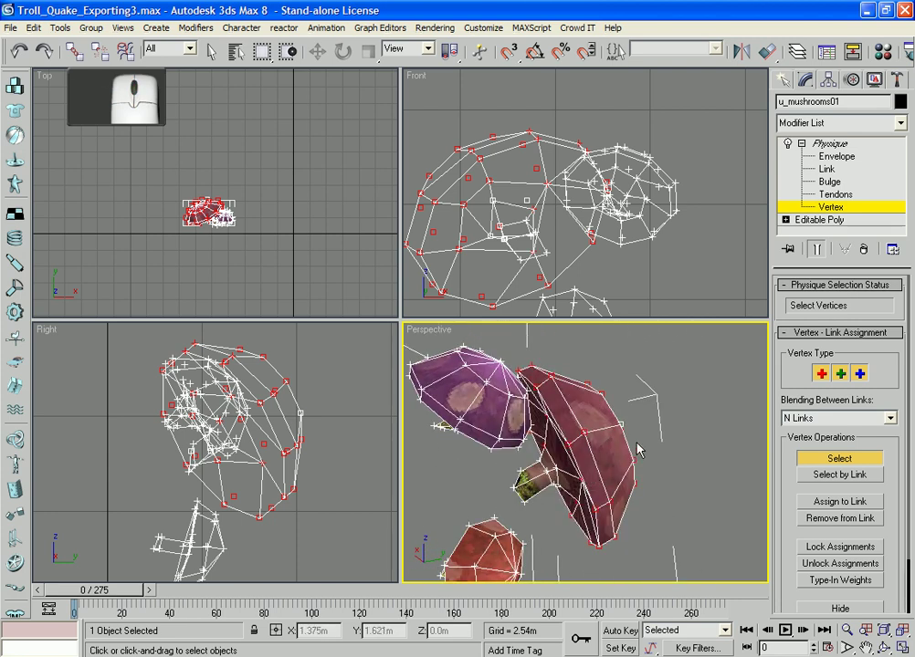
pyautogui.keyDown('ctrl'); pyautogui.moveTo(634, 437); pyautogui.dragTo(618, 420); pyautogui.keyUp('ctrl')
pyautogui.keyDown('ctrl'); pyautogui.moveTo(569, 516); pyautogui.dragTo(569, 515); pyautogui.keyUp('ctrl')
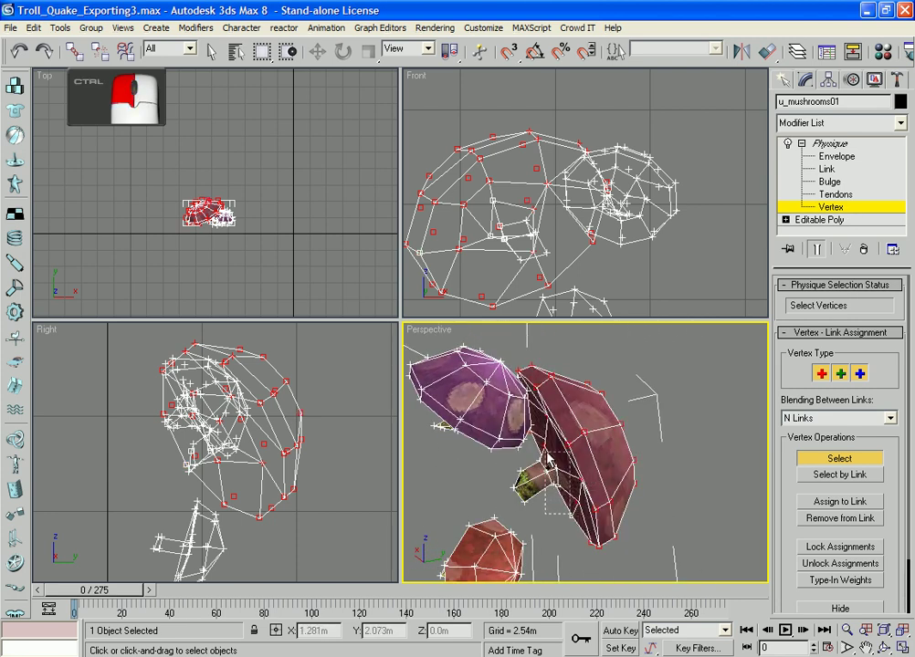
pyautogui.keyDown('ctrl'); pyautogui.moveTo(538, 449); pyautogui.dragTo(539, 449); pyautogui.keyUp('ctrl')
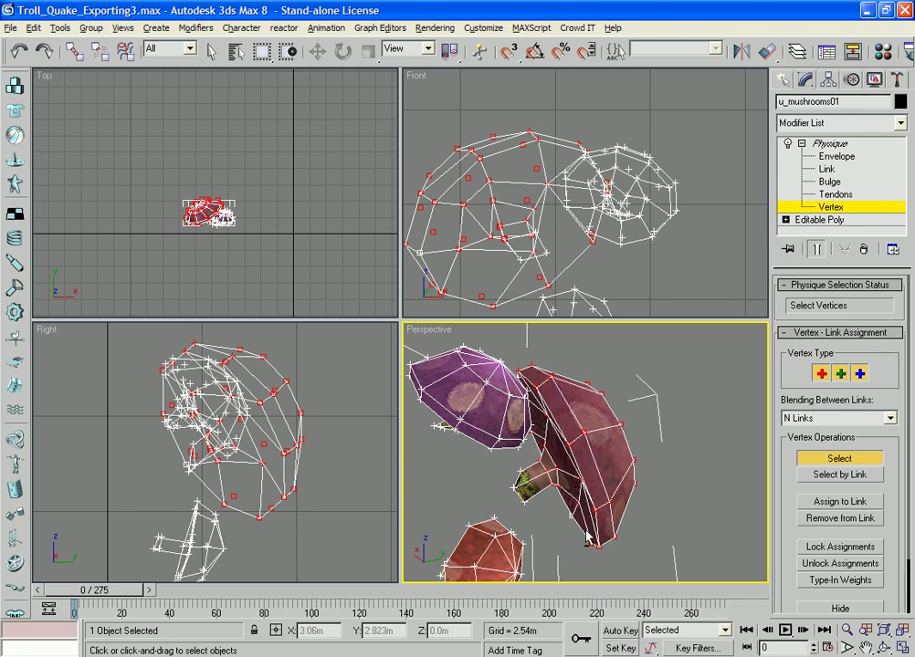
pyautogui.keyDown('ctrl'); pyautogui.moveTo(650, 550); pyautogui.dragTo(559, 499); pyautogui.keyUp('ctrl')
pyautogui.keyDown('alt'); pyautogui.moveTo(555, 497); pyautogui.dragTo(562, 518, button='middle'); pyautogui.keyUp('alt')
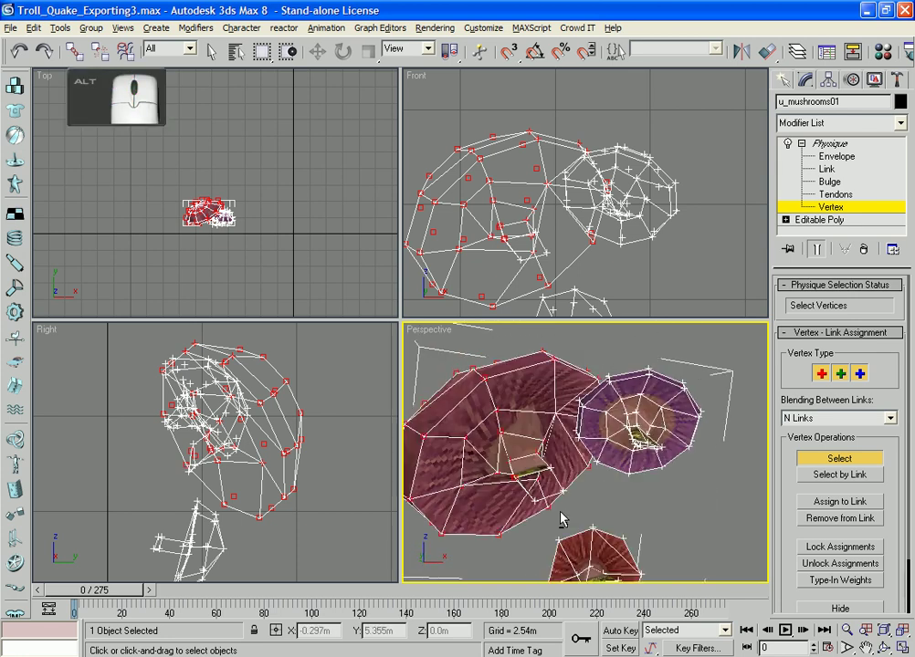
# Set the selected large mushroom vertices' Bip02 Head, Bip02 Spine1 and Bip02 R UpperArm weights to 0
pyautogui.click(831, 580)
pyautogui.click(649, 491)
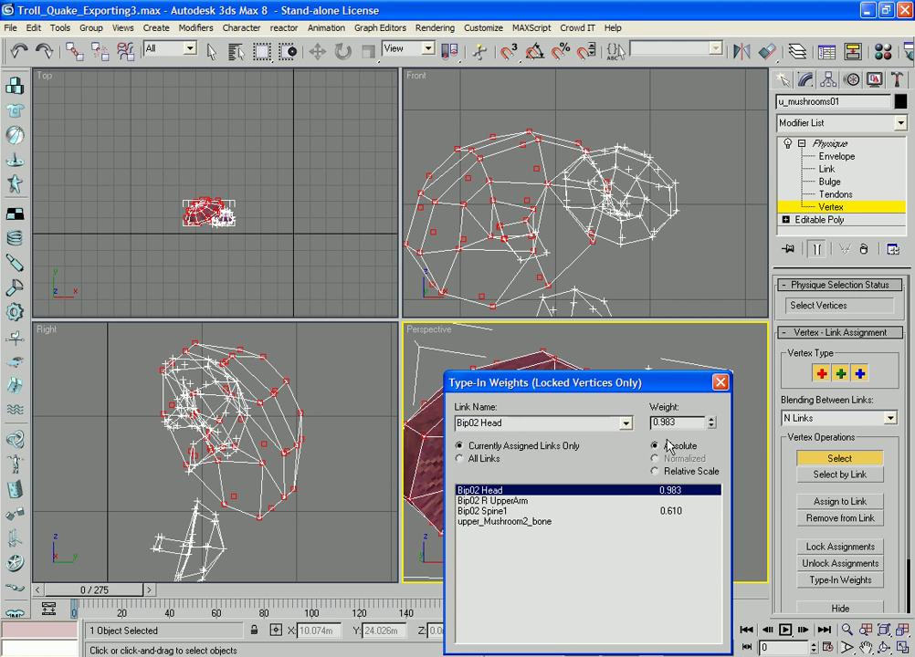
pyautogui.write('0')
pyautogui.click(644, 511)
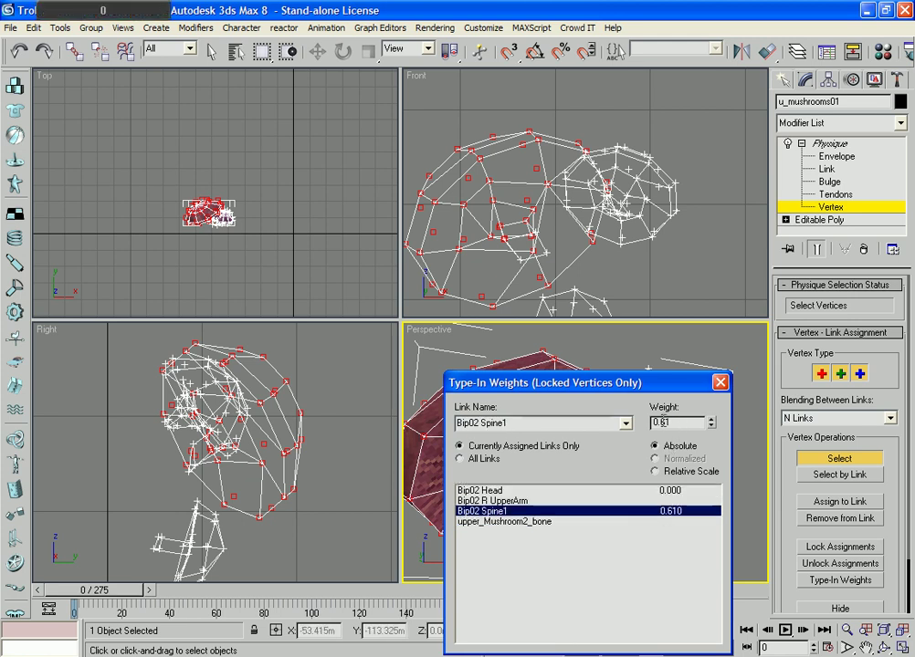
pyautogui.write('0')
pyautogui.click(584, 502)
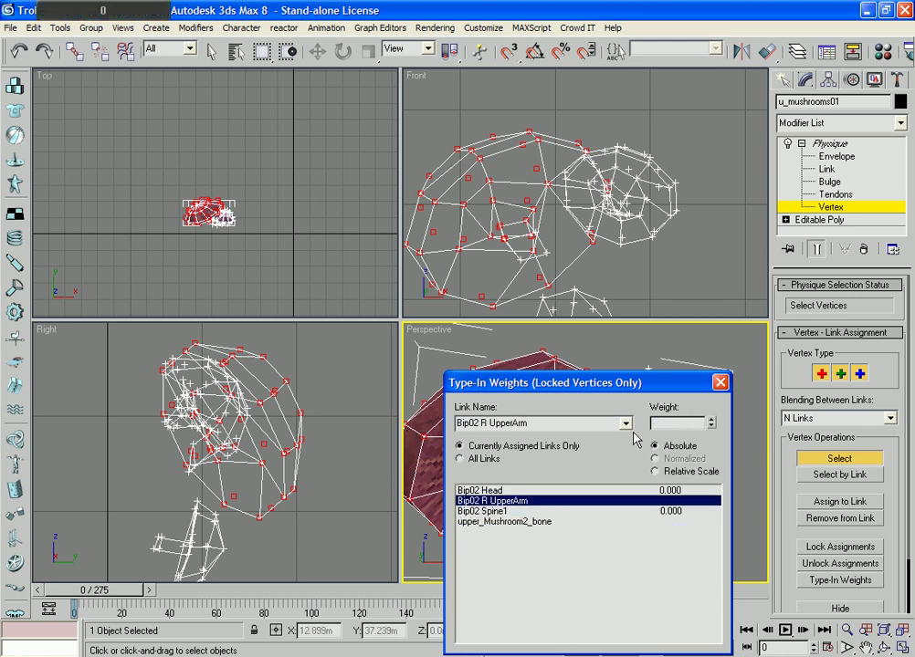
# Assign the large mushroom vertices an upper_Mushroom2_bone weight of 1.0 and finish the weight entry
pyautogui.click(654, 522)
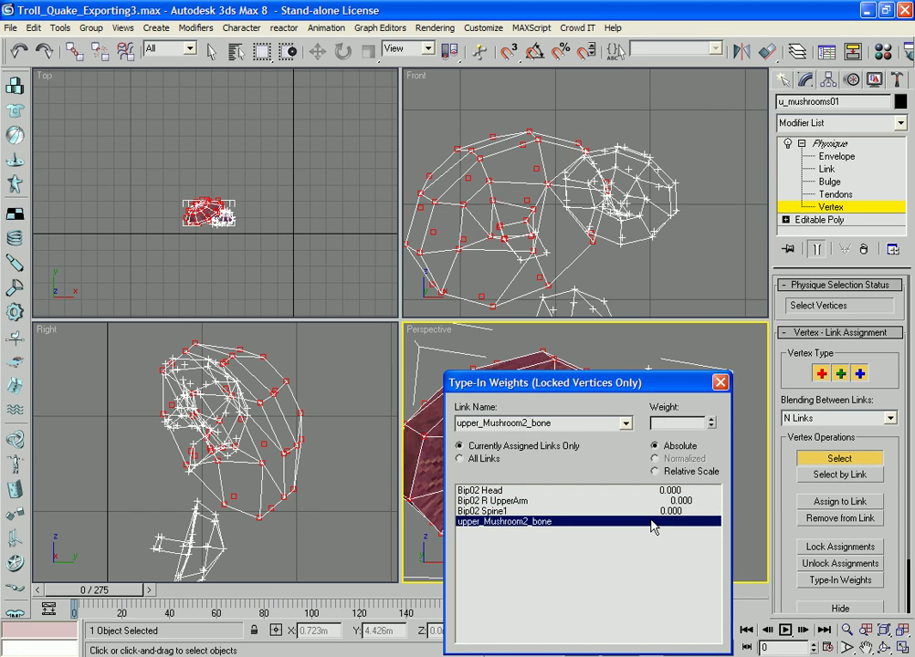
pyautogui.write('1.0')
pyautogui.press('Return')
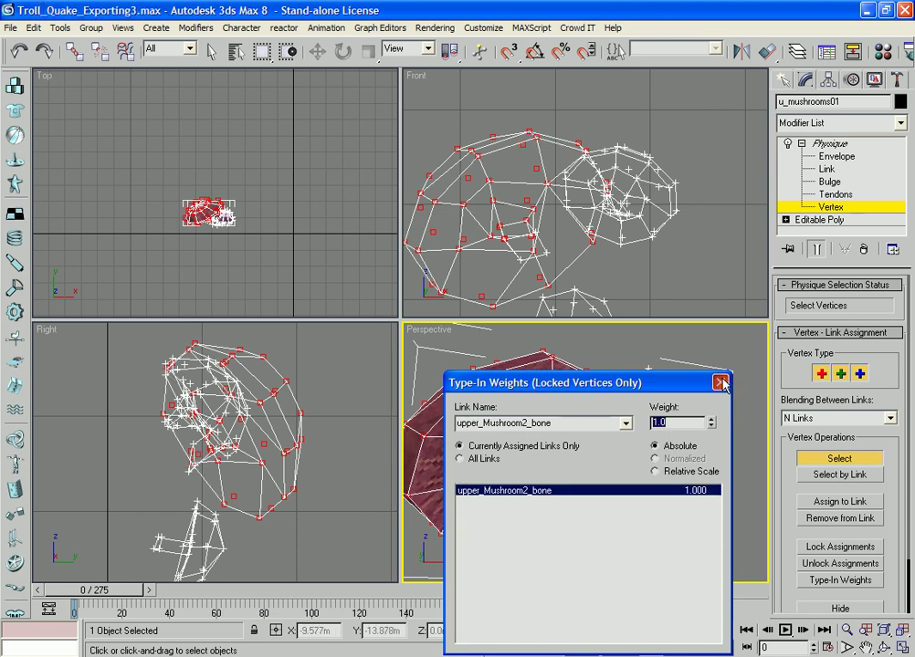
pyautogui.click(720, 383)
# Select and lock the four vertices at the large mushroom's stem base, and review their assigned link weights
pyautogui.keyDown('alt'); pyautogui.moveTo(600, 506); pyautogui.dragTo(601, 506, button='middle'); pyautogui.keyUp('alt')
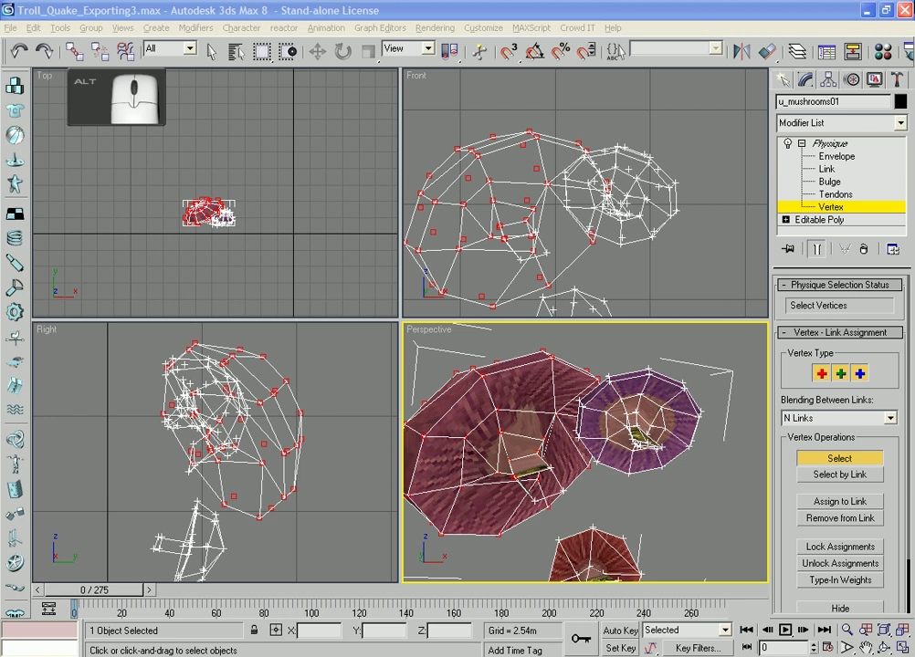
pyautogui.keyDown('alt'); pyautogui.moveTo(511, 552); pyautogui.dragTo(560, 505, button='middle'); pyautogui.keyUp('alt')
pyautogui.scroll(4, 539, 508)
pyautogui.click(561, 505)
pyautogui.scroll(-3, 563, 504)
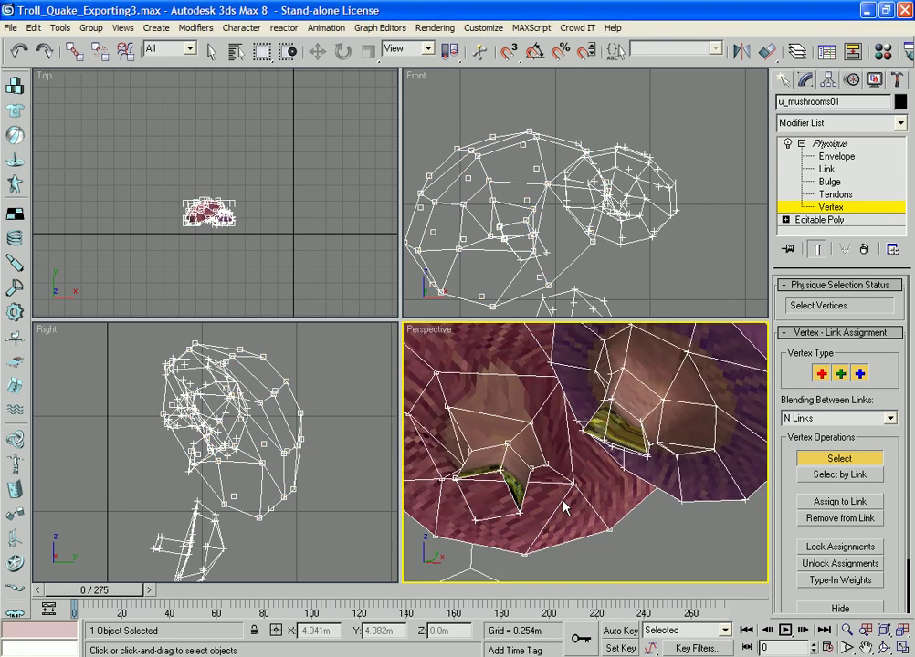
pyautogui.scroll(1, 553, 499)
pyautogui.keyDown('ctrl'); pyautogui.click(539, 446); pyautogui.keyUp('ctrl')
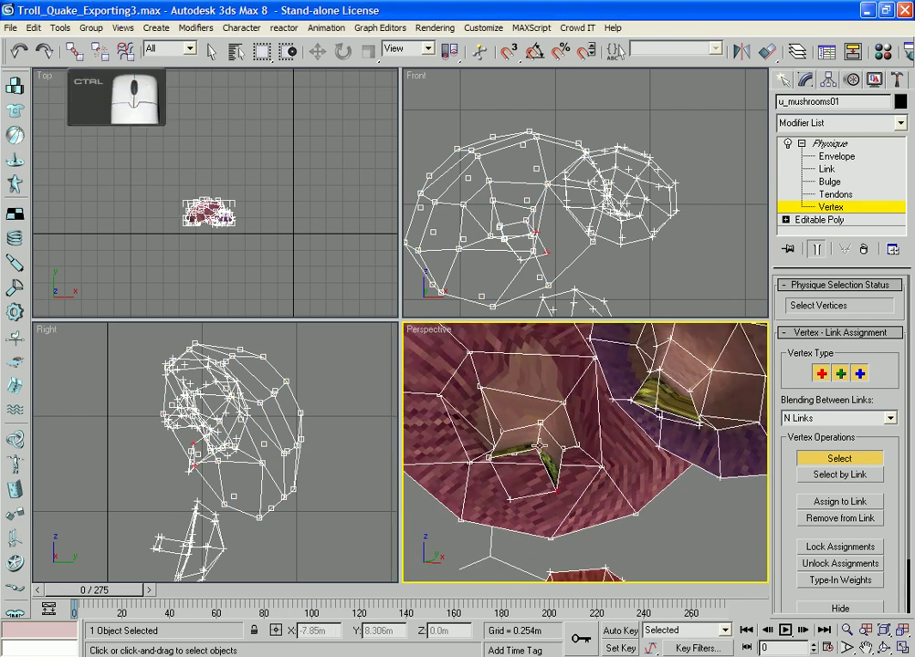
pyautogui.keyDown('ctrl'); pyautogui.click(503, 505); pyautogui.keyUp('ctrl')
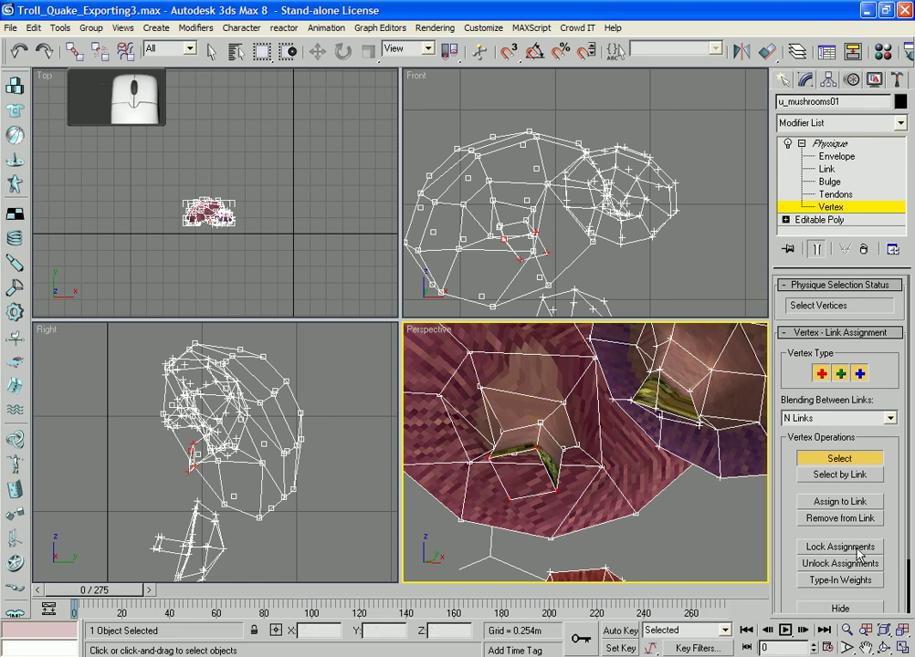
pyautogui.click(840, 579)
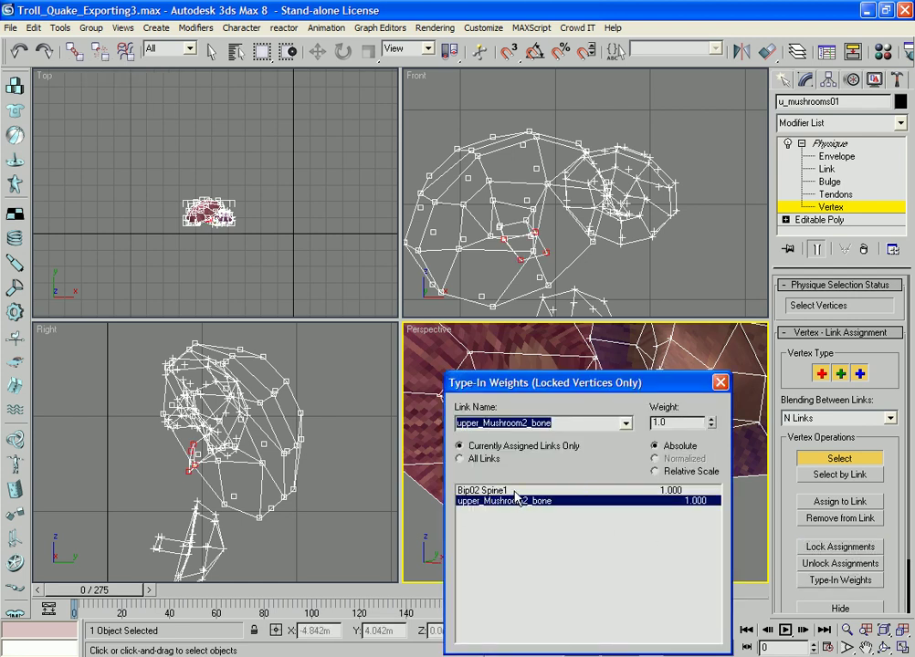
pyautogui.click(719, 383)
# Select and lock the lower mushroom's cap and upper stem vertices, leaving out the stem base, and review their assigned link weights
pyautogui.scroll(-5, 644, 457)
pyautogui.keyDown('alt'); pyautogui.moveTo(644, 456); pyautogui.dragTo(665, 494, button='middle'); pyautogui.keyUp('alt')
pyautogui.scroll(2, 655, 453)
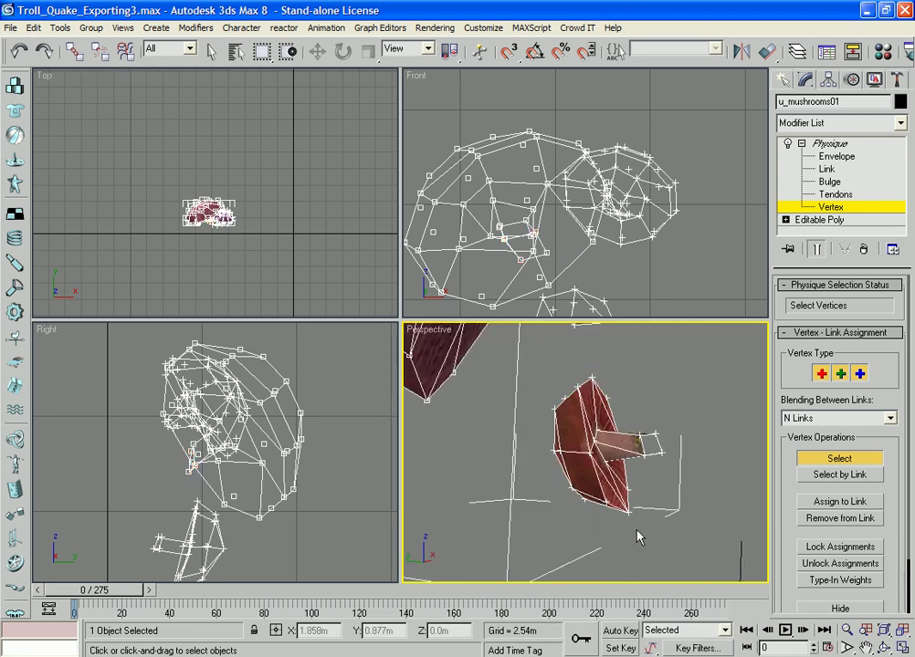
pyautogui.moveTo(637, 536); pyautogui.dragTo(539, 366)
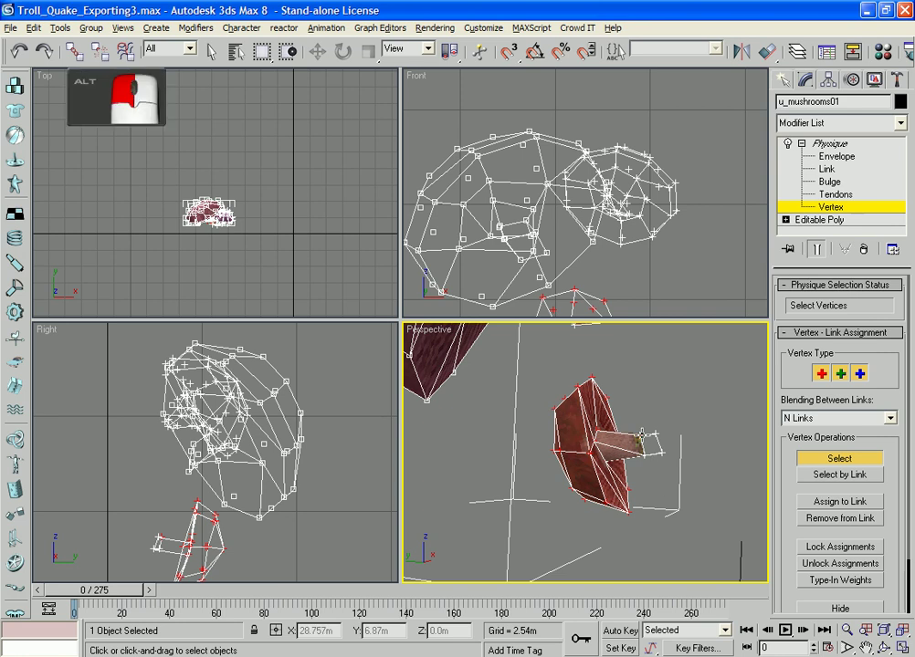
pyautogui.keyDown('alt'); pyautogui.moveTo(632, 514); pyautogui.dragTo(655, 498, button='middle'); pyautogui.keyUp('alt')
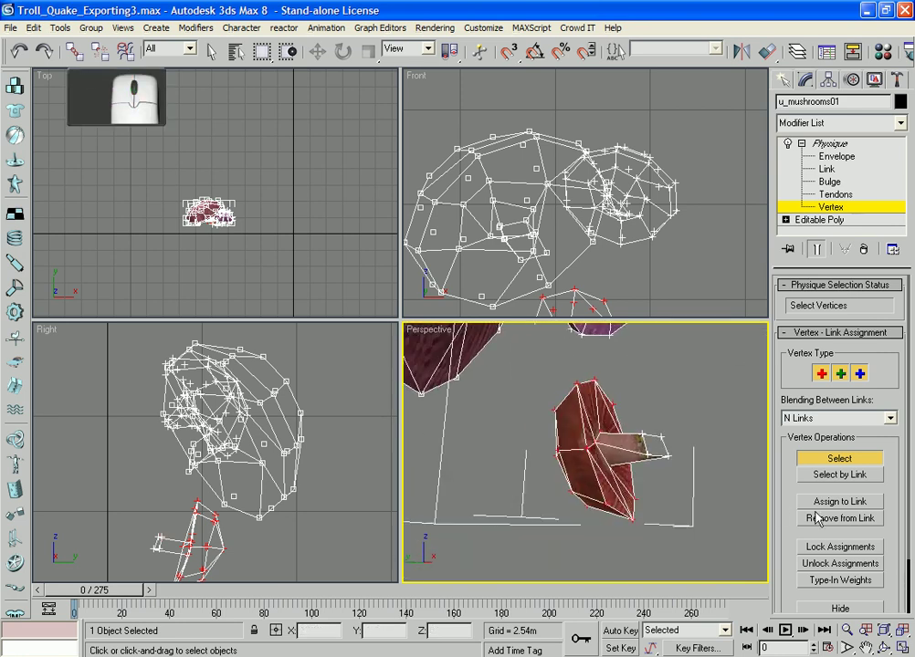
pyautogui.click(832, 582)
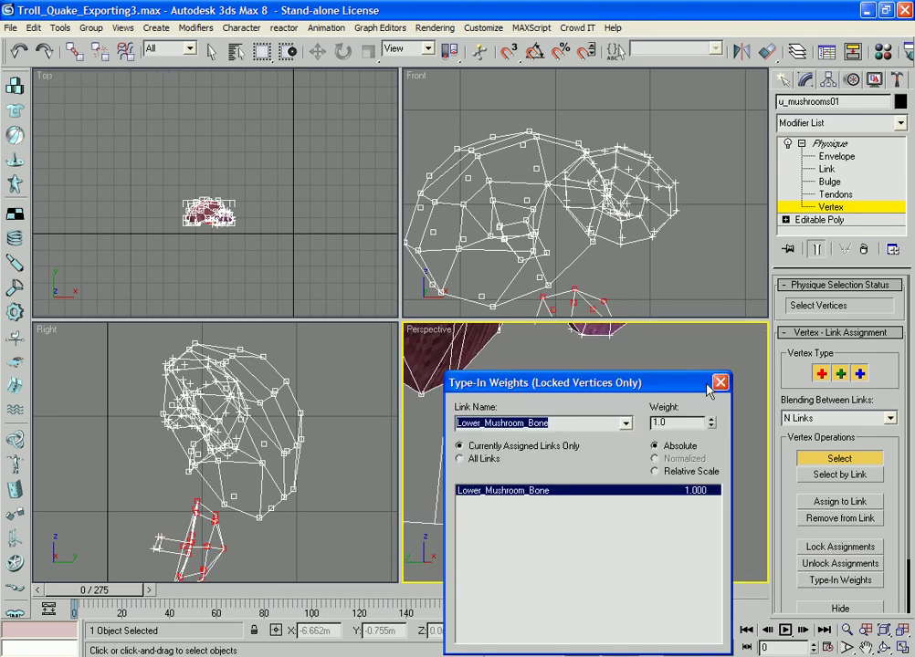
pyautogui.click(721, 383)
# Select and lock the lower mushroom's stem-base vertices and assign them a Bip02 Spine weight of 0.5 from all available links
pyautogui.click(698, 473)
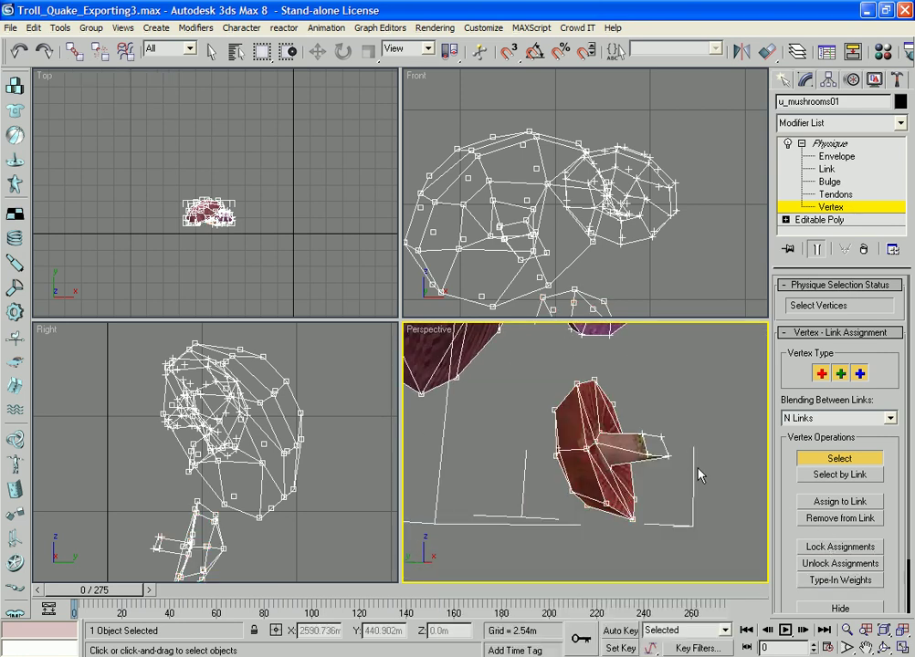
pyautogui.click(840, 580)
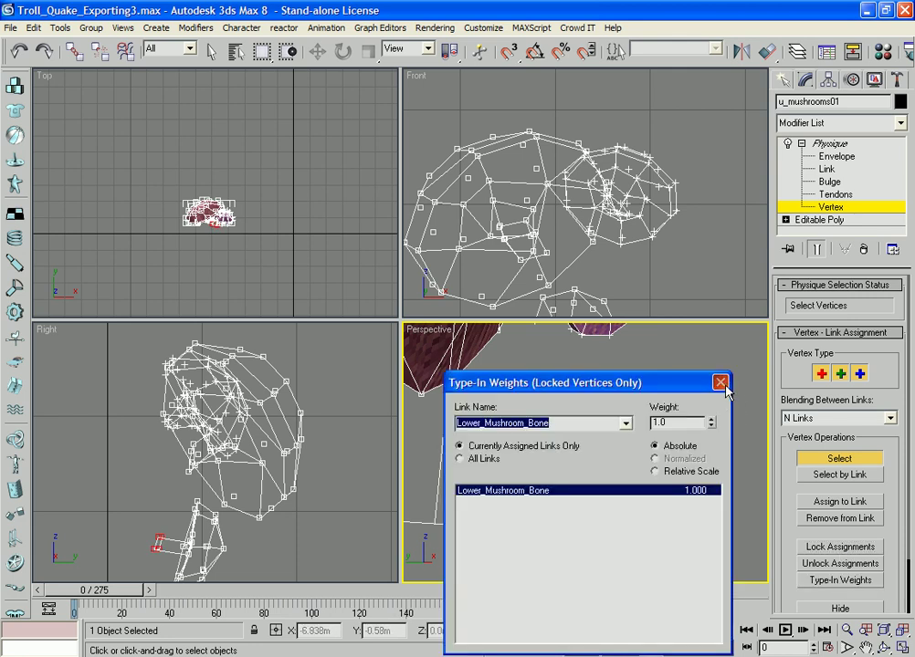
pyautogui.click(721, 383)
pyautogui.click(692, 490)
pyautogui.click(826, 581)
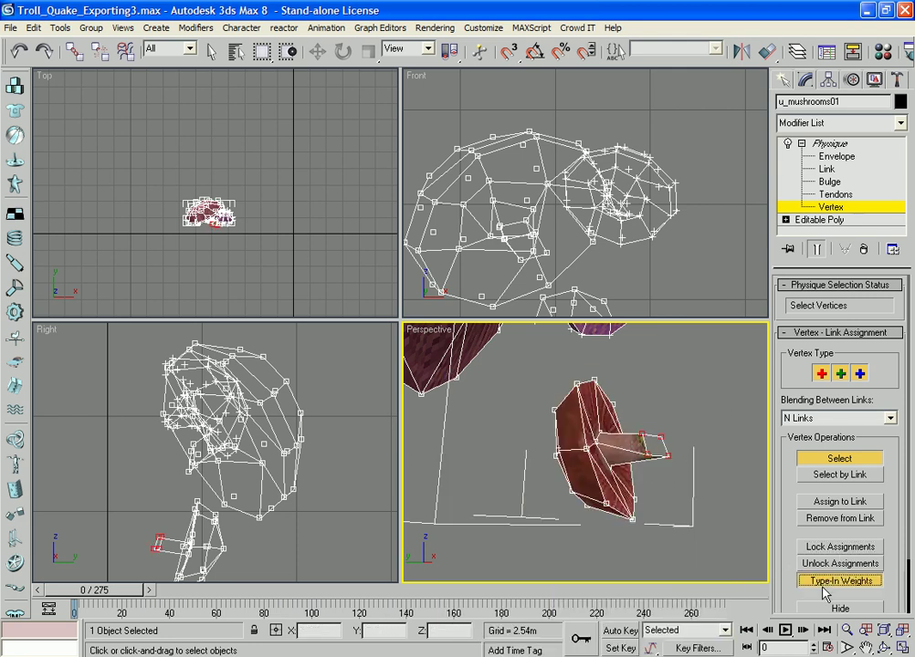
pyautogui.click(486, 458)
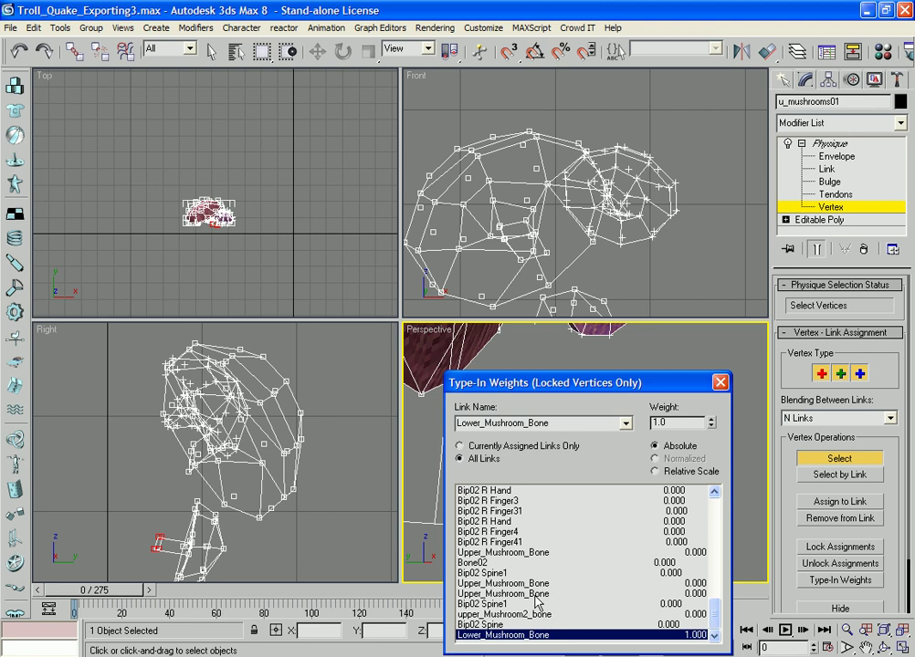
pyautogui.moveTo(715, 614); pyautogui.dragTo(717, 504)
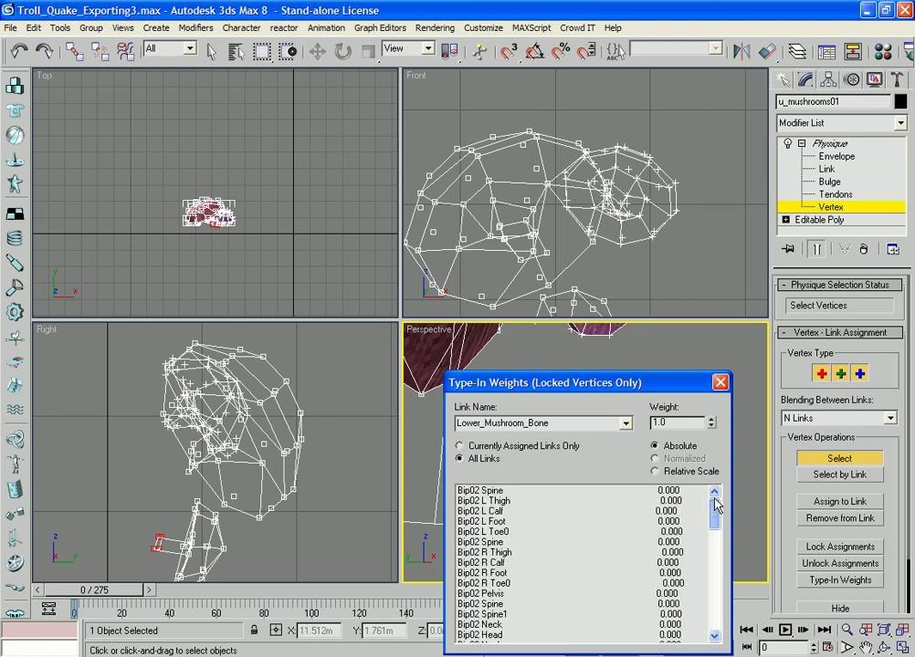
pyautogui.click(635, 491)
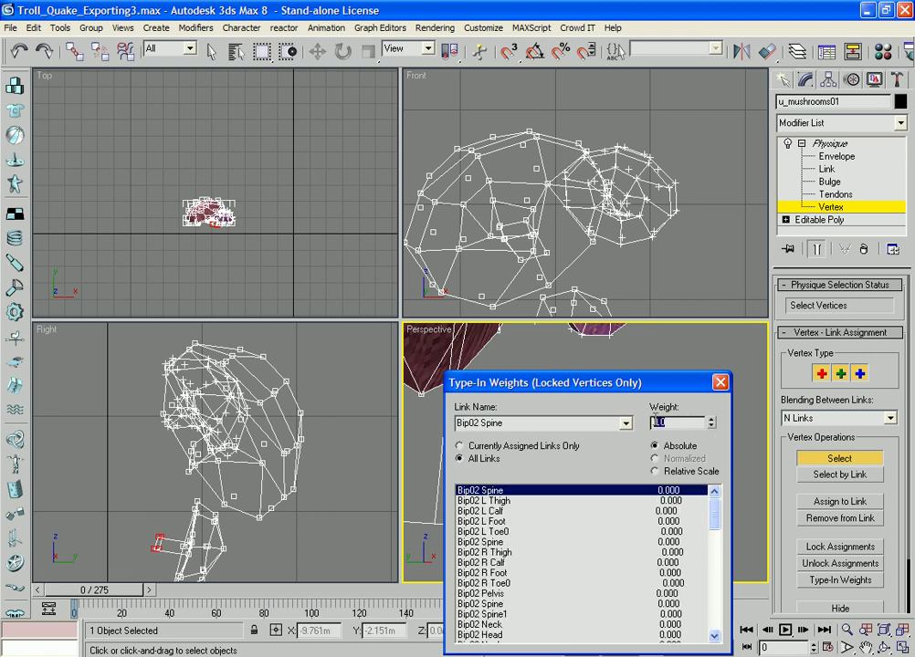
pyautogui.write('0.5')
pyautogui.press('Return')
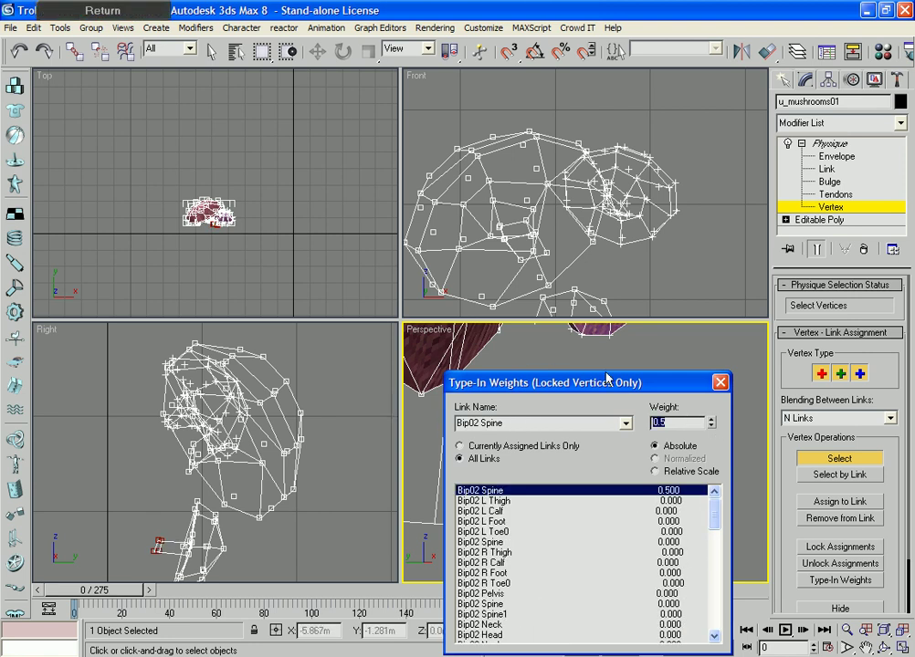
pyautogui.click(720, 382)
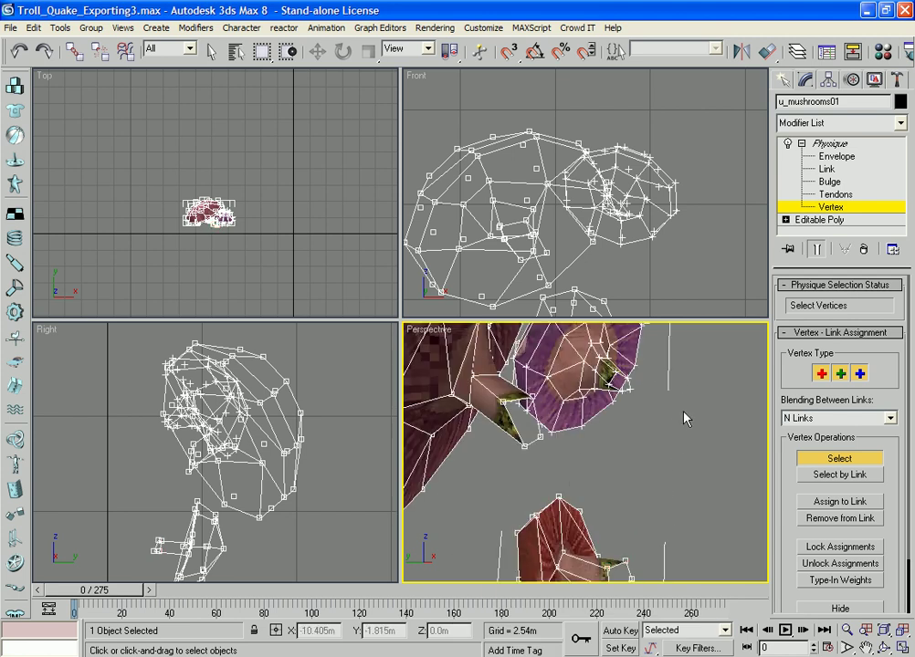
# Select and lock the small purple mushroom's vertices and set their Bip02 Head weight to 0
pyautogui.keyDown('alt'); pyautogui.moveTo(687, 419); pyautogui.dragTo(644, 473, button='middle'); pyautogui.keyUp('alt')
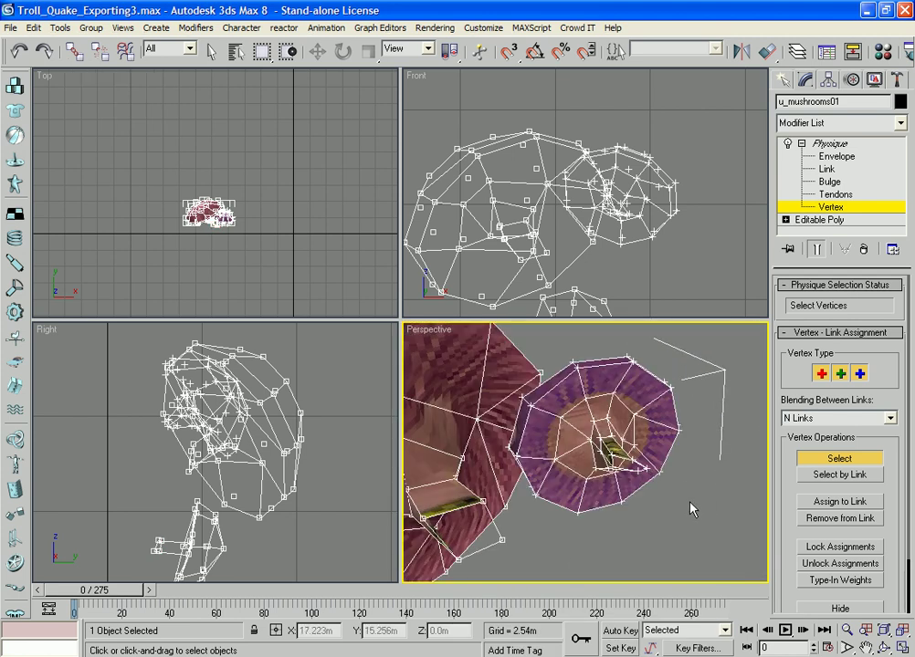
pyautogui.moveTo(559, 345); pyautogui.dragTo(558, 344)
pyautogui.click(839, 547)
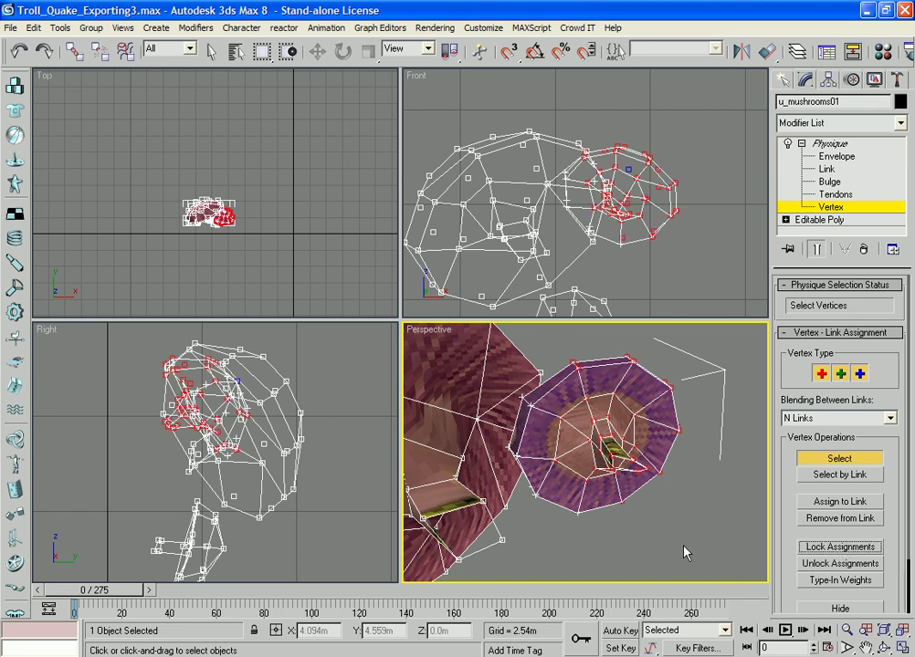
pyautogui.click(857, 582)
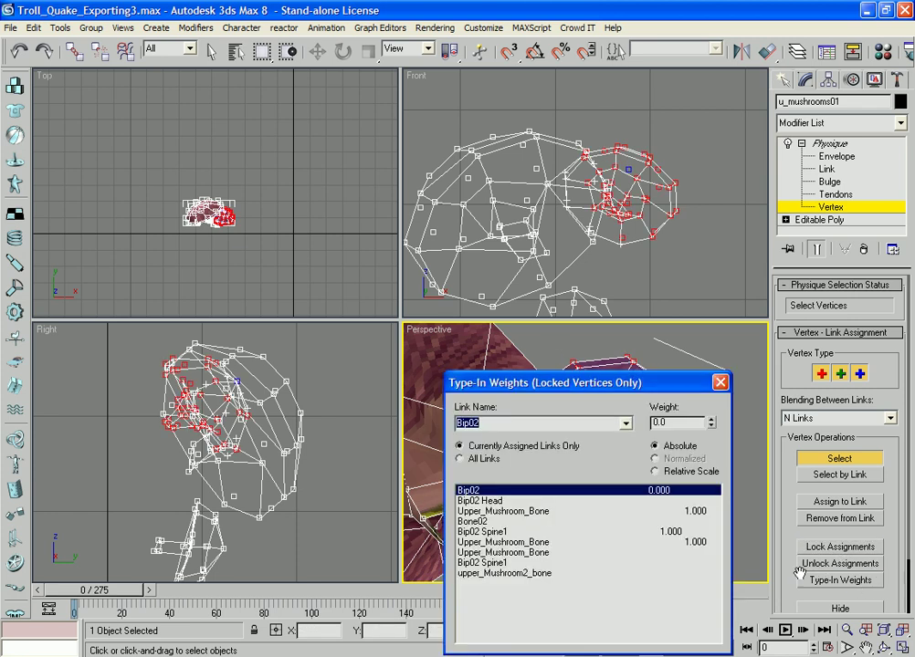
pyautogui.click(666, 501)
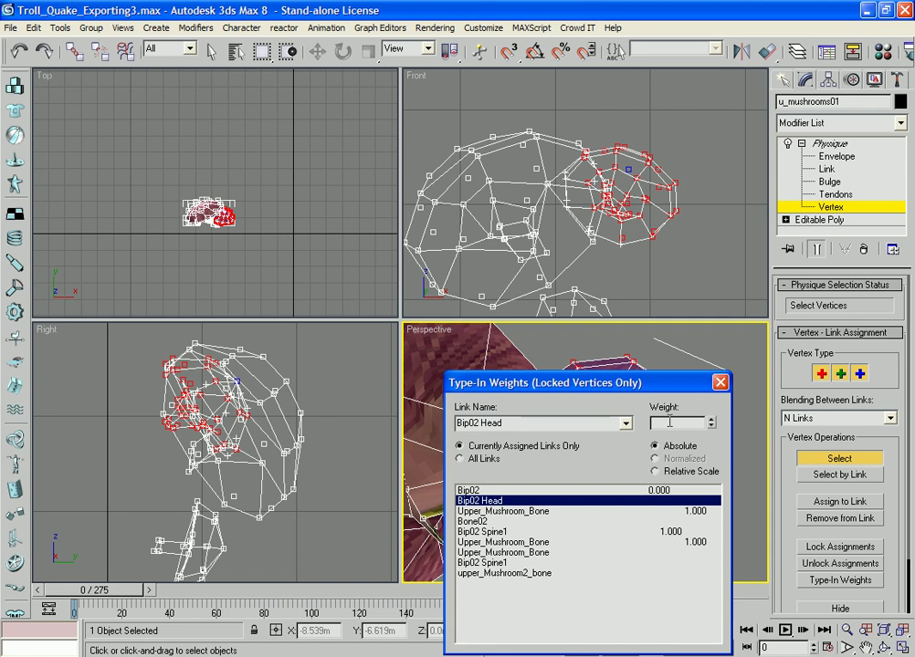
pyautogui.write('0')
pyautogui.click(565, 575)
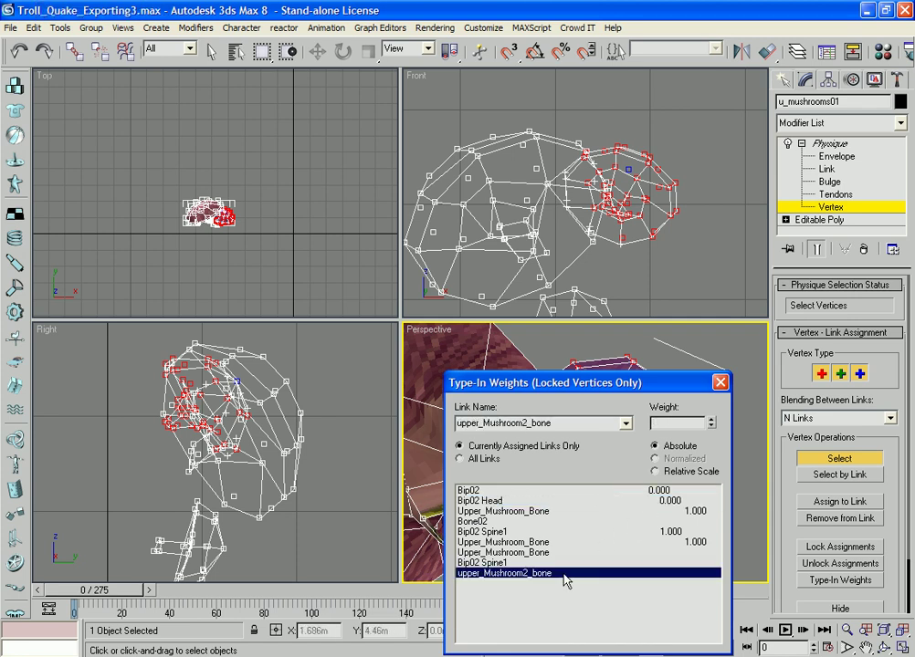
pyautogui.click(720, 382)
# Add the small purple mushroom's remaining rim vertices to the selection, lock them, review the assigned link weights and clear the selection
pyautogui.moveTo(705, 527); pyautogui.dragTo(534, 373)
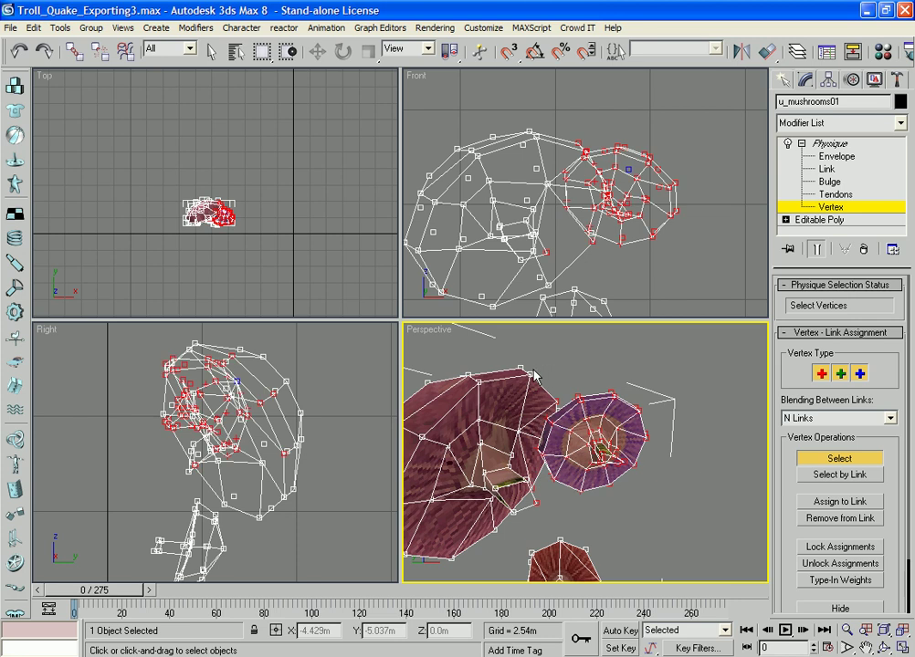
pyautogui.click(855, 547)
pyautogui.click(841, 580)
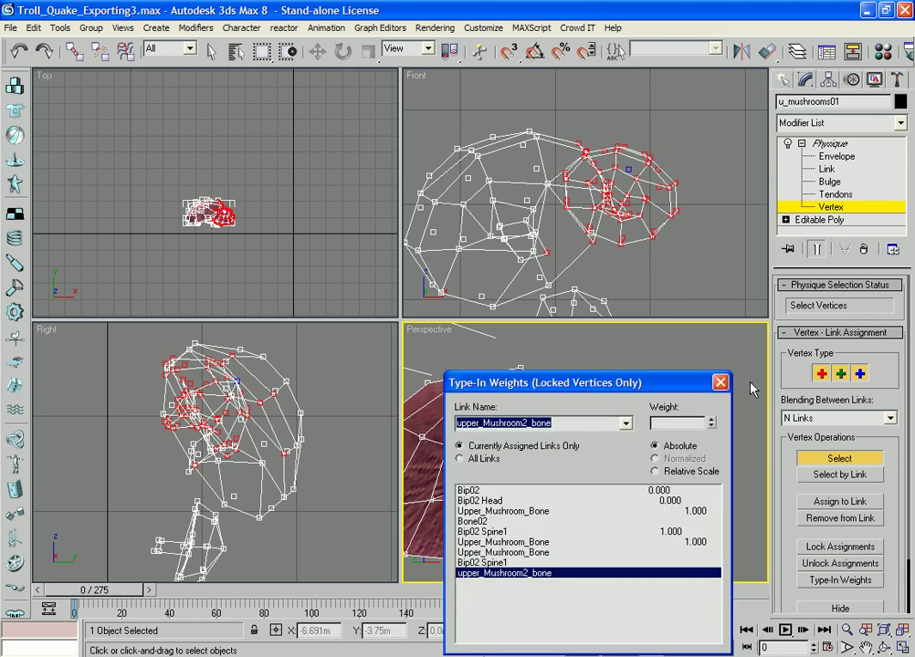
pyautogui.click(722, 384)
pyautogui.click(595, 491)
pyautogui.scroll(4, 594, 502)
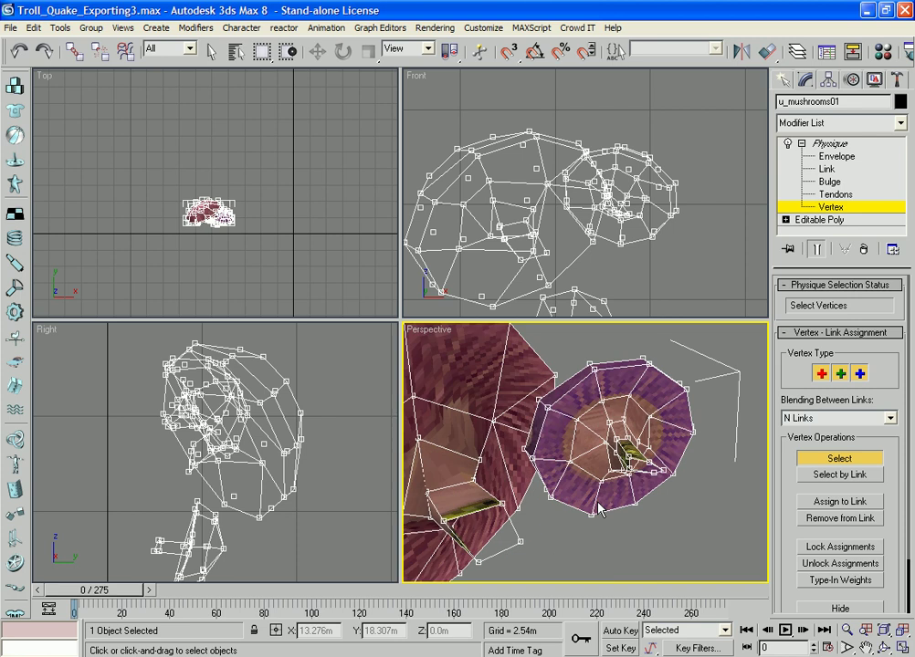
# Leave Physique vertex editing and bring all hidden scene objects back into view
pyautogui.click(791, 87)
pyautogui.rightClick(690, 172)
pyautogui.rightClick(719, 182)
pyautogui.click(747, 90)
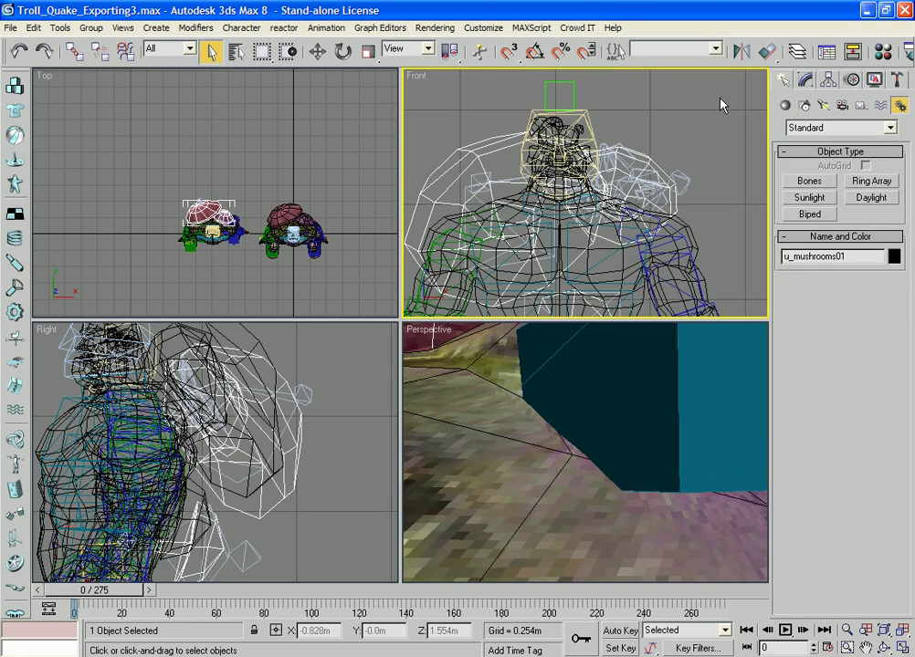
# Select the duplicate troll standing beside the rigged one and hide it
pyautogui.click(714, 257)
pyautogui.scroll(-4, 694, 247)
pyautogui.moveTo(659, 230); pyautogui.dragTo(536, 147, button='middle')
pyautogui.scroll(-5, 548, 156)
pyautogui.moveTo(671, 250); pyautogui.dragTo(549, 115)
pyautogui.rightClick(577, 146)
pyautogui.click(621, 112)
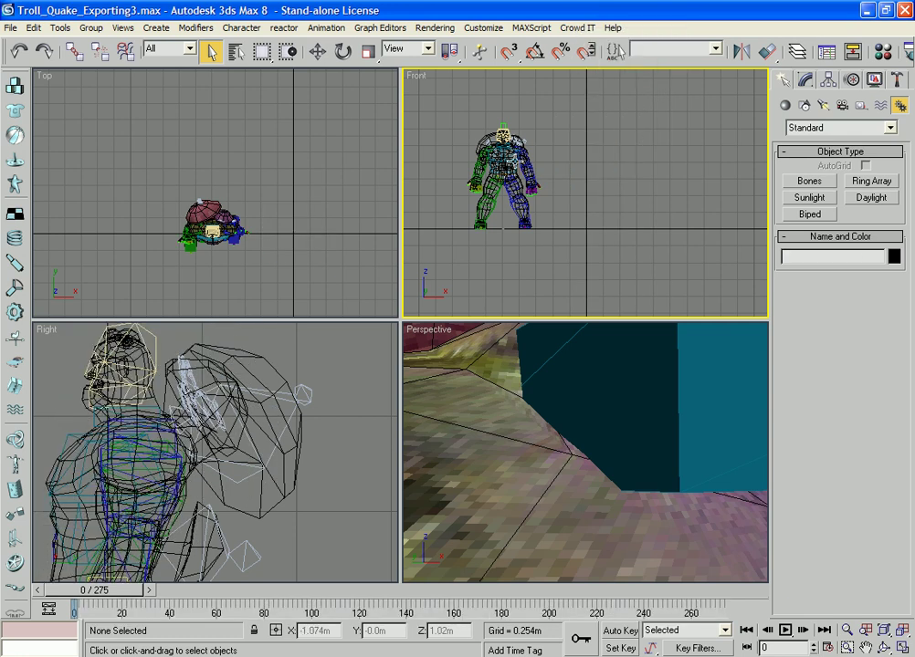
# Rotate the Bip02 Spine1 bone forward and inspect the back mushrooms for vertices that do not follow
pyautogui.scroll(5, 550, 219)
pyautogui.scroll(3, 467, 257)
pyautogui.moveTo(468, 259); pyautogui.dragTo(589, 261, button='middle')
pyautogui.click(474, 264)
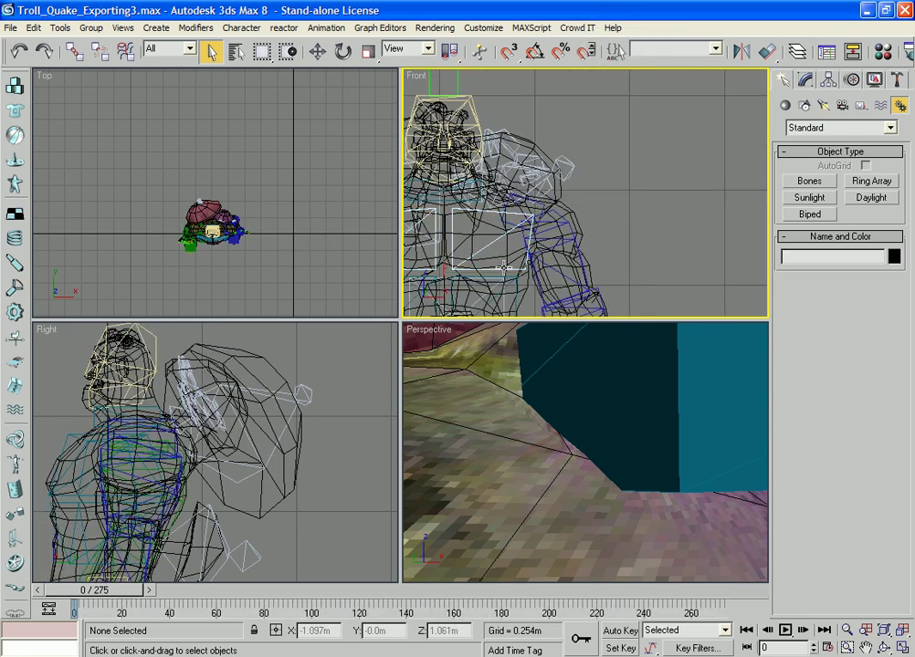
pyautogui.press('e')
pyautogui.moveTo(474, 265); pyautogui.dragTo(441, 294)
pyautogui.scroll(-10, 607, 408)
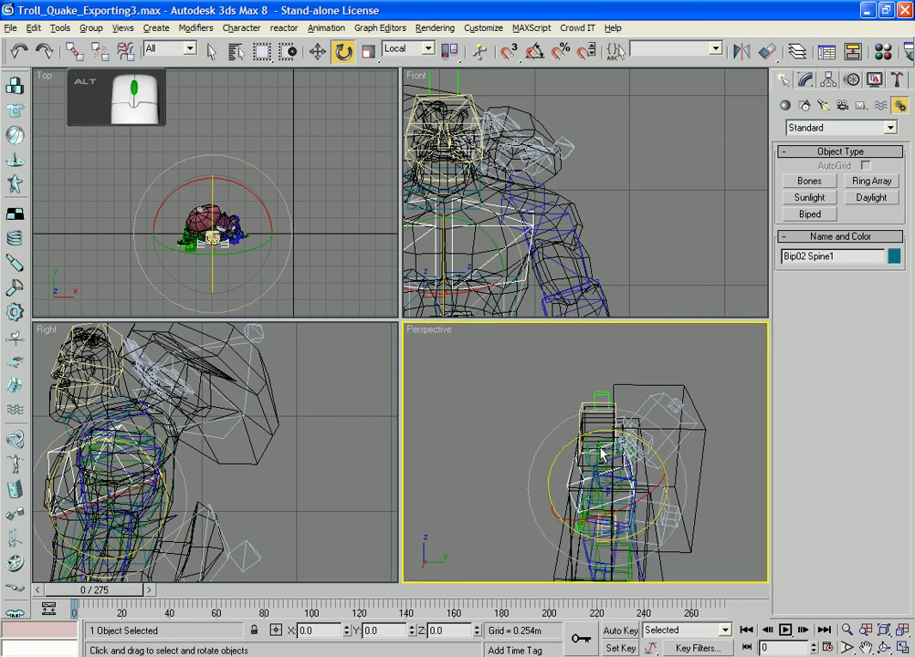
pyautogui.scroll(8, 665, 445)
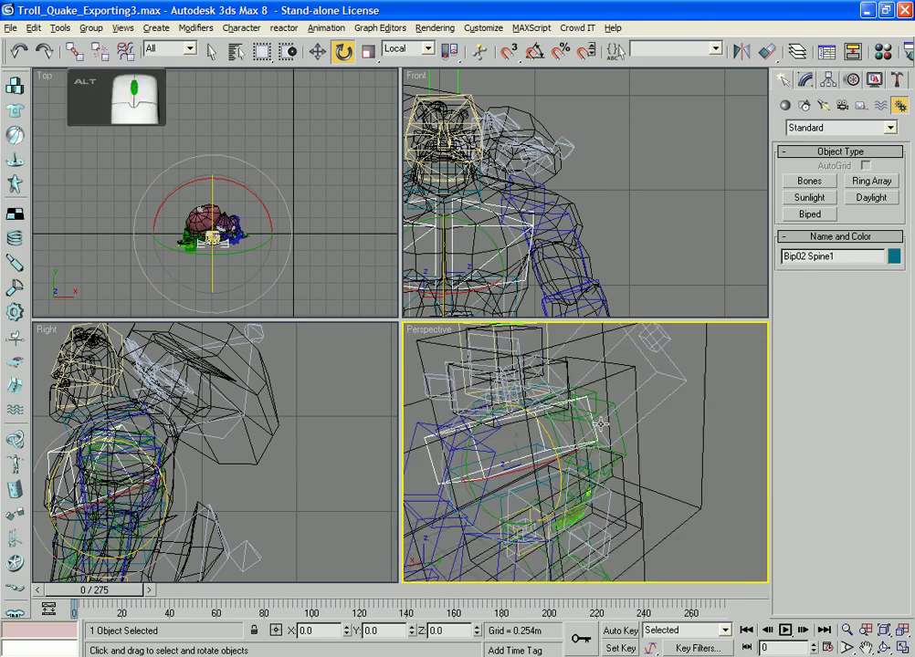
pyautogui.scroll(3, 571, 381)
pyautogui.moveTo(571, 382); pyautogui.dragTo(582, 416, button='middle')
# Select the mushrooms mesh, return to Physique vertex editing and lock the stray vertex on the small purple mushroom's crown
pyautogui.rightClick(581, 416)
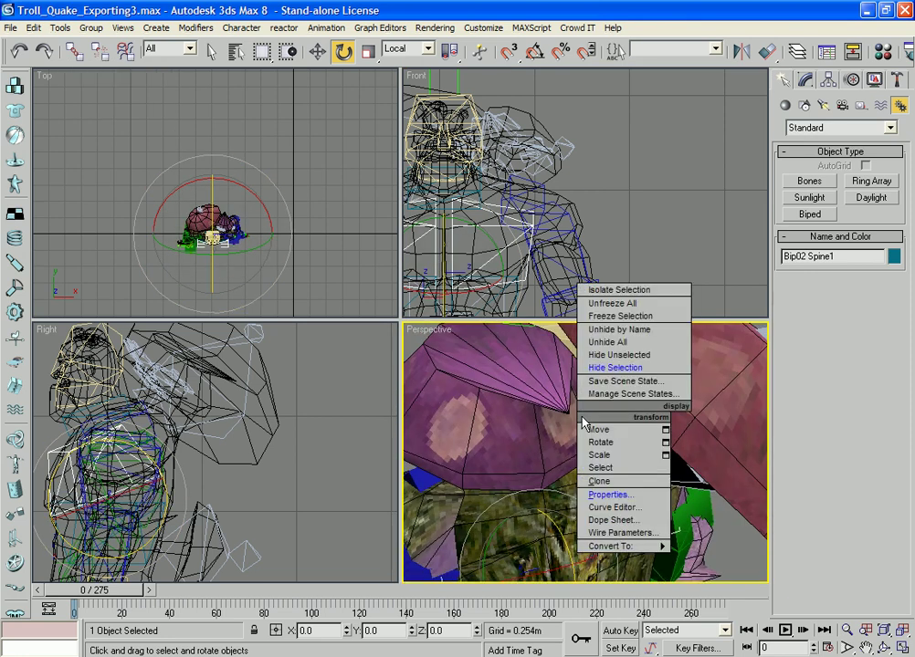
pyautogui.click(564, 410)
pyautogui.click(565, 407)
pyautogui.click(804, 80)
pyautogui.click(832, 208)
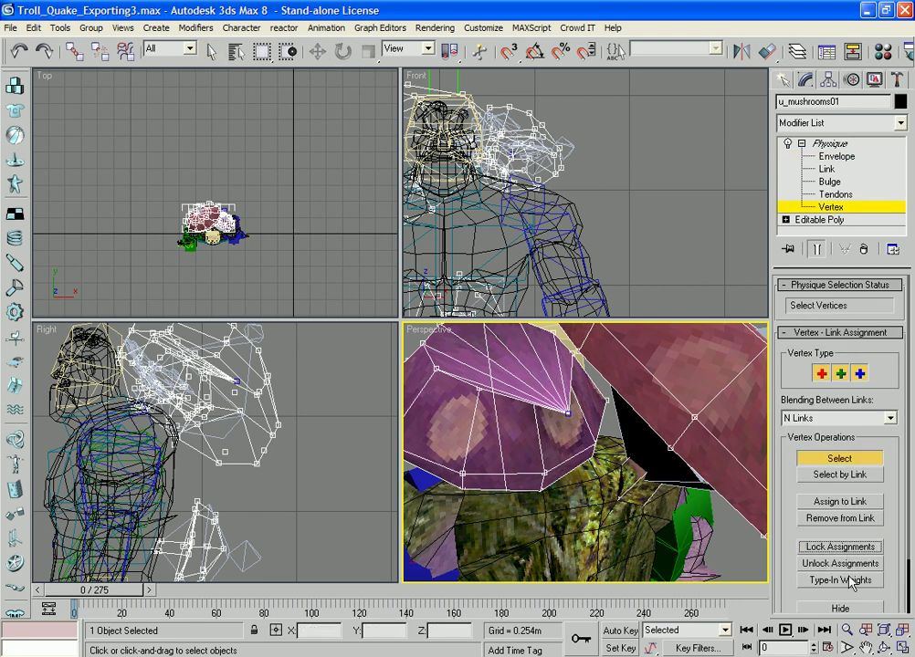
# Assign the stray crown vertex an Upper_Mushroom_Bone weight of 1.0 from all available links and finish the weight entry
pyautogui.click(847, 580)
pyautogui.click(501, 460)
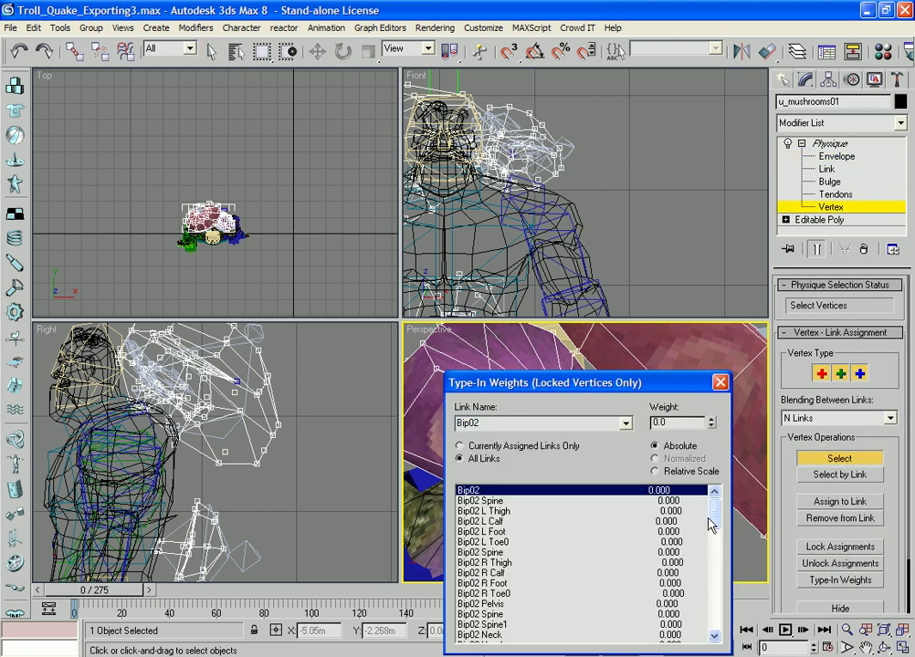
pyautogui.moveTo(710, 527); pyautogui.dragTo(726, 645)
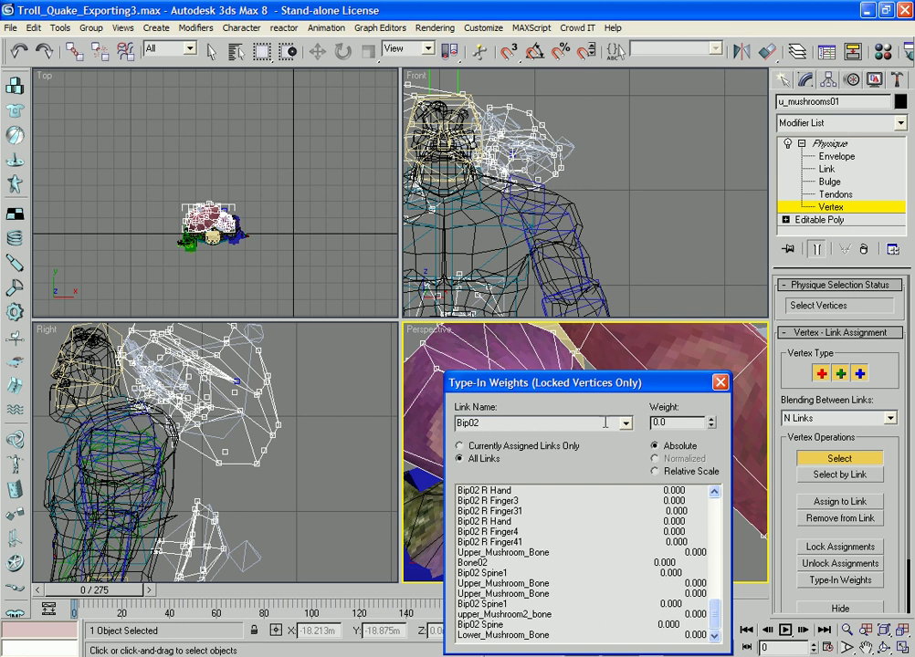
pyautogui.moveTo(676, 383); pyautogui.dragTo(359, 207)
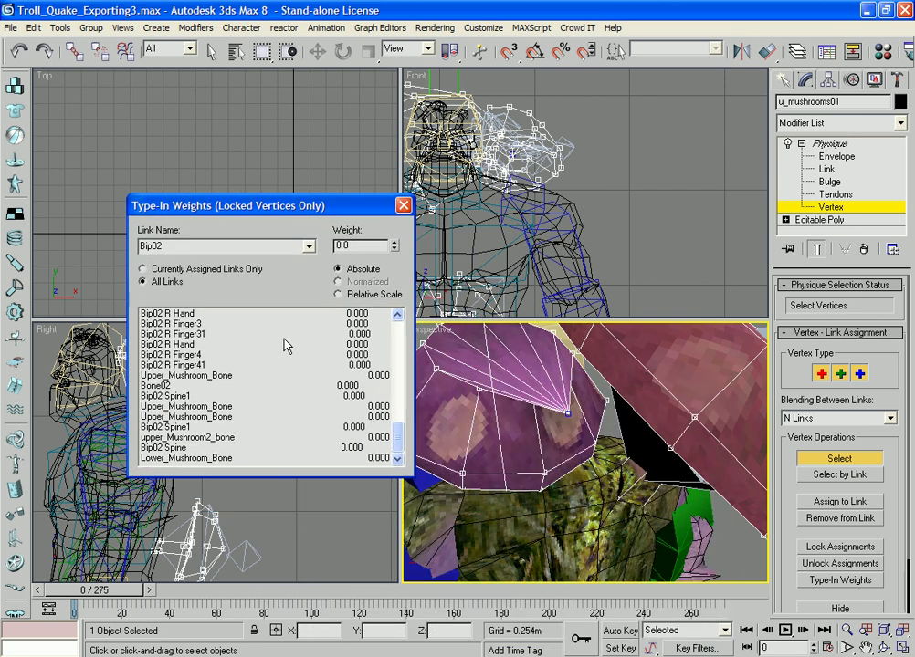
pyautogui.click(291, 407)
pyautogui.moveTo(372, 250); pyautogui.dragTo(50, 266)
pyautogui.write('1')
pyautogui.press('Return')
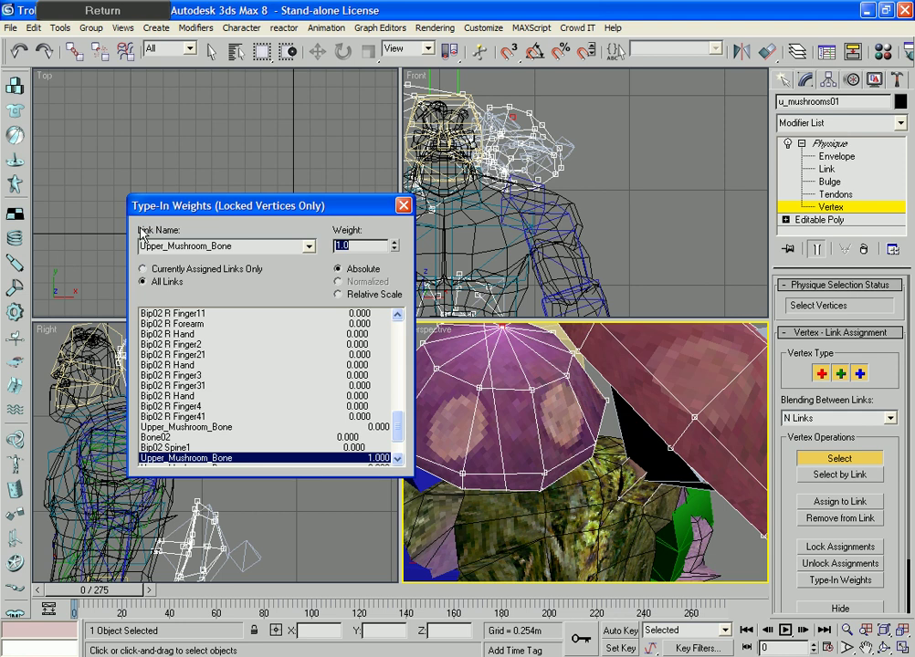
pyautogui.click(404, 205)
# Leave vertex editing and rotate the Bip02 Spine1 bone backward to test the mushrooms' deformation
pyautogui.scroll(-8, 615, 419)
pyautogui.keyDown('alt'); pyautogui.moveTo(615, 420); pyautogui.dragTo(649, 460, button='middle'); pyautogui.keyUp('alt')
pyautogui.click(783, 79)
pyautogui.rightClick(665, 189)
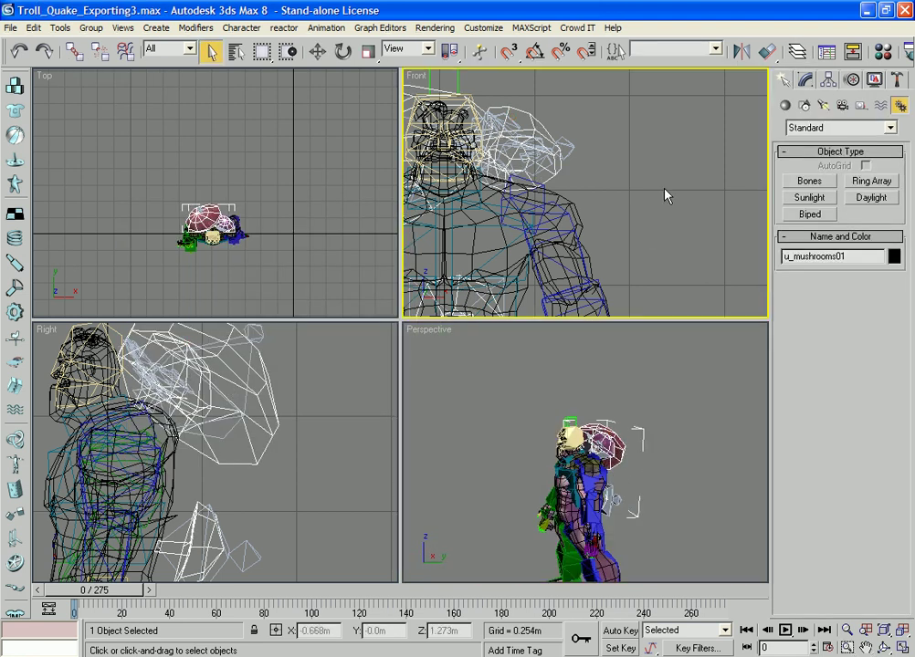
pyautogui.click(666, 189)
pyautogui.click(457, 217)
pyautogui.press('e')
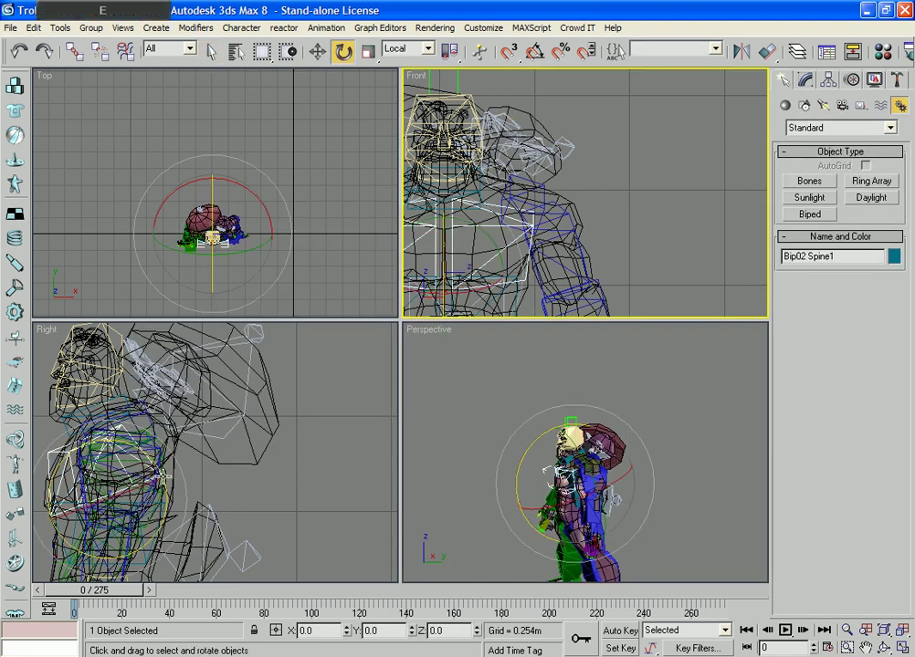
pyautogui.moveTo(165, 487); pyautogui.dragTo(170, 565)
# Examine the mushrooms up close and rotate Bip02 Spine1 further backward to test a more extreme bend
pyautogui.keyDown('alt'); pyautogui.moveTo(526, 451); pyautogui.dragTo(677, 466, button='middle'); pyautogui.keyUp('alt')
pyautogui.scroll(5, 560, 490)
pyautogui.middleClick(290, 477)
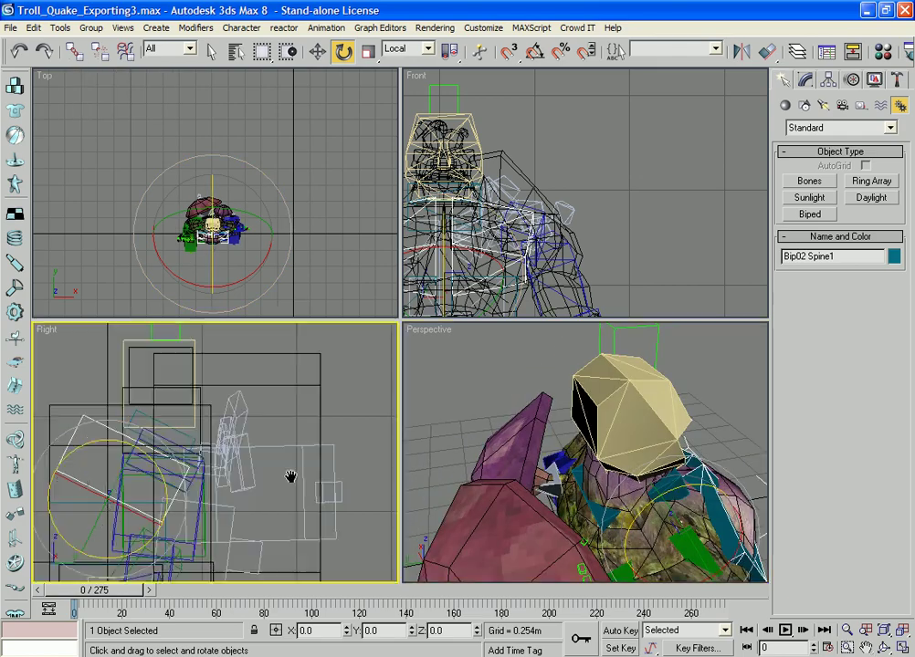
pyautogui.moveTo(165, 483); pyautogui.dragTo(144, 536)
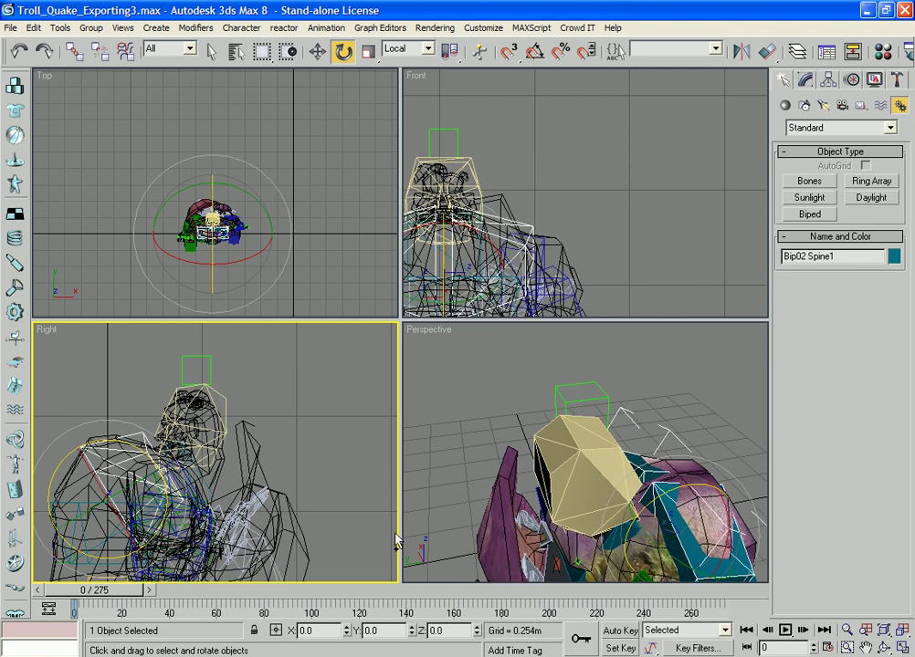
# Undo the last spine rotation and rotate Bip02 Spine1 again to test how the mushrooms and torso deform
pyautogui.hotkey('ctrl', 'z')
pyautogui.keyDown('alt'); pyautogui.moveTo(525, 525); pyautogui.dragTo(633, 452, button='middle'); pyautogui.keyUp('alt')
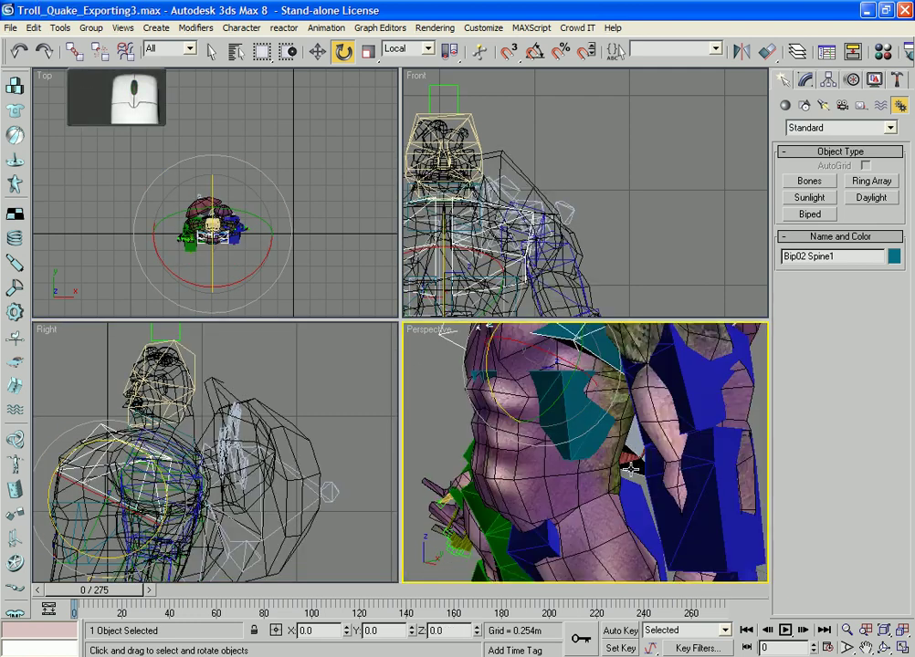
pyautogui.moveTo(199, 478); pyautogui.dragTo(236, 458, button='middle')
pyautogui.moveTo(221, 498); pyautogui.dragTo(211, 417)
pyautogui.keyDown('alt'); pyautogui.moveTo(697, 521); pyautogui.dragTo(406, 515, button='middle'); pyautogui.keyUp('alt')
pyautogui.click(296, 495)
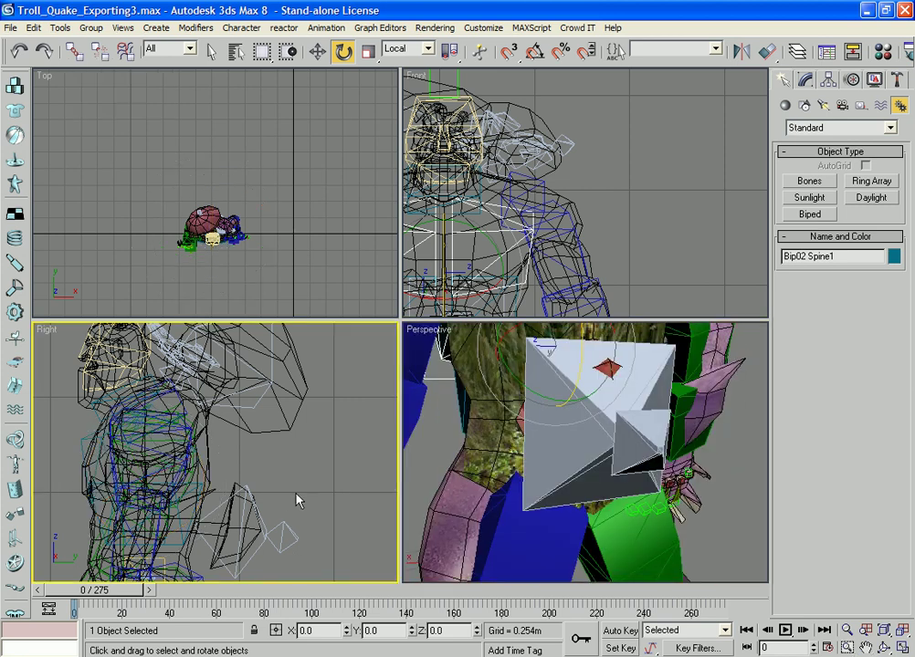
pyautogui.click(211, 490)
pyautogui.press('5')
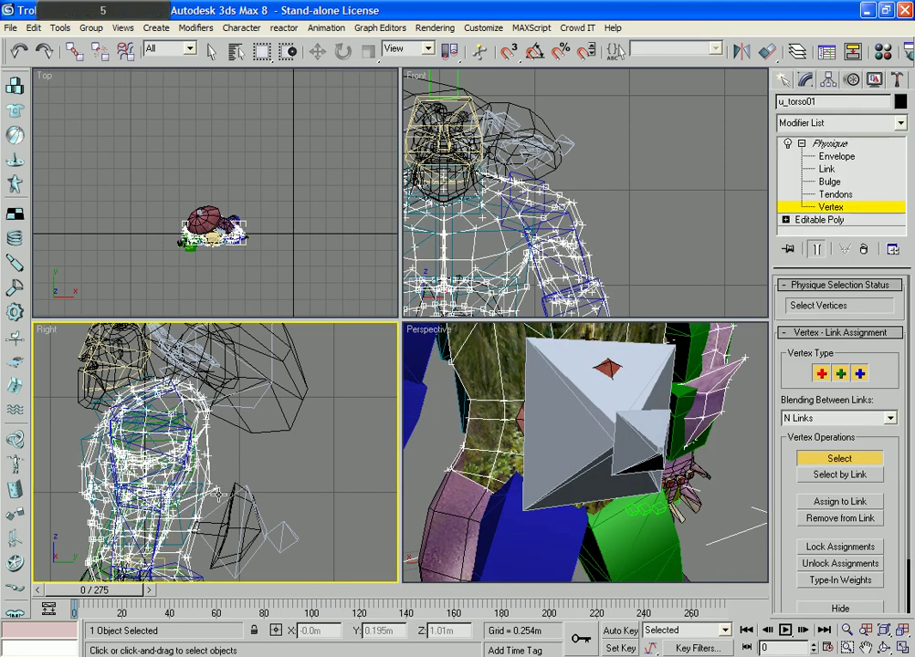
pyautogui.scroll(-5, 619, 466)
pyautogui.keyDown('alt'); pyautogui.moveTo(626, 473); pyautogui.dragTo(287, 449, button='middle'); pyautogui.keyUp('alt')
pyautogui.scroll(2, 288, 445)
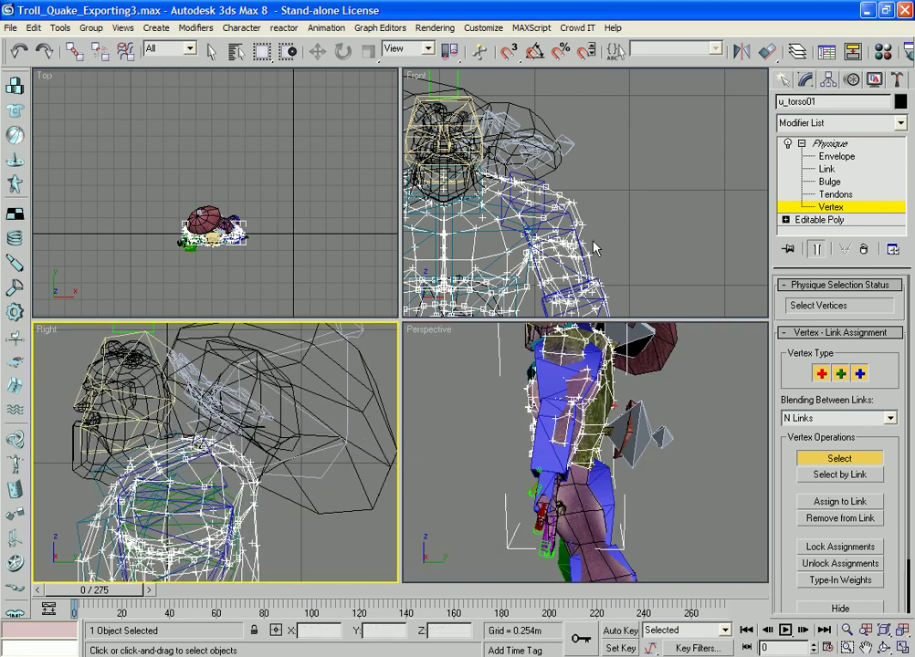
pyautogui.hotkey('ctrl', 'z')
pyautogui.click(783, 86)
pyautogui.moveTo(616, 194); pyautogui.dragTo(639, 189, button='middle')
pyautogui.hotkey('ctrl', 'z')
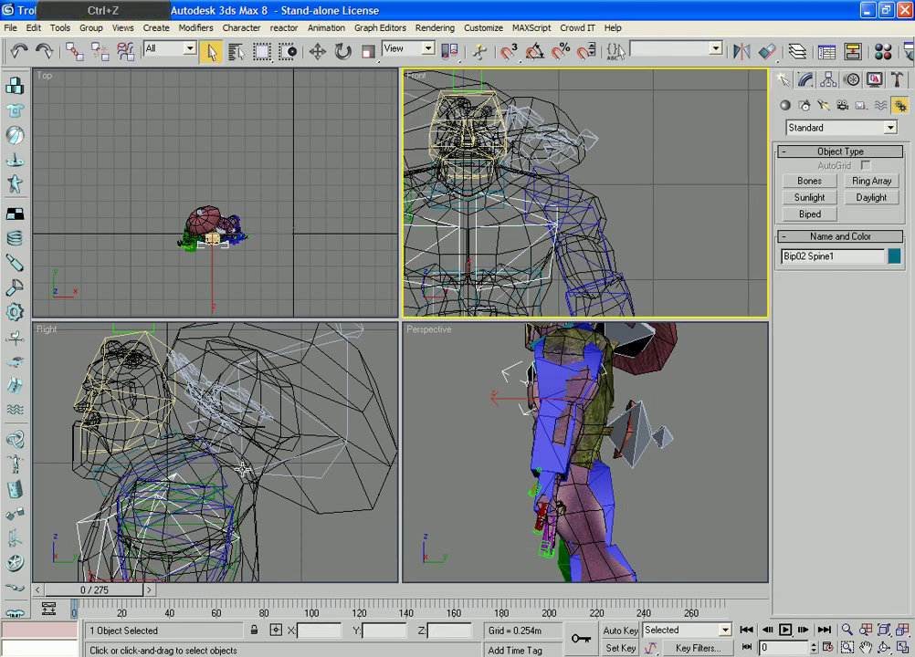
# Rotate the Bip02 Spine1 bone back to an upright pose and check the chest's deformation up close
pyautogui.press('e')
pyautogui.moveTo(215, 543); pyautogui.dragTo(237, 571)
pyautogui.moveTo(262, 445); pyautogui.dragTo(254, 355, button='middle')
pyautogui.scroll(3, 634, 451)
pyautogui.moveTo(672, 370); pyautogui.dragTo(646, 459, button='middle')
pyautogui.keyDown('alt'); pyautogui.moveTo(559, 445); pyautogui.dragTo(548, 487, button='middle'); pyautogui.keyUp('alt')
pyautogui.press('F3')
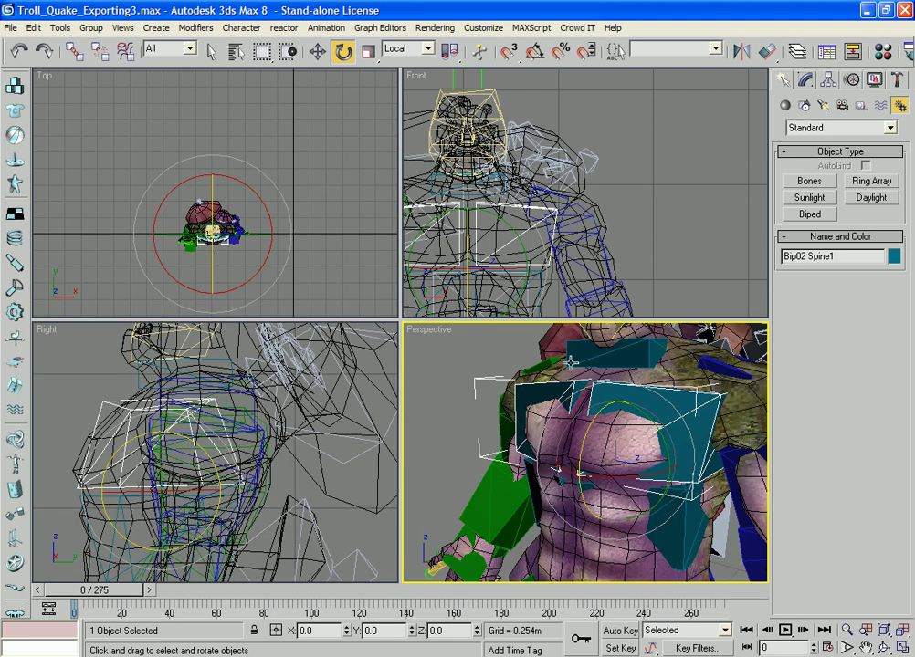
# Deselect everything and save the scene with the finished troll rig
pyautogui.scroll(-6, 663, 201)
pyautogui.click(662, 201)
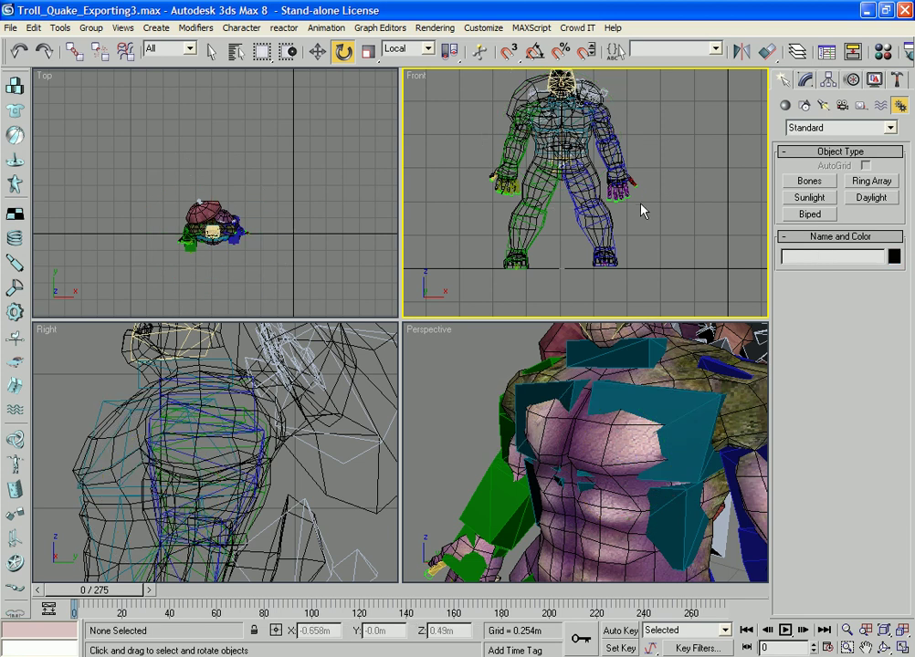
pyautogui.hotkey('ctrl', 's')
pyautogui.scroll(-7, 252, 464)
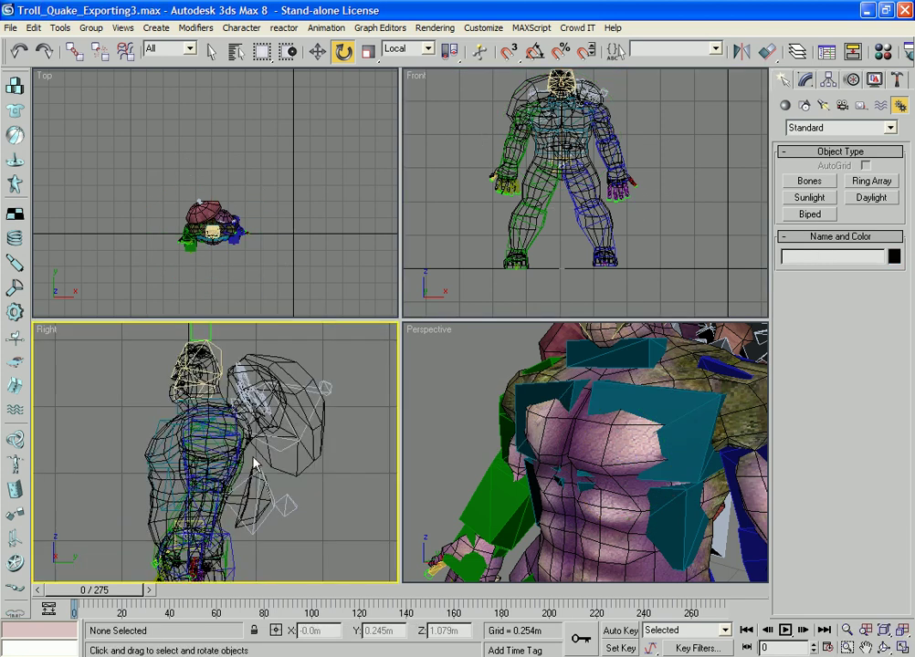
pyautogui.moveTo(240, 449); pyautogui.dragTo(249, 415, button='middle')
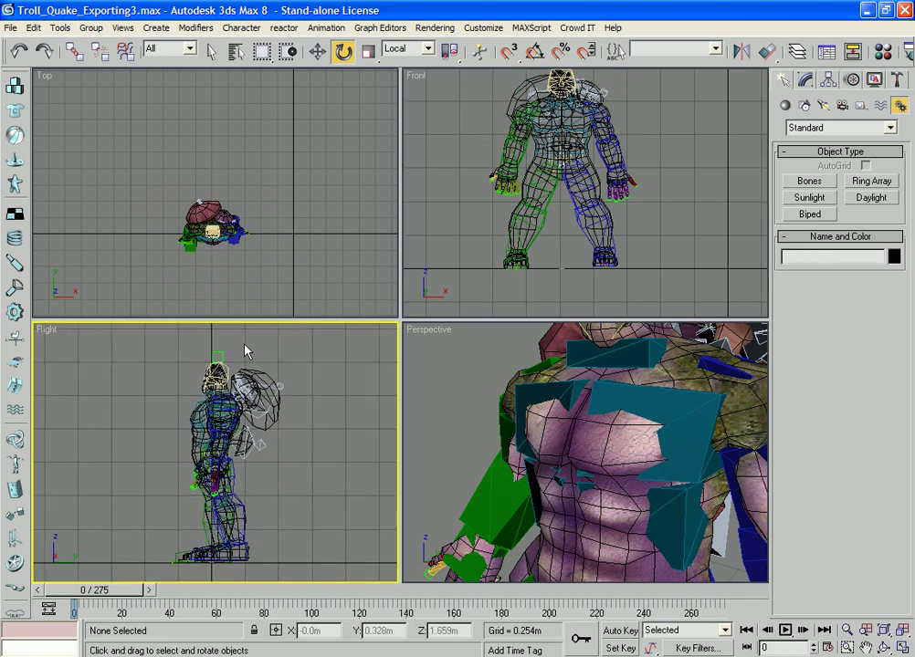
pyautogui.moveTo(652, 445)
pyautogui.mouseDown(button='middle')
pyautogui.moveTo(645, 448)
pyautogui.moveTo(672, 490)
pyautogui.moveTo(650, 482)
pyautogui.moveTo(654, 447)
pyautogui.mouseUp(button='middle')
pyautogui.click(11, 28)
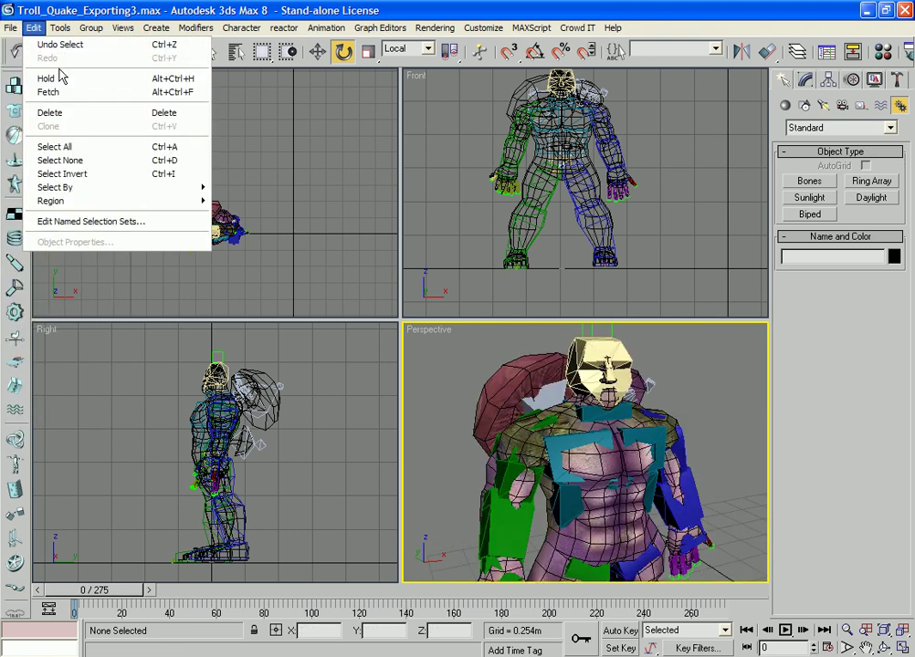
pyautogui.click(28, 105)
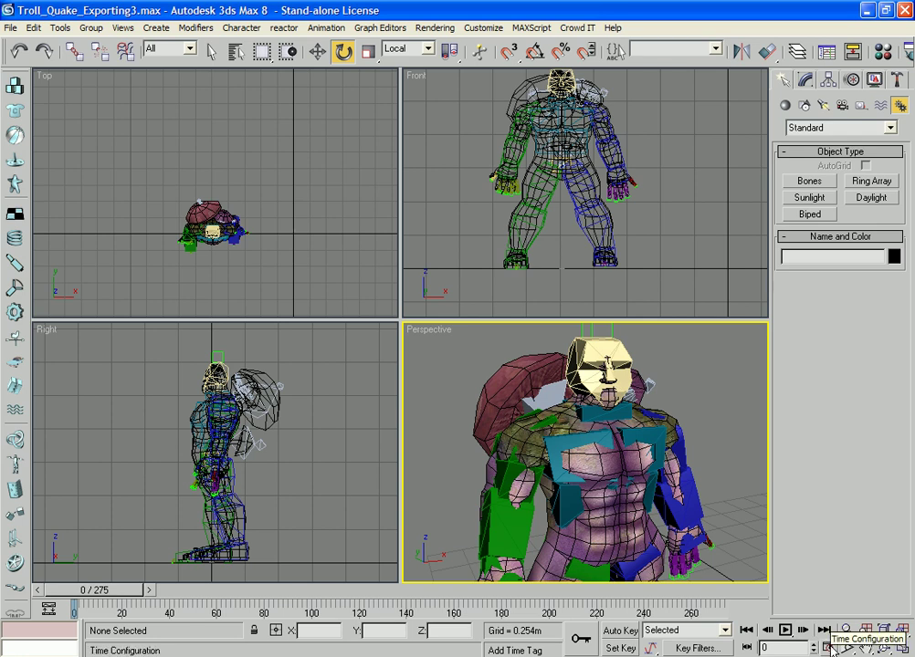
# Review the frame rate in the time configuration and accept the settings
pyautogui.click(828, 649)
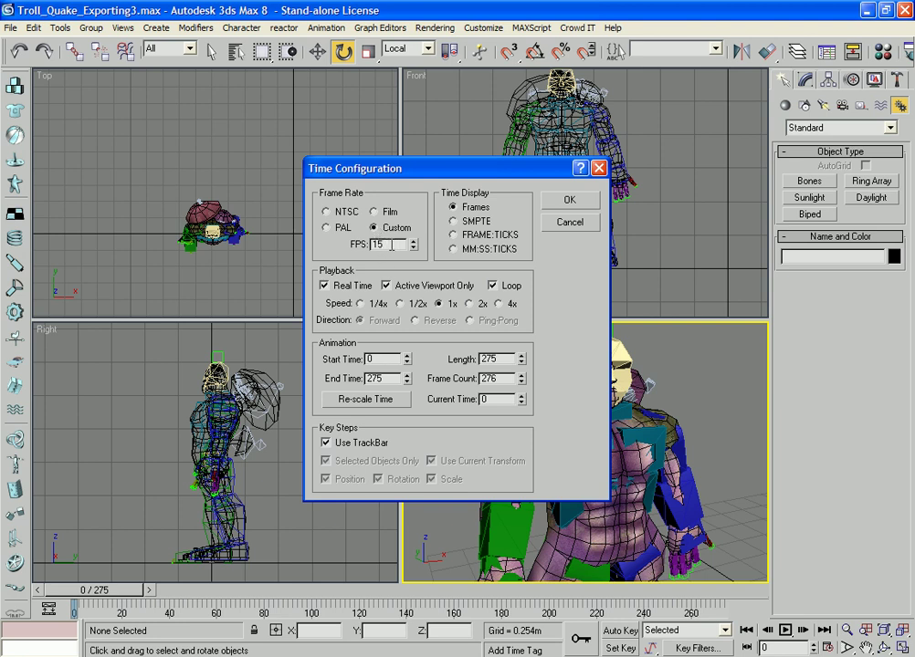
pyautogui.click(580, 206)
# Unhide all hidden objects in the scene to bring back the original troll and its biped
pyautogui.scroll(4, 457, 155)
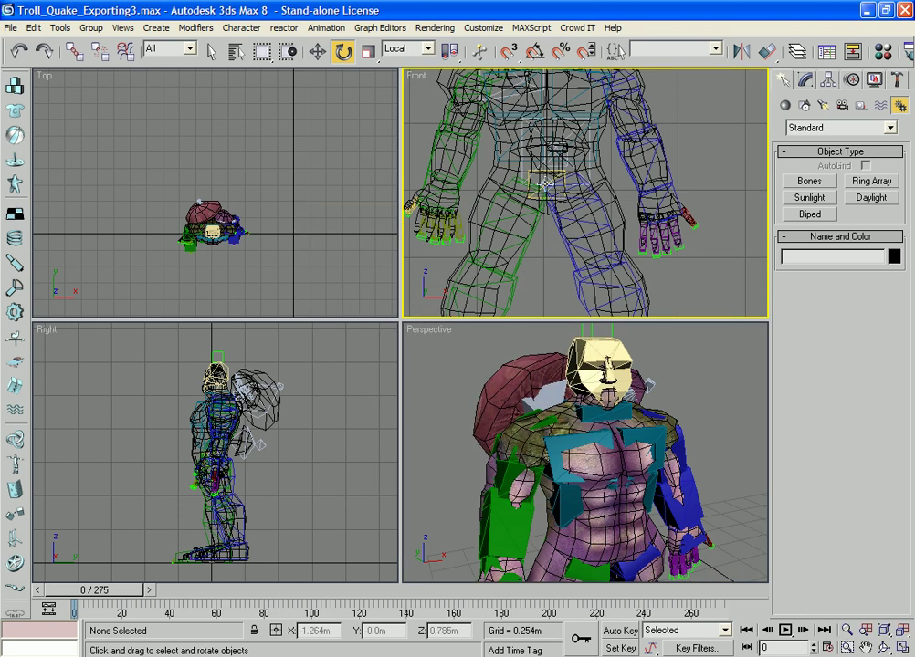
pyautogui.click(555, 185)
pyautogui.click(551, 184)
pyautogui.rightClick(704, 255)
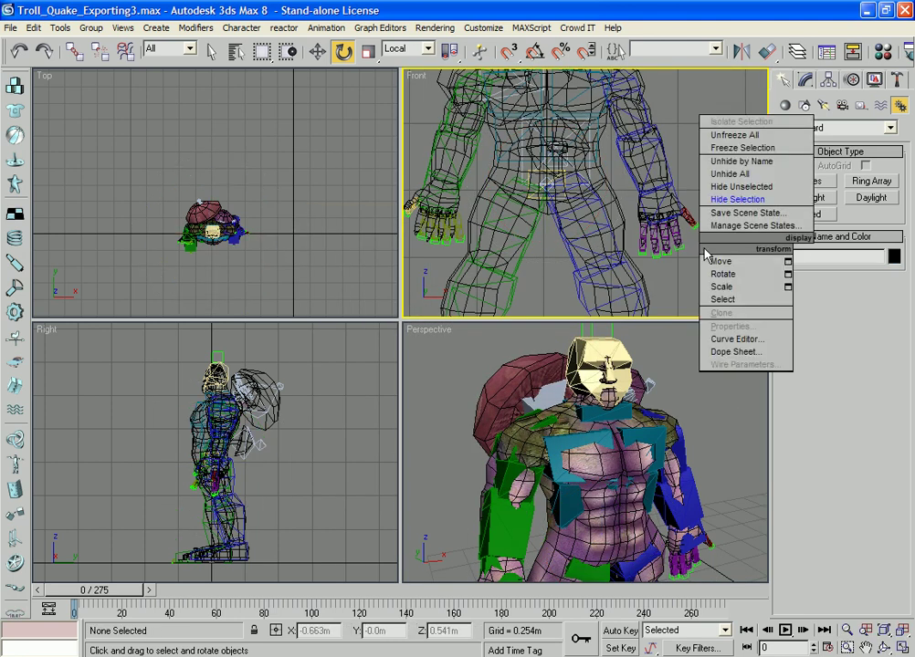
pyautogui.click(725, 176)
pyautogui.click(729, 206)
pyautogui.scroll(-3, 664, 269)
pyautogui.scroll(2, 639, 256)
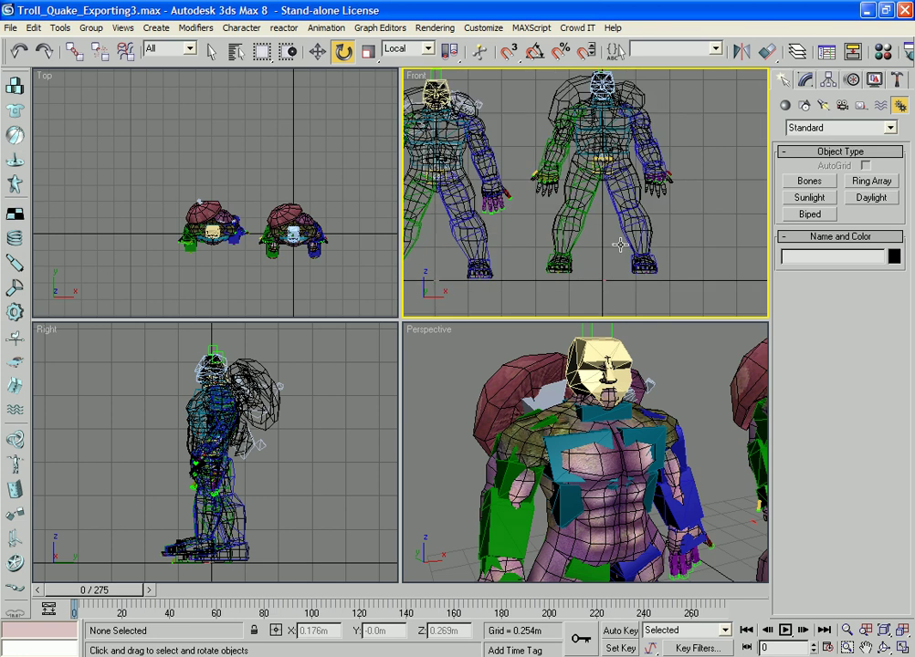
# Delete the original troll meshes and the Bip01 skeleton, keeping tag_floor, tag_head, tag_torso and tag_weapon
pyautogui.scroll(-3, 690, 292)
pyautogui.moveTo(704, 288); pyautogui.dragTo(547, 102)
pyautogui.press('h')
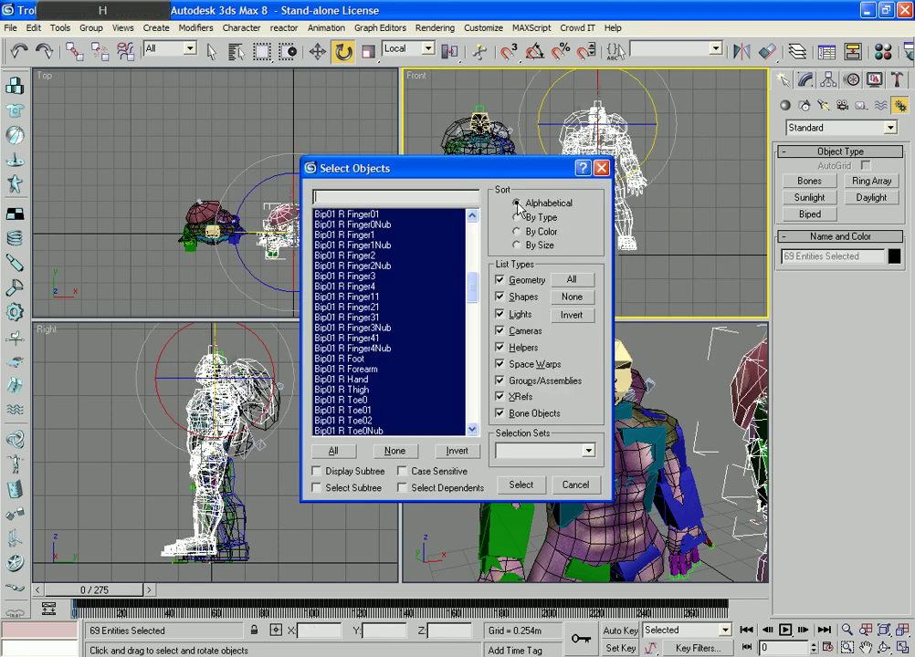
pyautogui.scroll(-15, 456, 302)
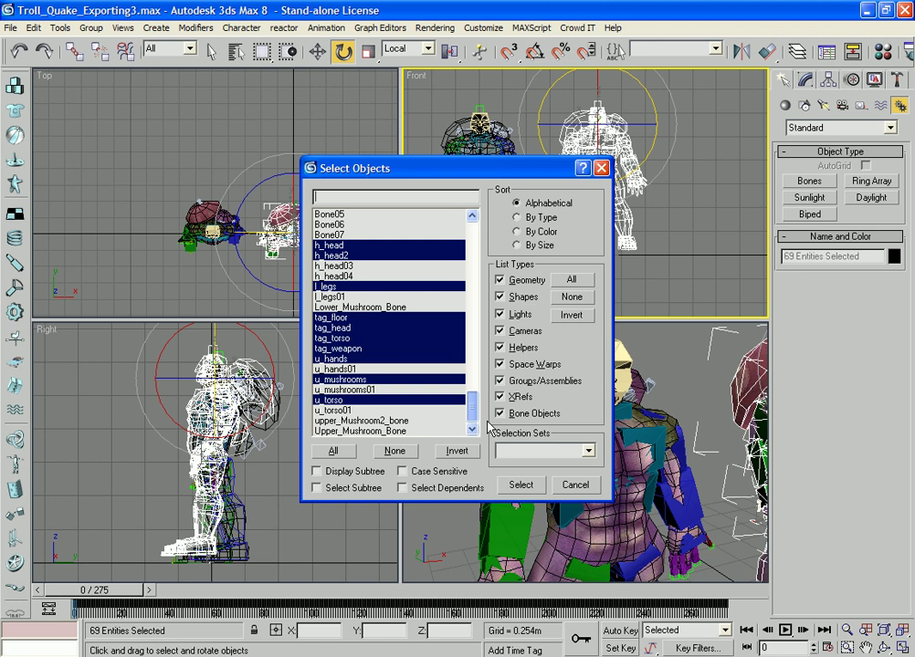
pyautogui.keyDown('ctrl'); pyautogui.click(338, 348); pyautogui.keyUp('ctrl')
pyautogui.keyDown('ctrl'); pyautogui.click(340, 339); pyautogui.keyUp('ctrl')
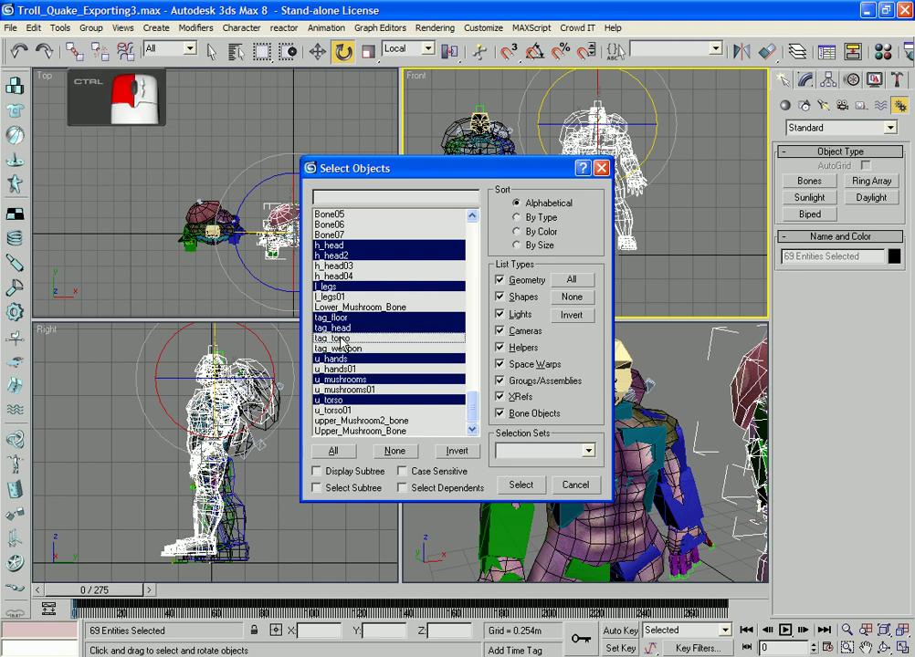
pyautogui.keyDown('ctrl'); pyautogui.click(340, 329); pyautogui.keyUp('ctrl')
pyautogui.keyDown('ctrl'); pyautogui.click(341, 318); pyautogui.keyUp('ctrl')
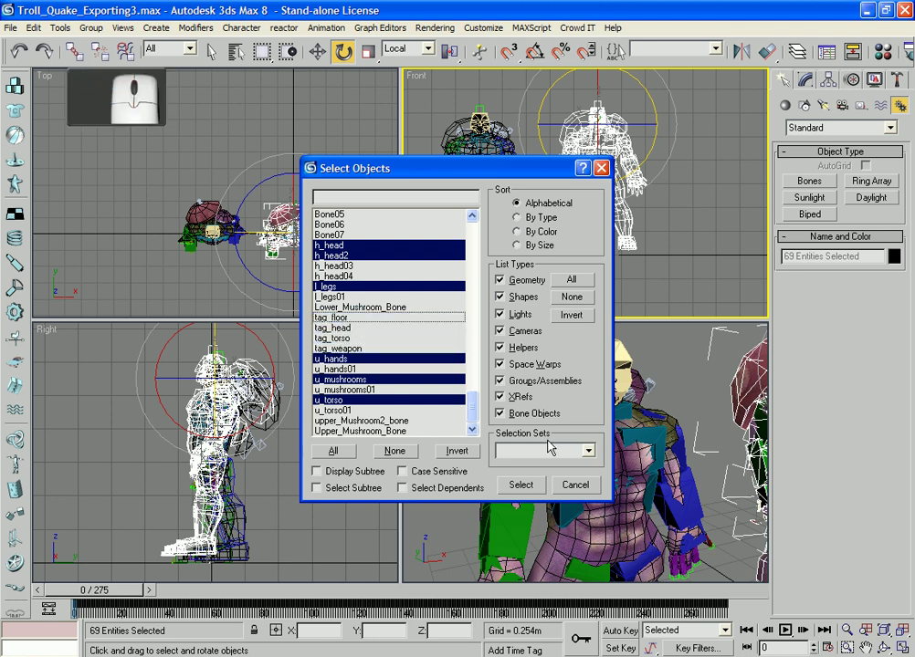
pyautogui.click(522, 484)
pyautogui.press('Delete')
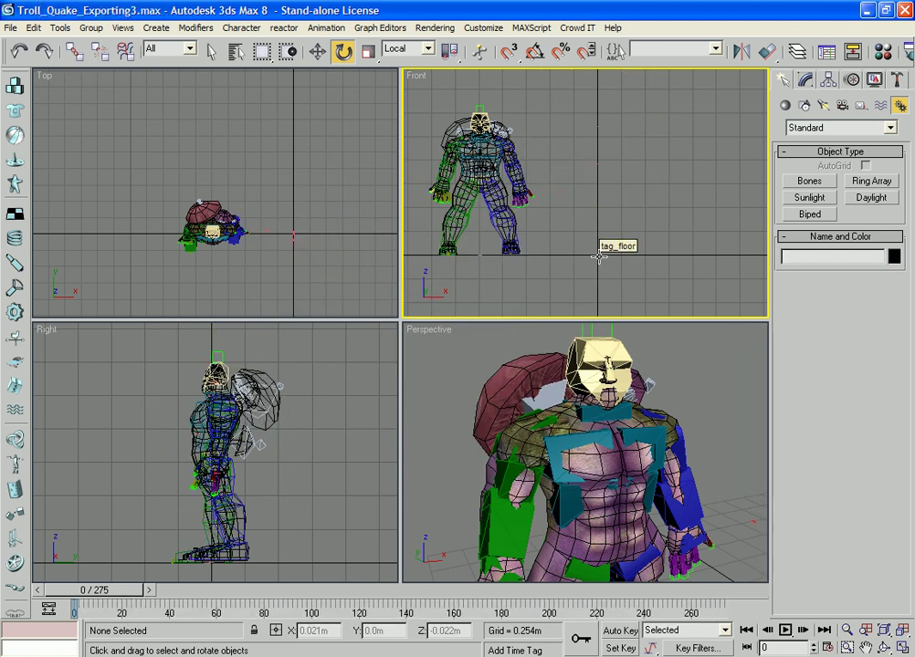
# Select the Bip02 root object by name and turn off its Figure mode
pyautogui.click(477, 181)
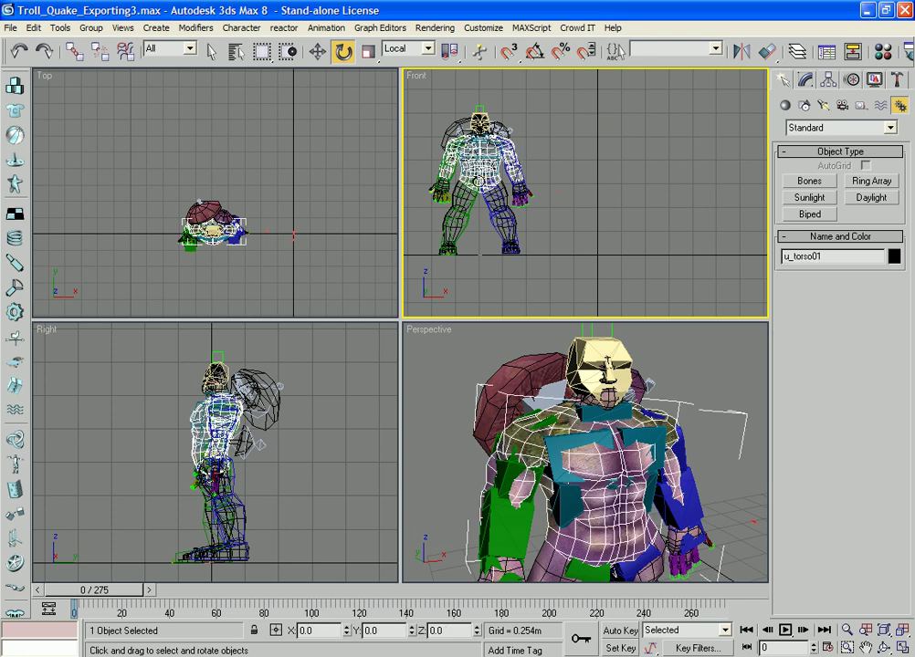
pyautogui.click(478, 181)
pyautogui.press('h')
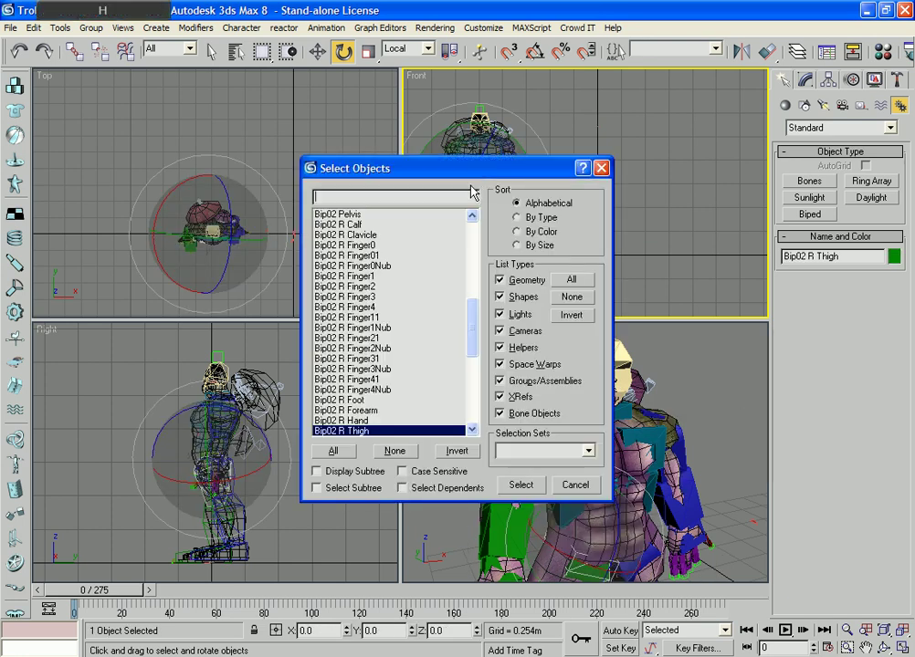
pyautogui.moveTo(472, 338); pyautogui.dragTo(472, 260)
pyautogui.click(374, 216)
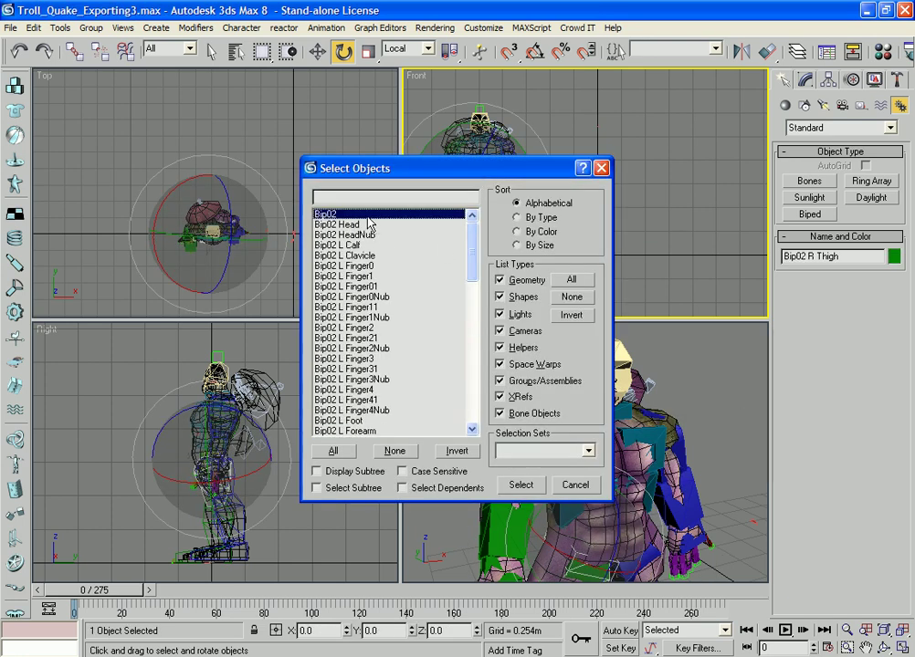
pyautogui.doubleClick(373, 215)
pyautogui.click(851, 79)
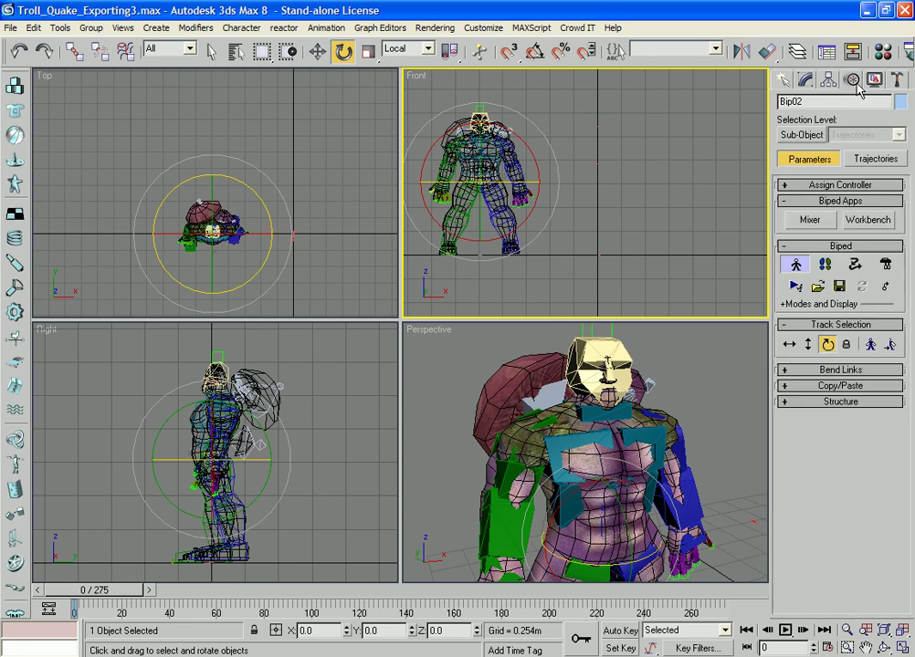
pyautogui.click(794, 262)
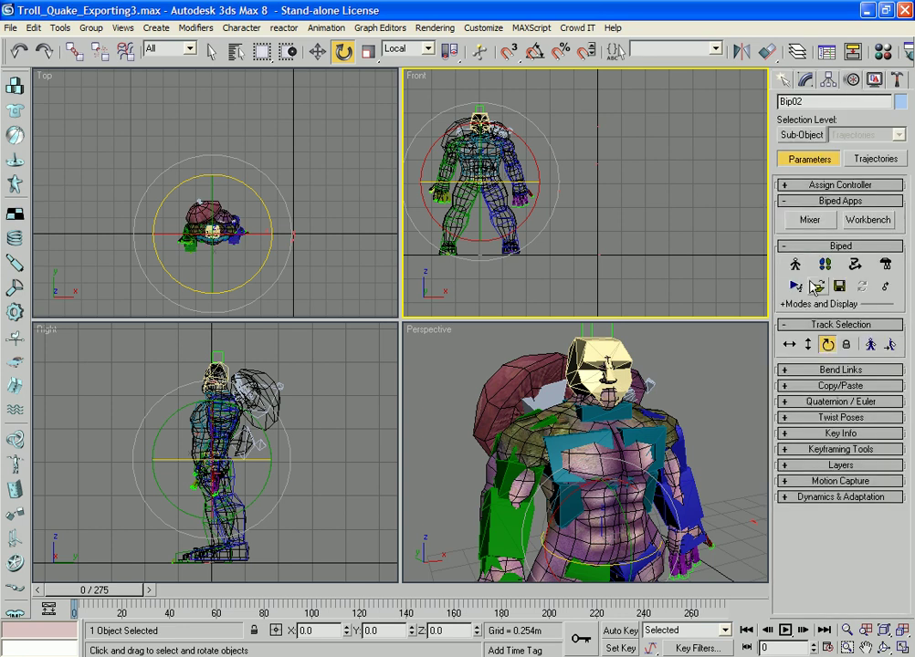
# Load the motion file hunter.bip onto Bip02 from the QuakeBIP folder inside Rol's Animations Utilities on the F: drive
pyautogui.click(812, 294)
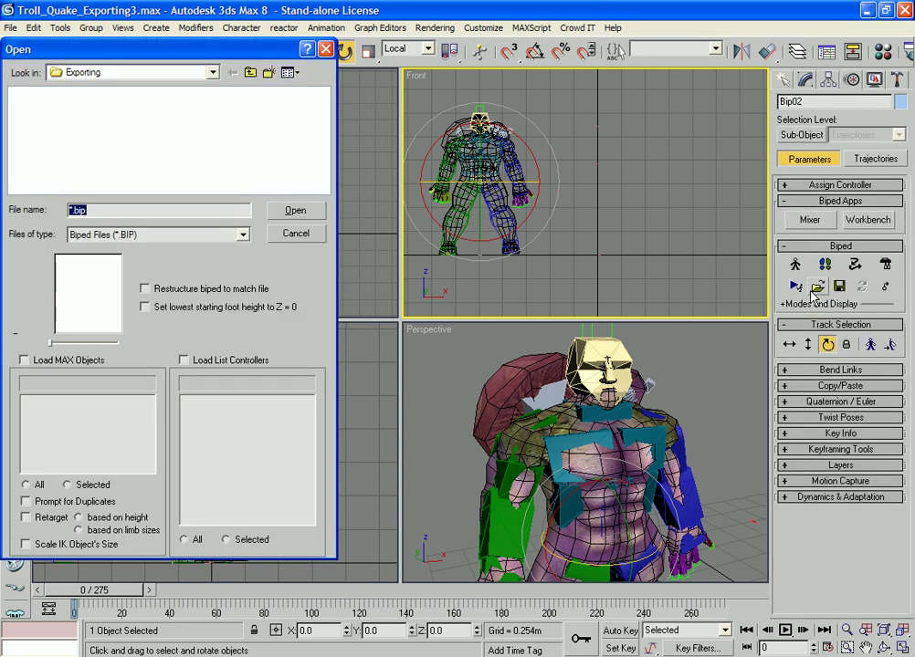
pyautogui.click(80, 75)
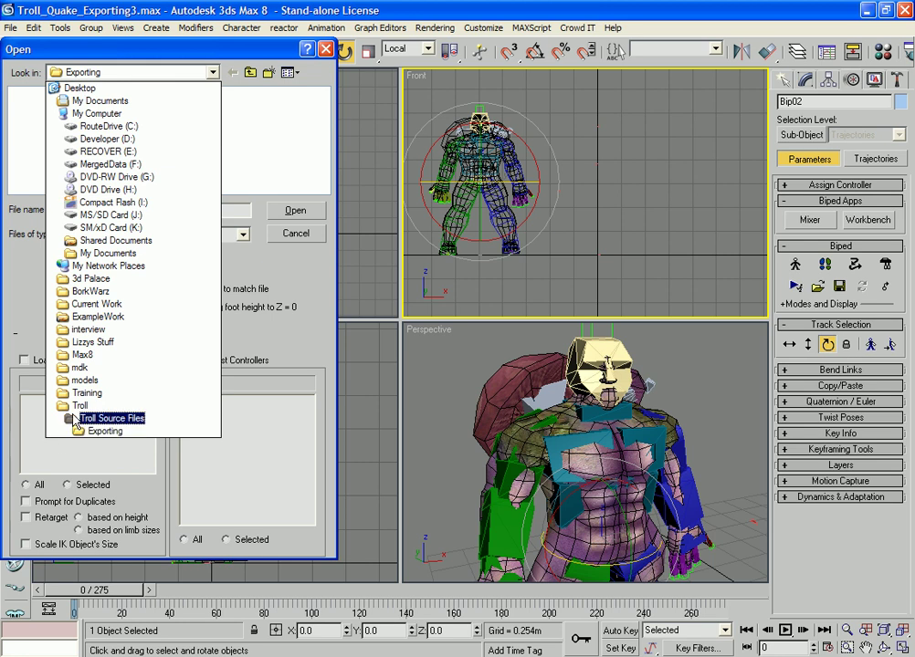
pyautogui.click(73, 404)
pyautogui.doubleClick(69, 122)
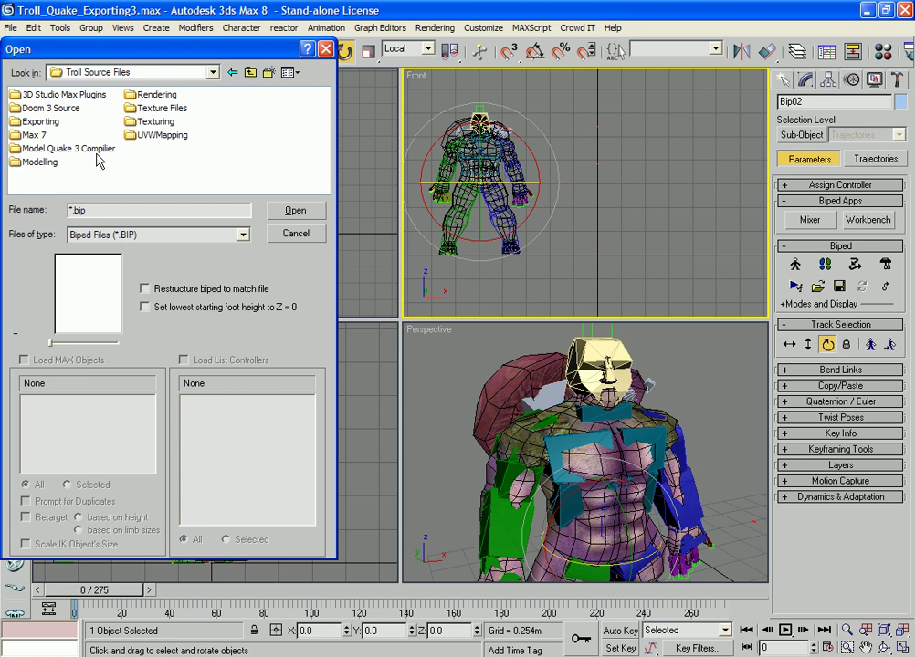
pyautogui.click(144, 80)
pyautogui.click(151, 147)
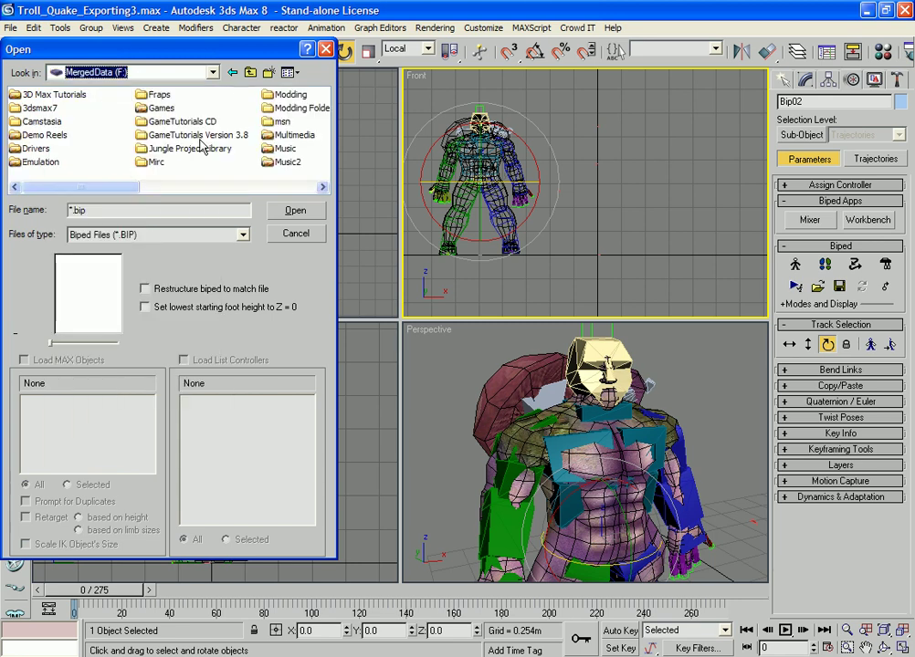
pyautogui.doubleClick(297, 108)
pyautogui.doubleClick(135, 107)
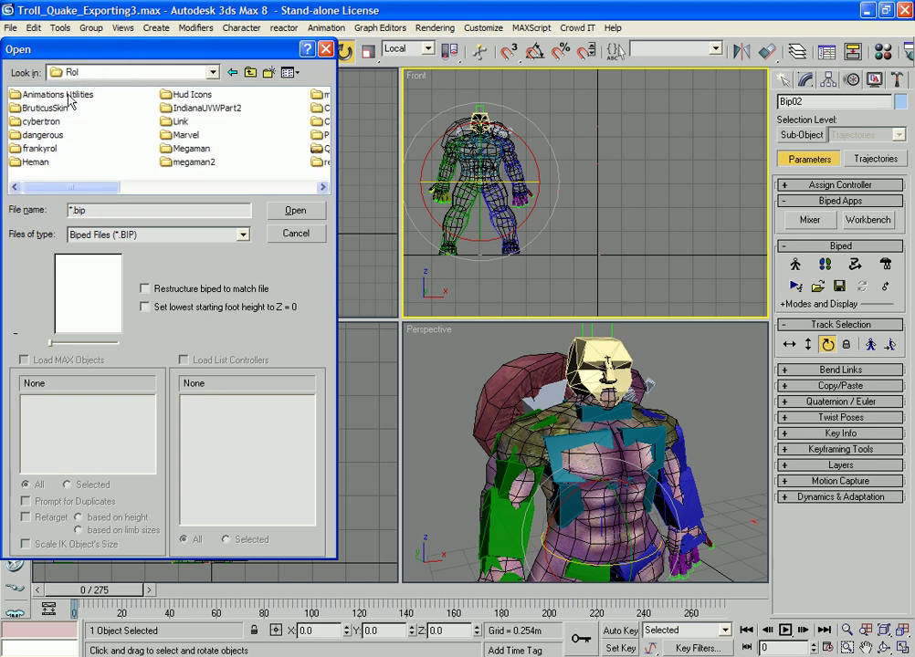
pyautogui.doubleClick(56, 95)
pyautogui.doubleClick(41, 135)
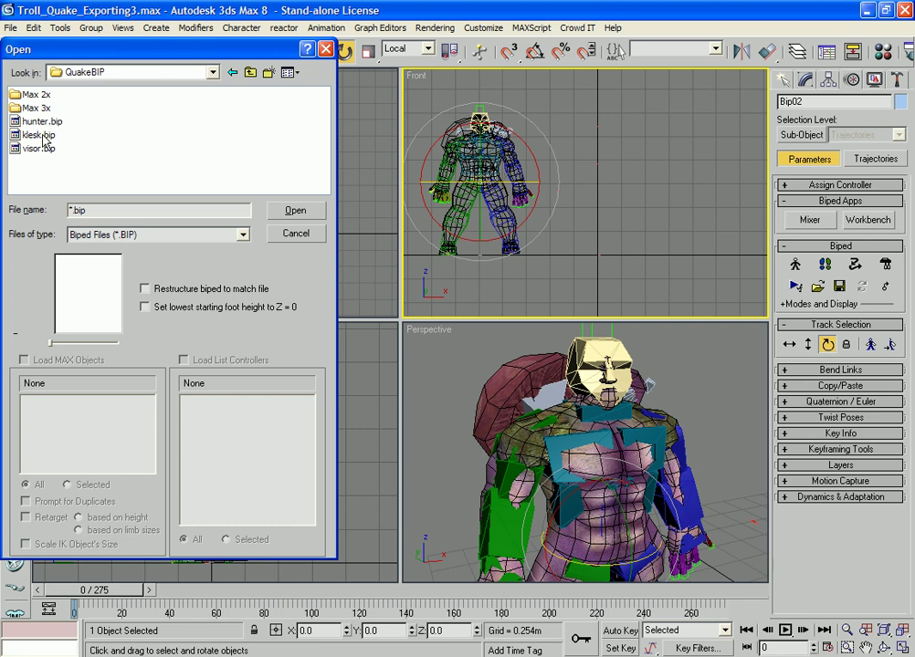
pyautogui.doubleClick(44, 123)
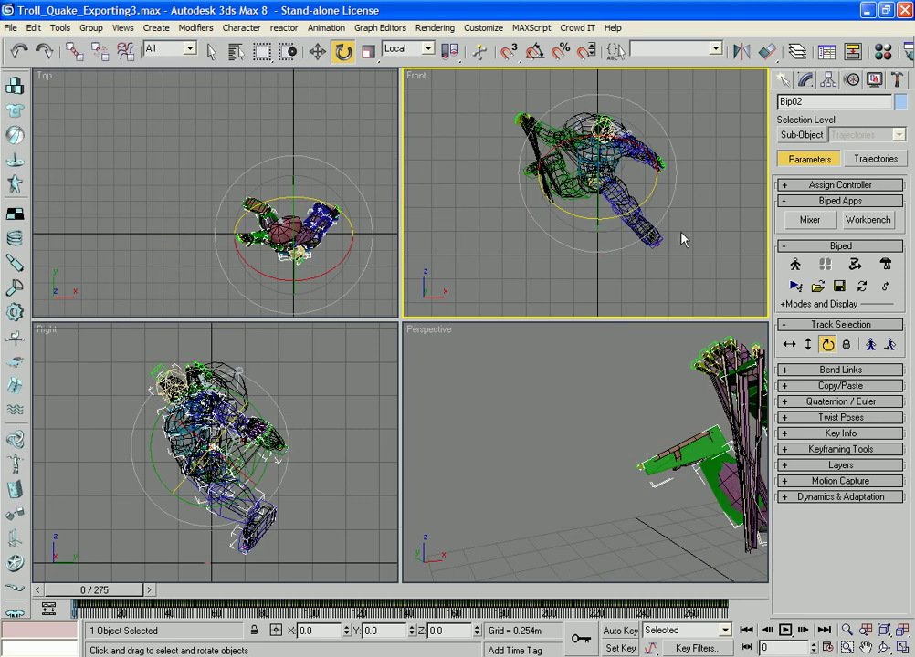
# Examine the troll's arms, hands and torso for mesh deformation problems in the first frame of the loaded motion
pyautogui.moveTo(682, 239); pyautogui.dragTo(616, 217, button='middle')
pyautogui.moveTo(692, 423); pyautogui.dragTo(577, 448, button='middle')
pyautogui.moveTo(694, 459)
pyautogui.keyDown('alt'); pyautogui.mouseDown(button='middle')
pyautogui.moveTo(653, 437)
pyautogui.moveTo(641, 416)
pyautogui.moveTo(599, 461)
pyautogui.moveTo(604, 409)
pyautogui.moveTo(582, 424)
pyautogui.moveTo(602, 445)
pyautogui.moveTo(628, 405)
pyautogui.moveTo(650, 411)
pyautogui.mouseUp(button='middle'); pyautogui.keyUp('alt')
pyautogui.scroll(5, 639, 410)
pyautogui.moveTo(574, 398)
pyautogui.mouseDown(button='middle')
pyautogui.moveTo(600, 409)
pyautogui.moveTo(623, 401)
pyautogui.moveTo(568, 415)
pyautogui.moveTo(573, 406)
pyautogui.mouseUp(button='middle')
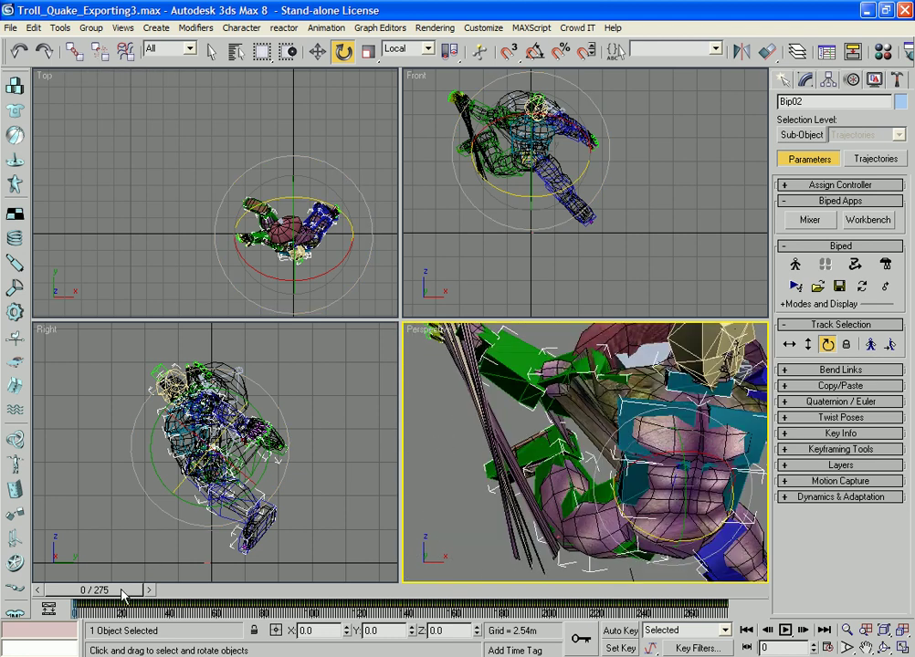
pyautogui.scroll(5, 527, 271)
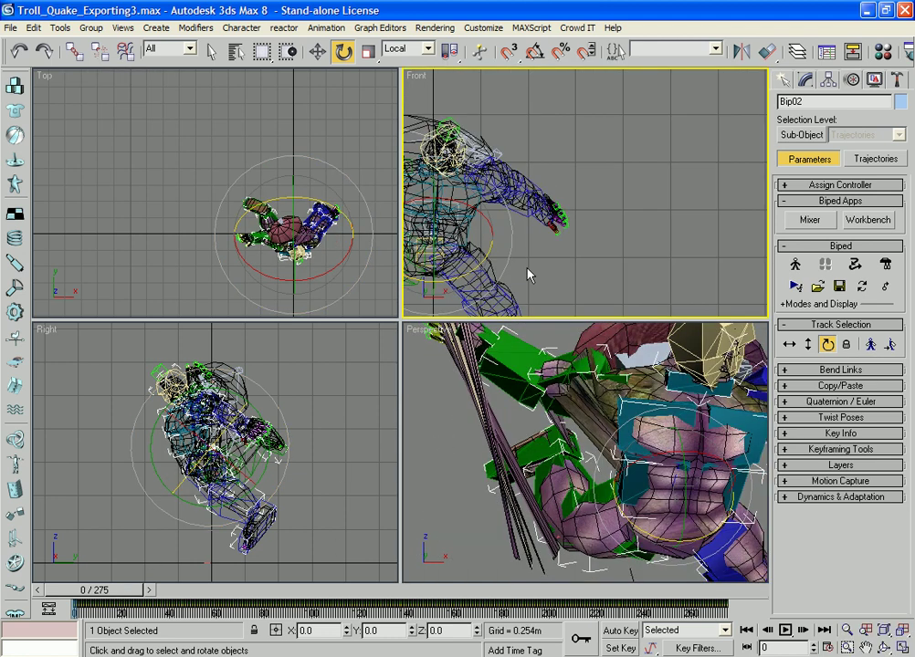
pyautogui.scroll(-4, 659, 464)
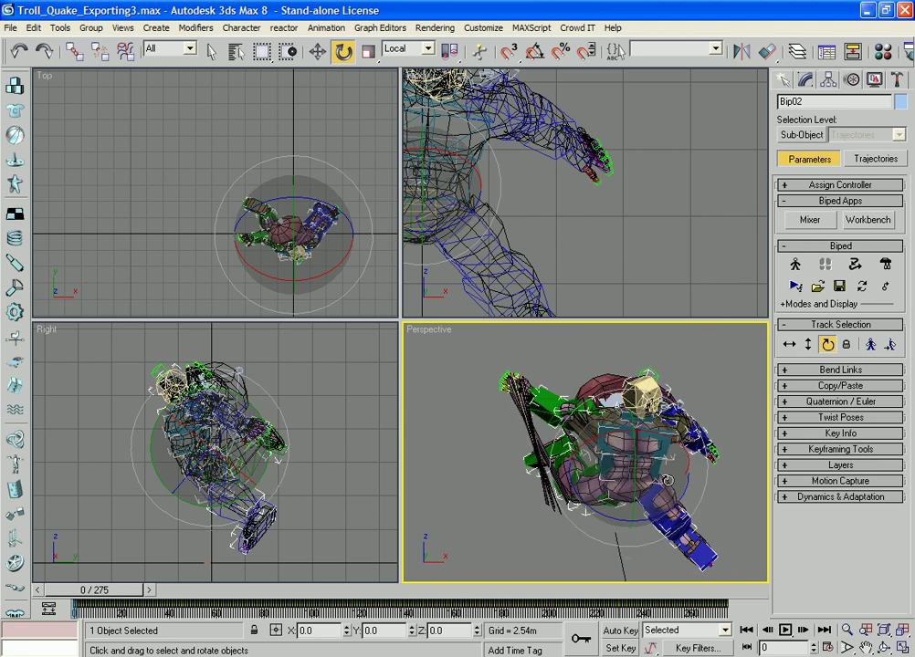
# Scrub the loaded motion to frame 174 and examine how the troll mesh deforms in the Perspective view
pyautogui.scroll(2, 689, 482)
pyautogui.moveTo(697, 486)
pyautogui.keyDown('alt'); pyautogui.mouseDown(button='middle')
pyautogui.moveTo(515, 492)
pyautogui.moveTo(633, 502)
pyautogui.moveTo(719, 477)
pyautogui.moveTo(688, 474)
pyautogui.moveTo(650, 451)
pyautogui.mouseUp(button='middle'); pyautogui.keyUp('alt')
pyautogui.moveTo(114, 589); pyautogui.dragTo(493, 596)
pyautogui.press('e')
pyautogui.keyDown('alt'); pyautogui.moveTo(550, 427); pyautogui.dragTo(559, 481, button='middle'); pyautogui.keyUp('alt')
# Select all Bip02 parts and Bone02 through Bone07 by name and make them non-renderable in their object properties
pyautogui.press('h')
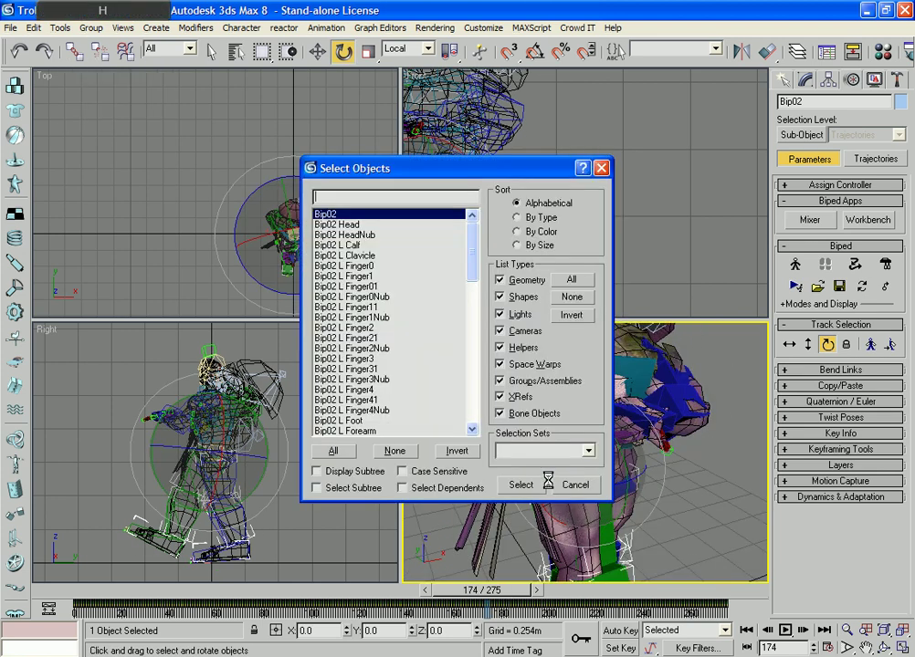
pyautogui.scroll(-2, 411, 220)
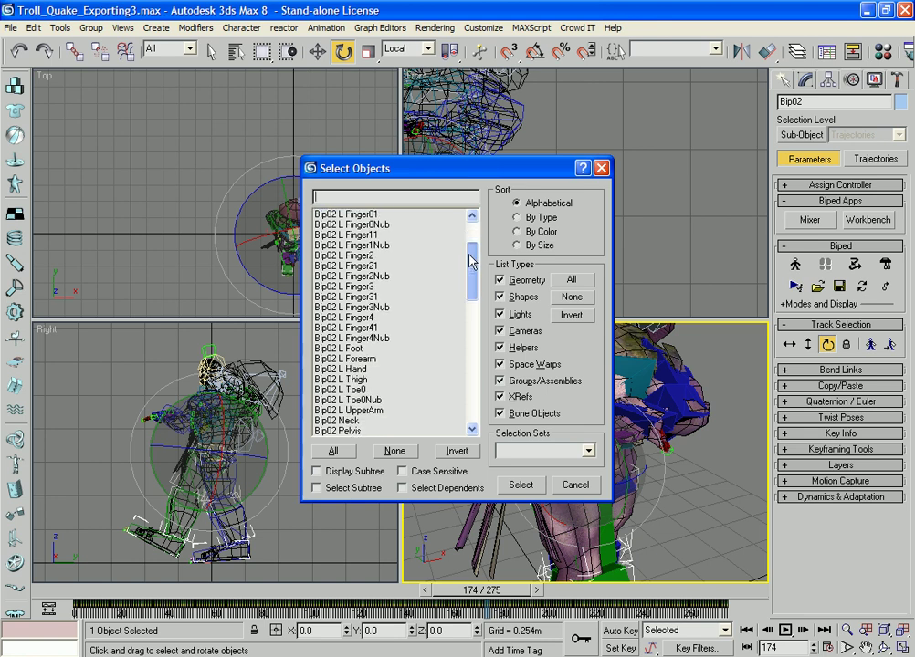
pyautogui.scroll(2, 413, 222)
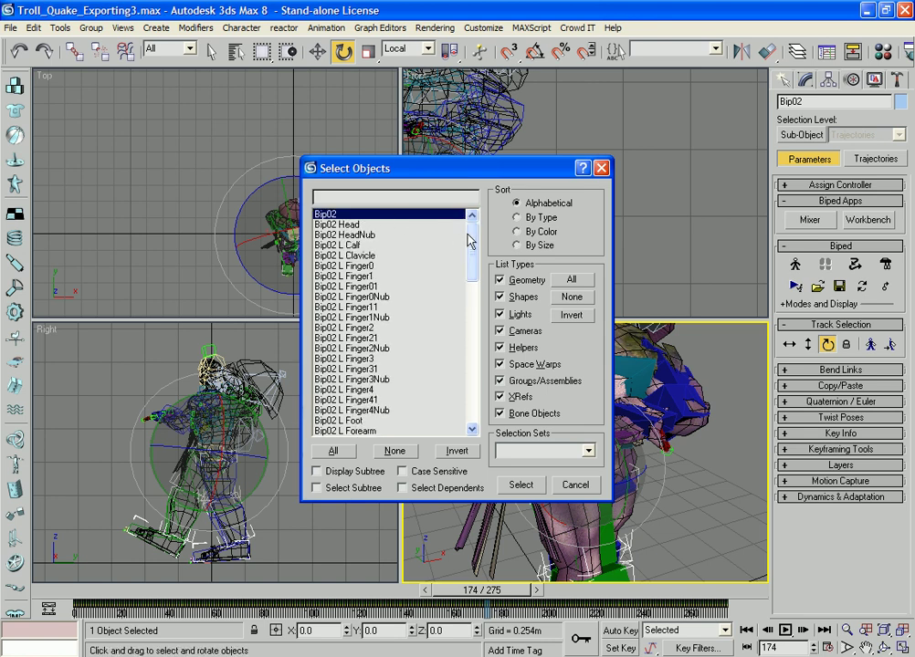
pyautogui.moveTo(471, 248); pyautogui.dragTo(471, 362)
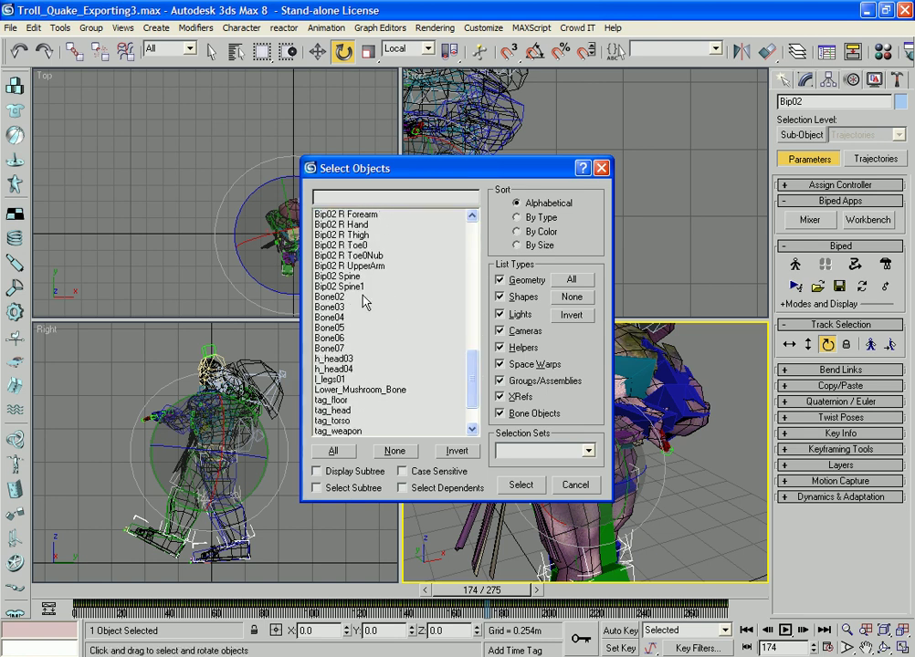
pyautogui.keyDown('shift'); pyautogui.click(338, 352); pyautogui.keyUp('shift')
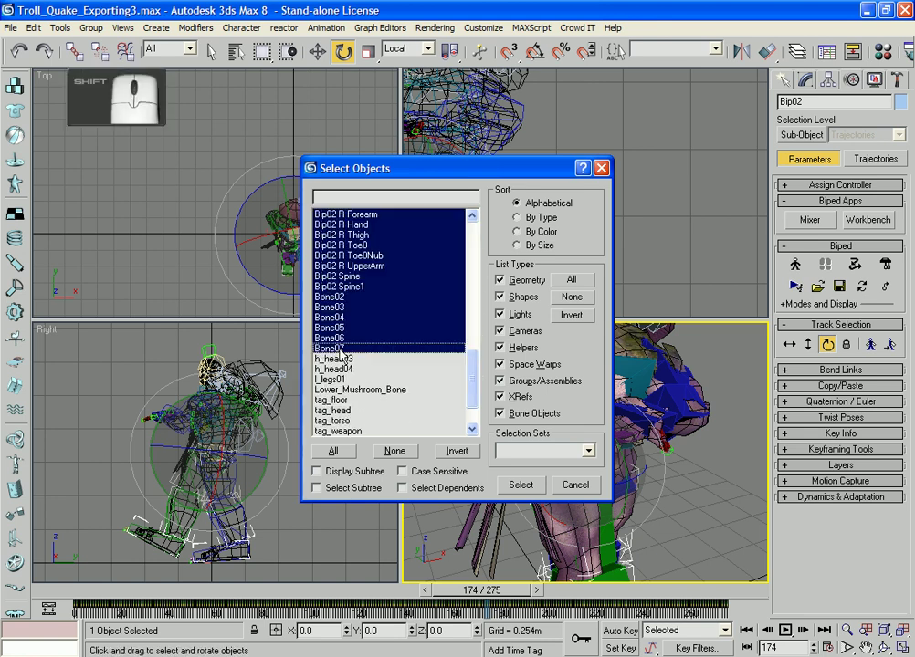
pyautogui.click(518, 485)
pyautogui.rightClick(594, 392)
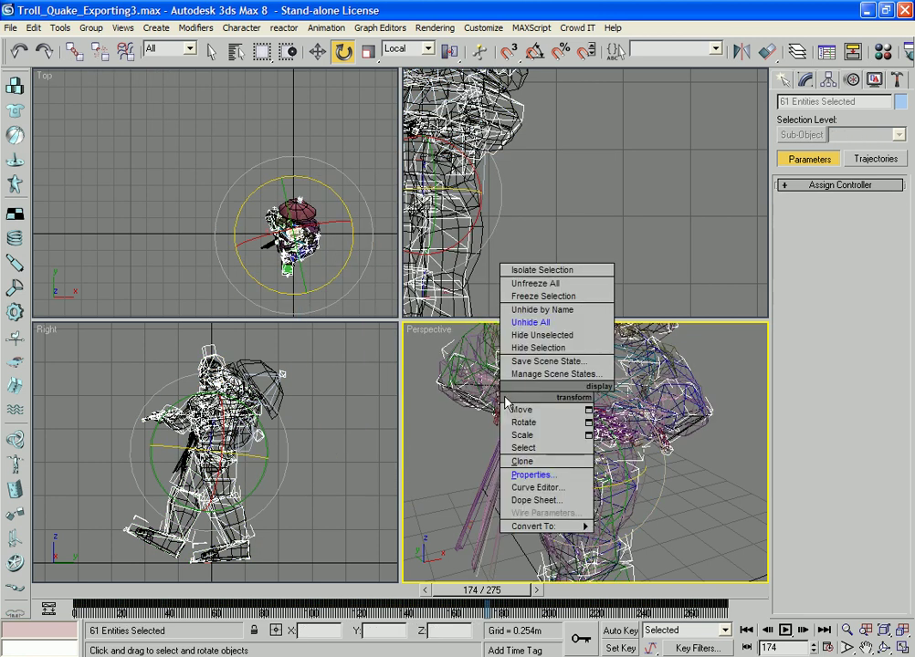
pyautogui.click(531, 475)
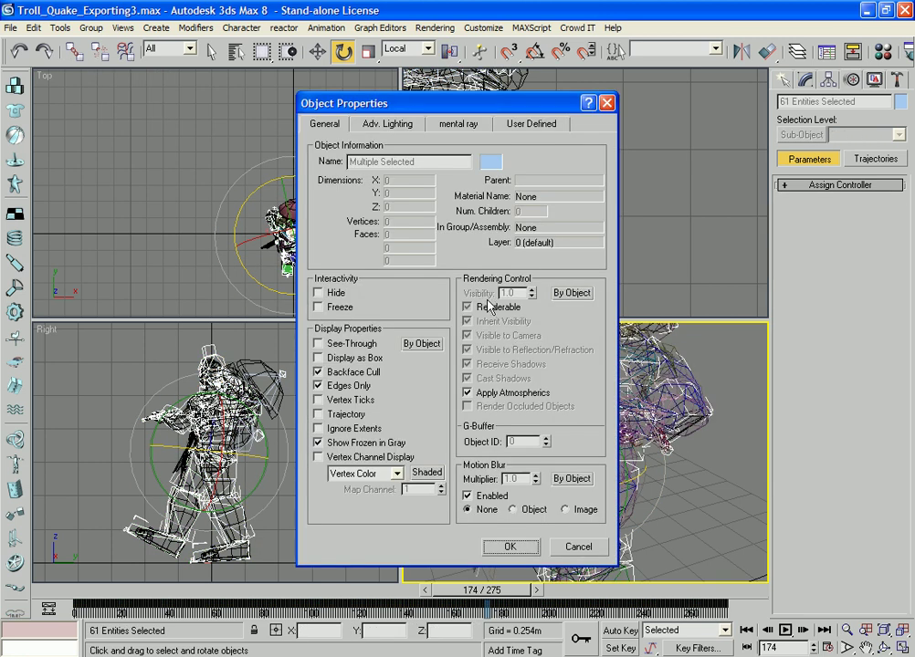
pyautogui.click(468, 308)
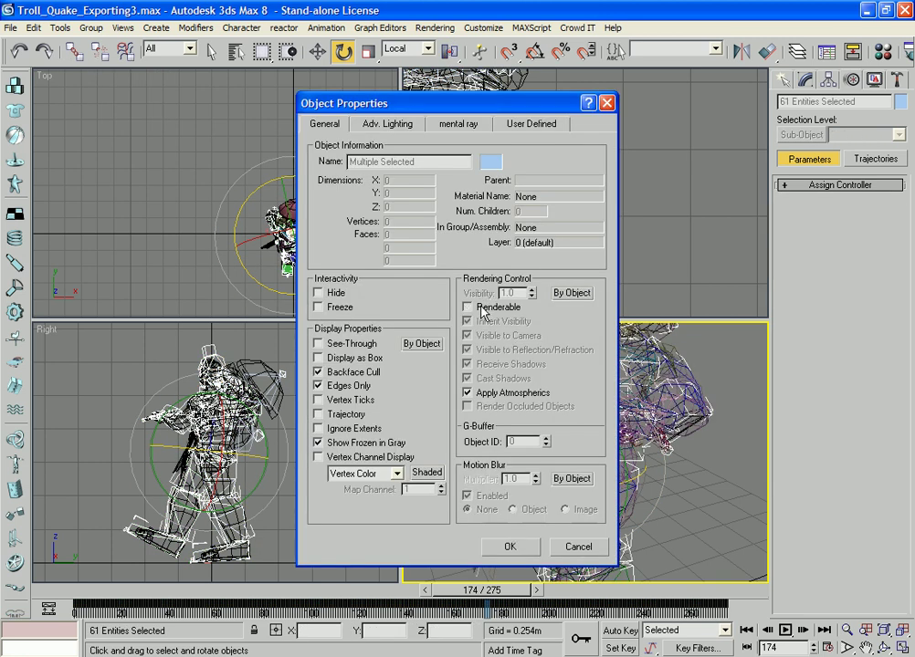
pyautogui.click(511, 549)
# Render the whole troll in the Perspective view at frame 174, check the mesh without bones, and close the render
pyautogui.press('z')
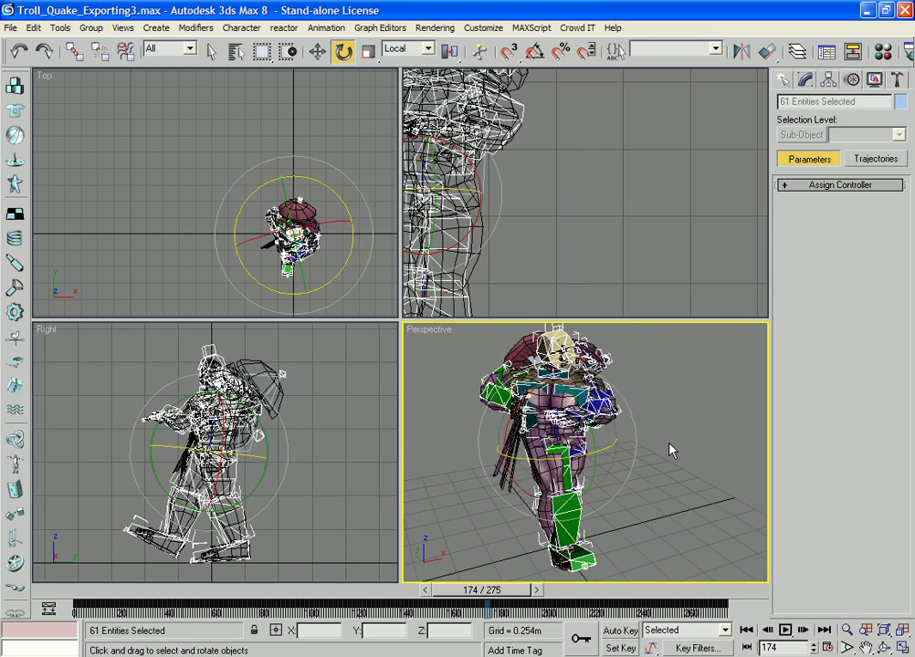
pyautogui.keyDown('alt'); pyautogui.moveTo(668, 443); pyautogui.dragTo(583, 441, button='middle'); pyautogui.keyUp('alt')
pyautogui.moveTo(815, 62); pyautogui.dragTo(714, 61)
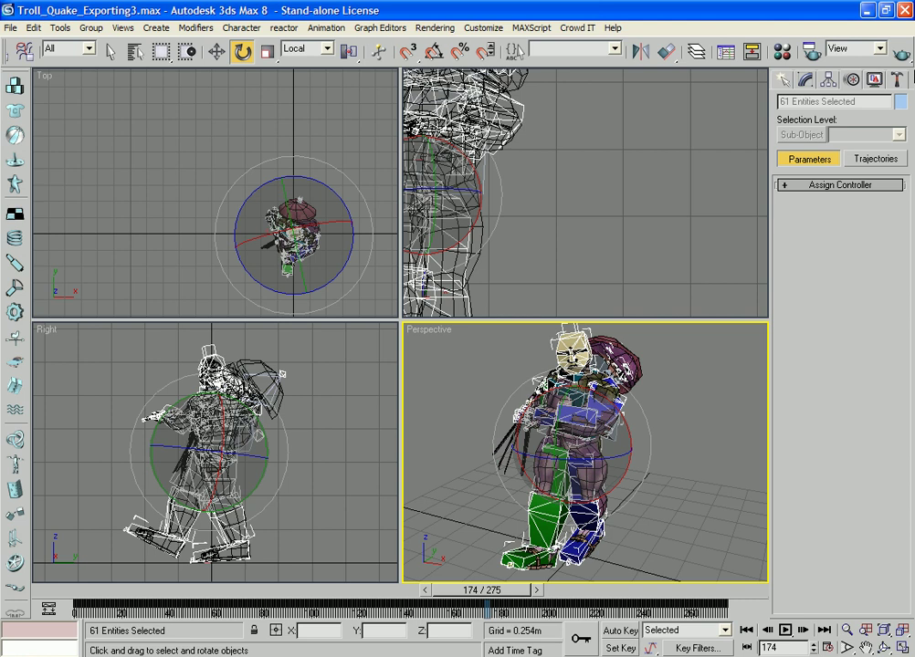
pyautogui.click(811, 52)
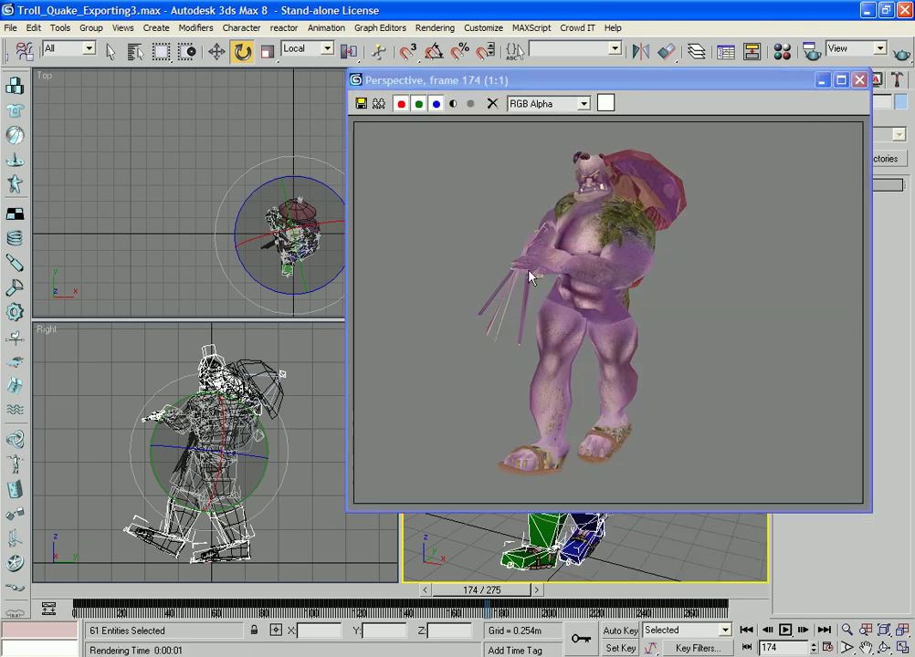
pyautogui.click(860, 81)
# Select the Bip02 left thigh and turn on Figure mode for the biped
pyautogui.scroll(5, 645, 480)
pyautogui.moveTo(645, 481)
pyautogui.keyDown('alt'); pyautogui.mouseDown(button='middle')
pyautogui.moveTo(588, 478)
pyautogui.moveTo(627, 464)
pyautogui.mouseUp(button='middle'); pyautogui.keyUp('alt')
pyautogui.click(664, 446)
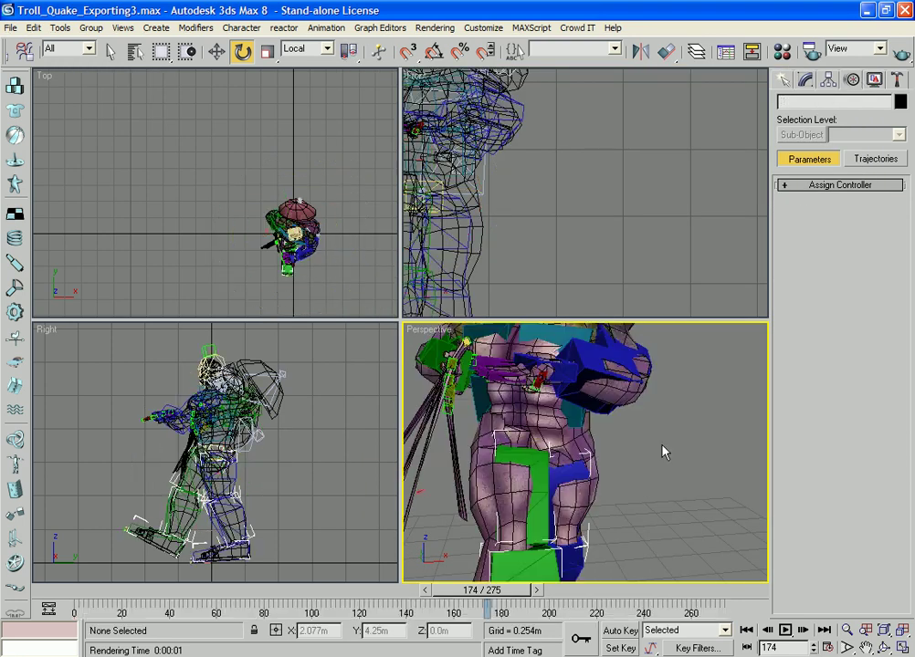
pyautogui.press('w')
pyautogui.click(575, 468)
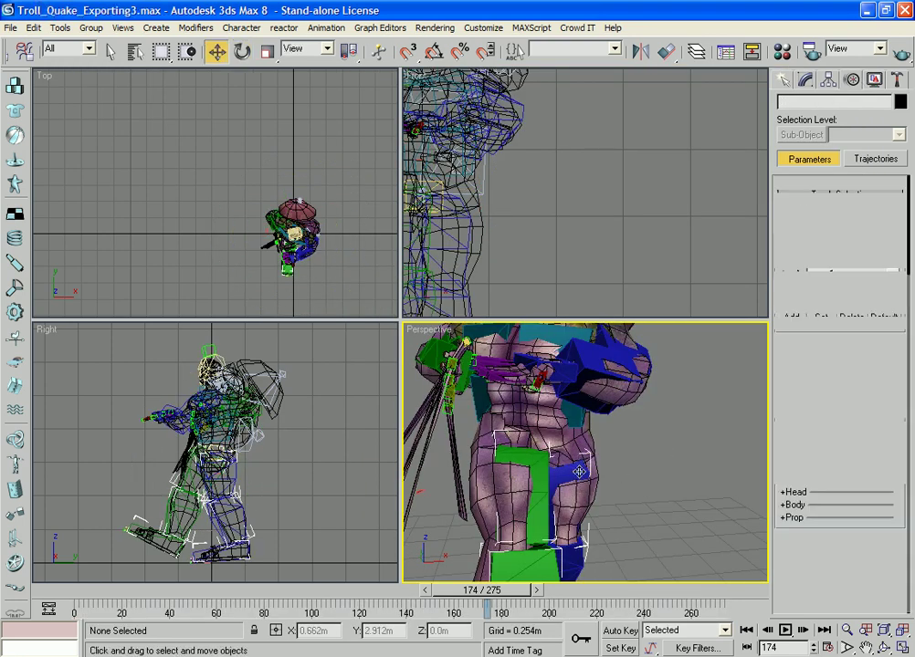
pyautogui.press('F3')
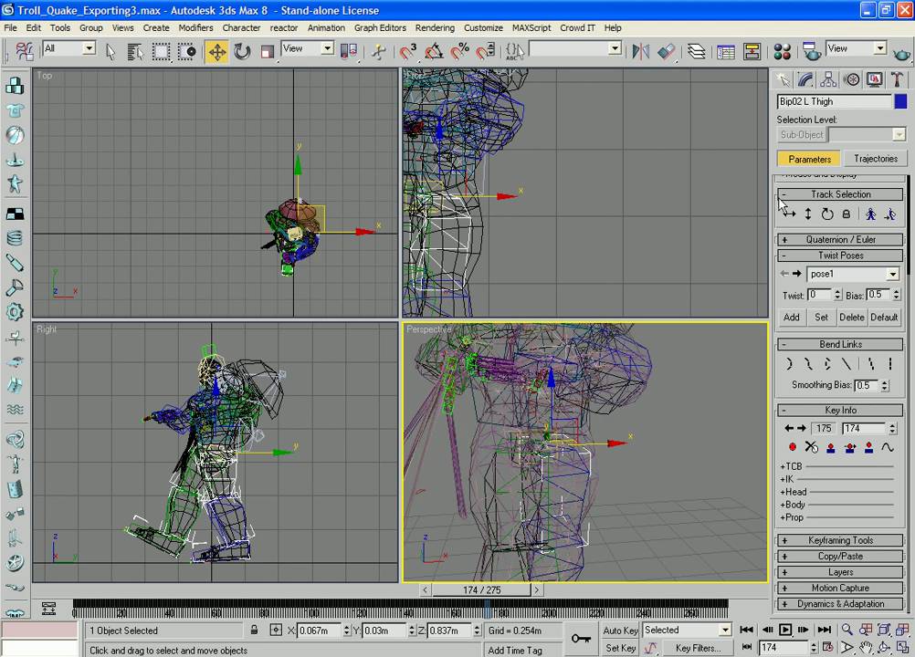
pyautogui.moveTo(777, 196); pyautogui.dragTo(783, 326)
pyautogui.press('F3')
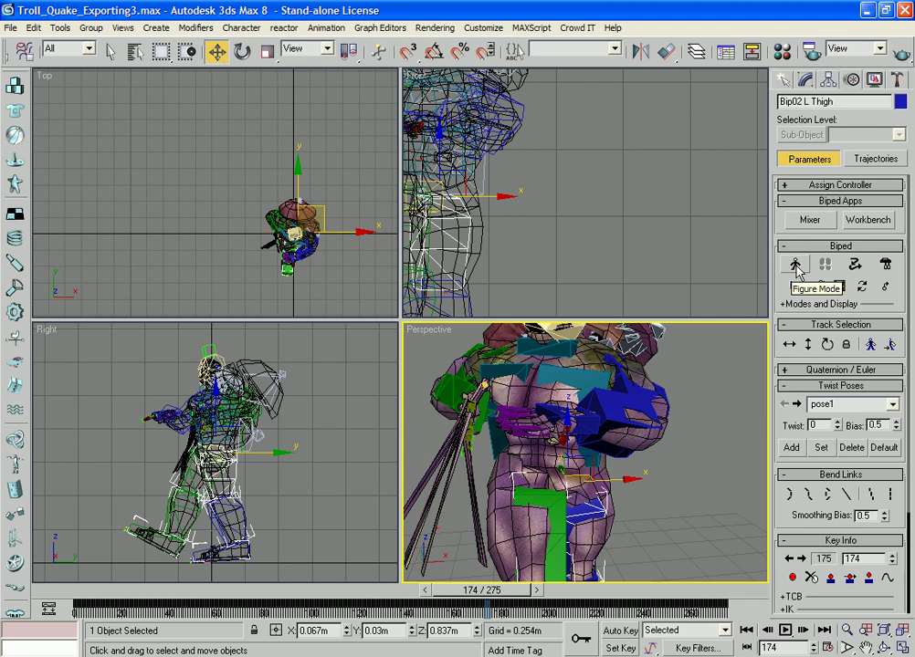
pyautogui.click(796, 266)
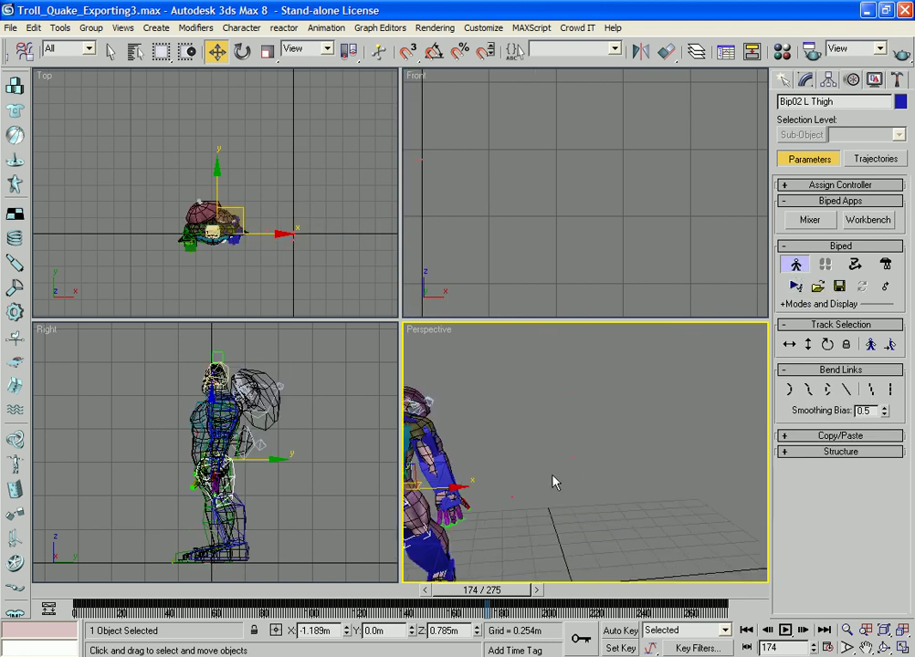
# Clear the selection and inspect the troll's hands, torso and head in the figure pose
pyautogui.keyDown('alt'); pyautogui.moveTo(553, 482); pyautogui.dragTo(585, 437, button='middle'); pyautogui.keyUp('alt')
pyautogui.moveTo(517, 444); pyautogui.dragTo(650, 415, button='middle')
pyautogui.click(631, 403)
pyautogui.scroll(3, 650, 416)
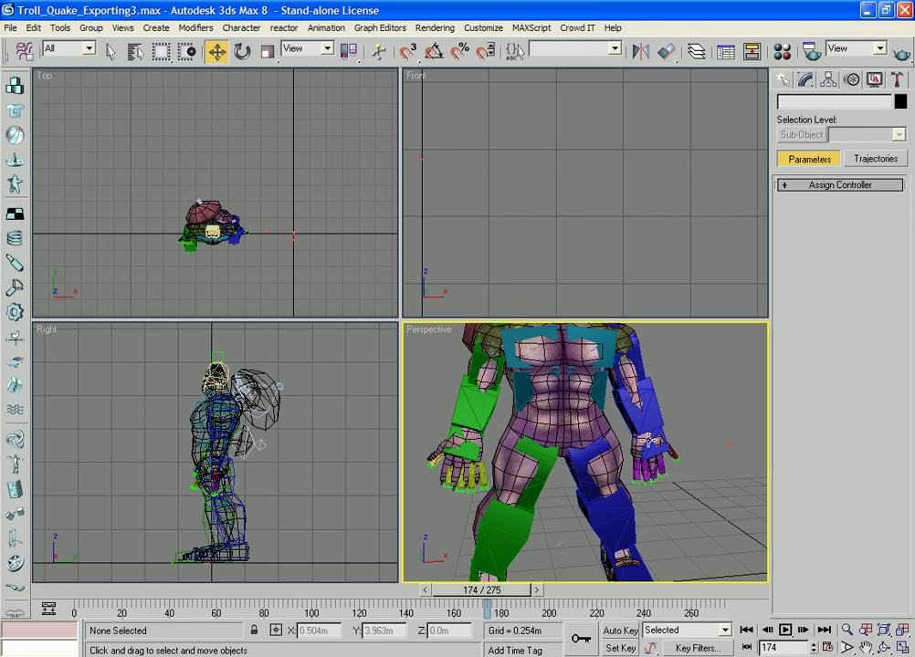
pyautogui.moveTo(575, 473); pyautogui.dragTo(582, 434, button='middle')
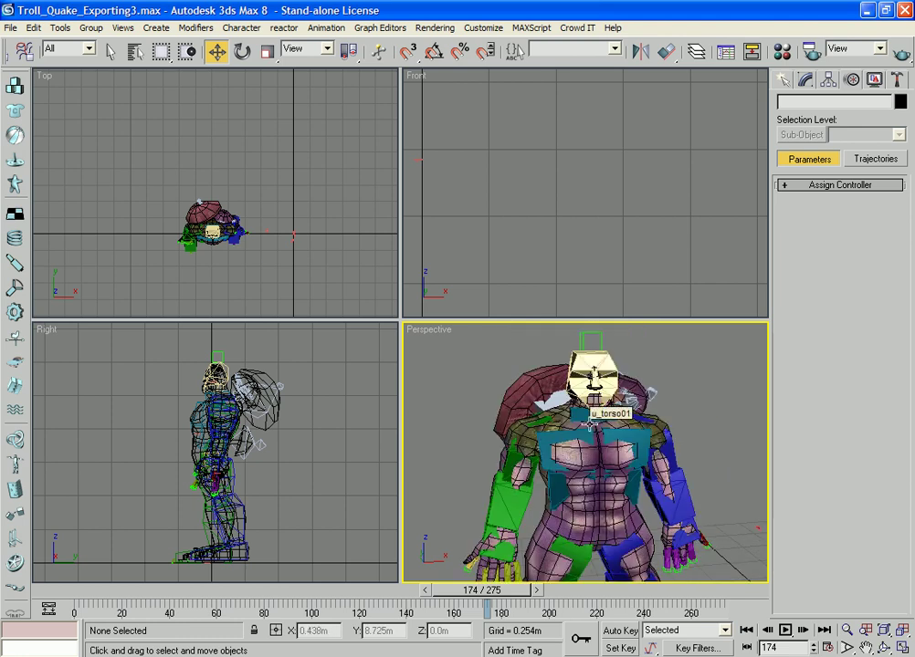